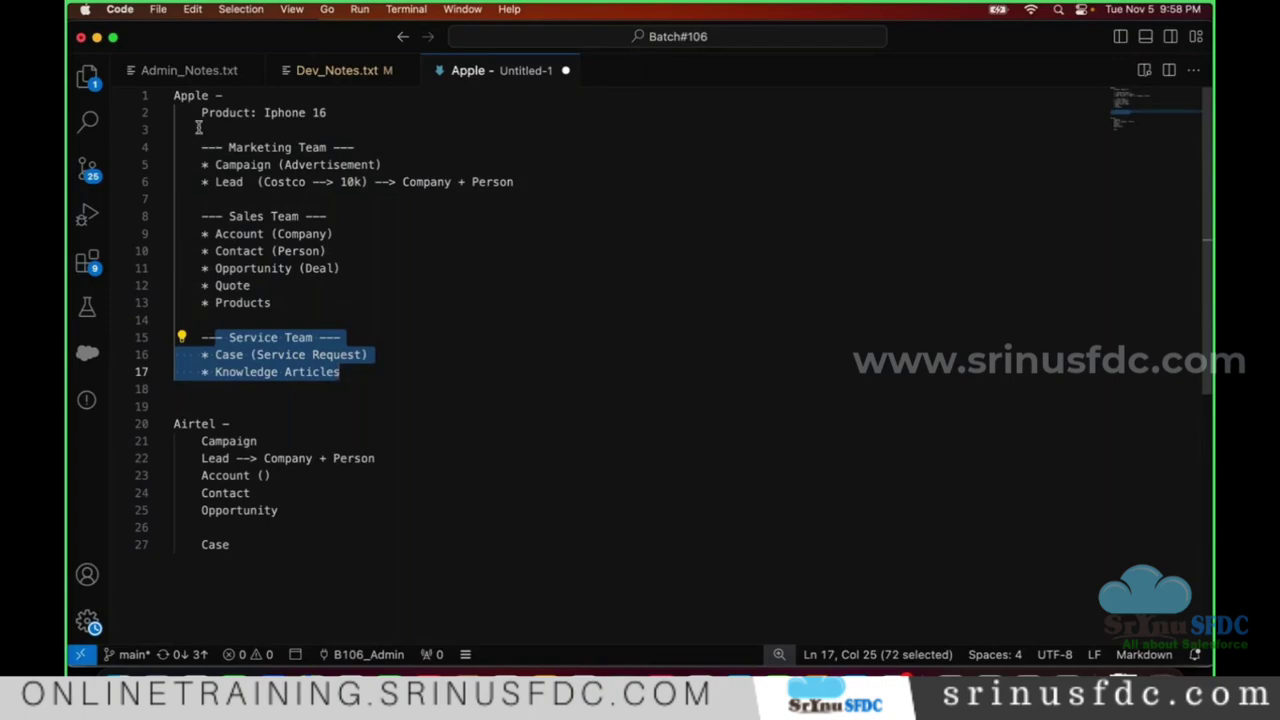
- Select the Marketing Team notes, then switch to the Google Slides force.com architecture slide
left_click_drag(201, 147, 377, 206)
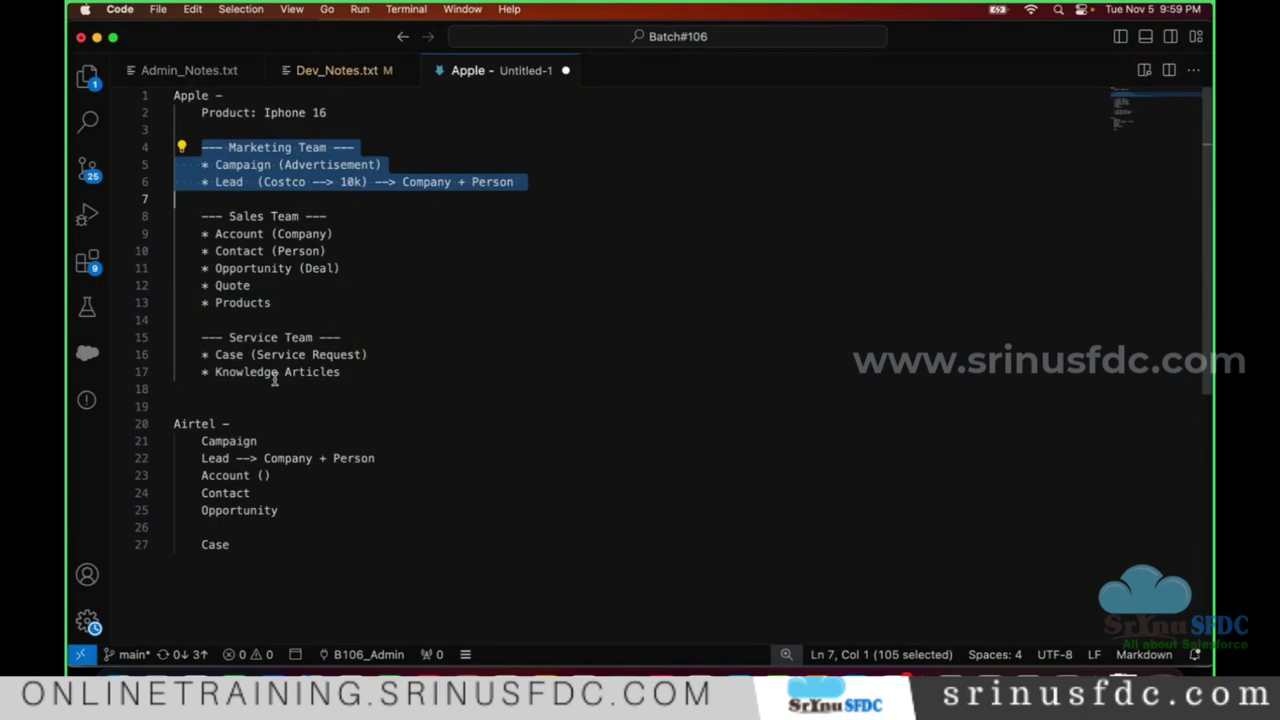
key("super+Tab")
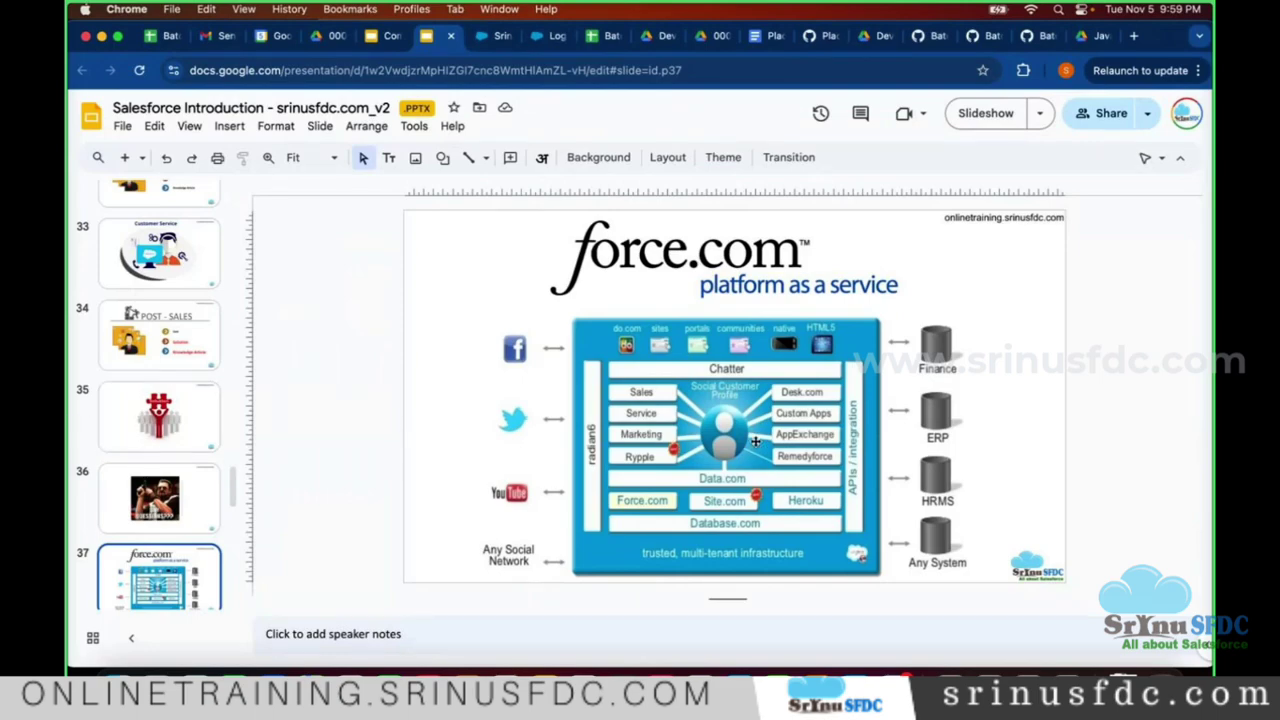
- Switch from Chrome back to the Apple notes in VS Code
key("super+Tab")
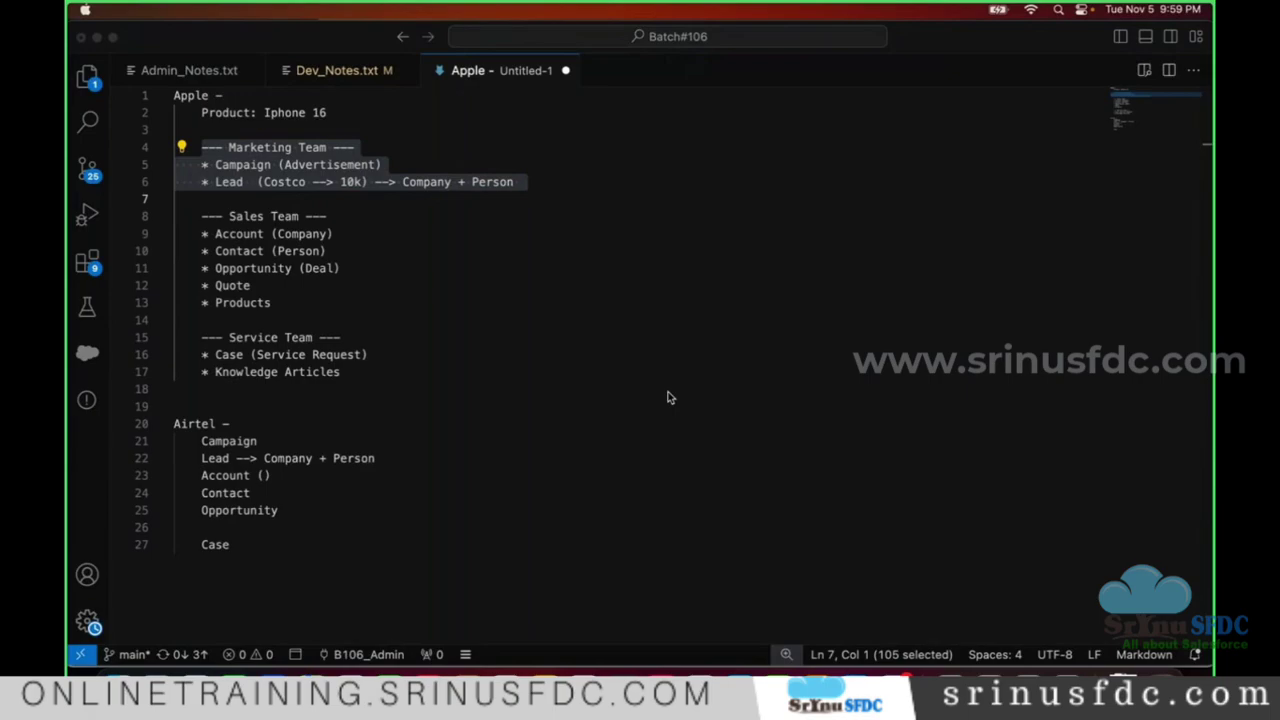
- Below the Service Team list, add an entry of a person's name followed by '+ Team -', plus an indented line
left_click(586, 334)
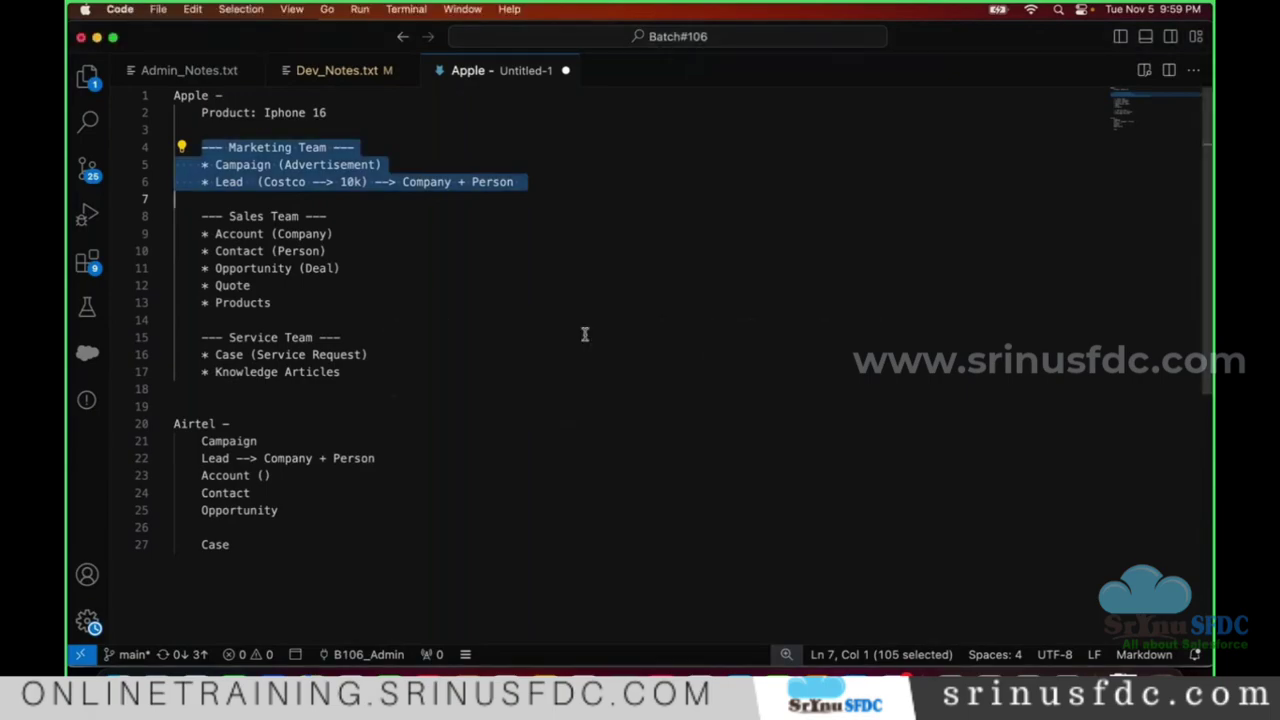
left_click(560, 184)
left_click(414, 386)
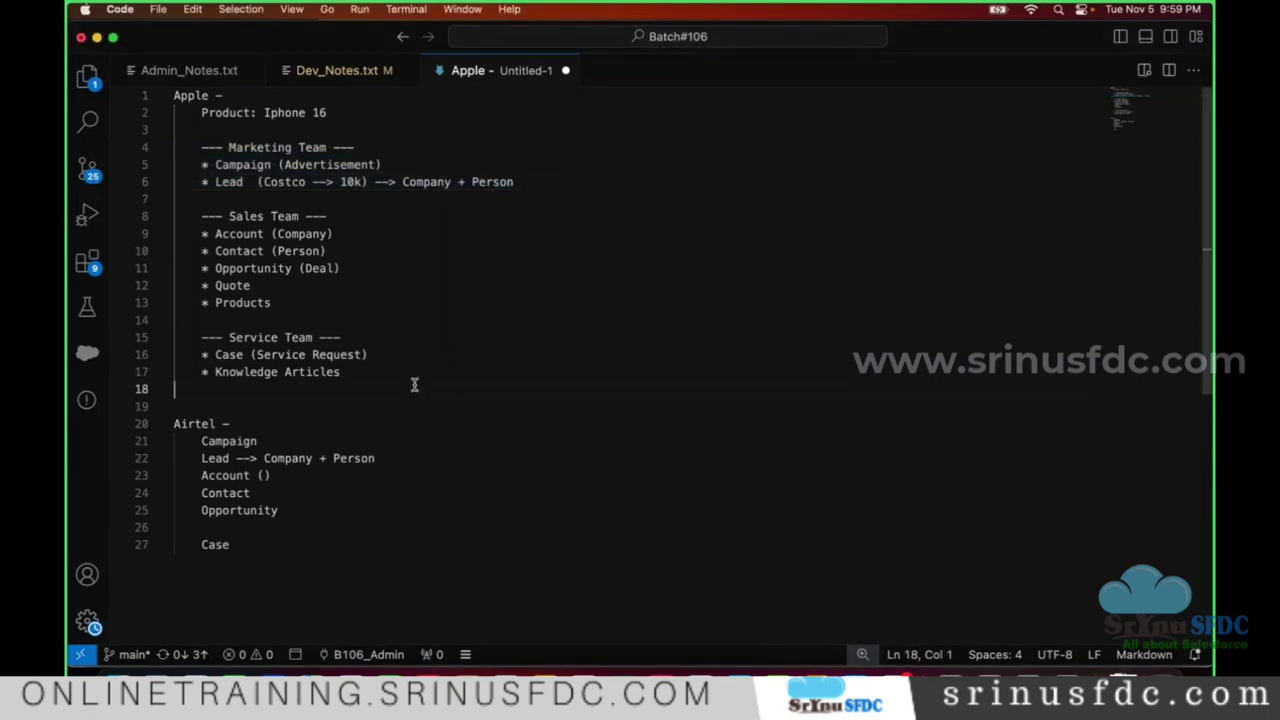
left_click(406, 362)
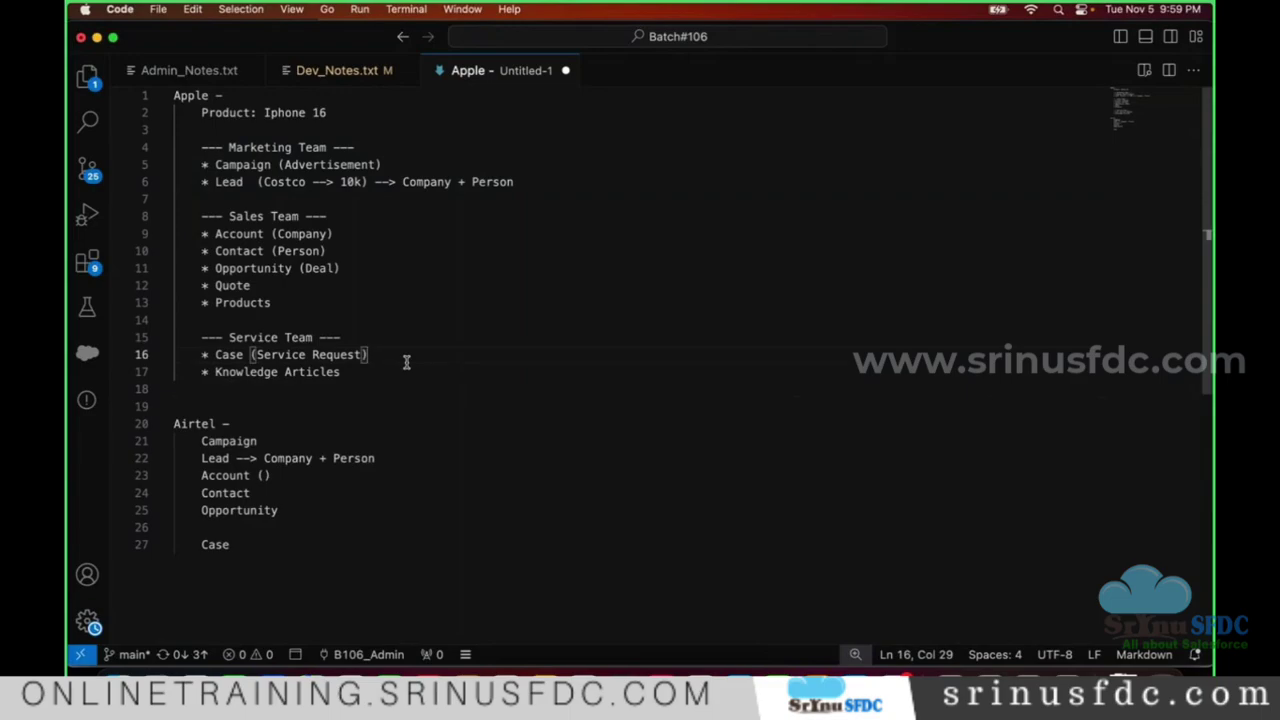
left_click(416, 372)
key("Return")
key("Return")
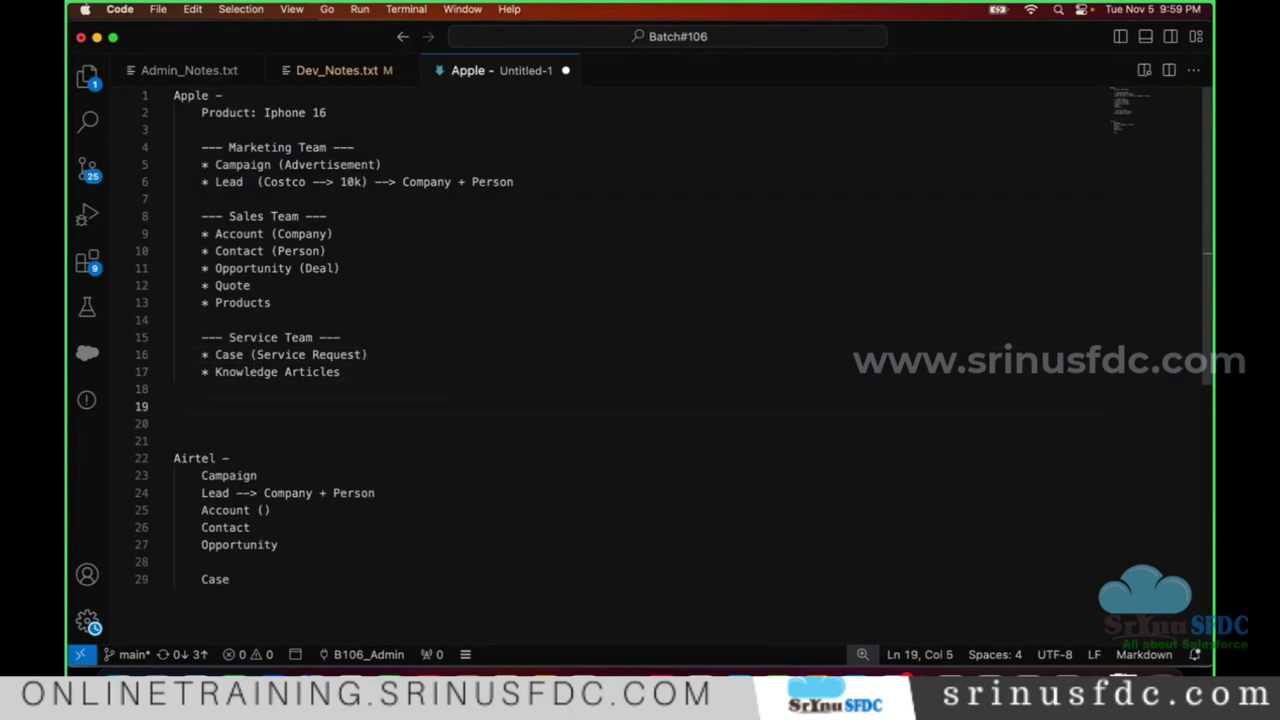
type("Sneha")
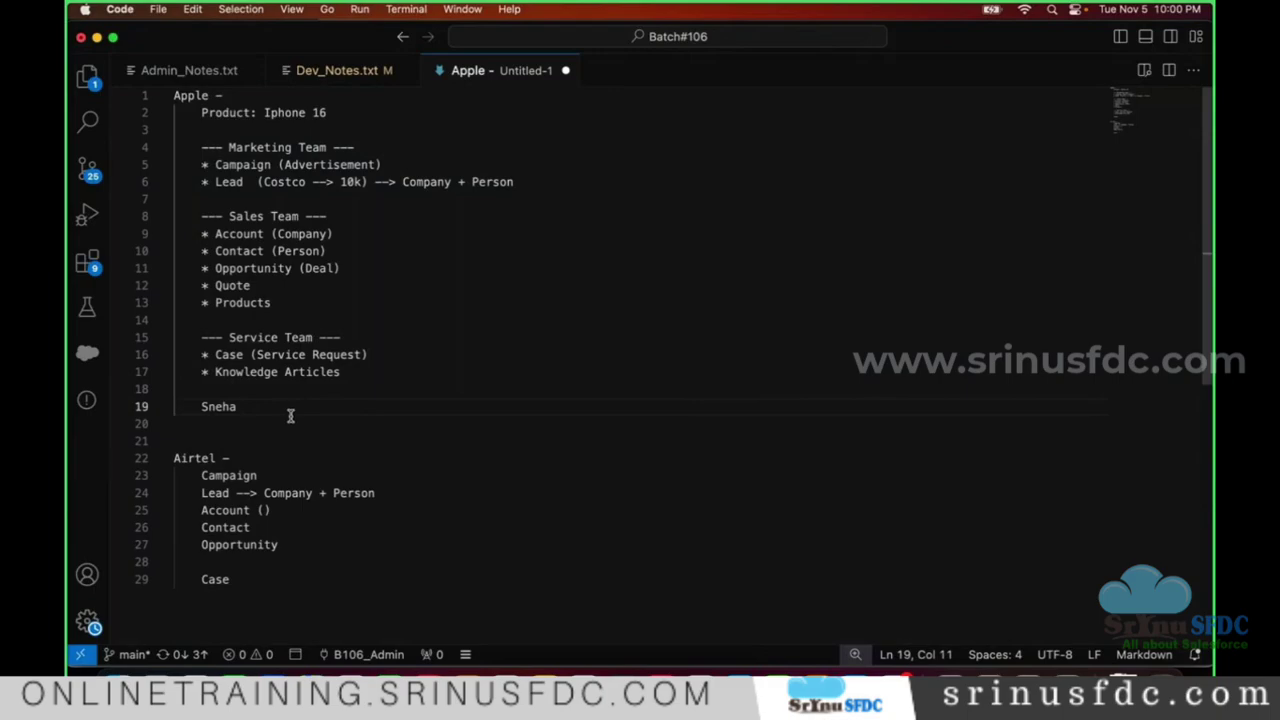
type("+ Team")
type("-")
key("Return")
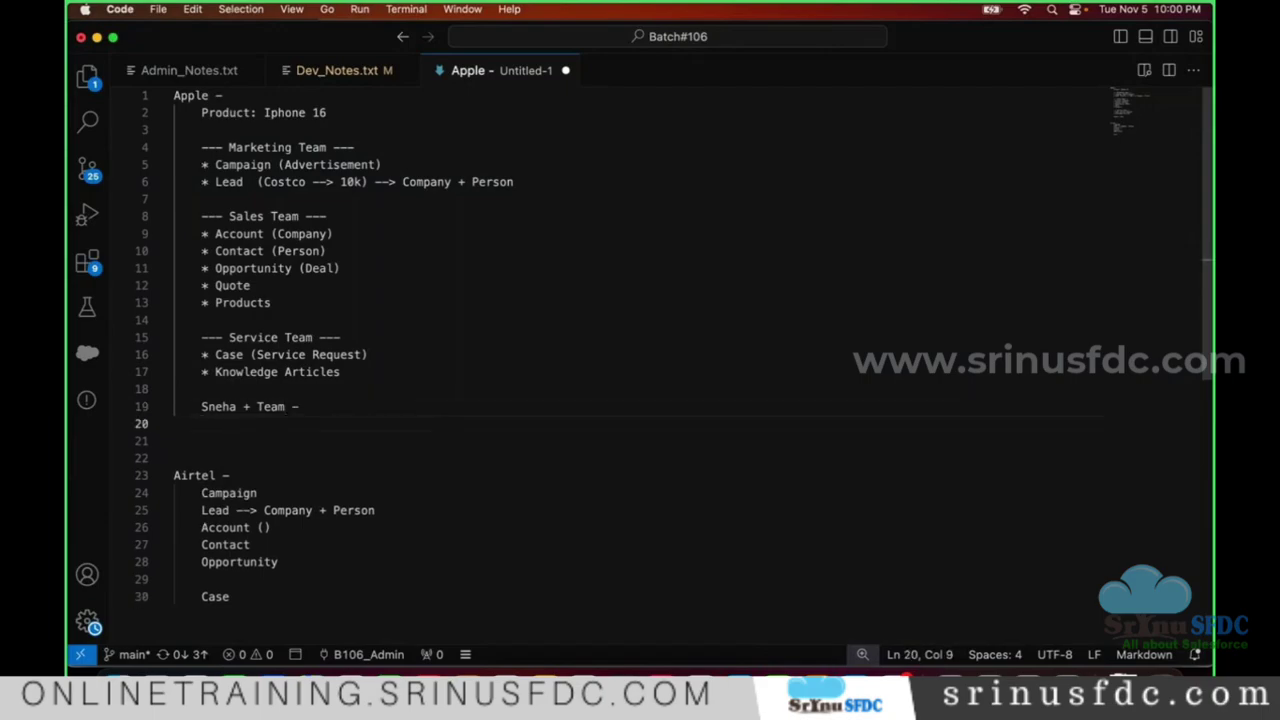
key("super+s")
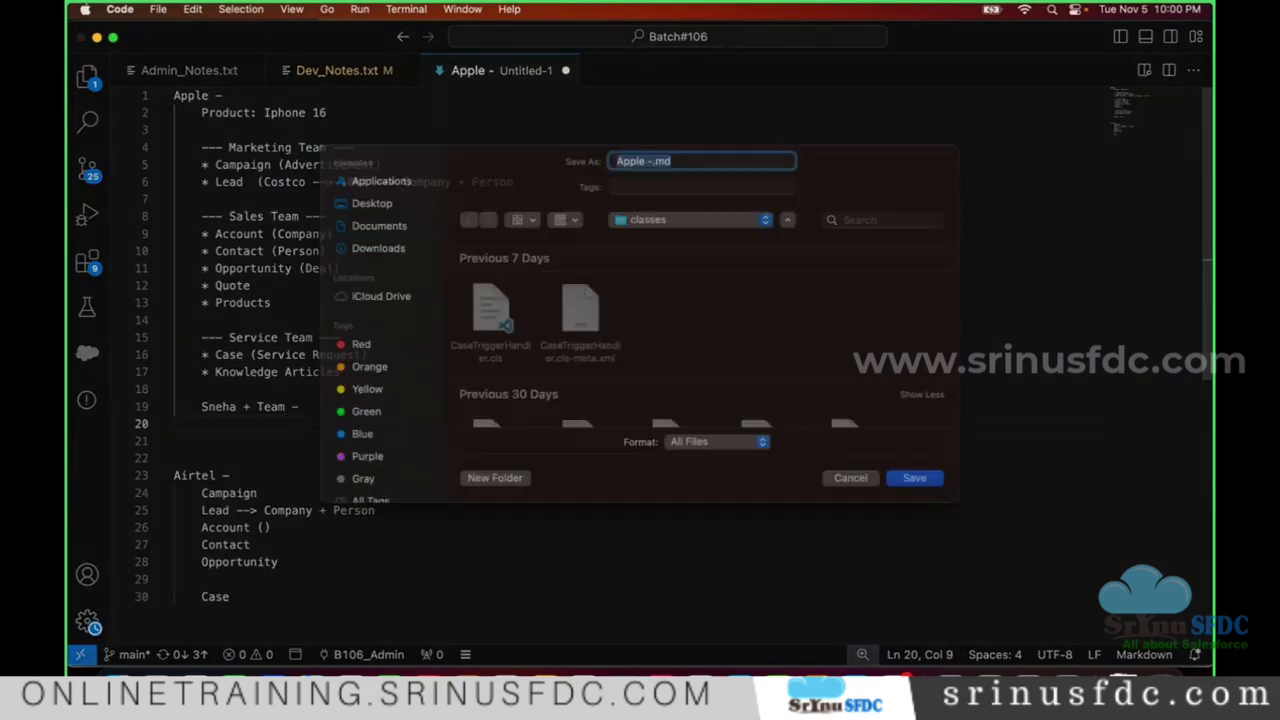
left_click(851, 492)
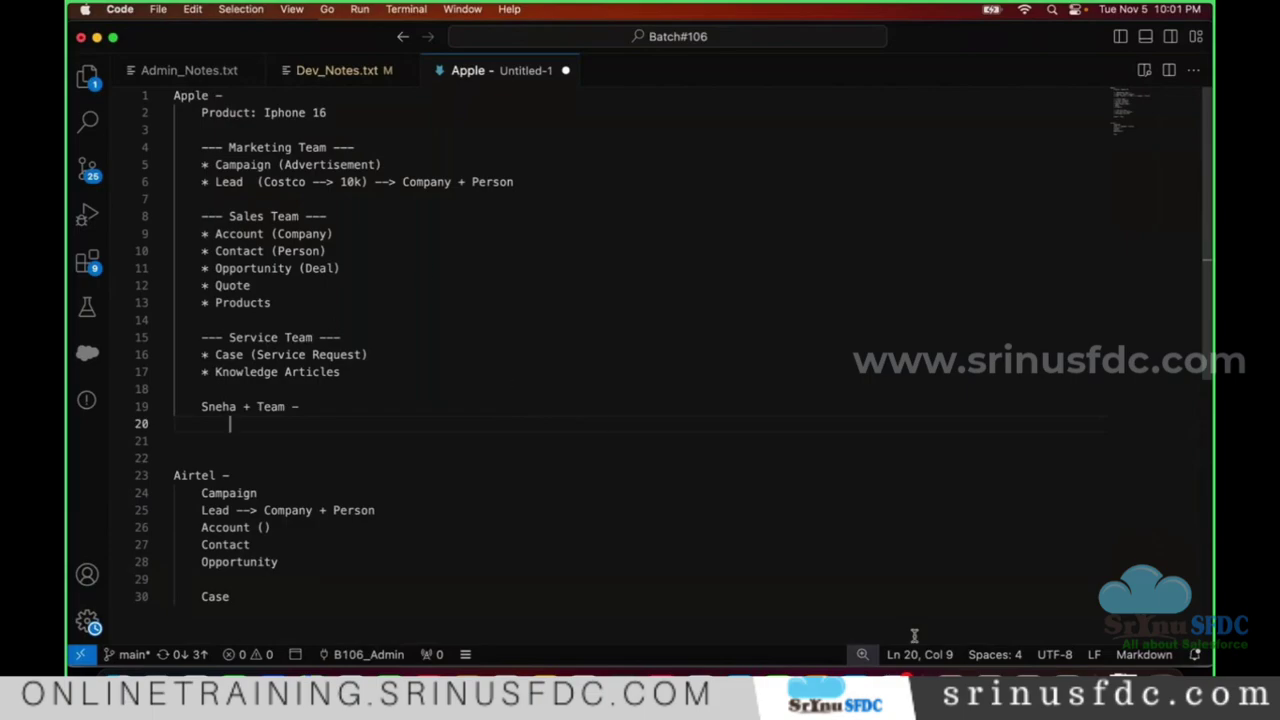
- Load salesforce.com in a new Chrome tab and skim its homepage
left_click(950, 680)
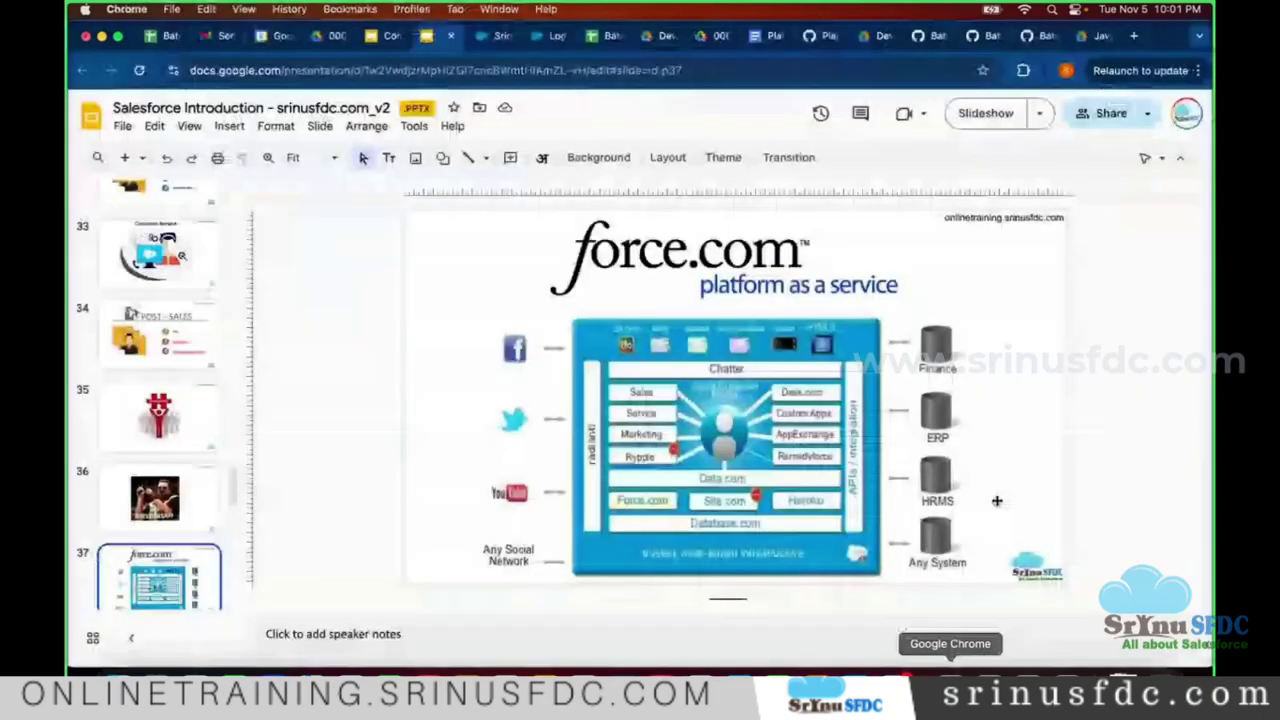
left_click(1134, 36)
type("salesforce.com")
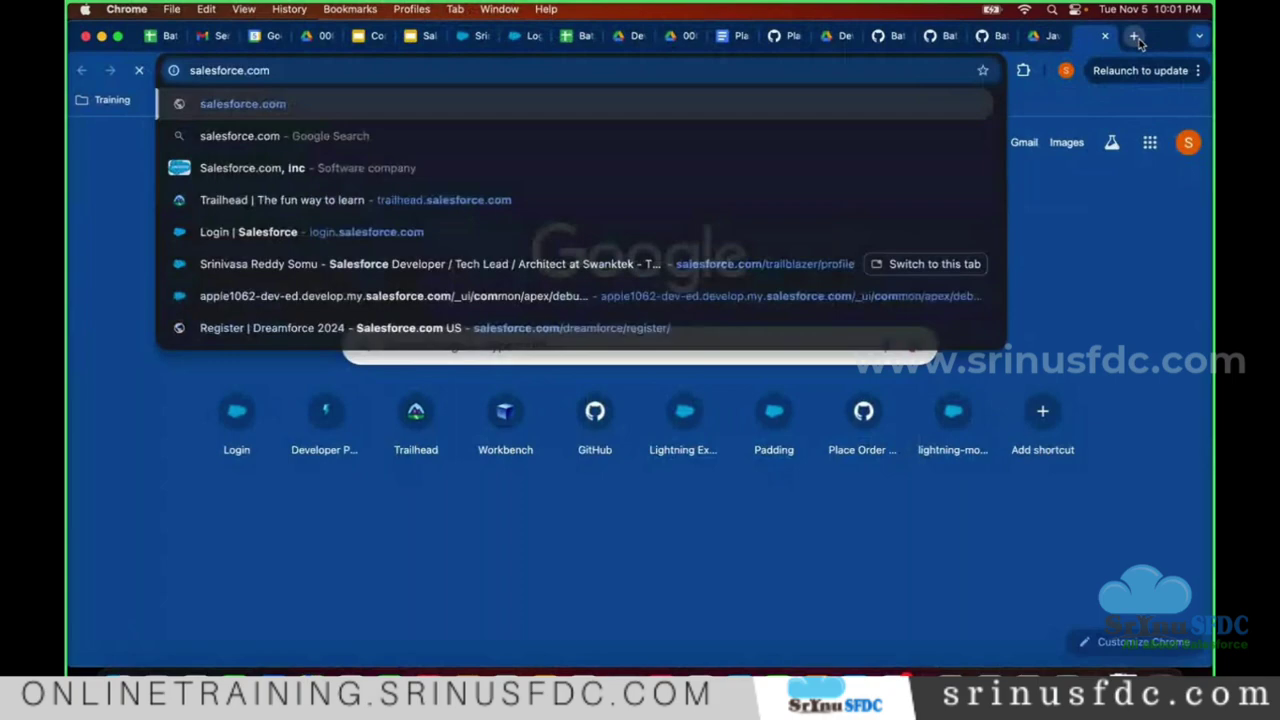
key("Return")
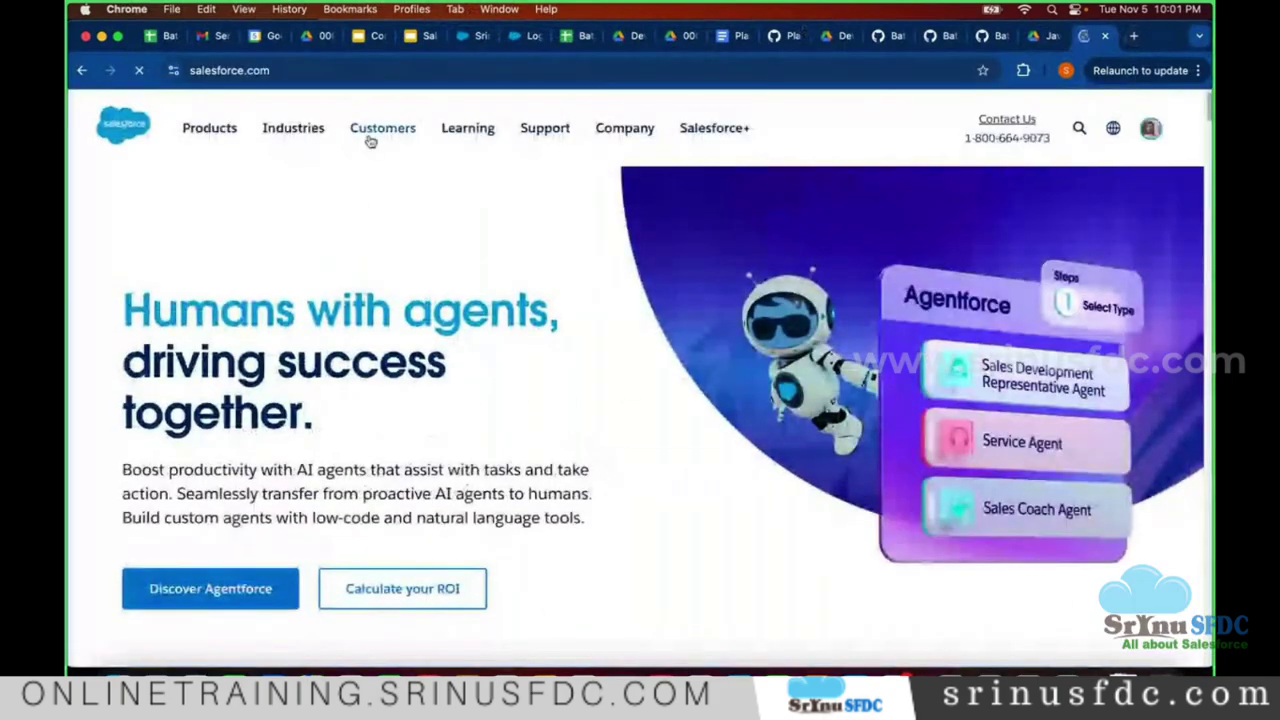
scroll(368, 140, "down", 10)
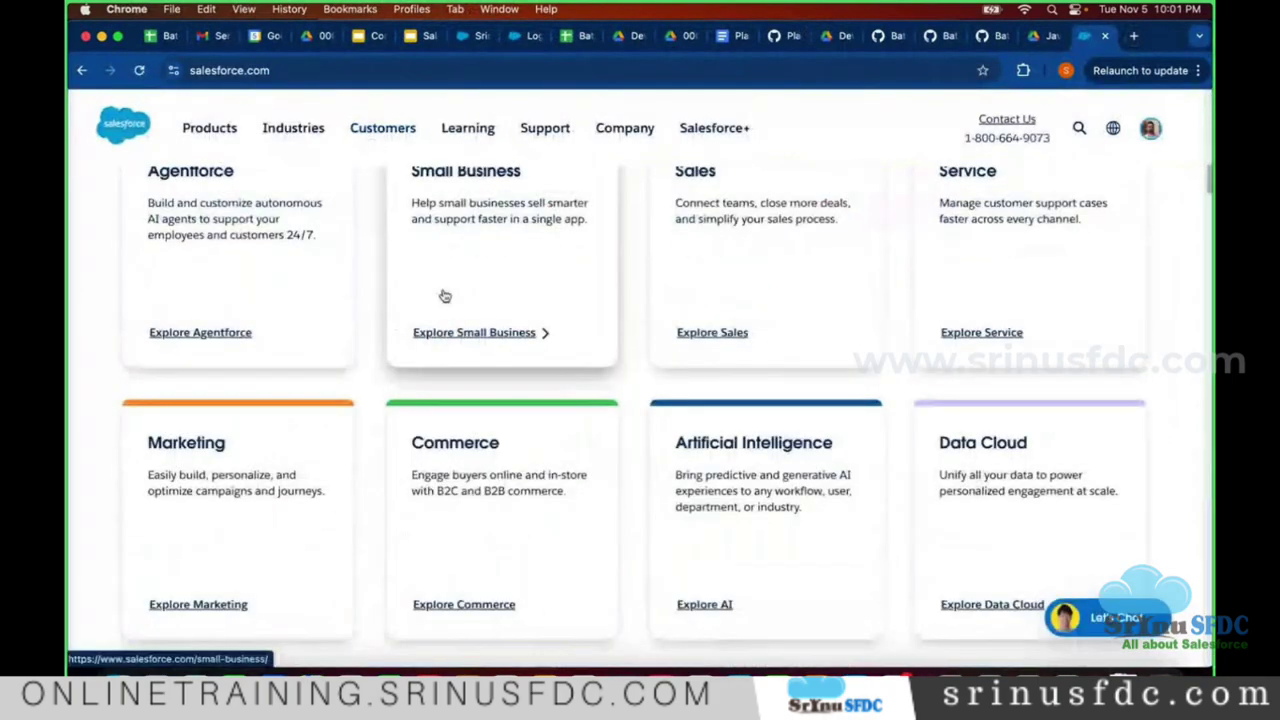
scroll(440, 294, "up", 4)
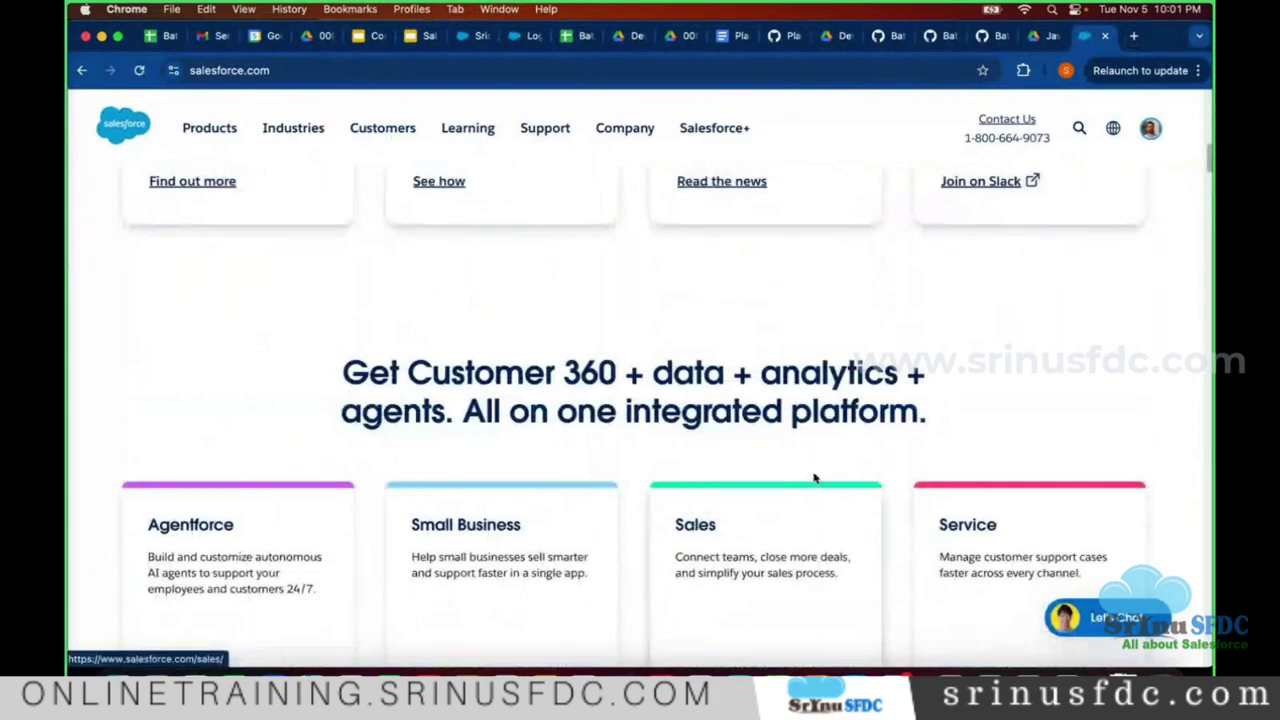
scroll(790, 505, "up", 10)
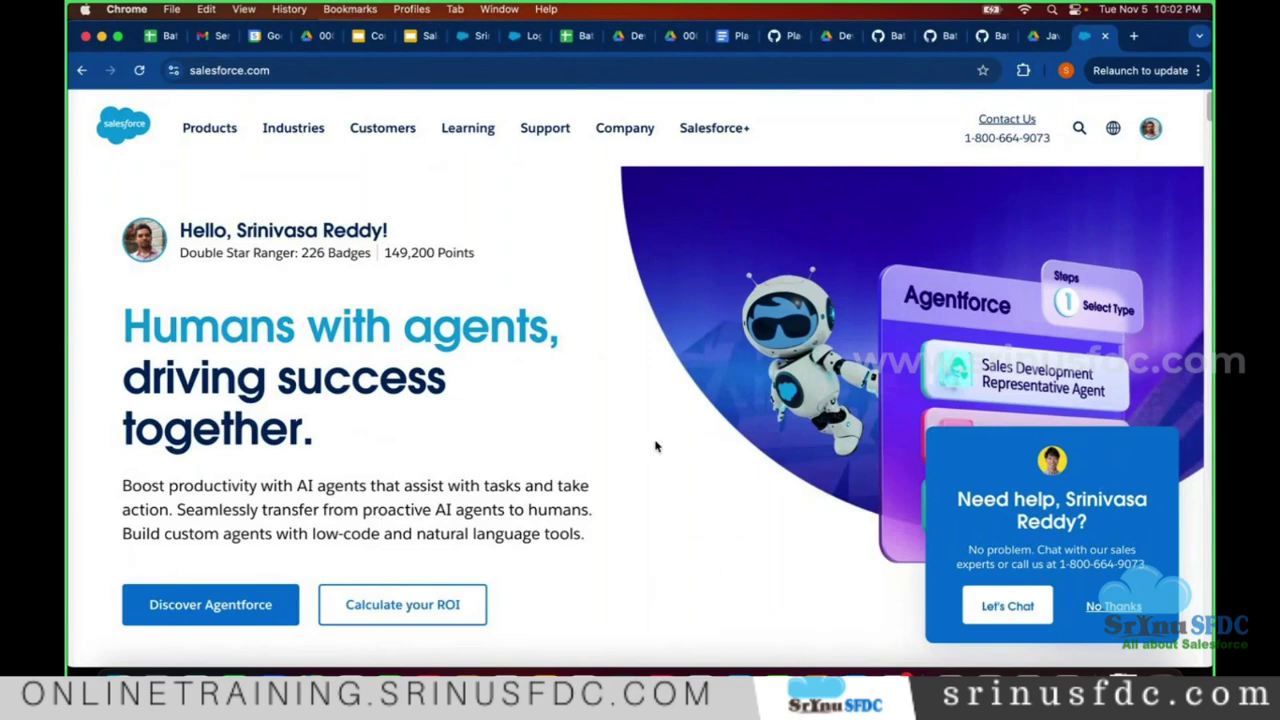
scroll(494, 352, "down", 10)
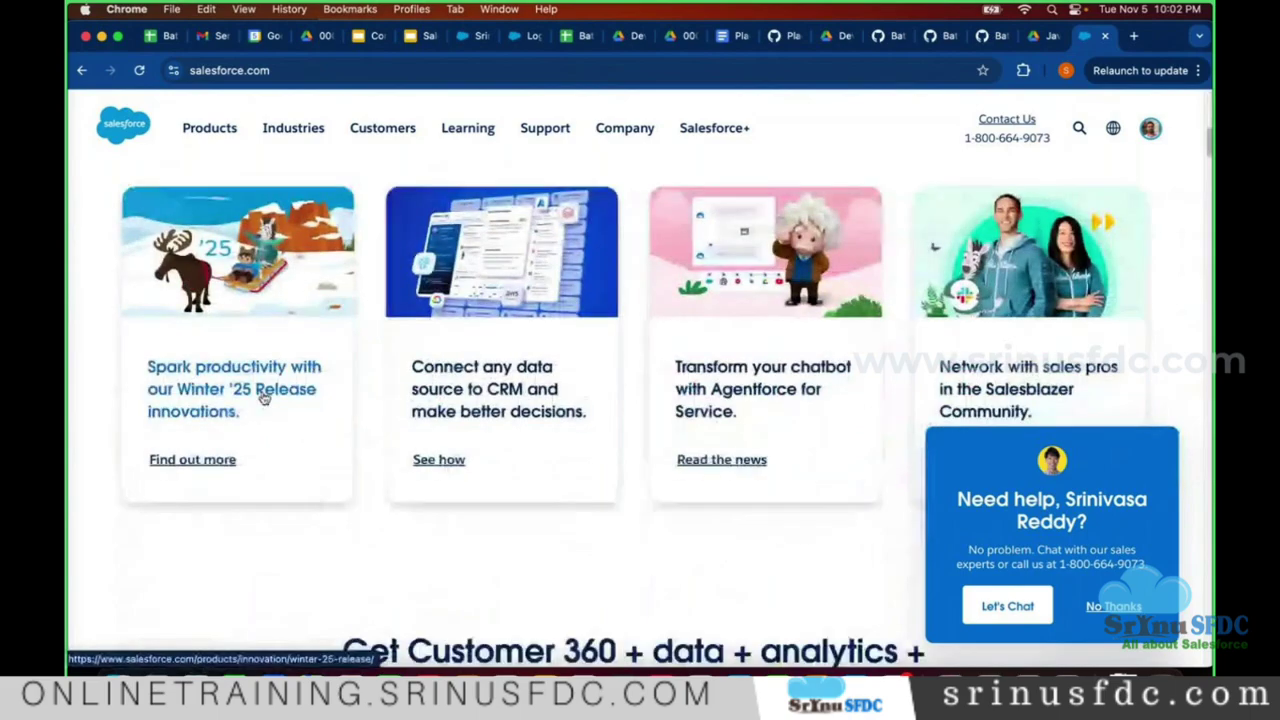
scroll(232, 340, "down", 5)
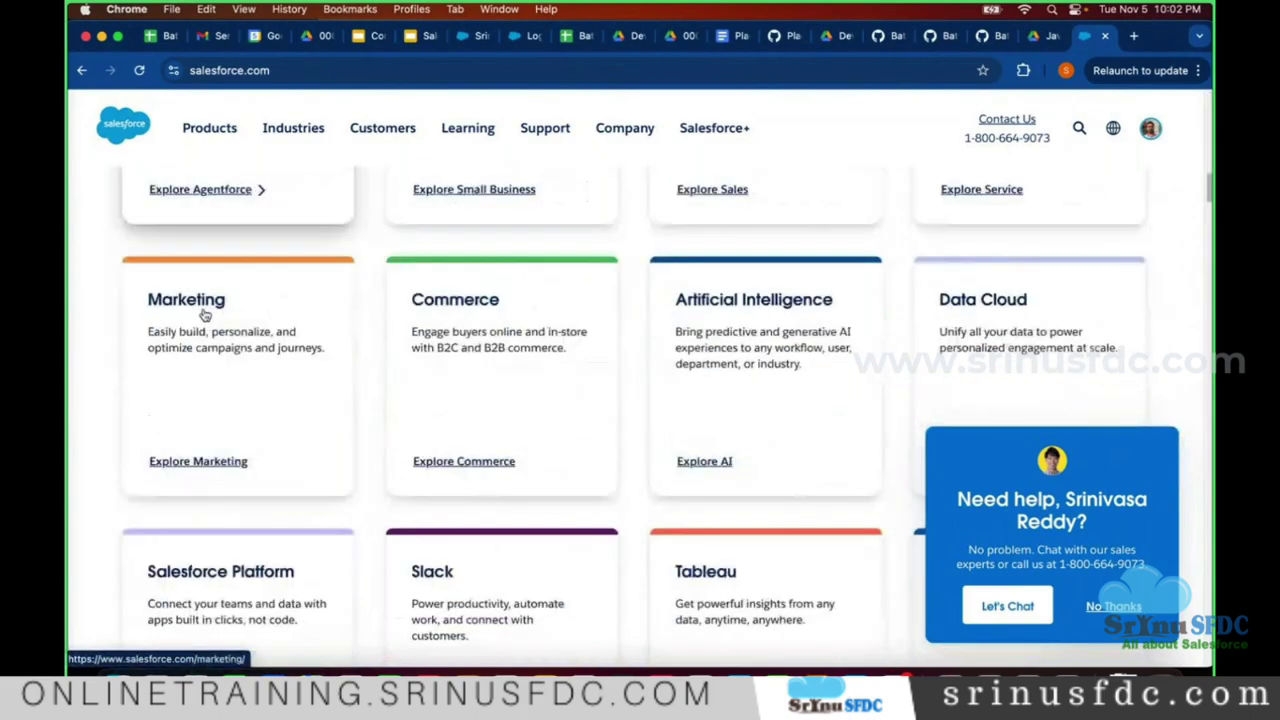
scroll(474, 317, "down", 5)
scroll(377, 334, "up", 8)
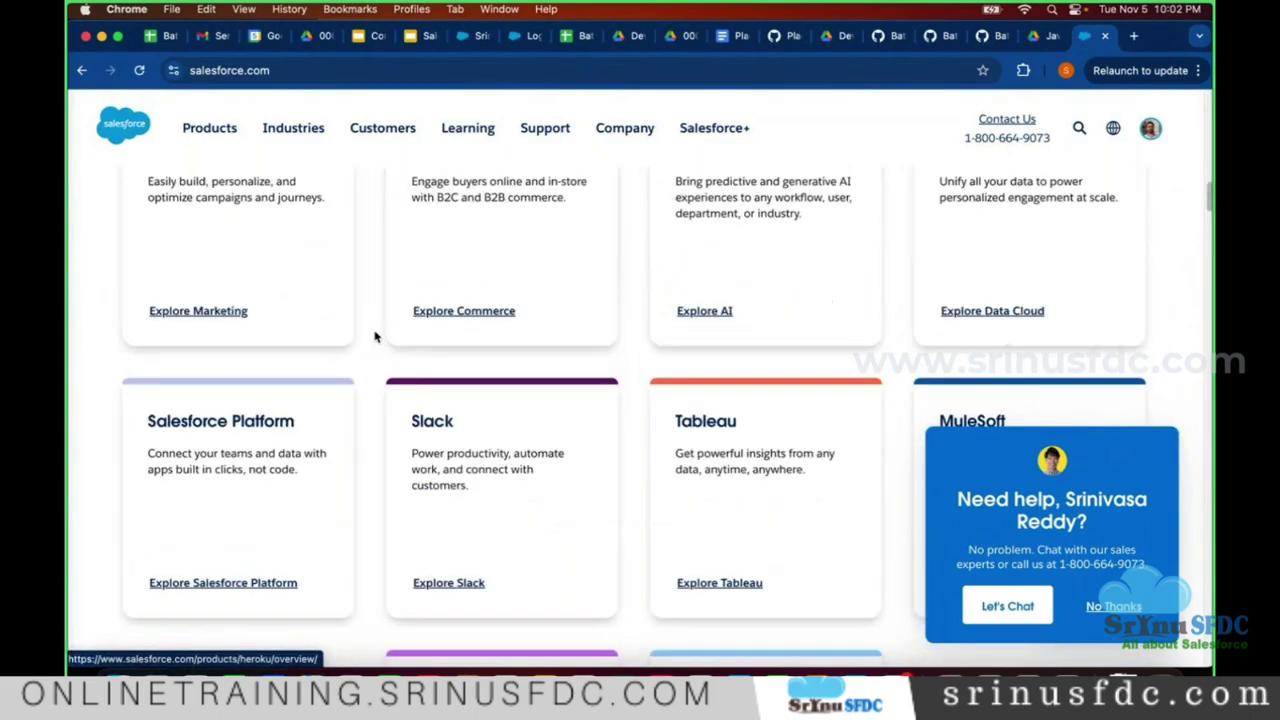
scroll(196, 432, "up", 5)
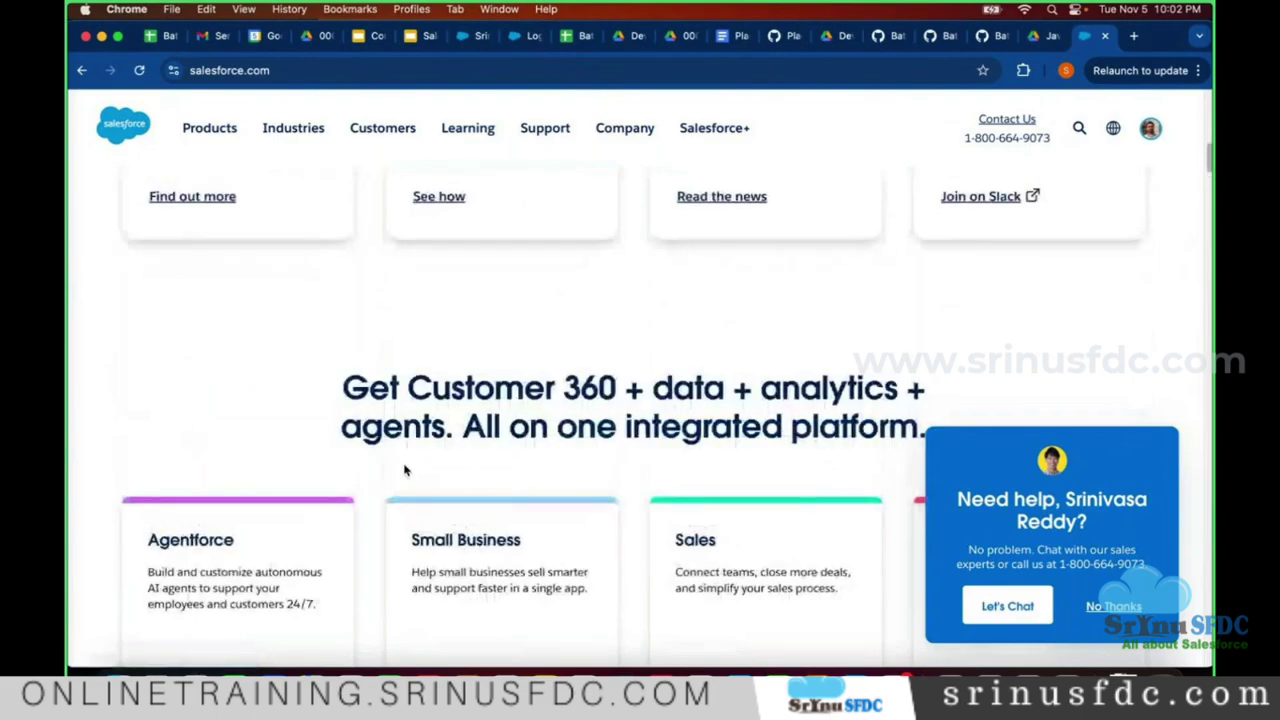
scroll(440, 386, "down", 2)
scroll(420, 380, "down", 4)
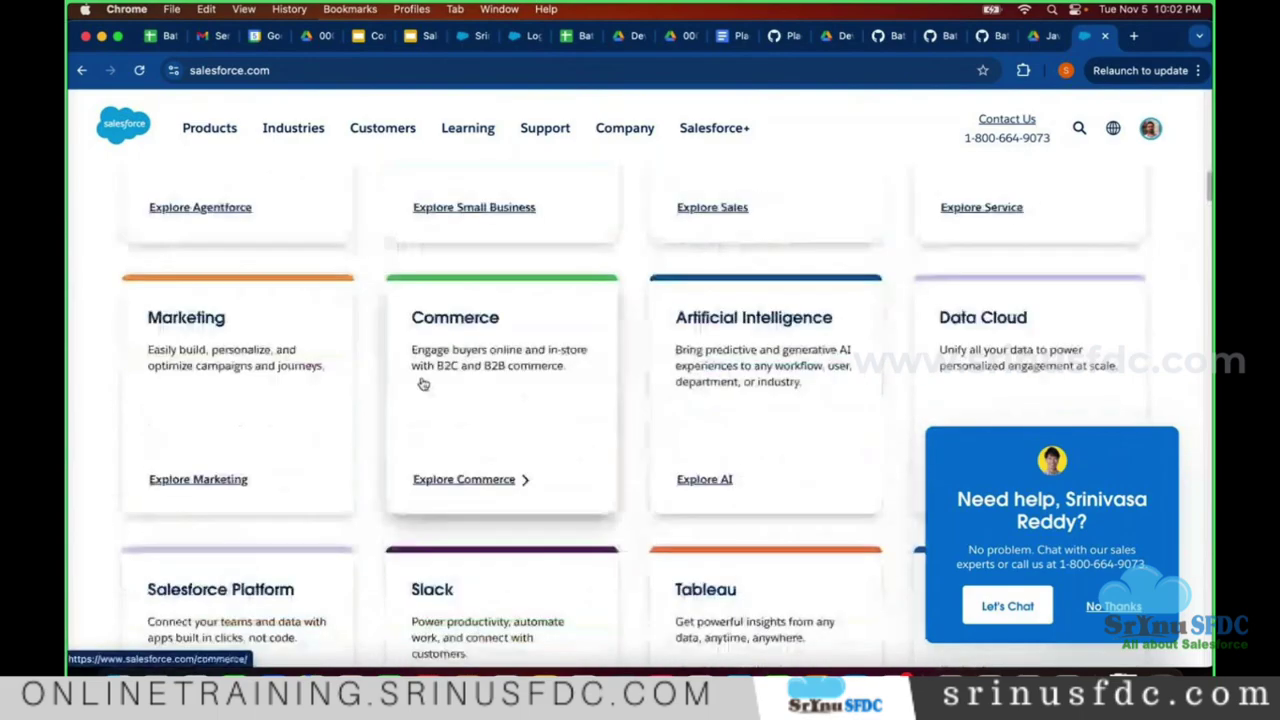
scroll(414, 377, "up", 10)
scroll(361, 343, "down", 5)
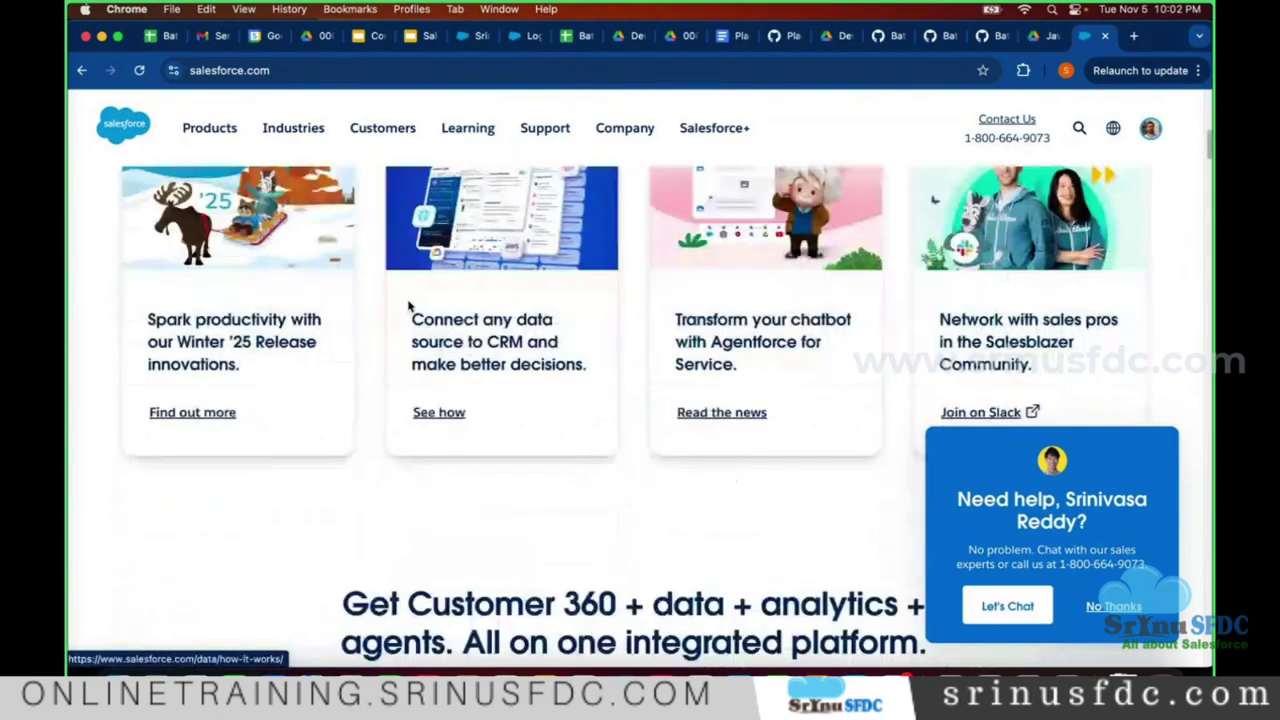
scroll(684, 314, "down", 3)
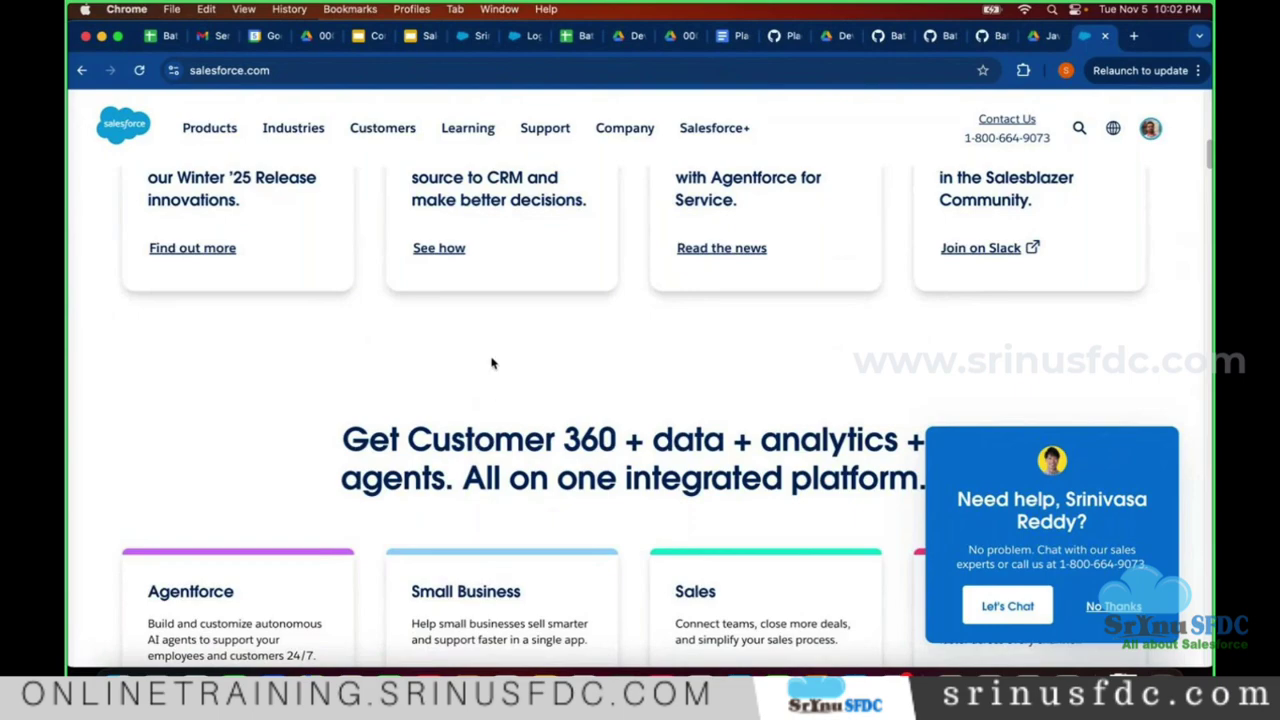
scroll(495, 362, "down", 3)
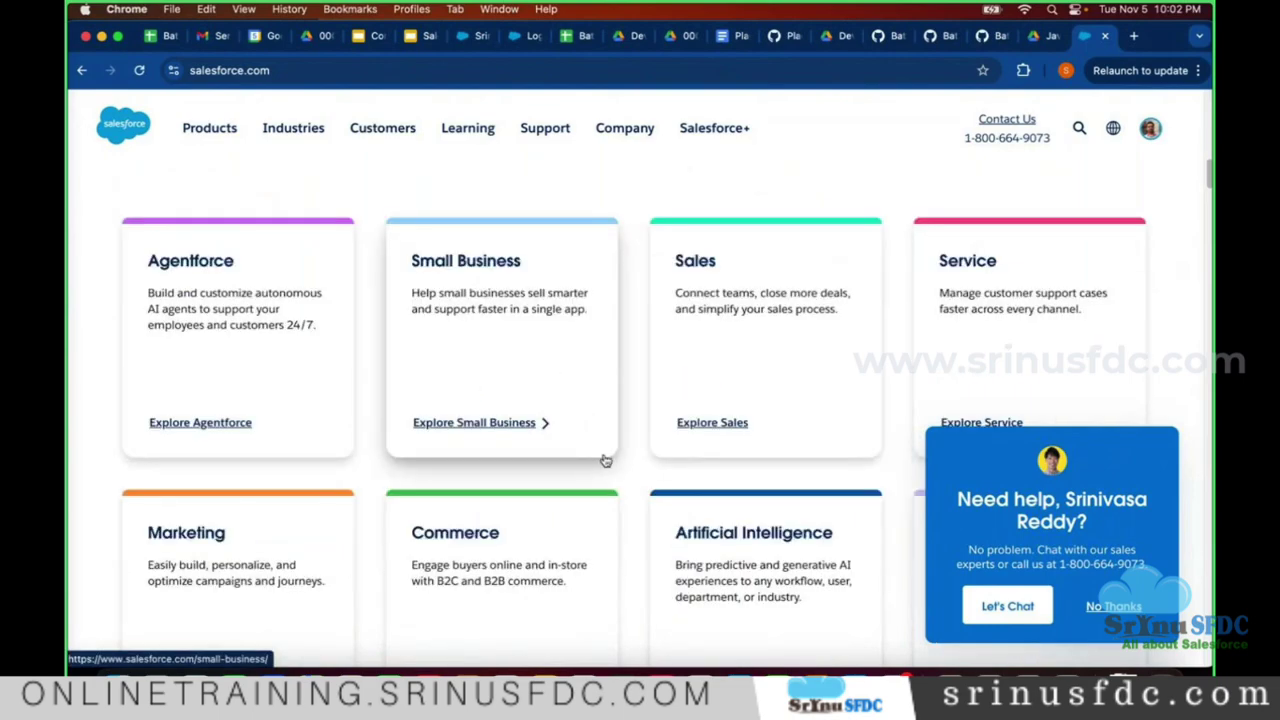
- Open the Salesforce Sales product page and browse through it
left_click(680, 311)
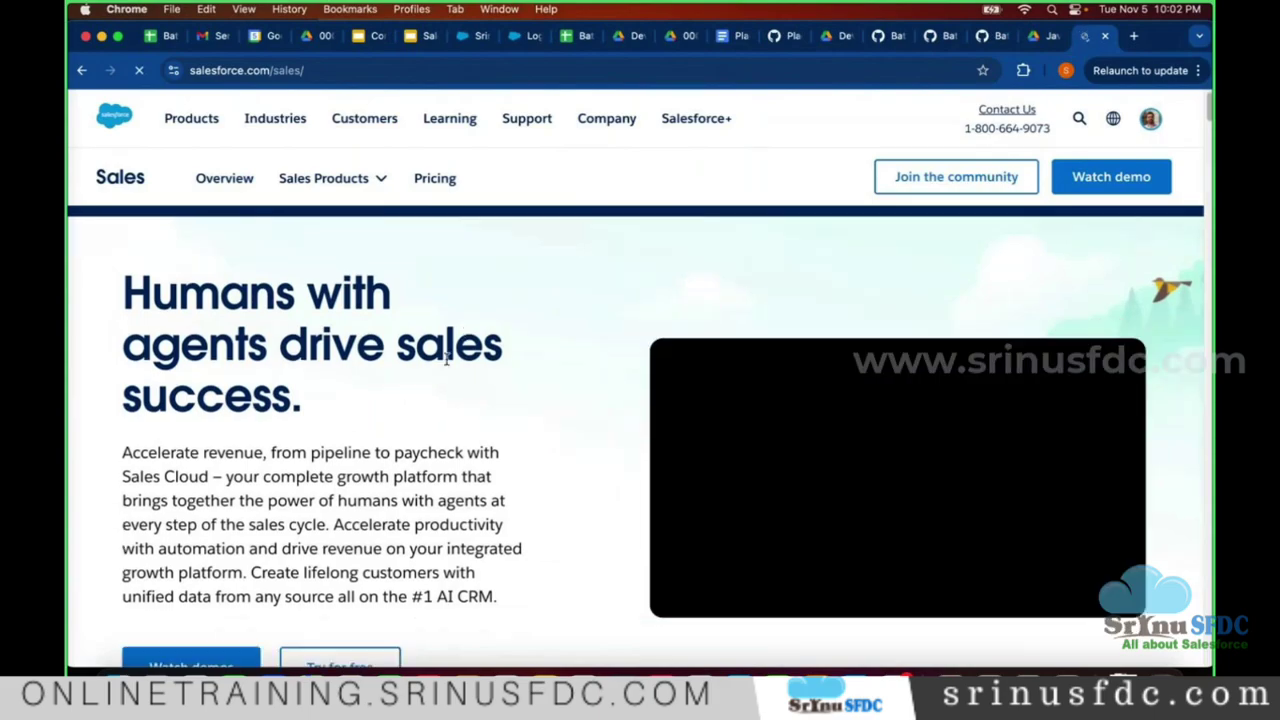
scroll(186, 311, "down", 5)
scroll(220, 286, "down", 8)
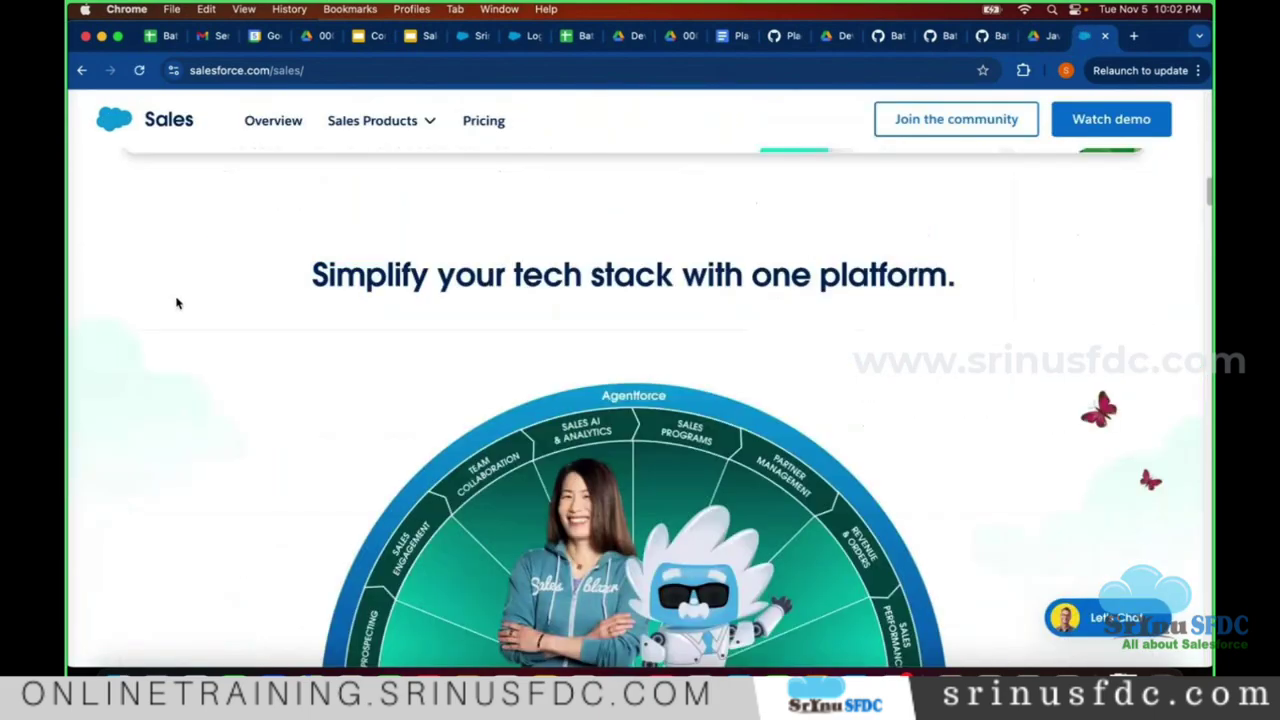
scroll(177, 303, "down", 10)
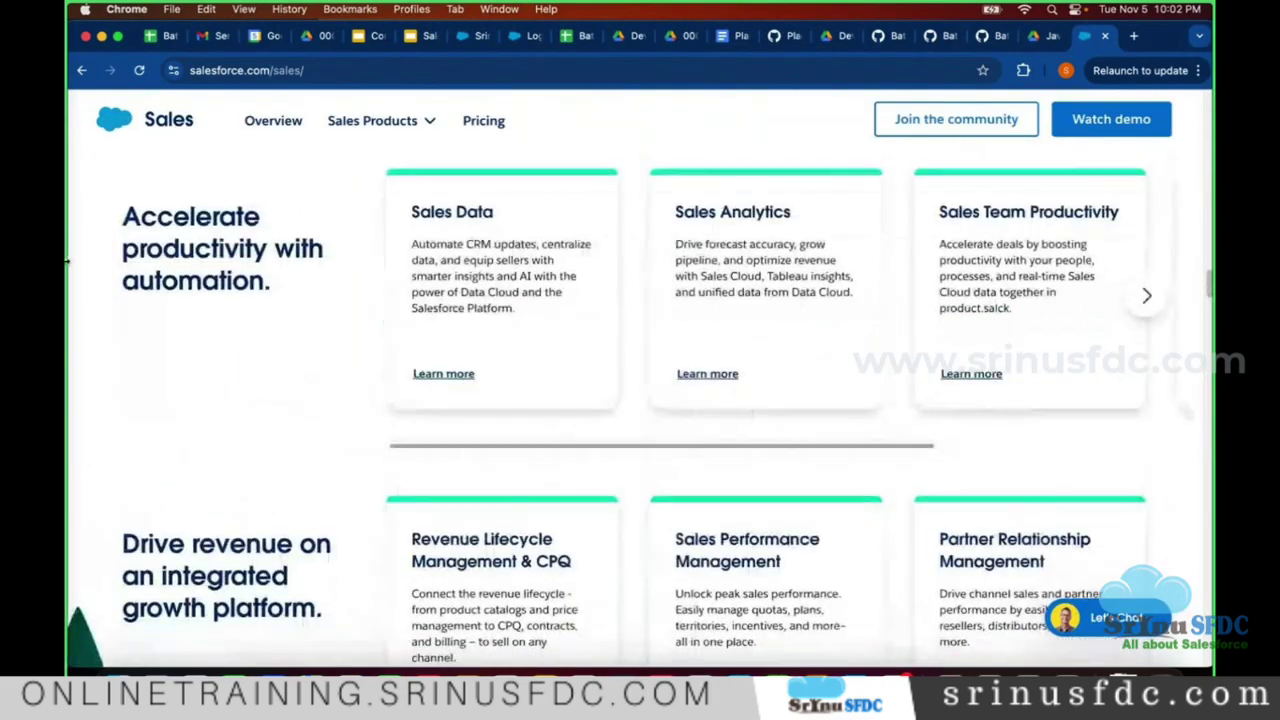
scroll(70, 250, "down", 8)
scroll(68, 300, "up", 15)
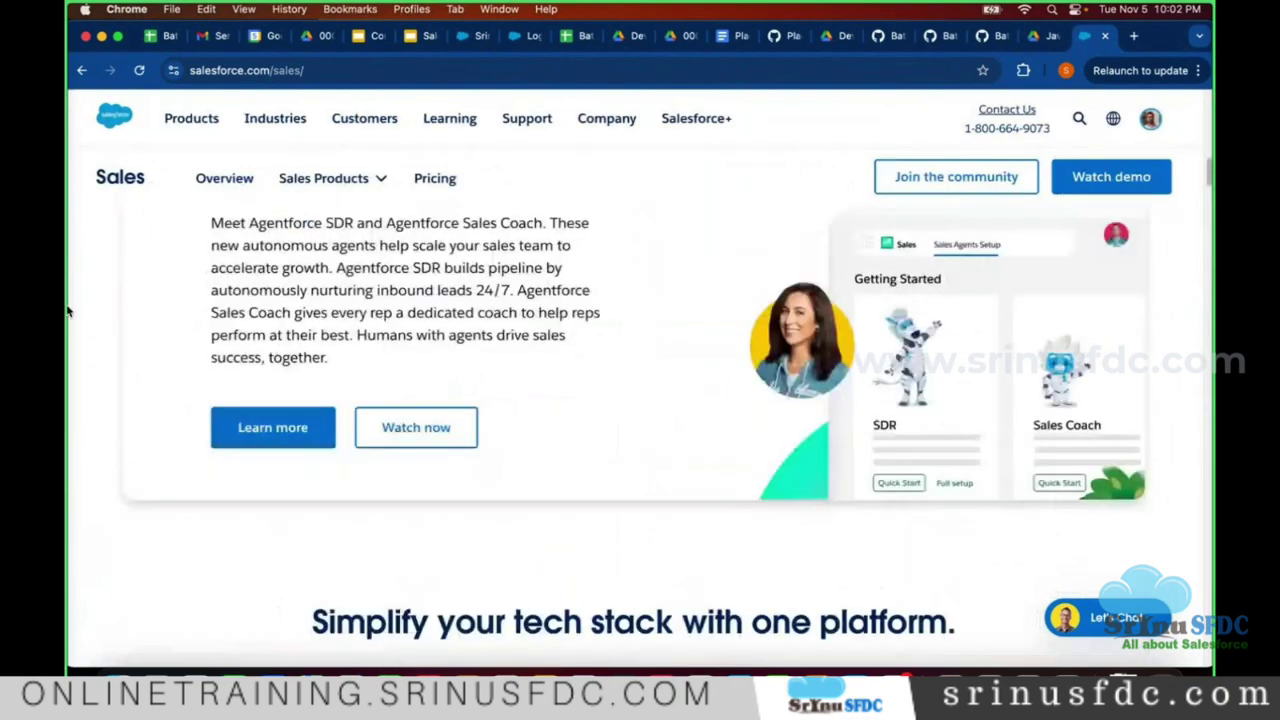
scroll(70, 300, "up", 10)
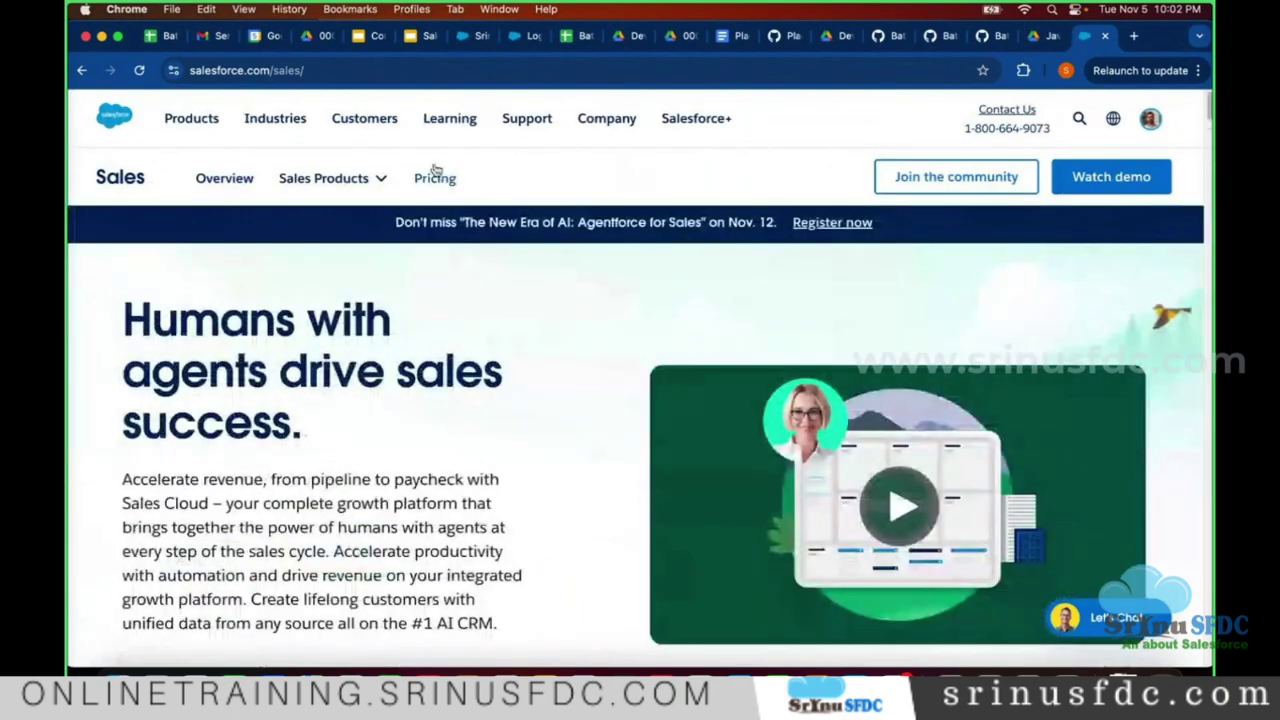
- Review Sales pricing (Enterprise $165, Unlimited $330, Einstein 1 Sales $500) and start the Enterprise free trial
left_click(435, 176)
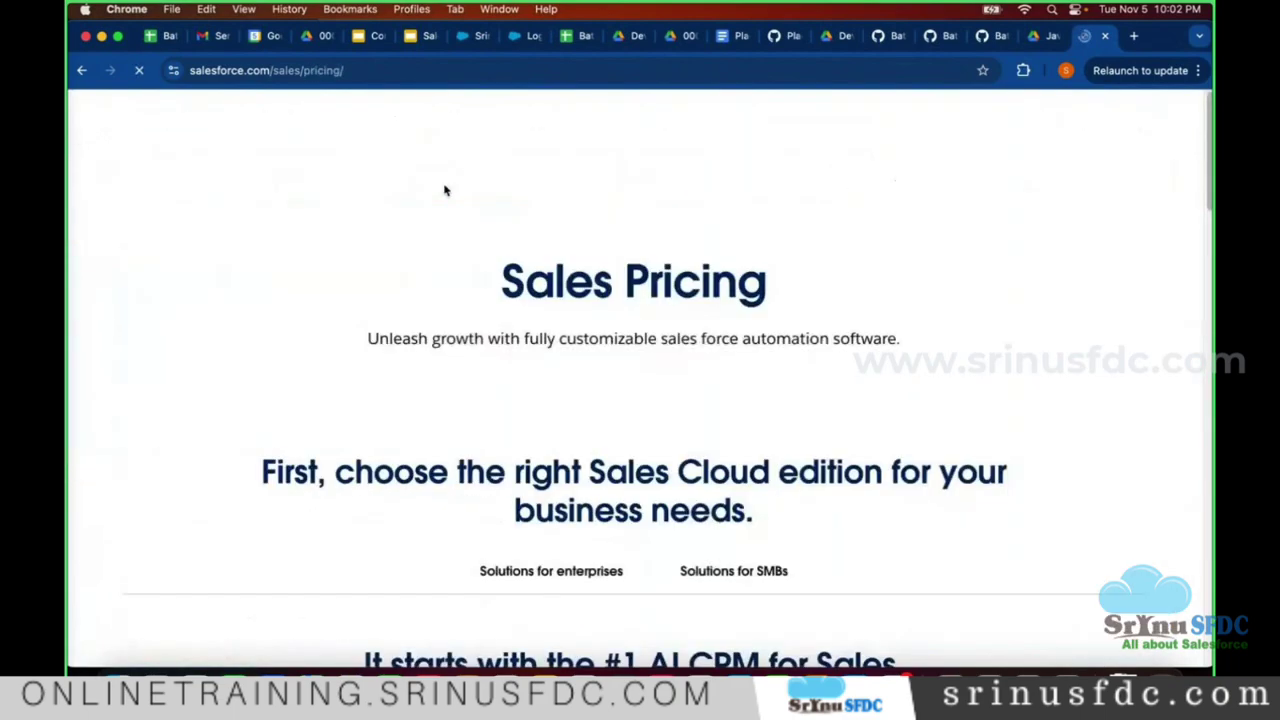
scroll(283, 297, "down", 10)
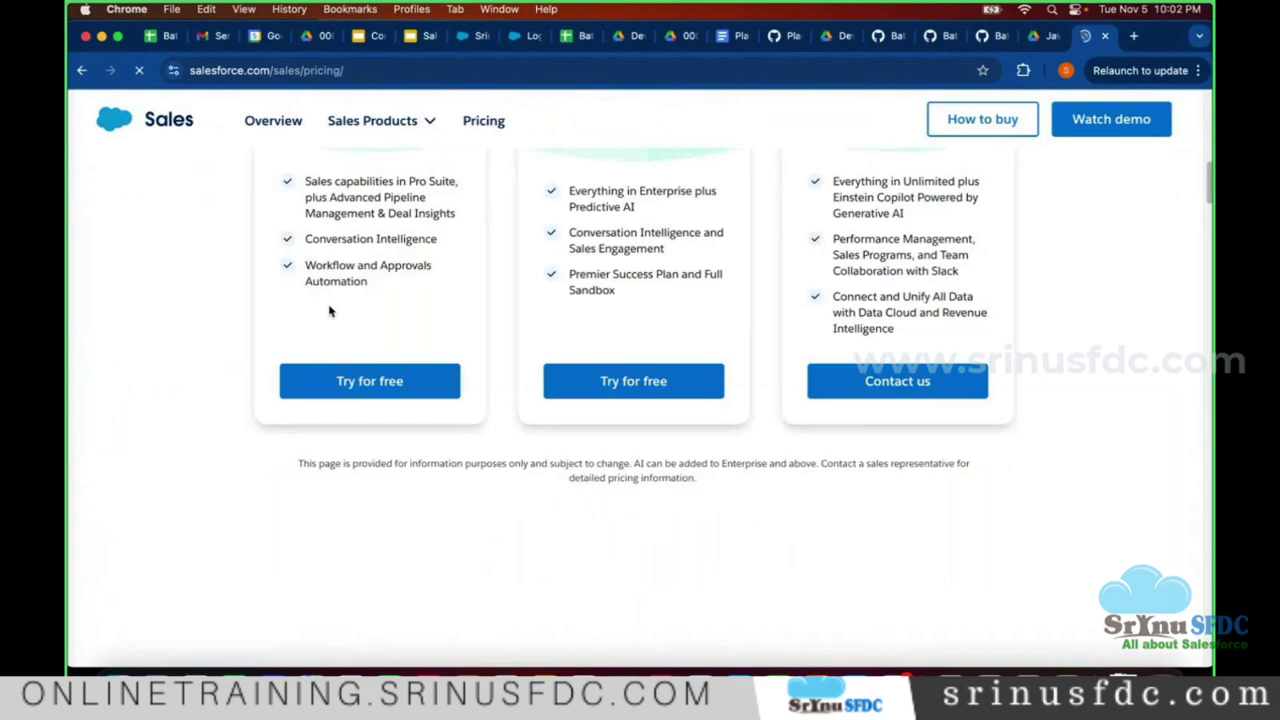
scroll(271, 312, "down", 5)
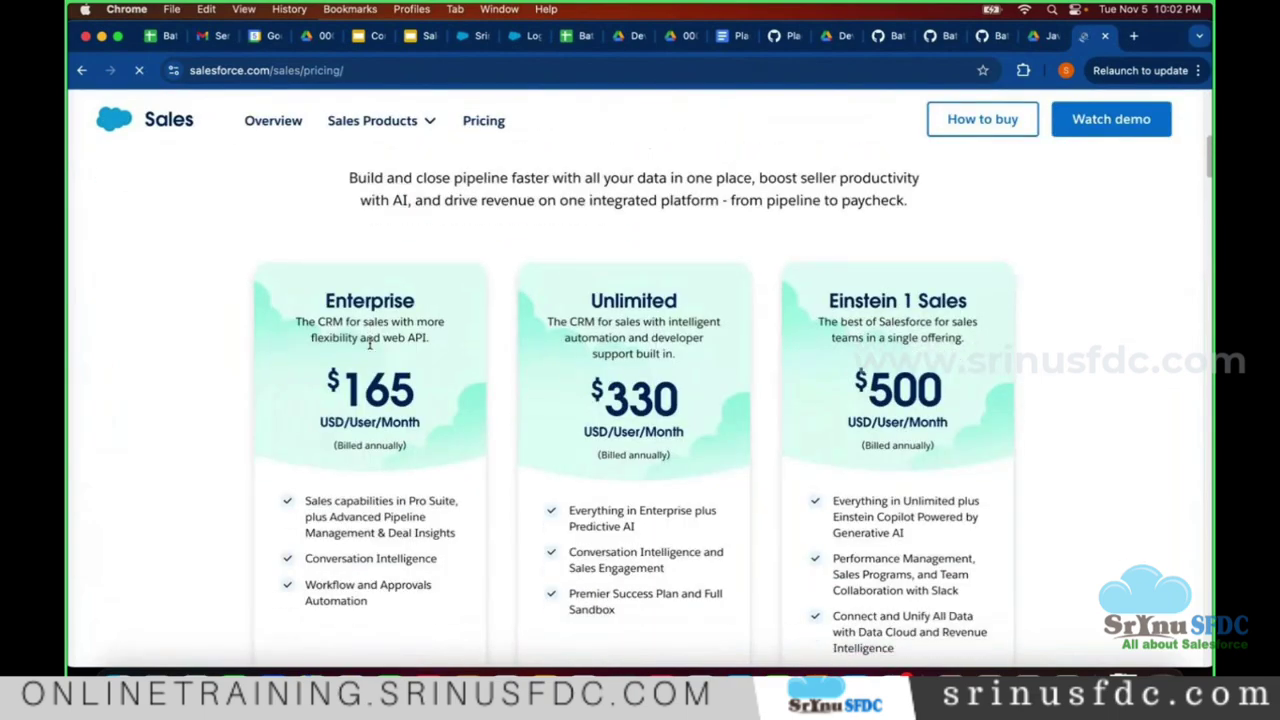
scroll(369, 343, "down", 1)
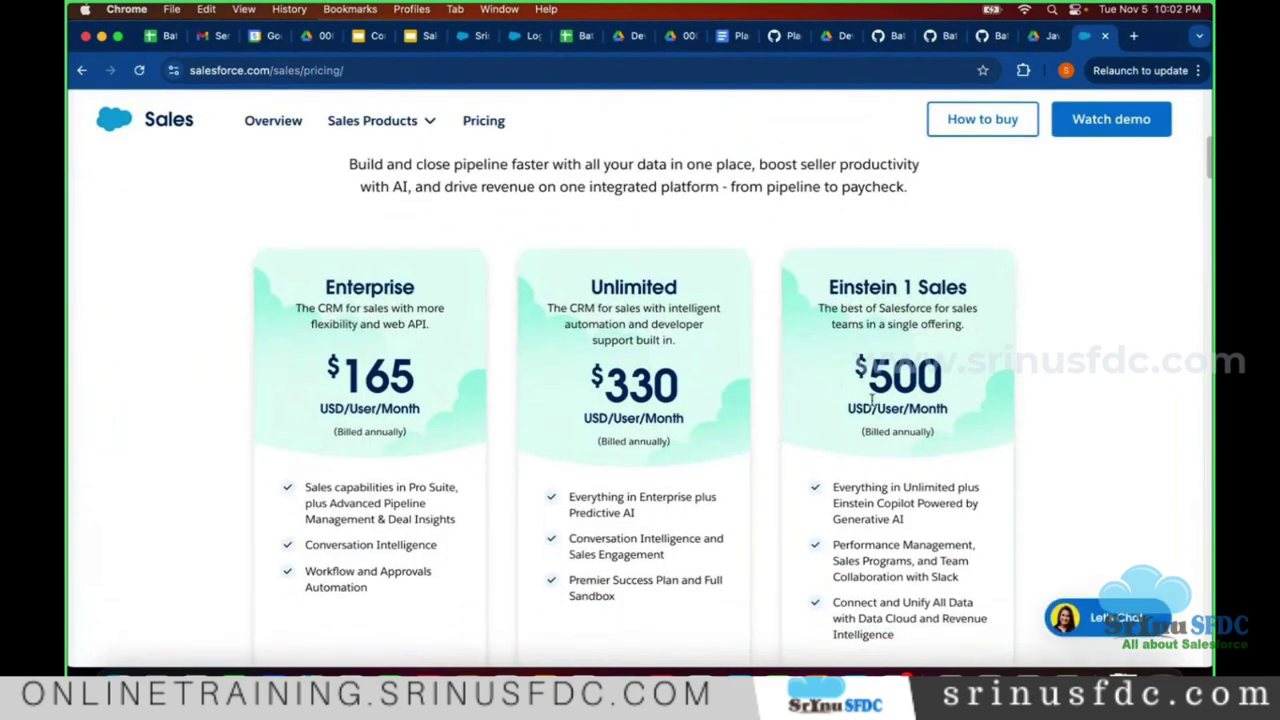
scroll(1006, 436, "down", 3)
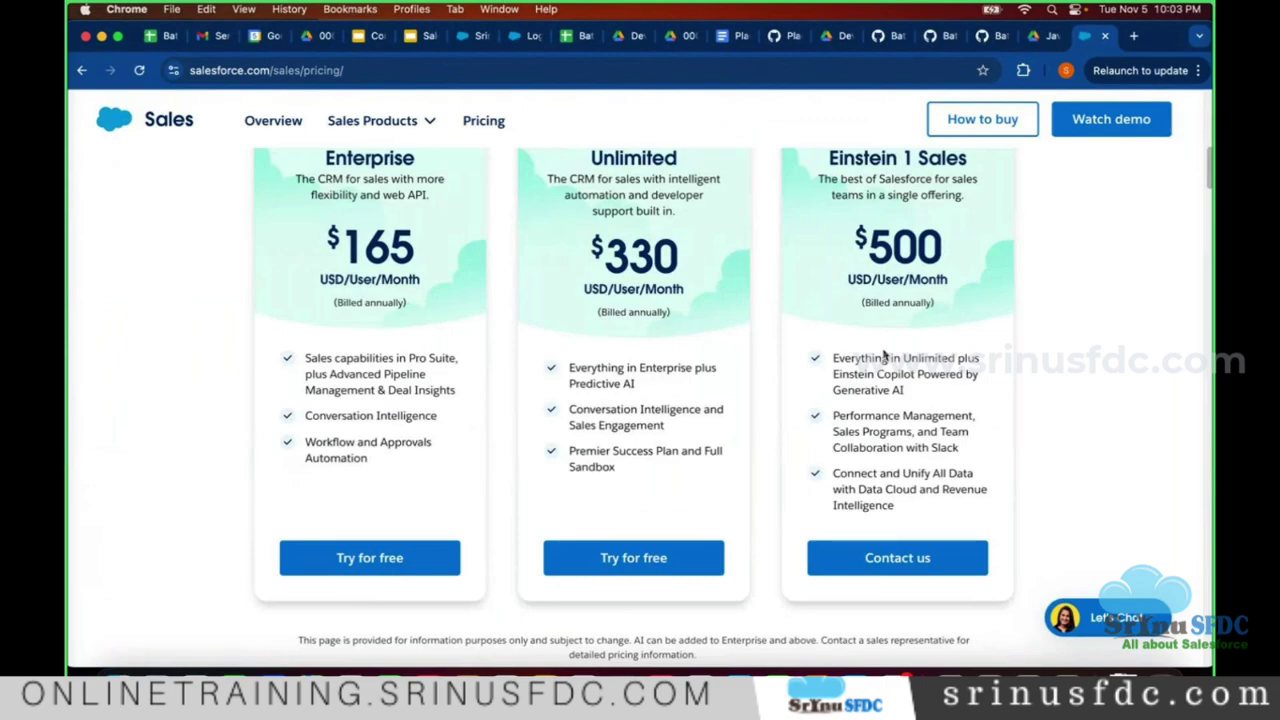
scroll(884, 355, "down", 10)
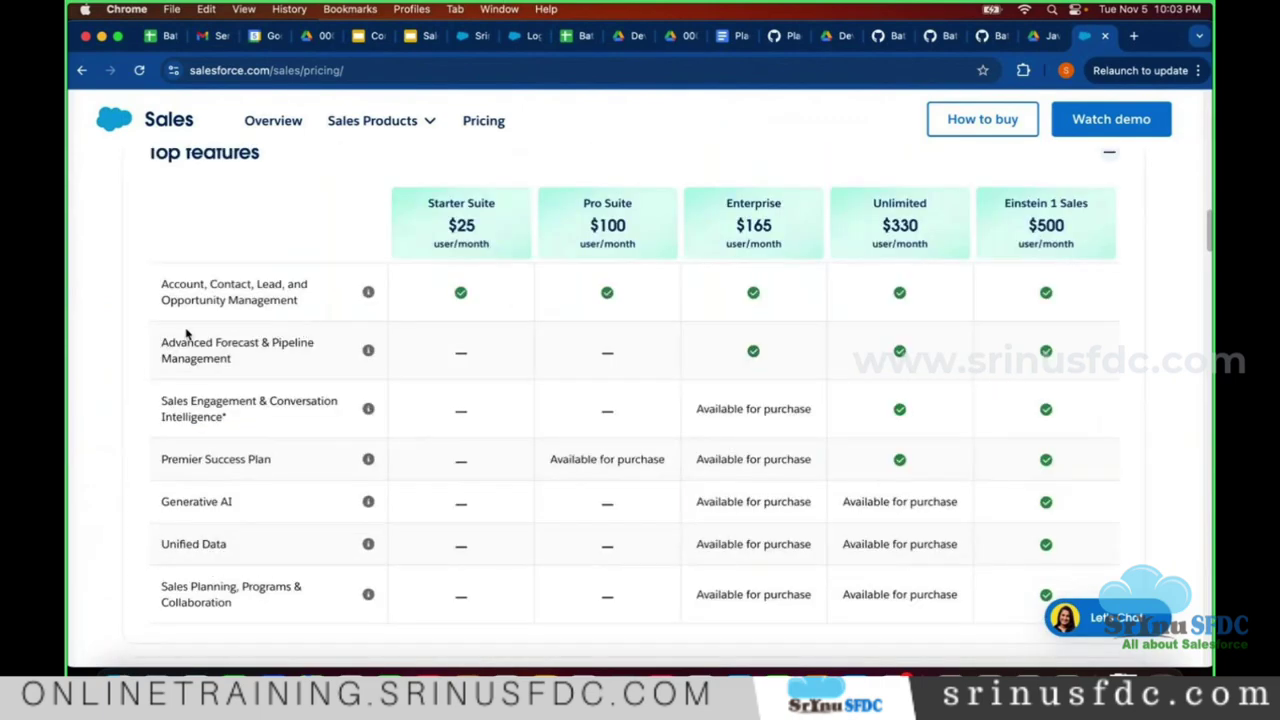
scroll(303, 357, "up", 5)
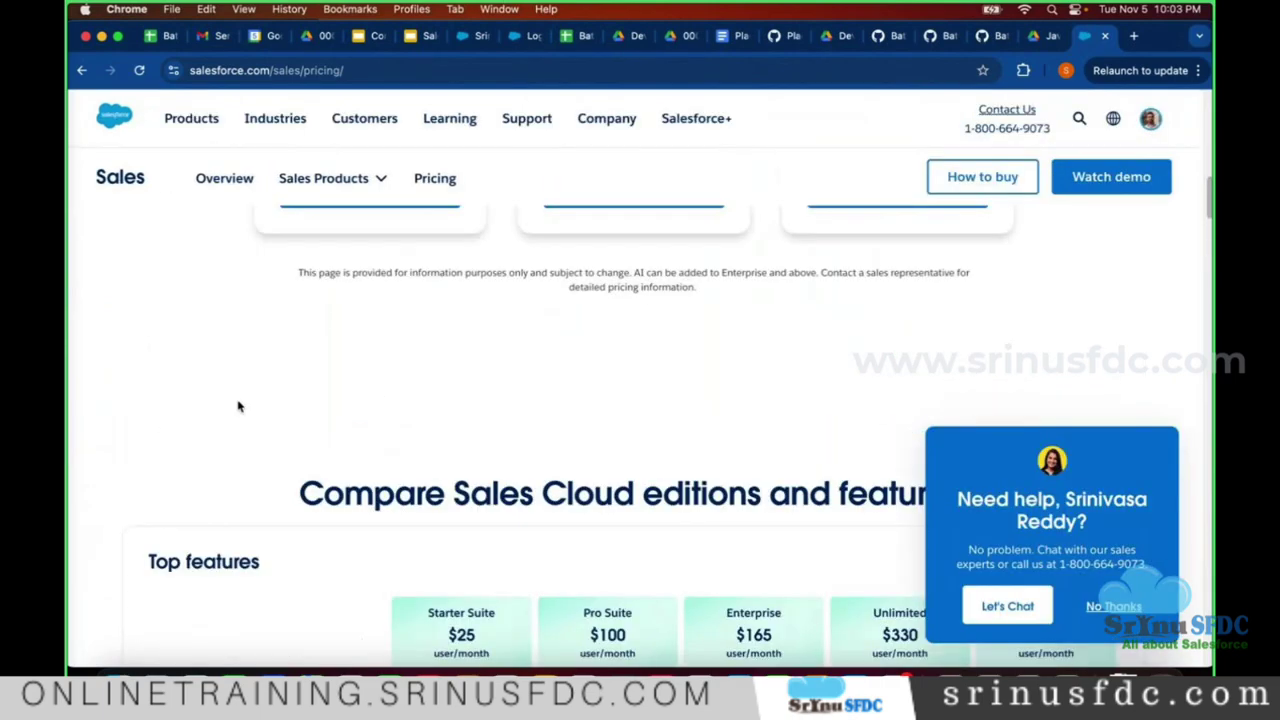
scroll(238, 406, "down", 3)
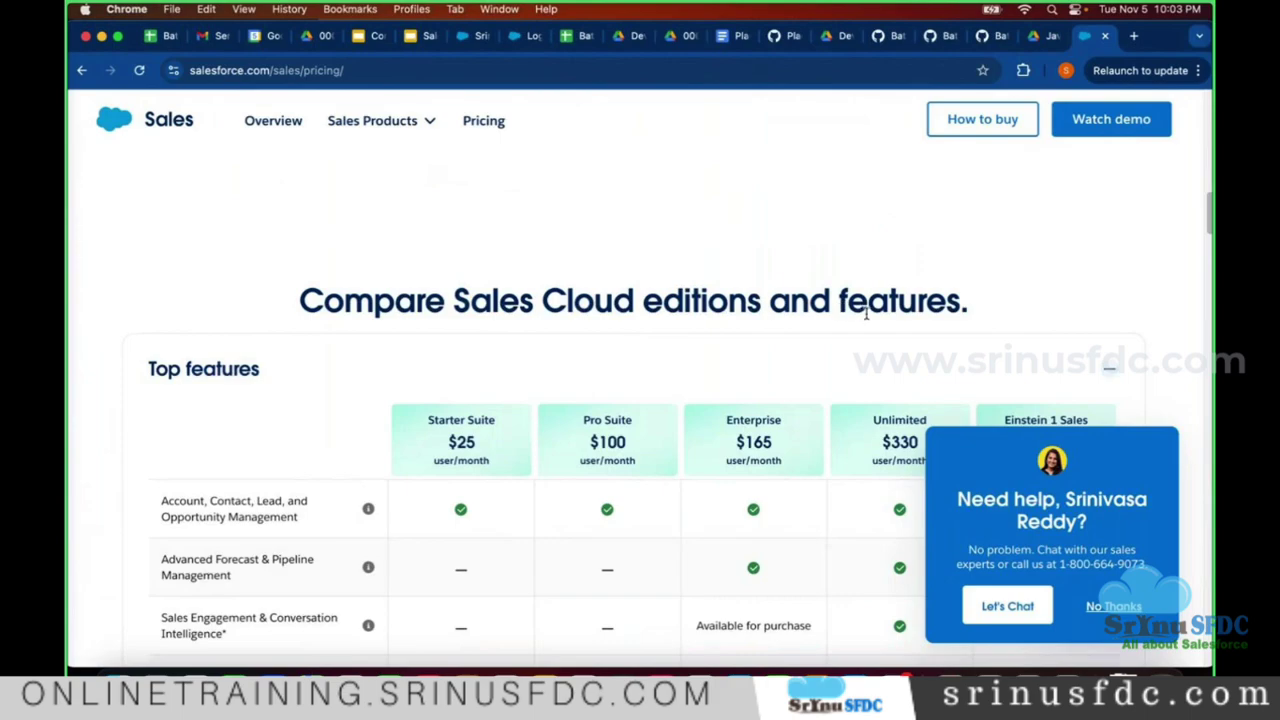
scroll(397, 330, "down", 5)
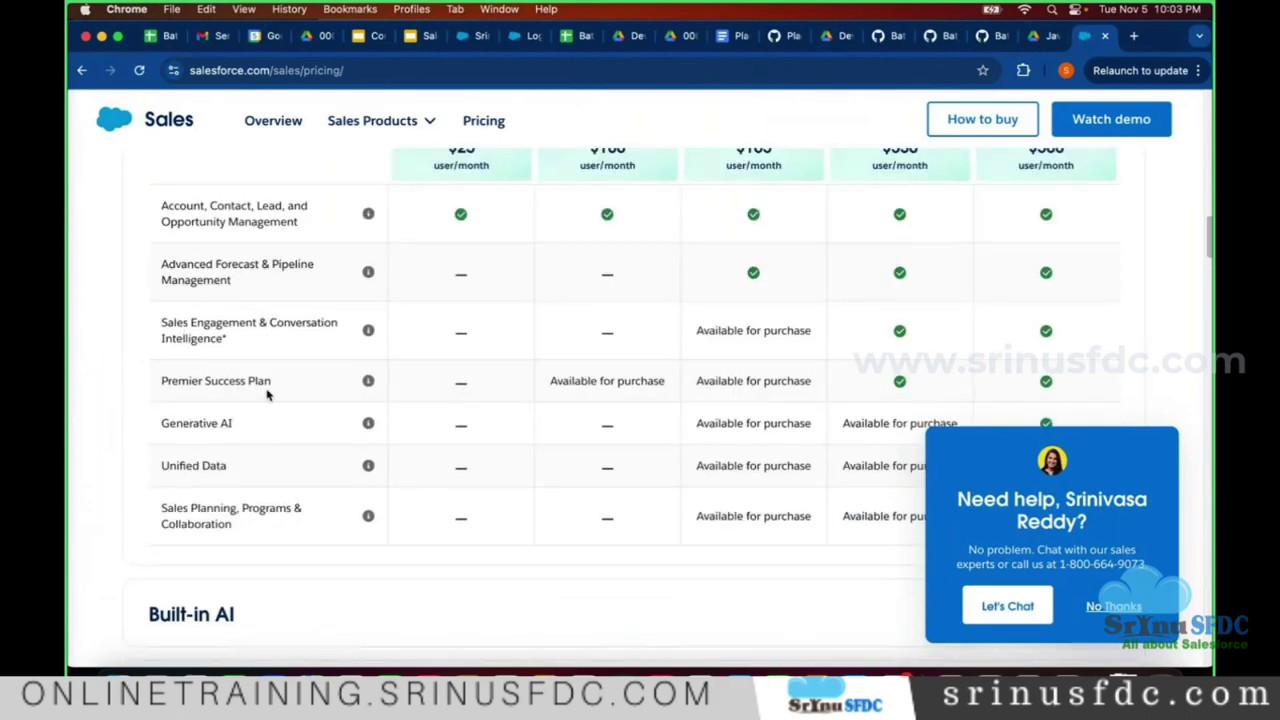
scroll(383, 410, "down", 5)
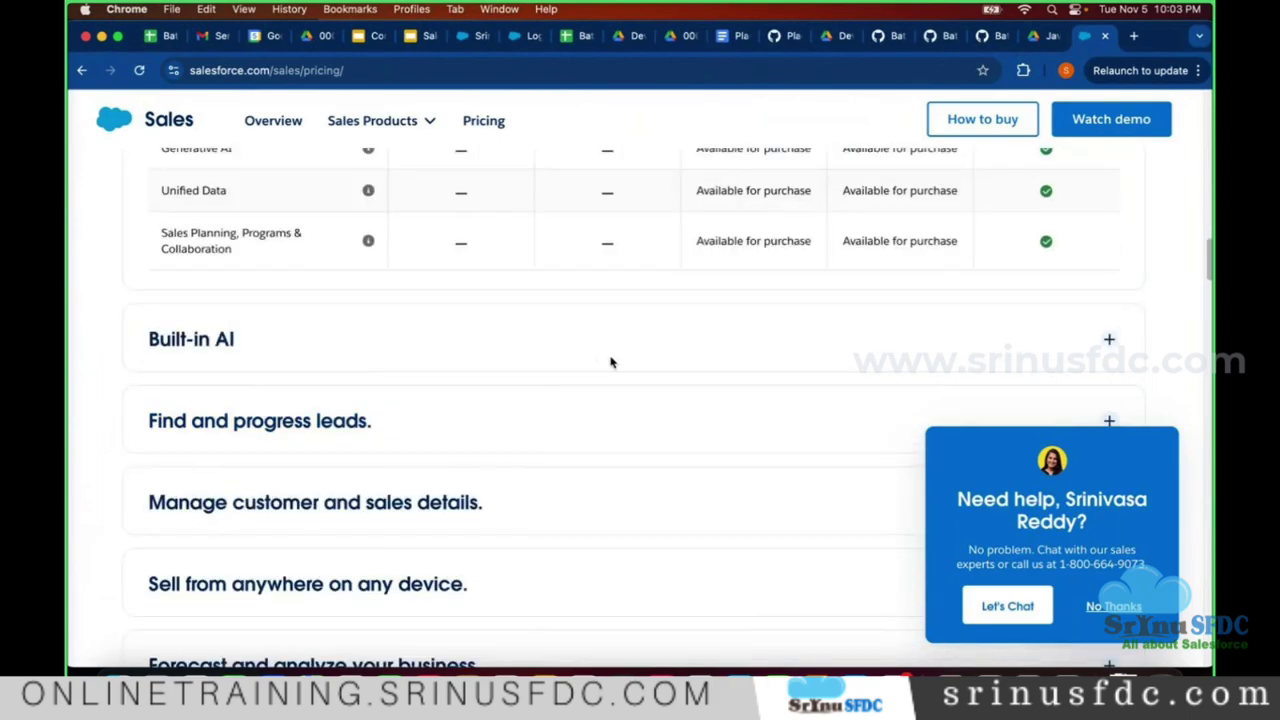
scroll(465, 405, "up", 15)
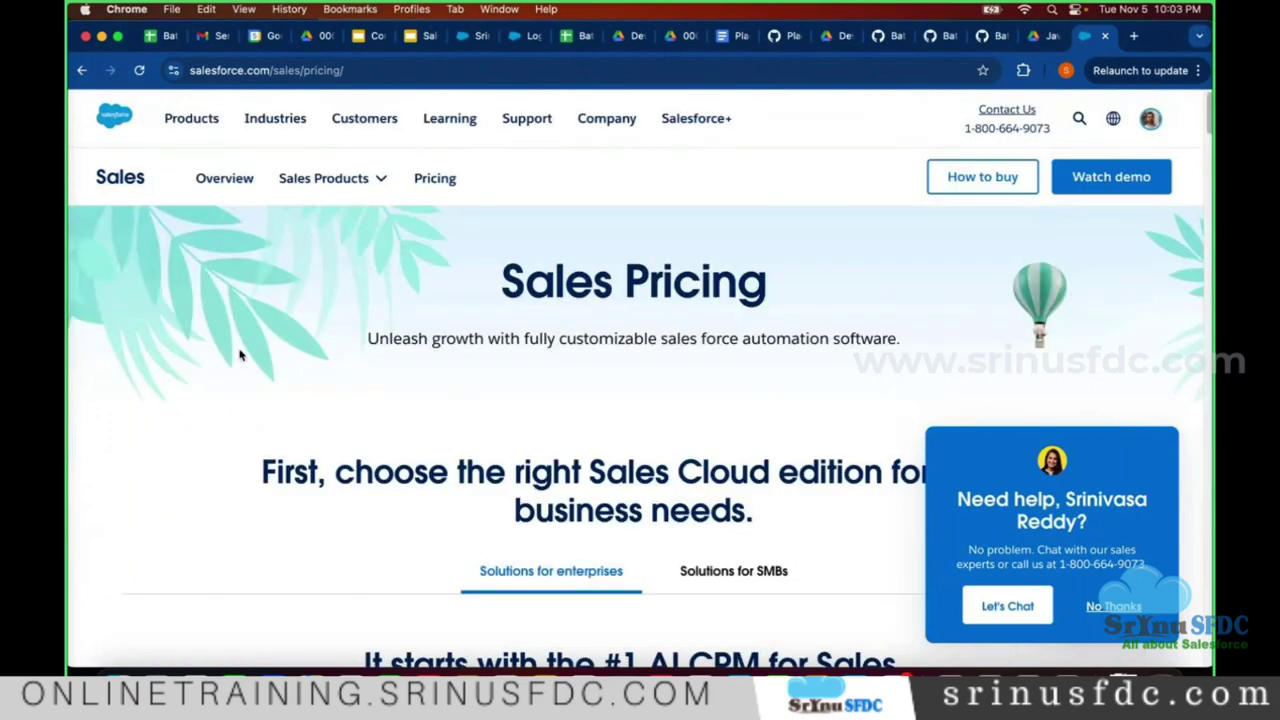
scroll(251, 371, "down", 3)
scroll(540, 387, "down", 8)
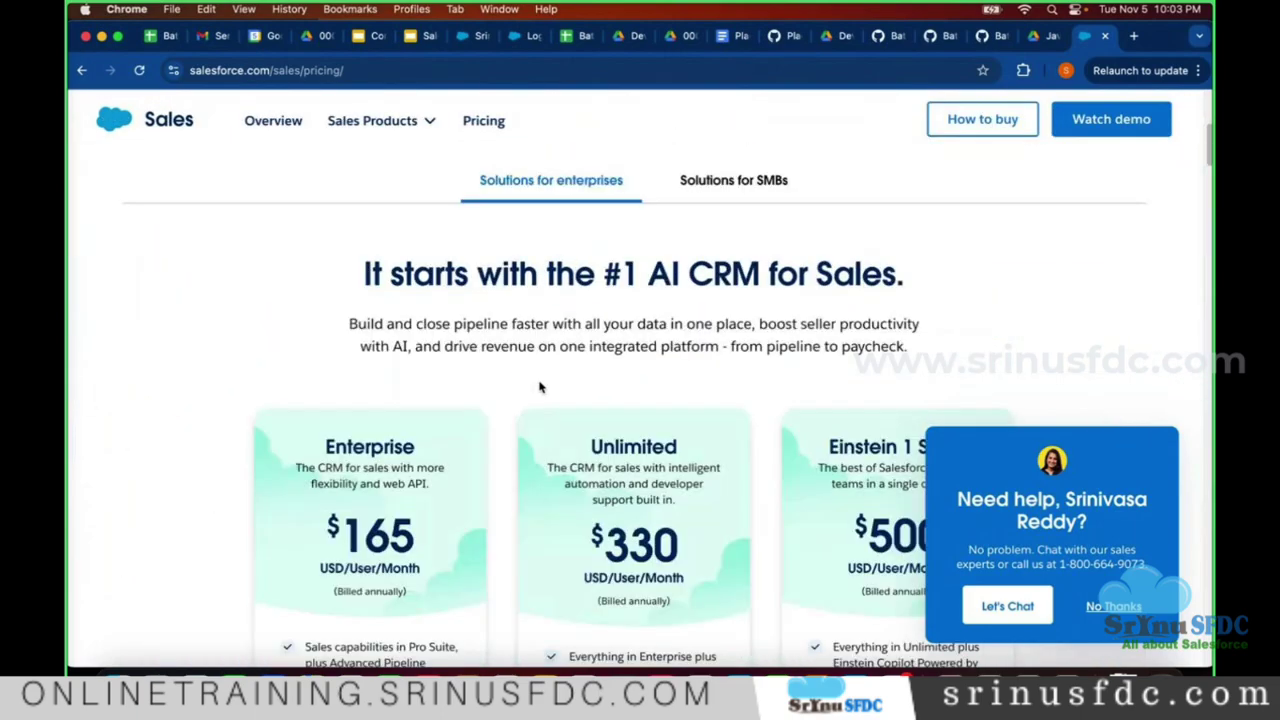
scroll(510, 400, "up", 1)
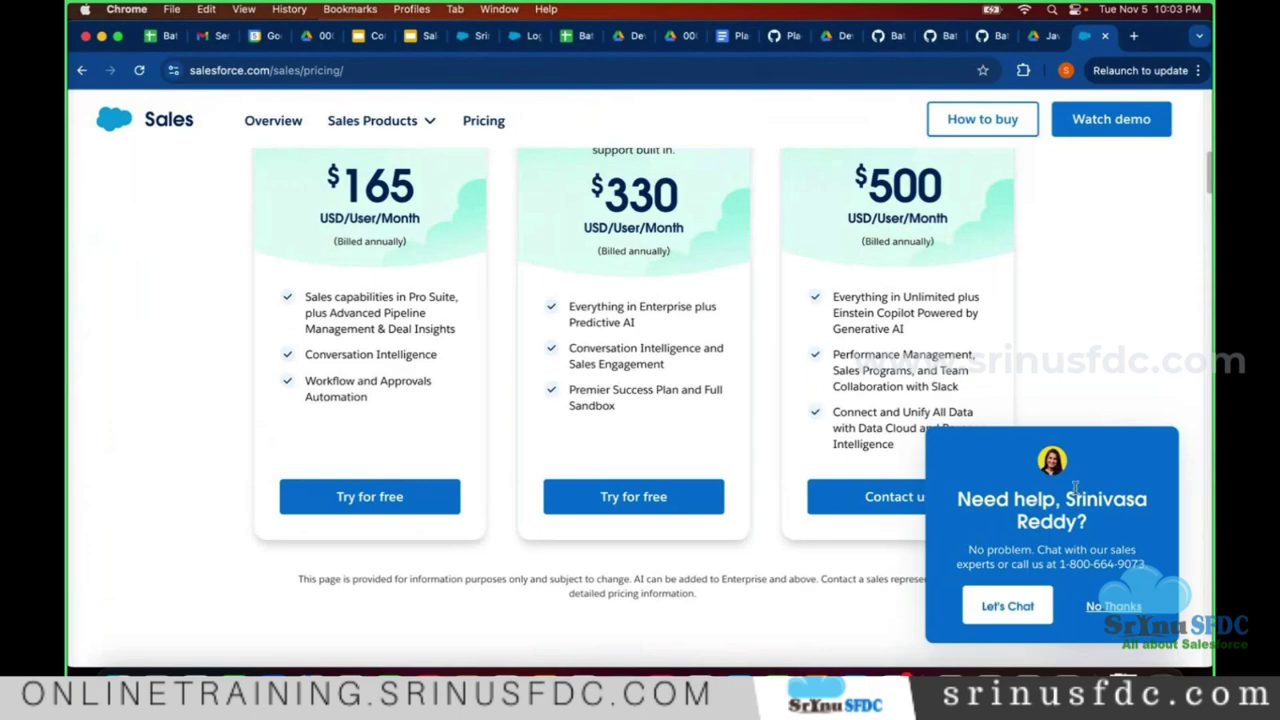
scroll(763, 387, "up", 3)
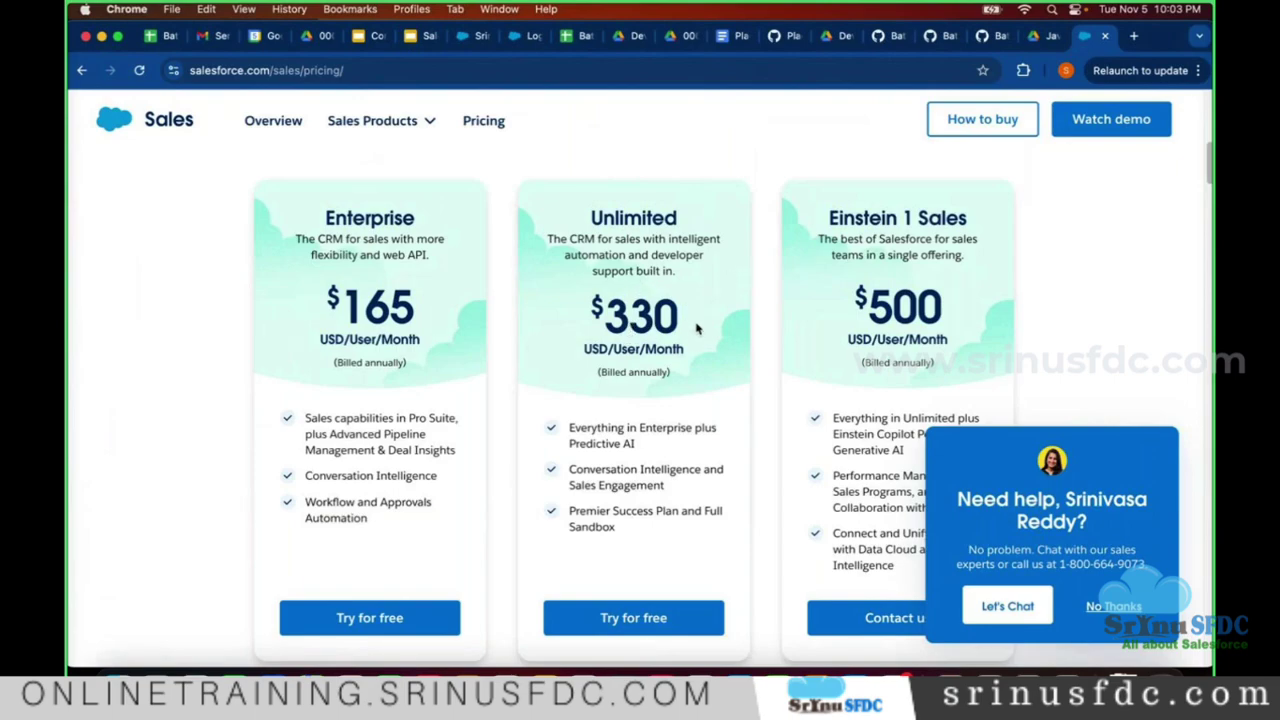
scroll(655, 402, "down", 3)
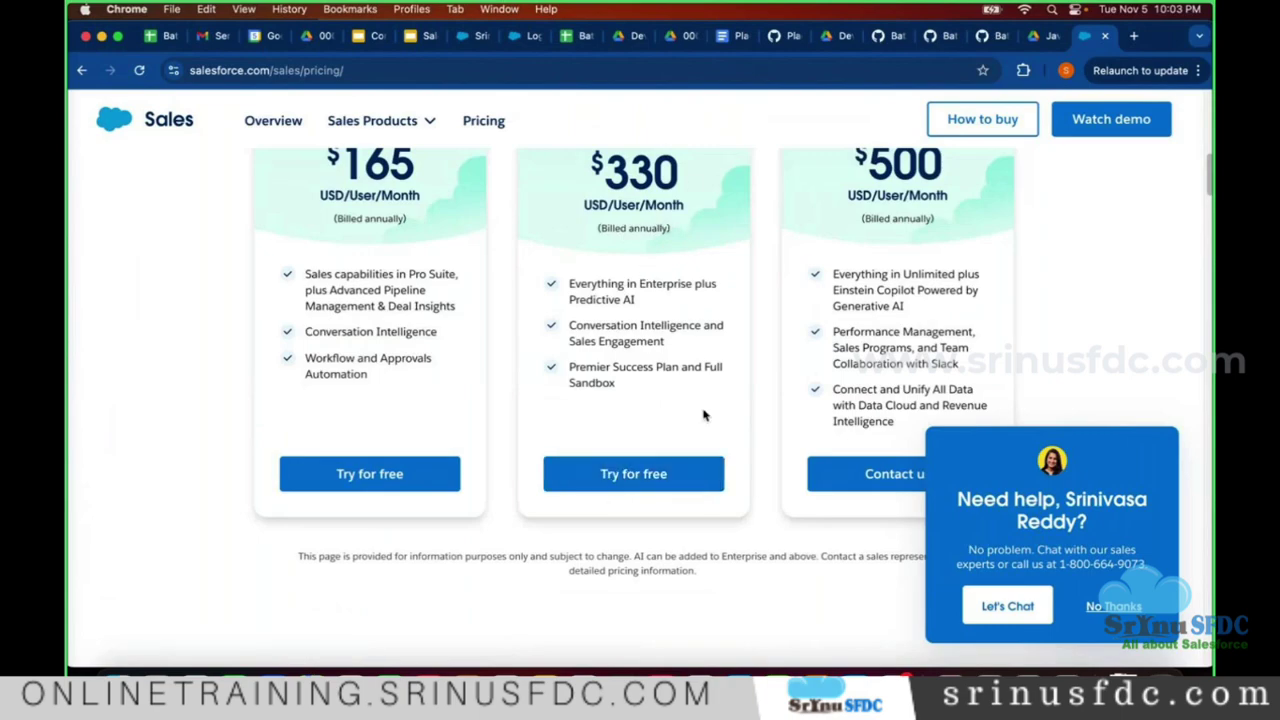
left_click(636, 488)
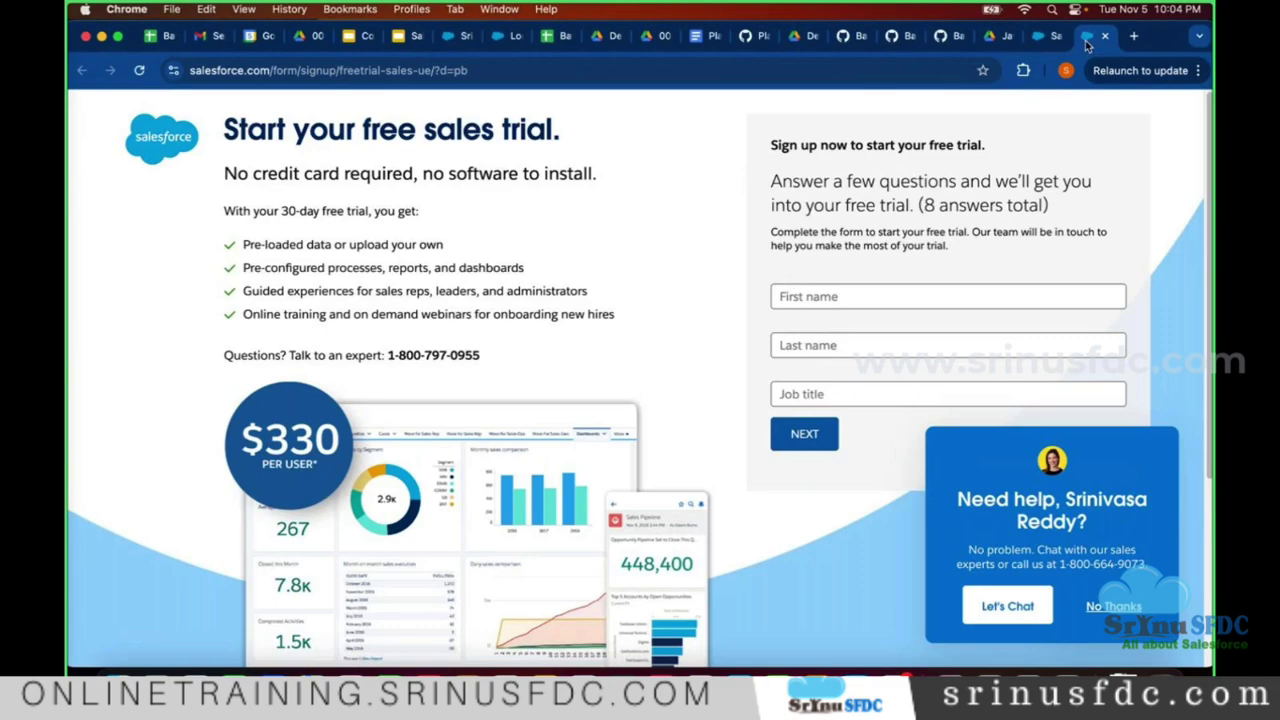
- Open a fresh Chrome tab beside the unfilled free-trial signup form
left_click(1131, 37)
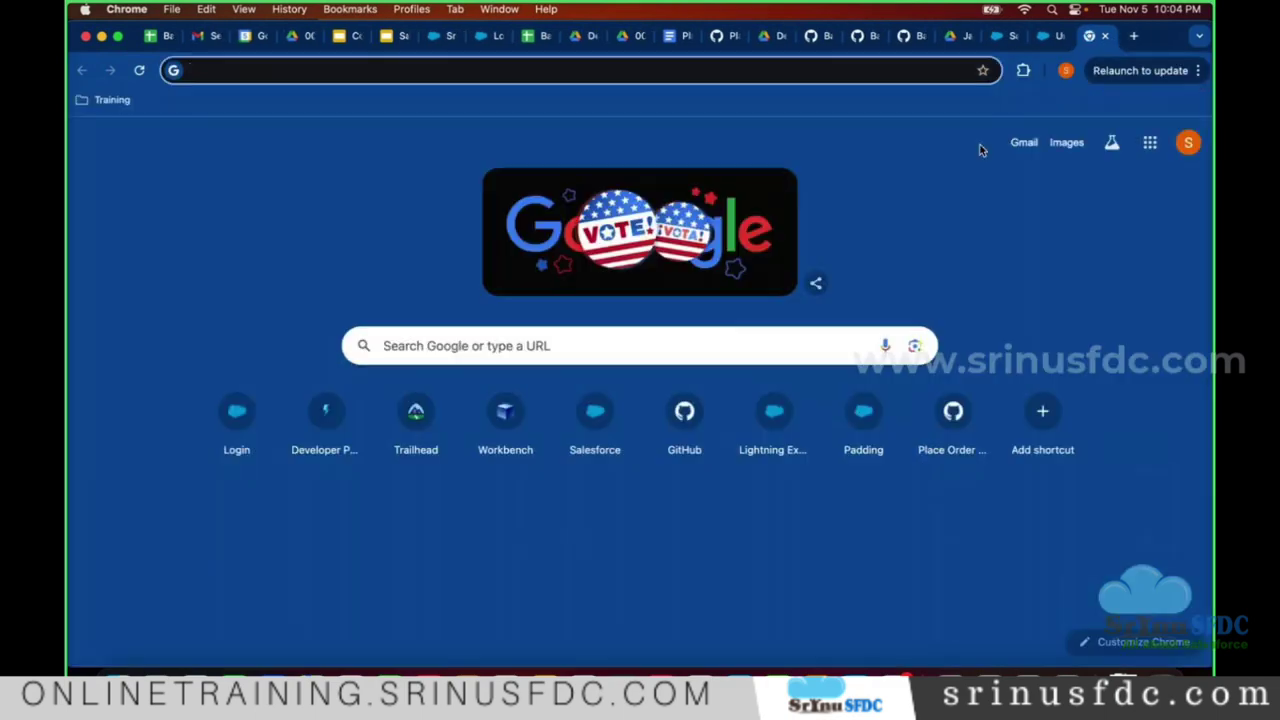
- Log in to the Salesforce org via login.salesforce.com and show the App Launcher's app list
type("log")
key("Return")
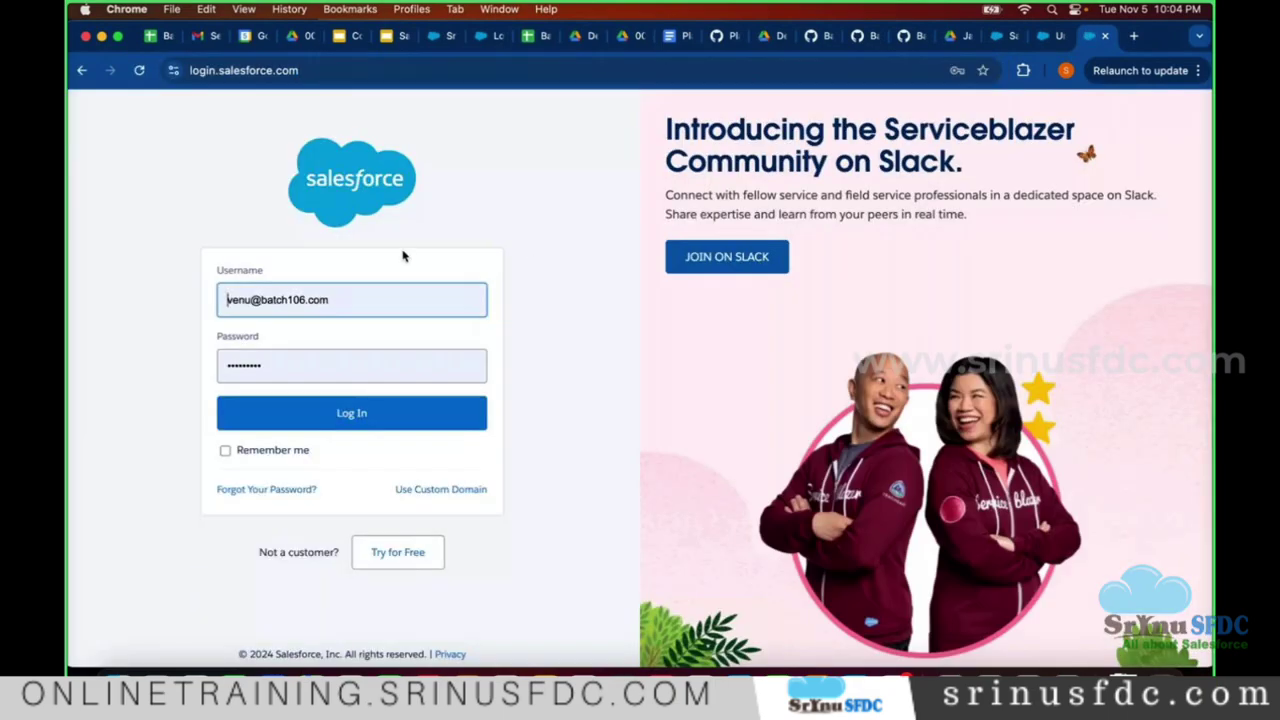
left_click(352, 68)
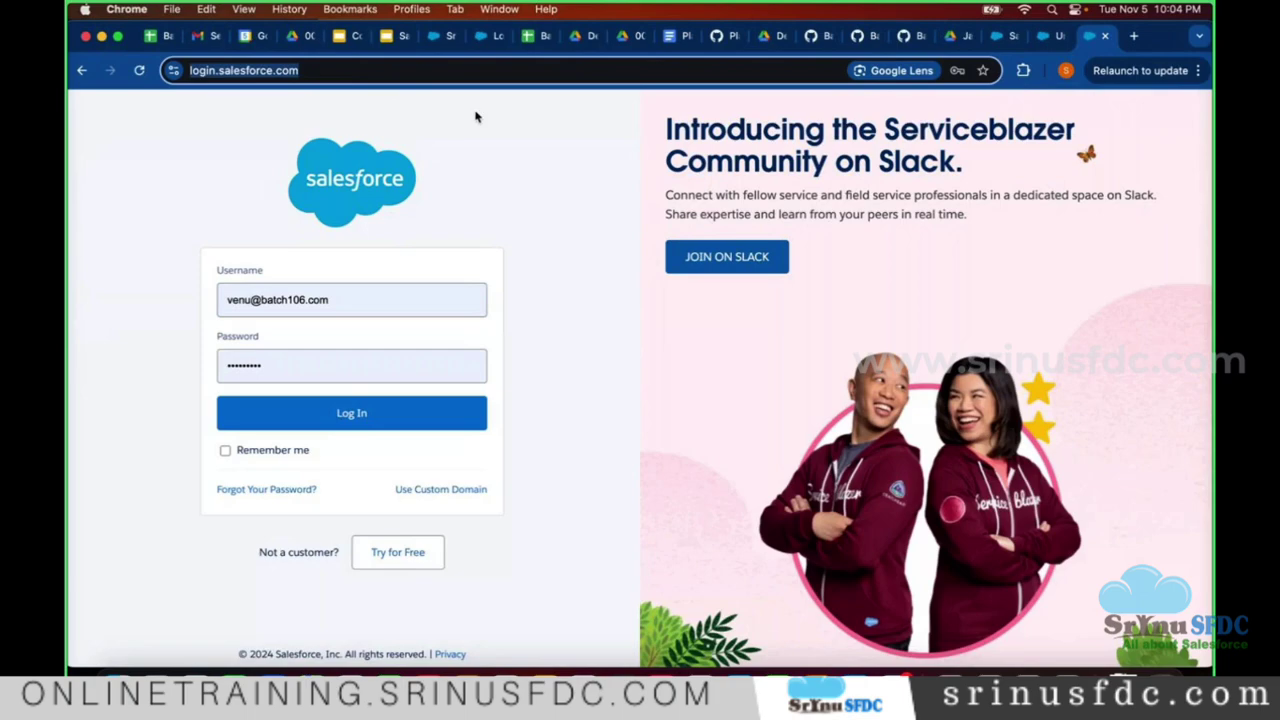
left_click(342, 413)
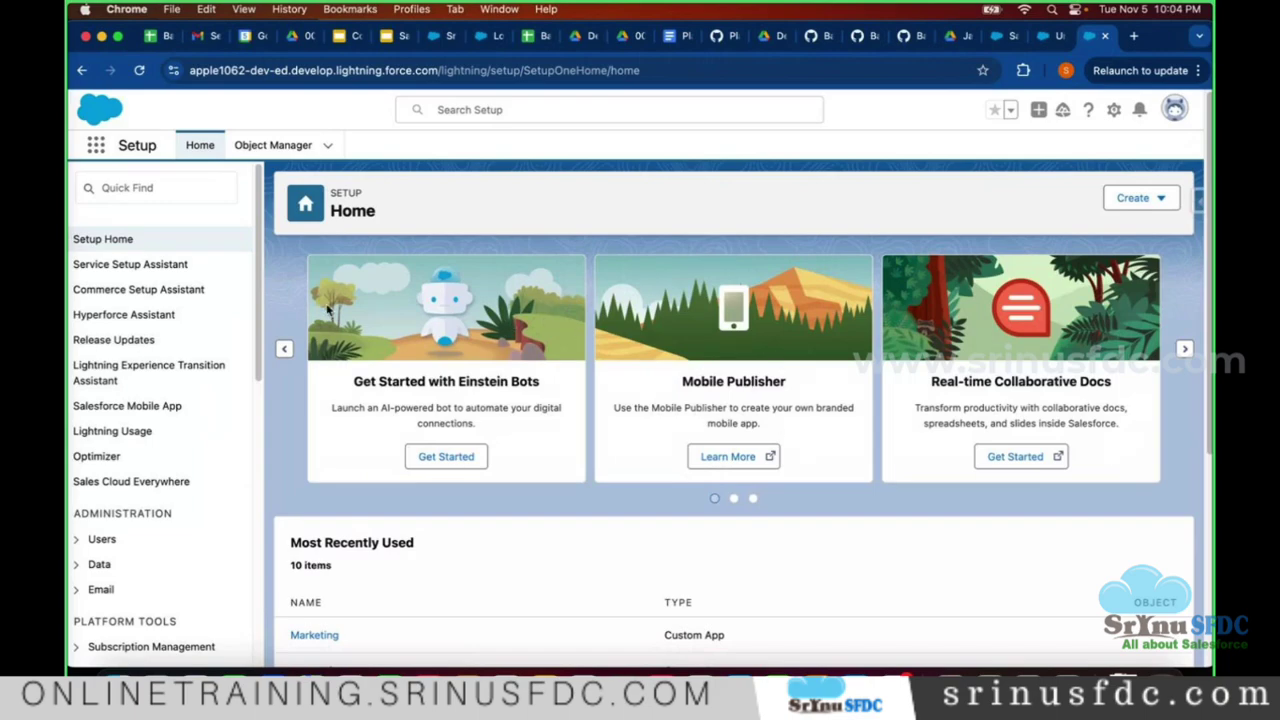
left_click(96, 150)
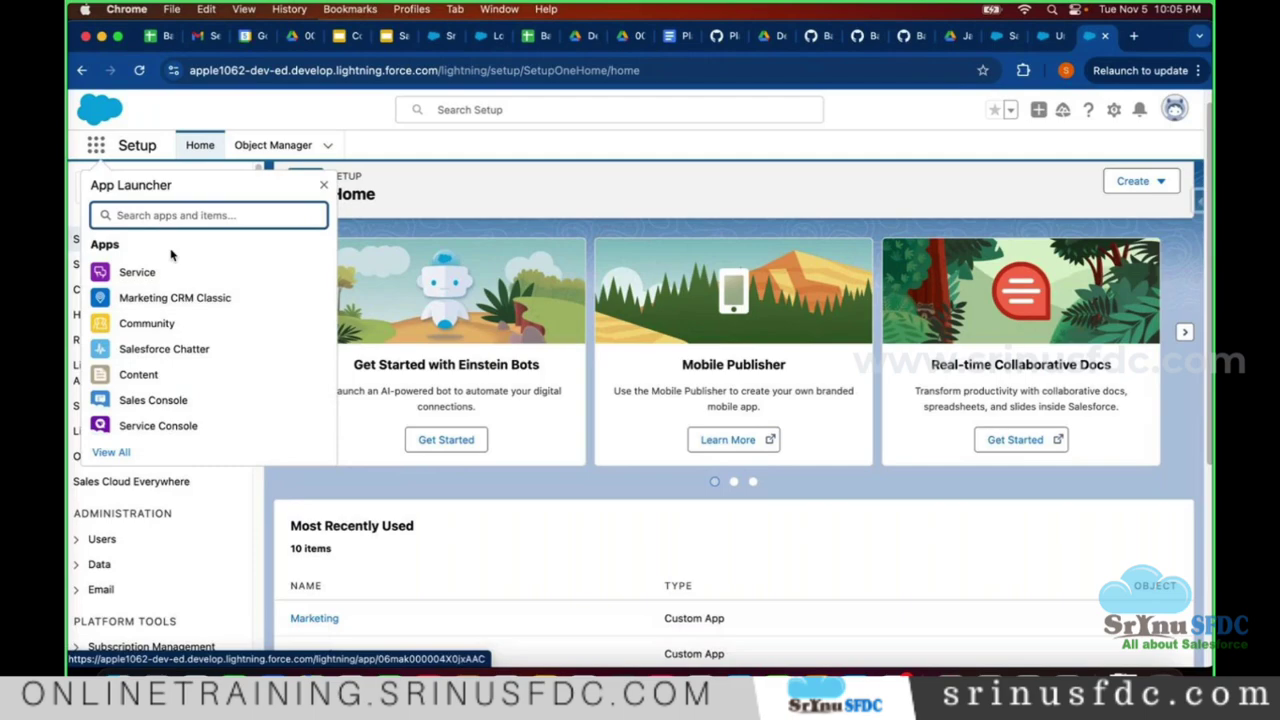
- Open the Marketing CRM Classic app's Campaigns list, then return to the VS Code notes
type("mar")
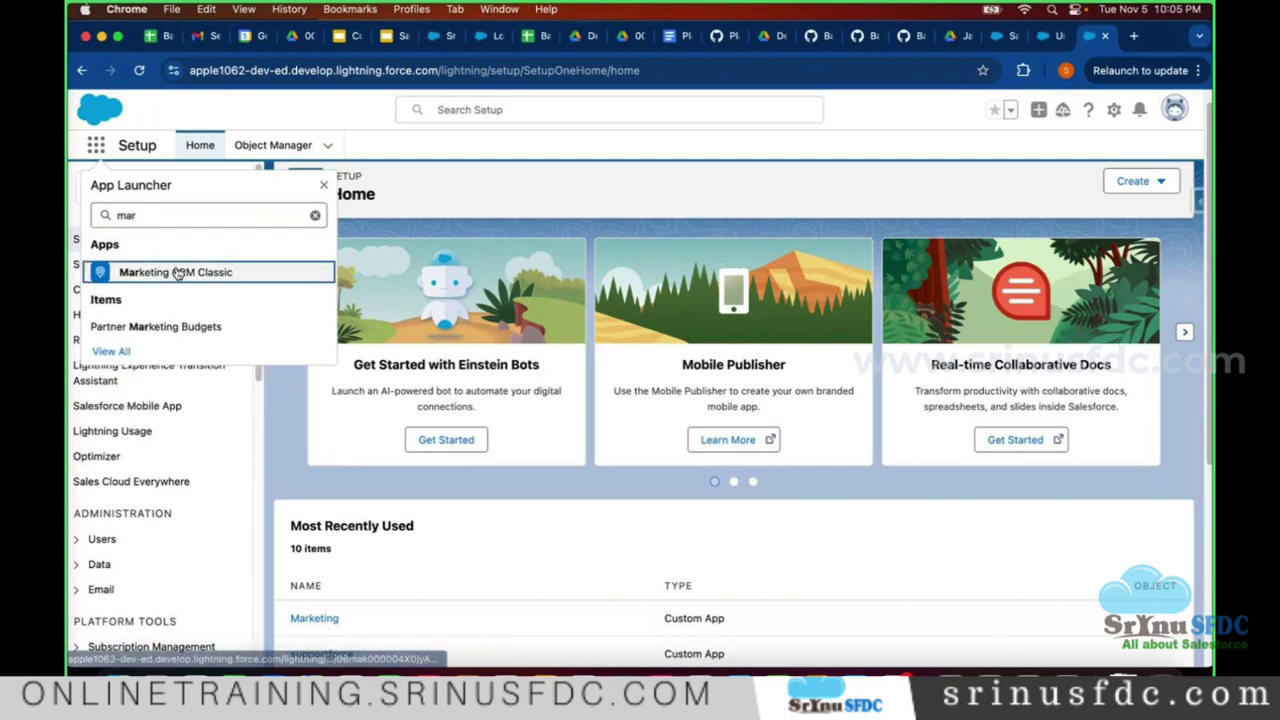
left_click_drag(177, 271, 177, 273)
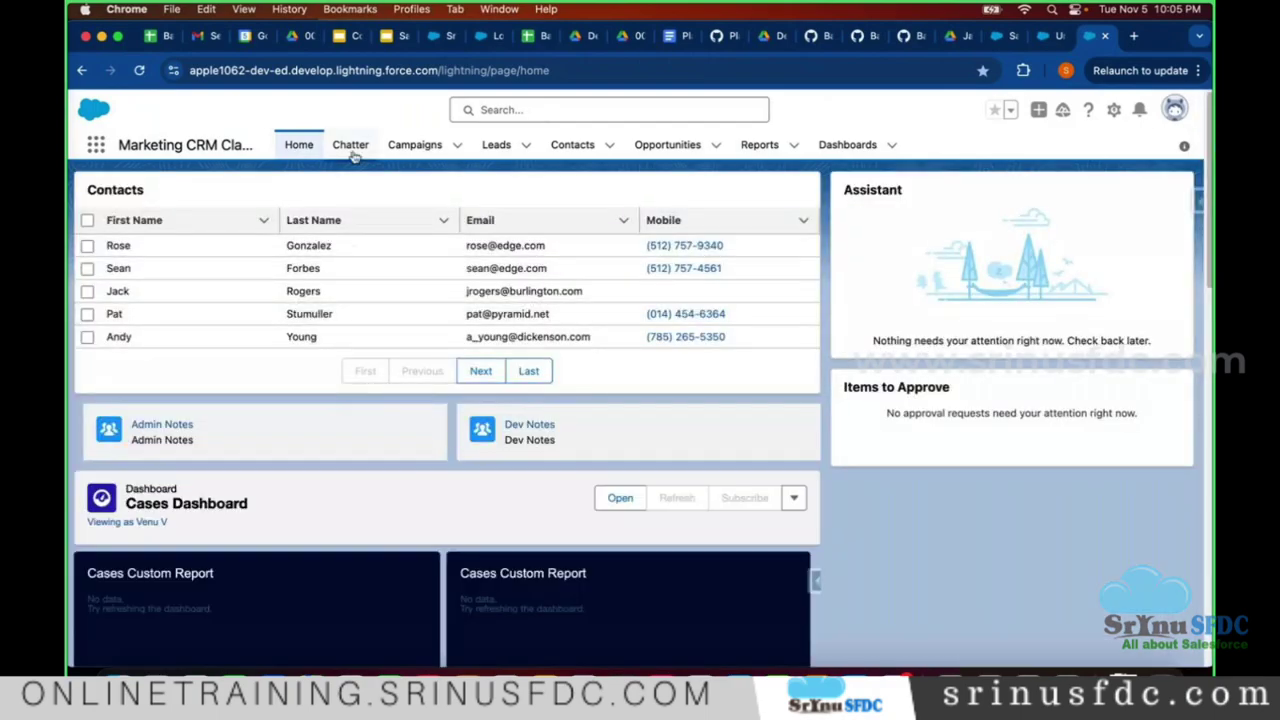
left_click(423, 143)
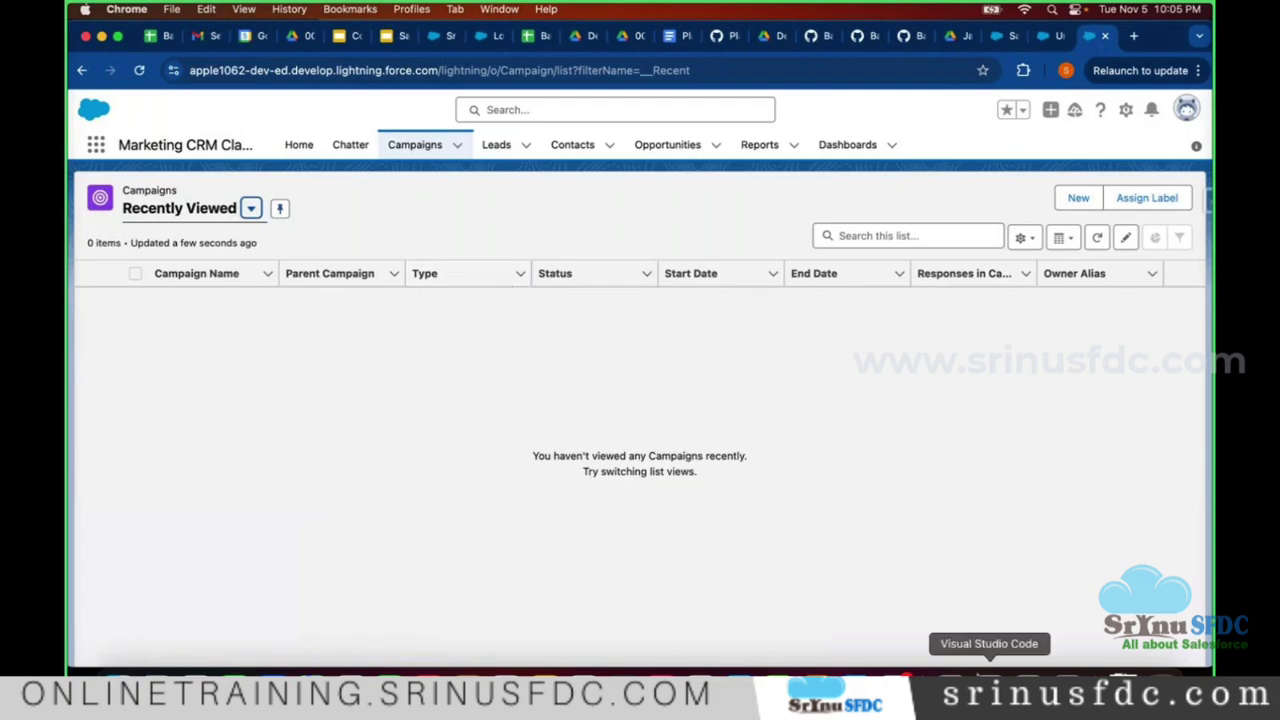
left_click(989, 685)
scroll(743, 397, "down", 3)
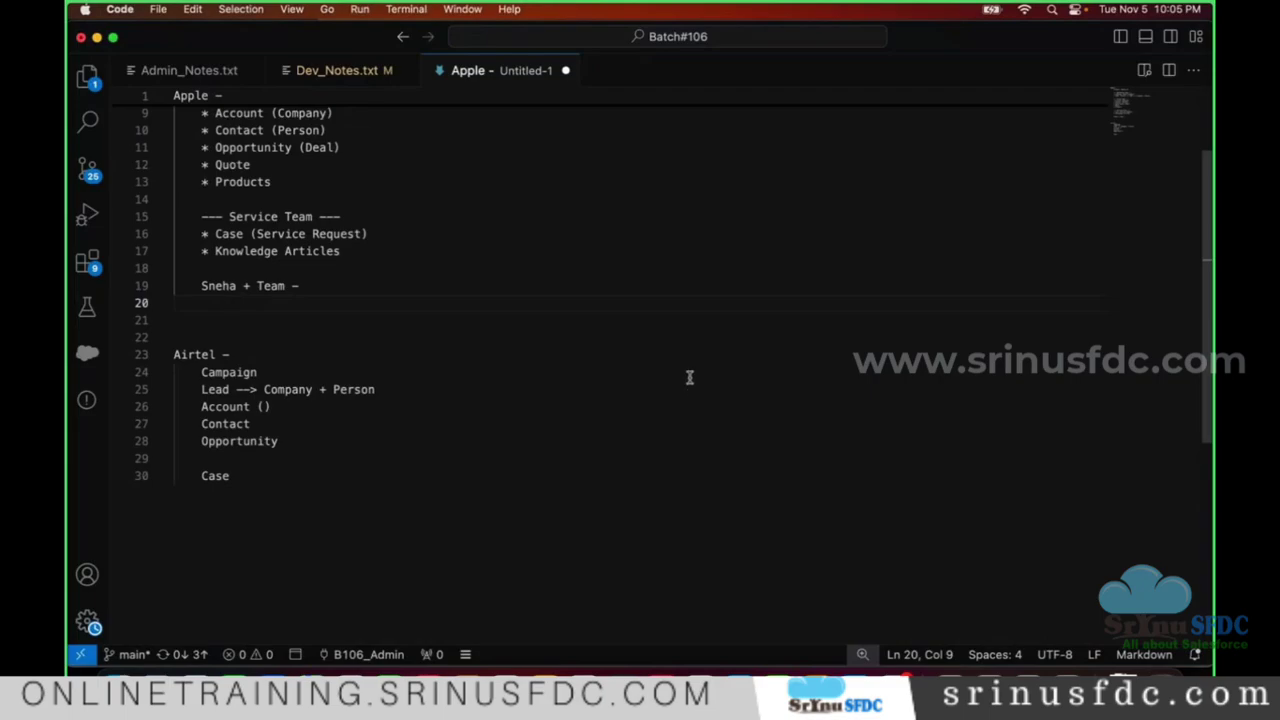
- Add the line 'Project --> Application' under the team entry and start a new indented line
key("Return")
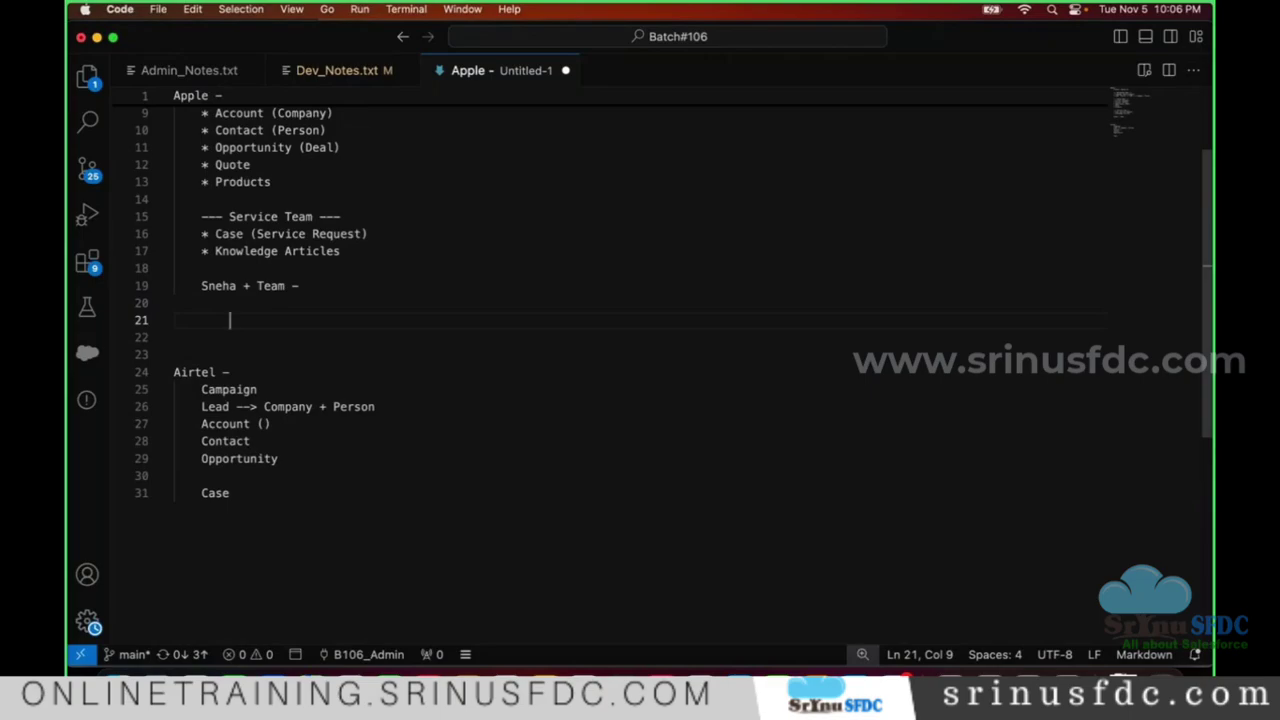
type("Appl")
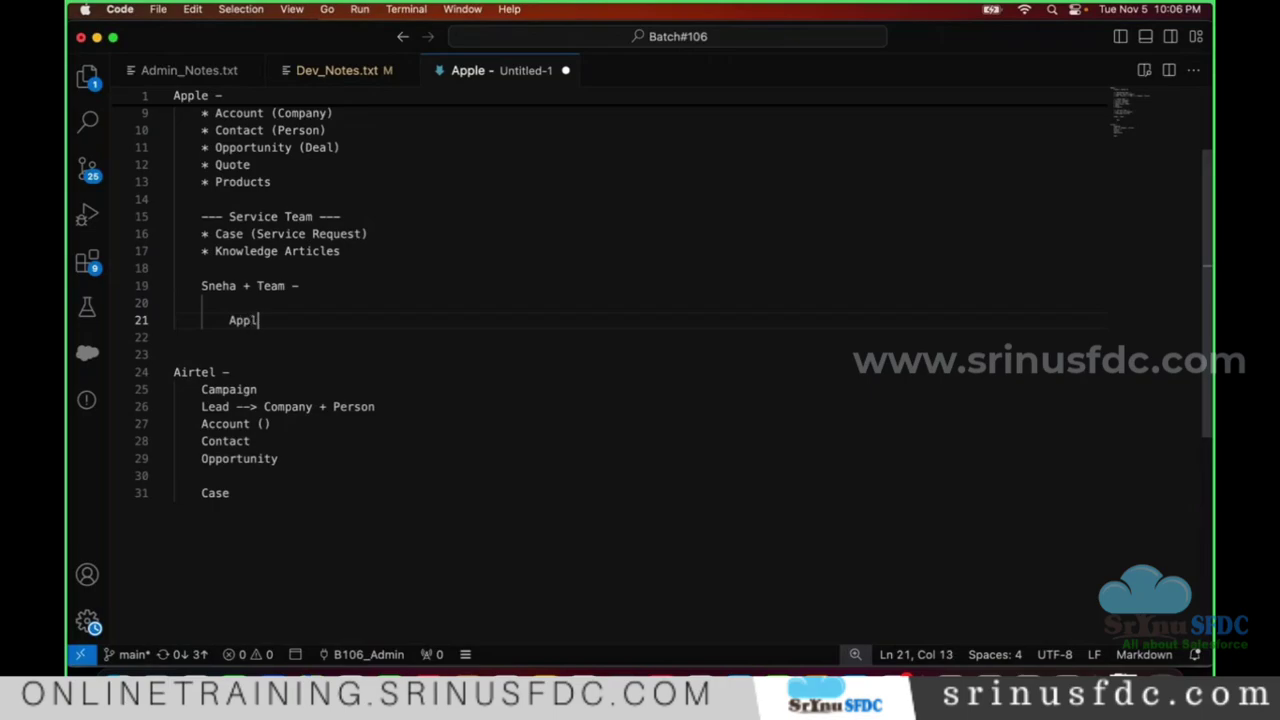
type("ication")
key("BackSpace")
left_click(230, 321)
type("(Pr")
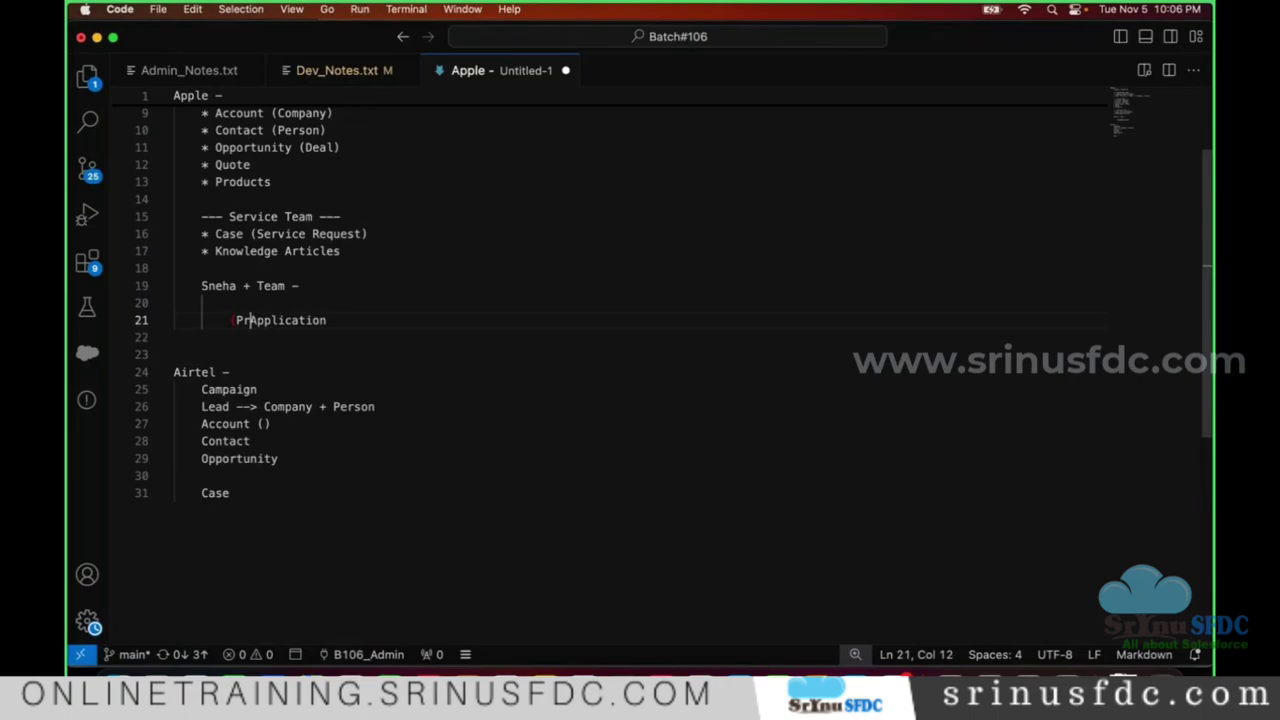
key("BackSpace")
key("BackSpace")
type("roject ")
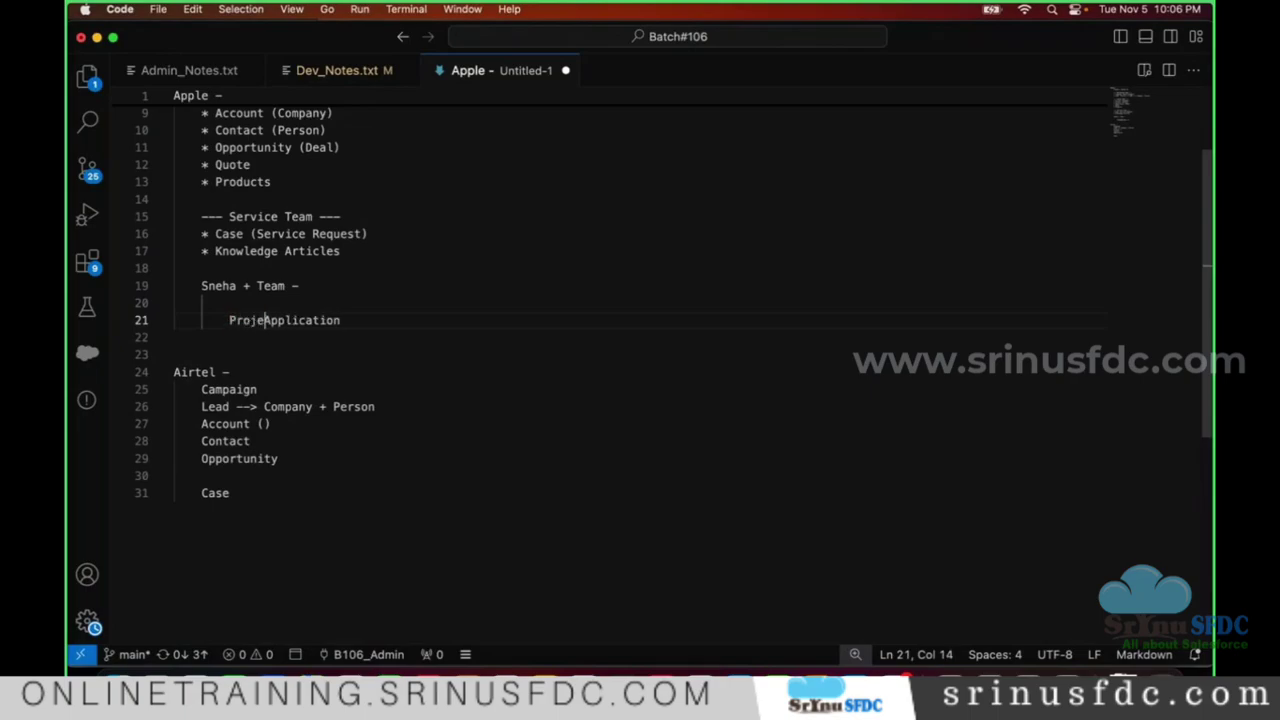
type("-->")
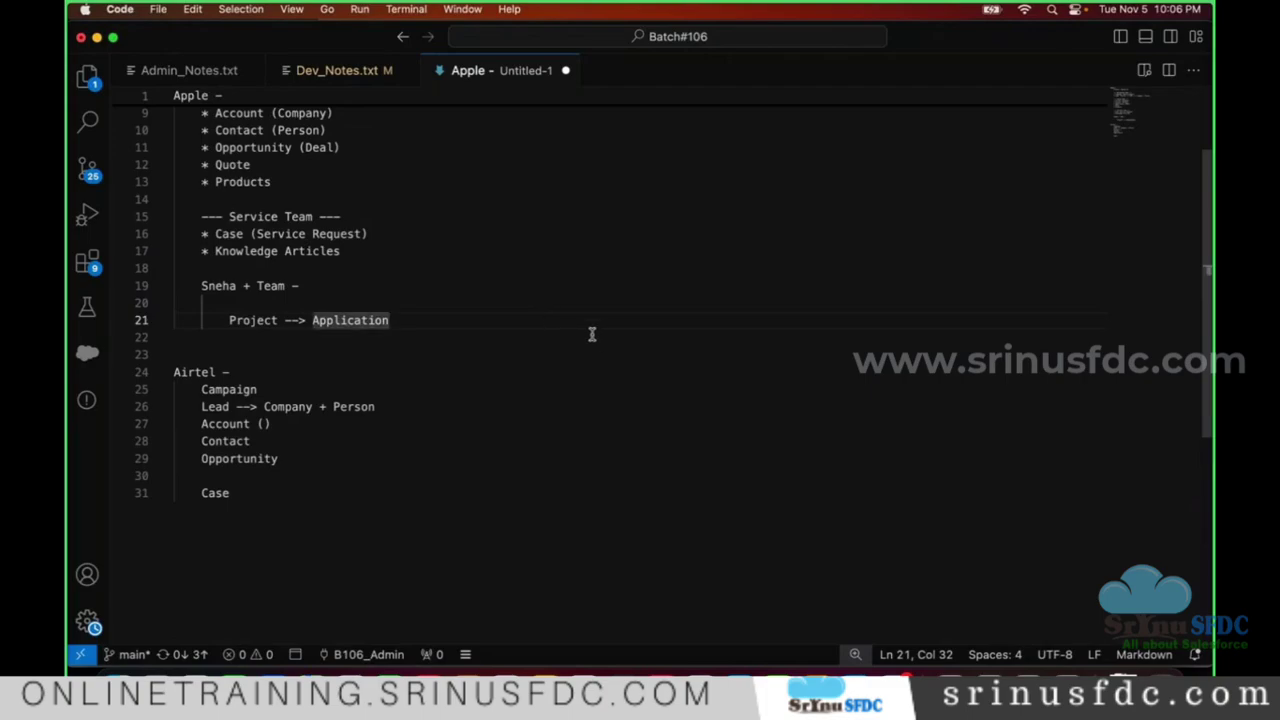
key("Return")
- Cancel saving the untitled notes and begin the next line with 'Table ---'
key("super+s")
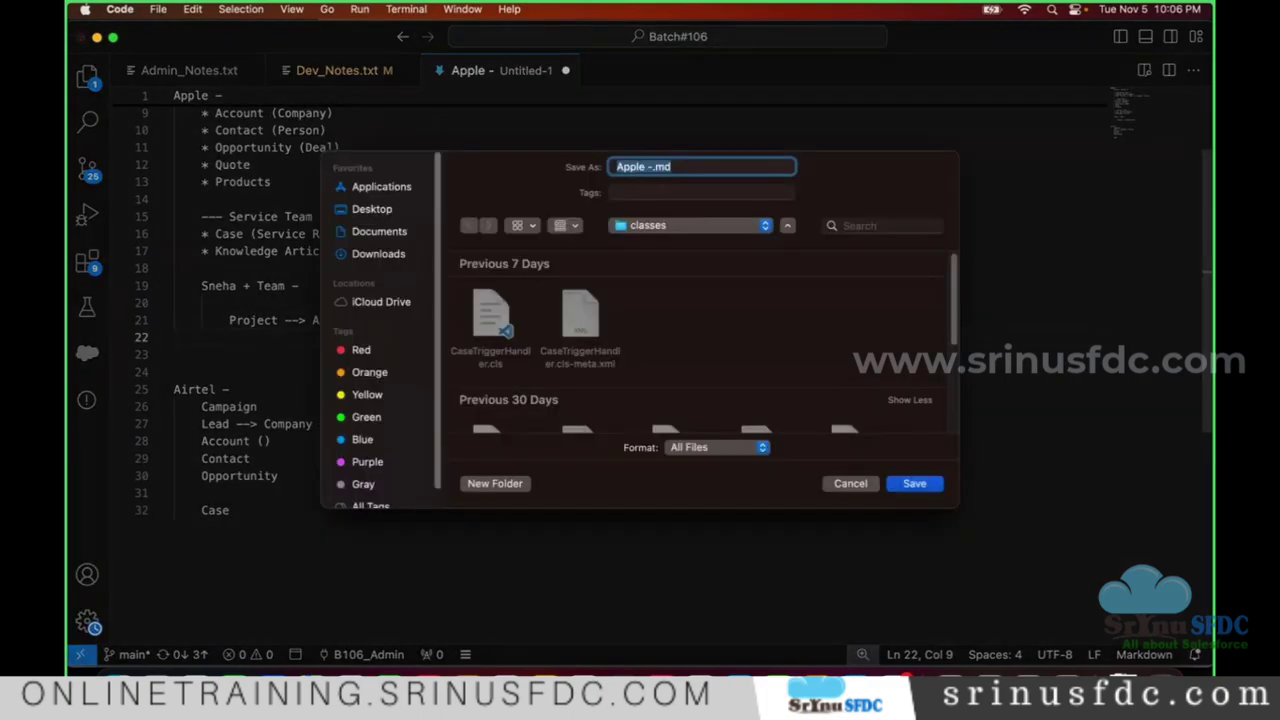
left_click(850, 496)
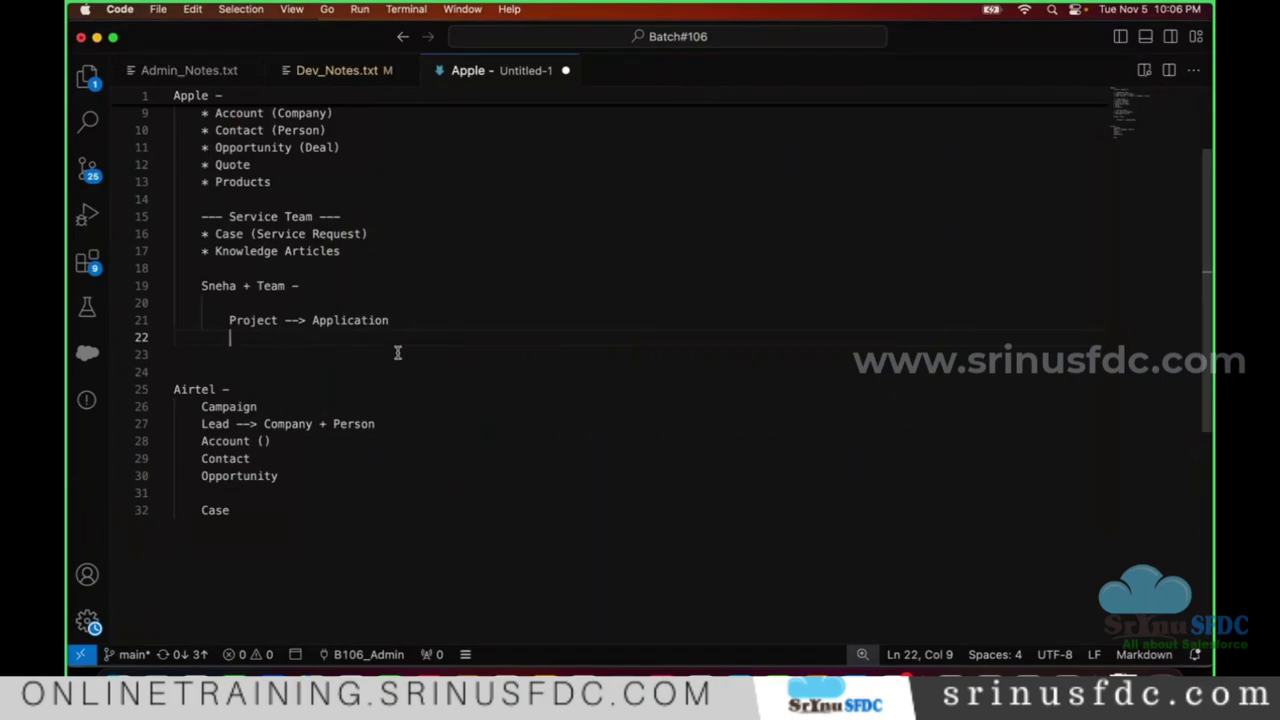
type("Table")
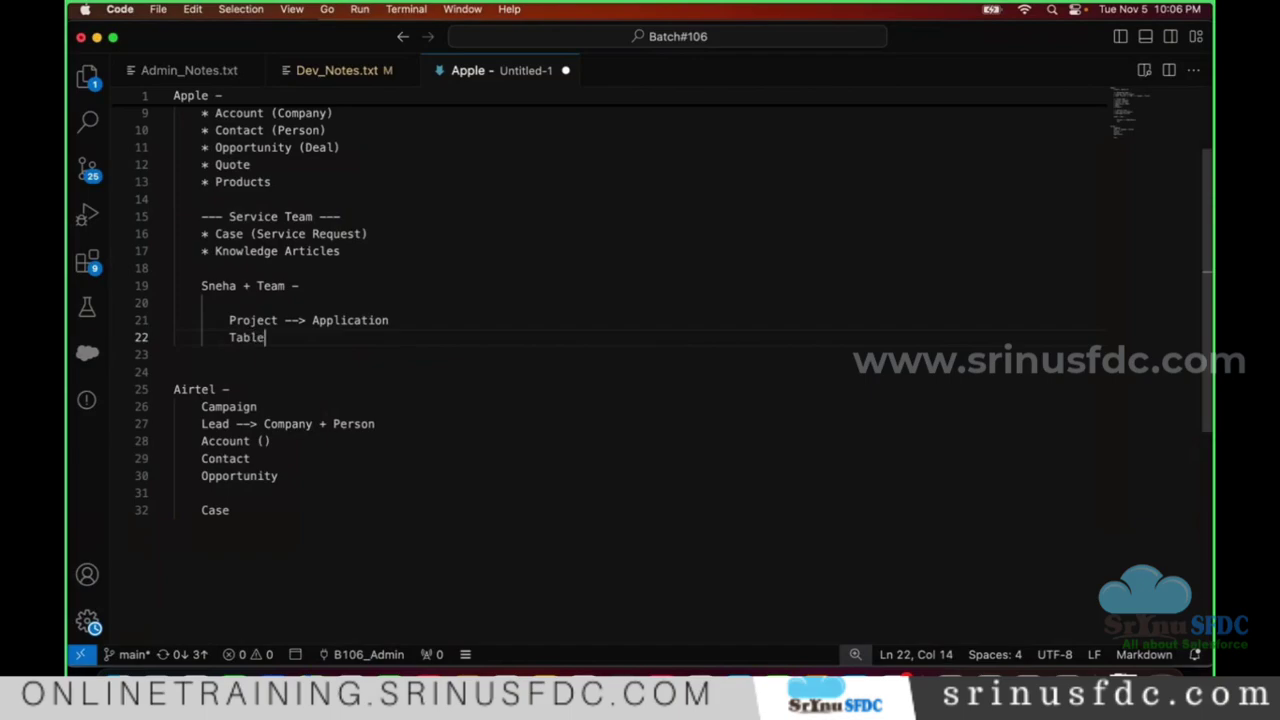
type(" ---")
- Correct the line to 'Table --> Object', then add 'Columns --> Fields' followed by a new line
key("BackSpace")
type(">")
type("Object")
key("Return")
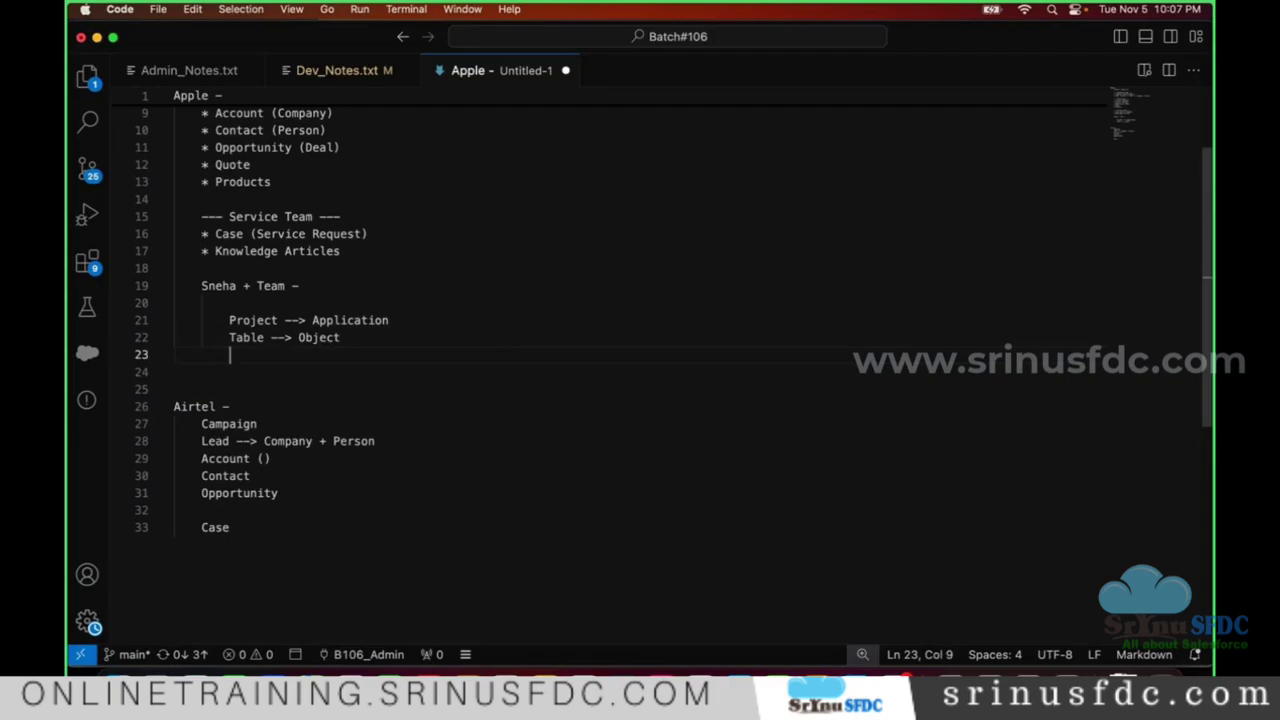
type("Co")
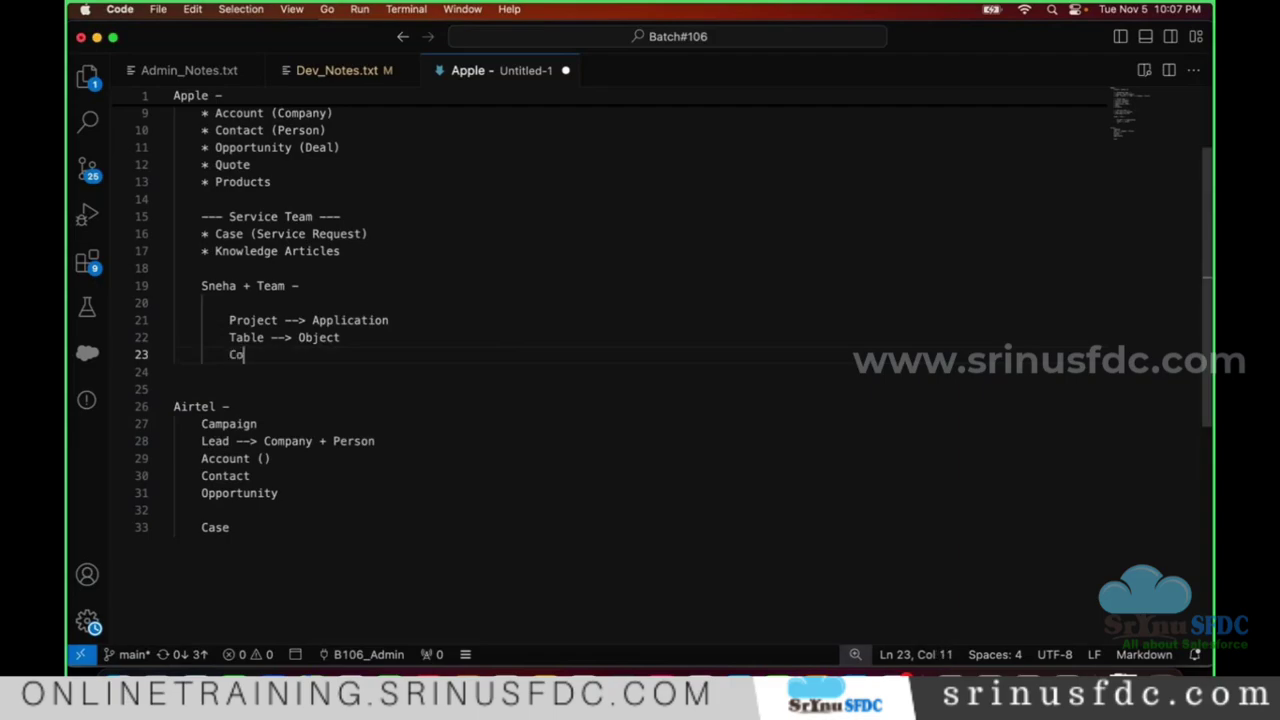
type("lumns -->")
type("Fields")
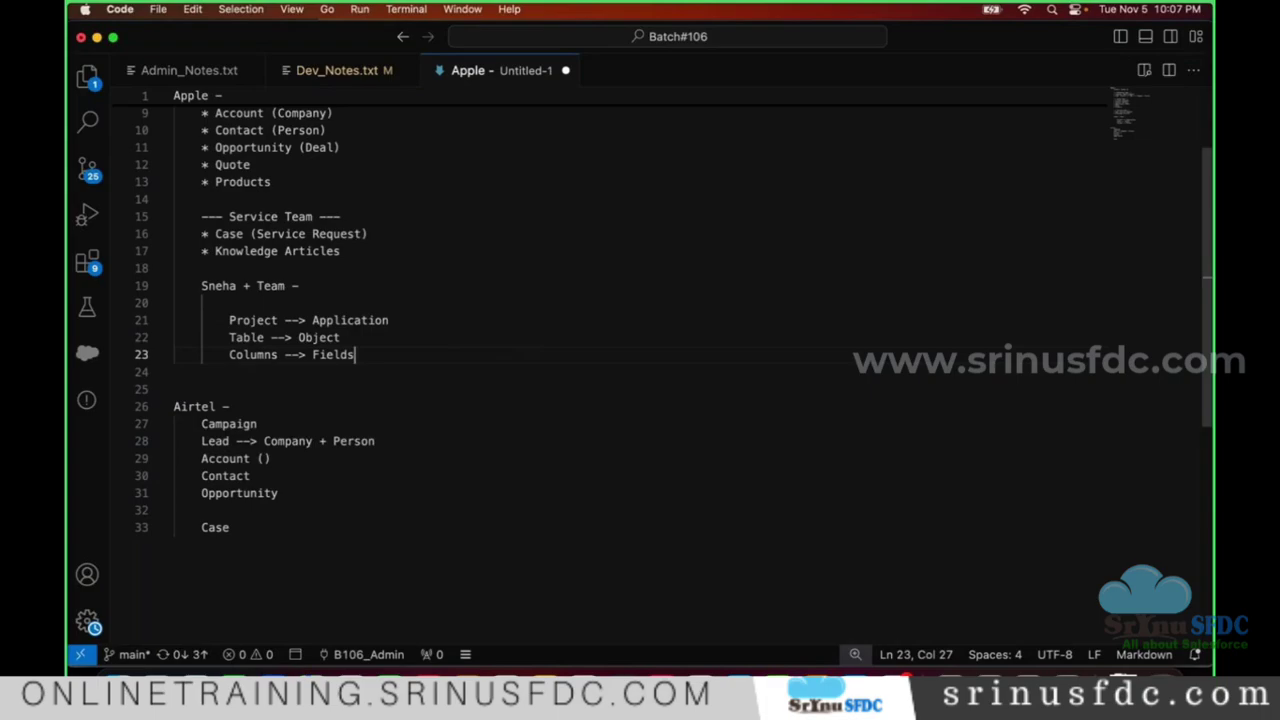
key("Return")
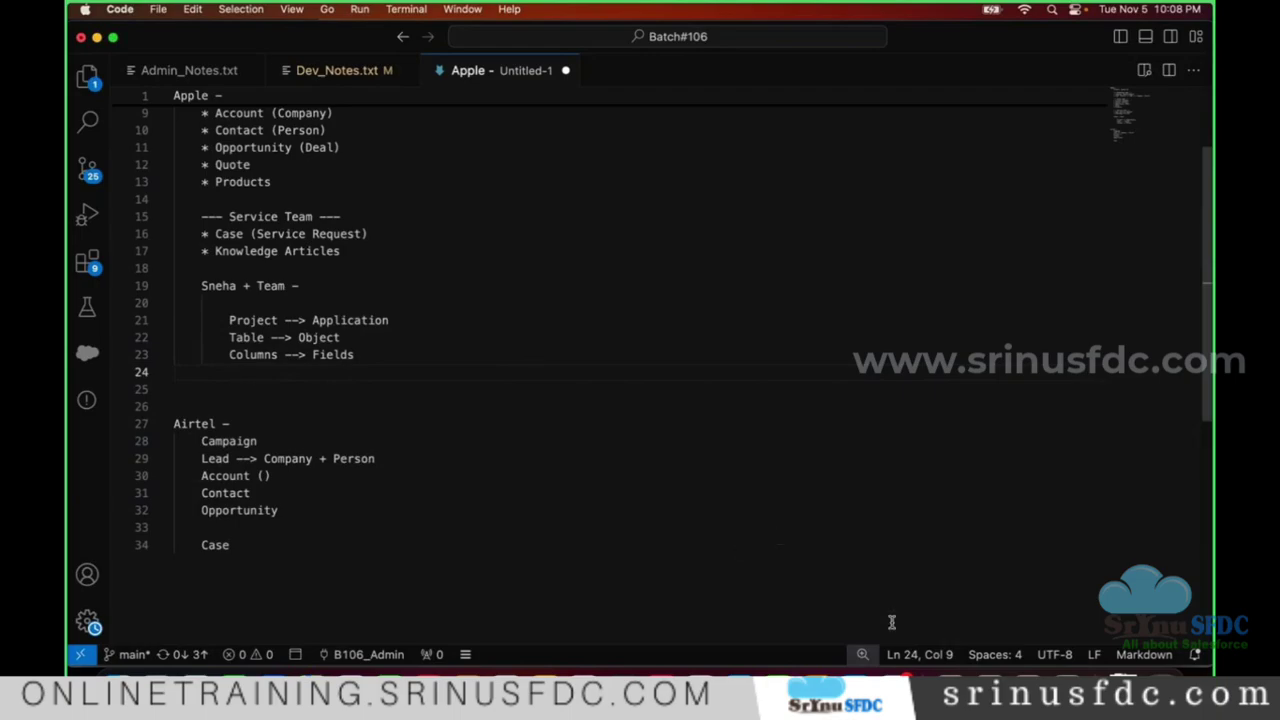
- Search 'googlesheet' in a new Chrome tab, start a spreadsheet, and rename Sheet1 to Student
left_click(950, 685)
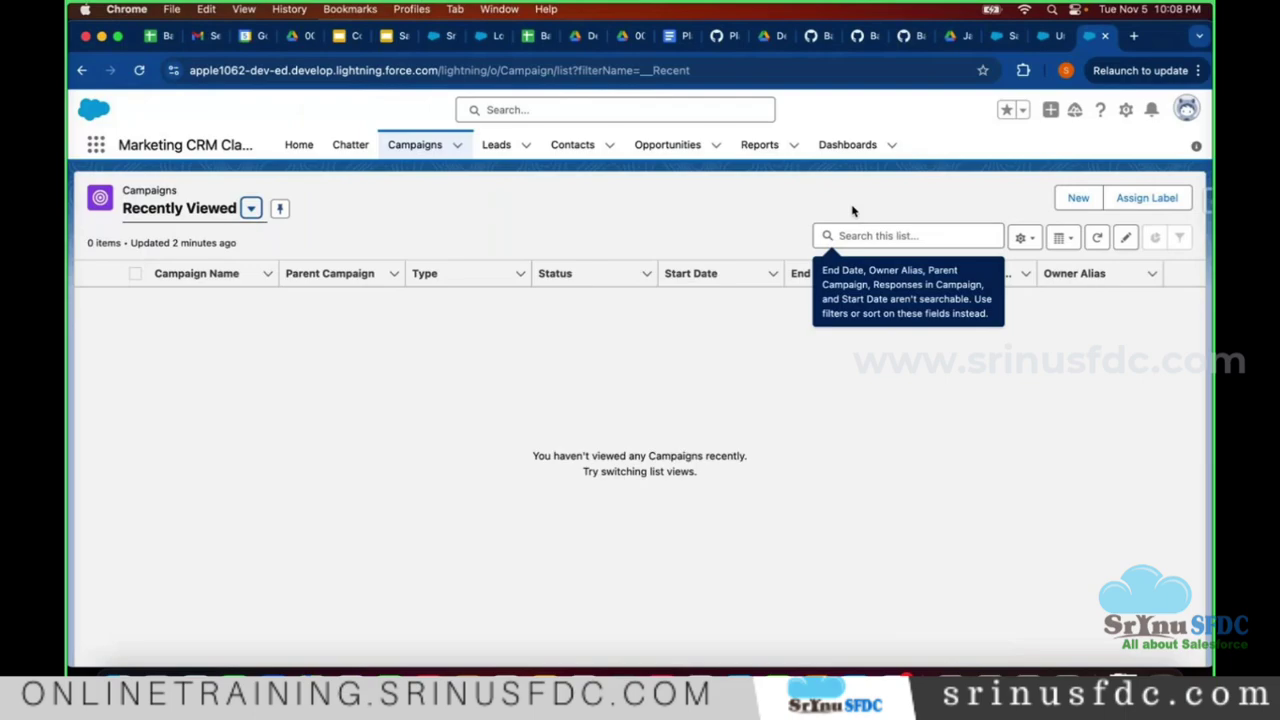
left_click(1136, 36)
type("google")
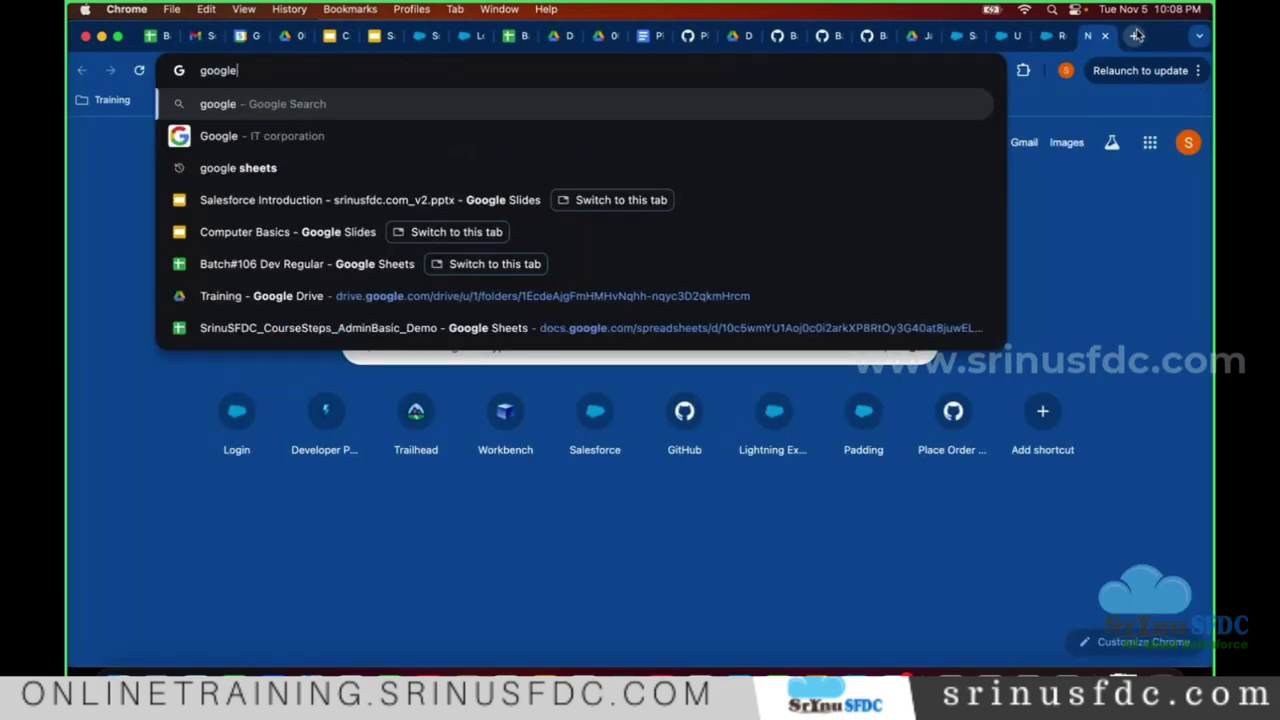
type("sheet")
key("Return")
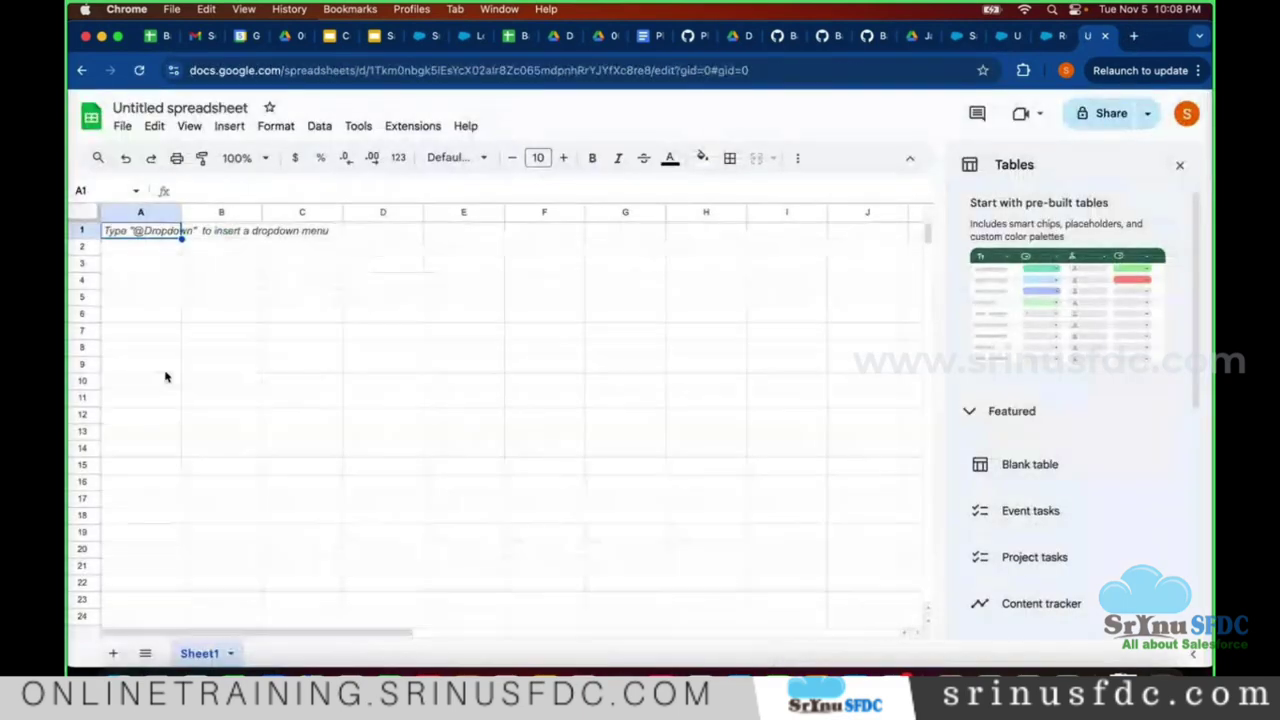
double_click(198, 655)
type("Student")
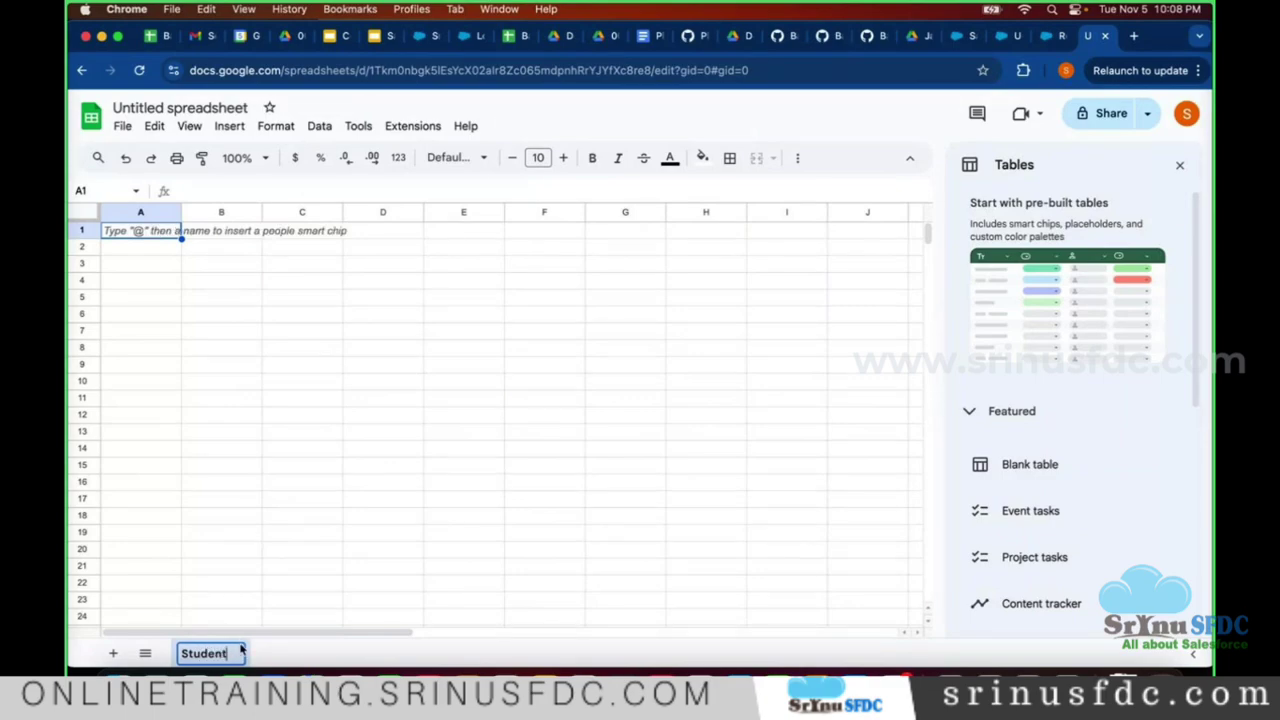
key("Return")
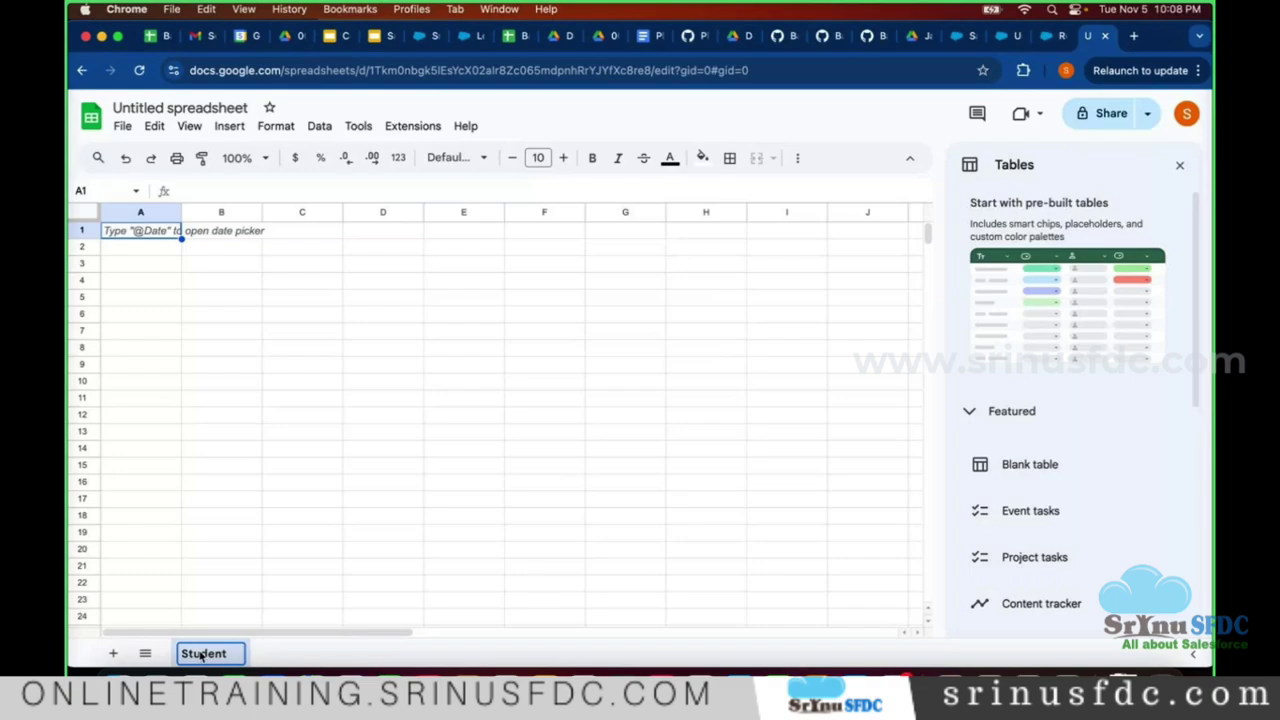
- Enter the headers First Name, Last Name and Email across row 1
left_click(145, 232)
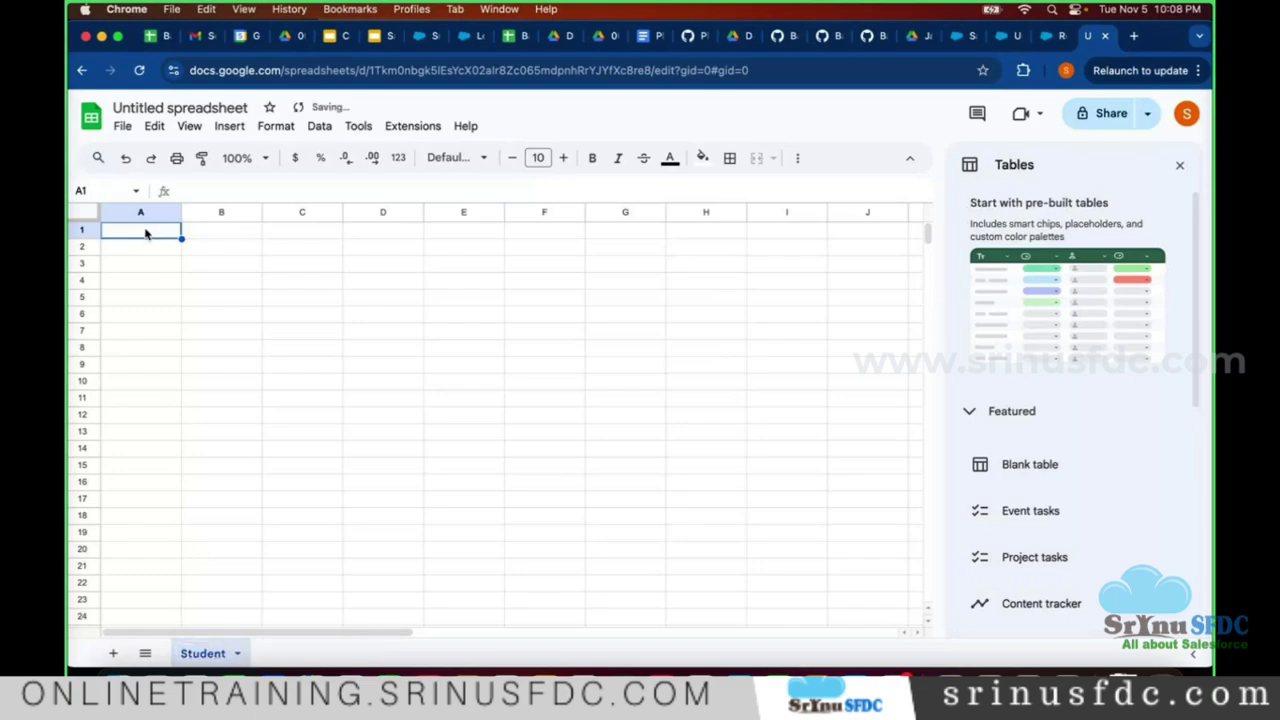
type("First N")
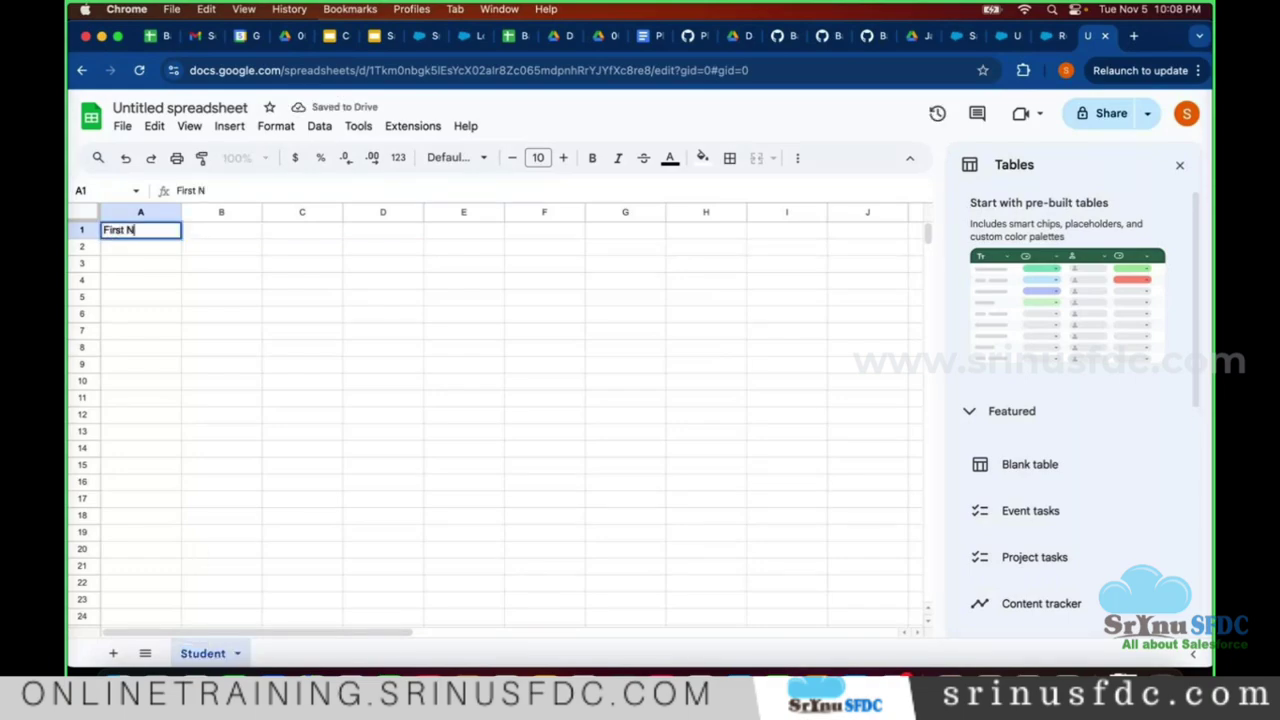
type("ame")
key("Tab")
type("Last Na")
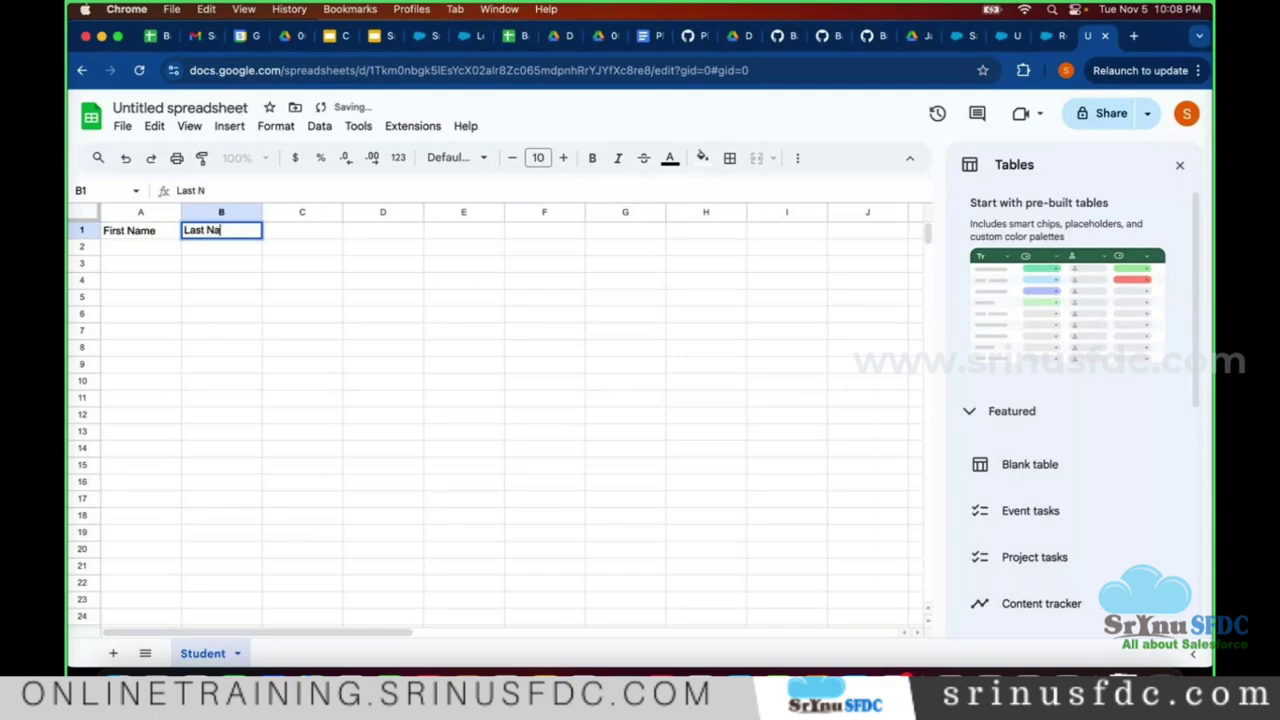
type("me")
key("Tab")
type("Emai")
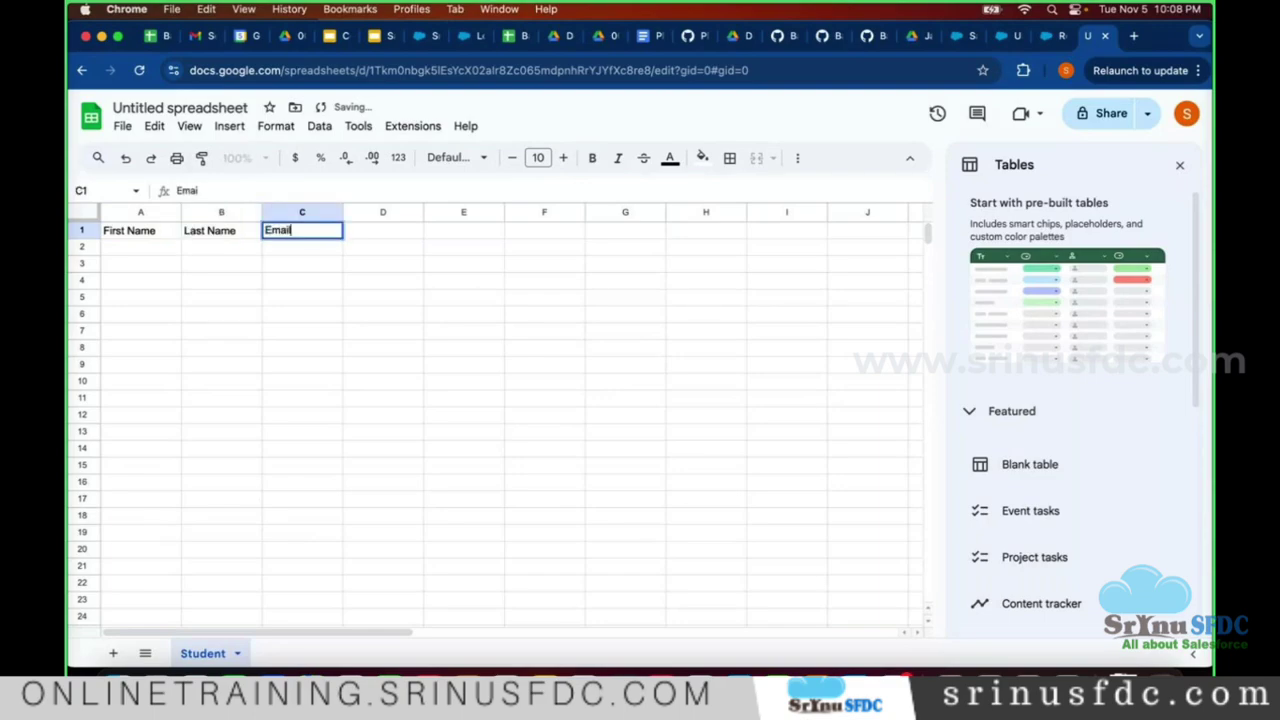
type("l")
left_click(140, 253)
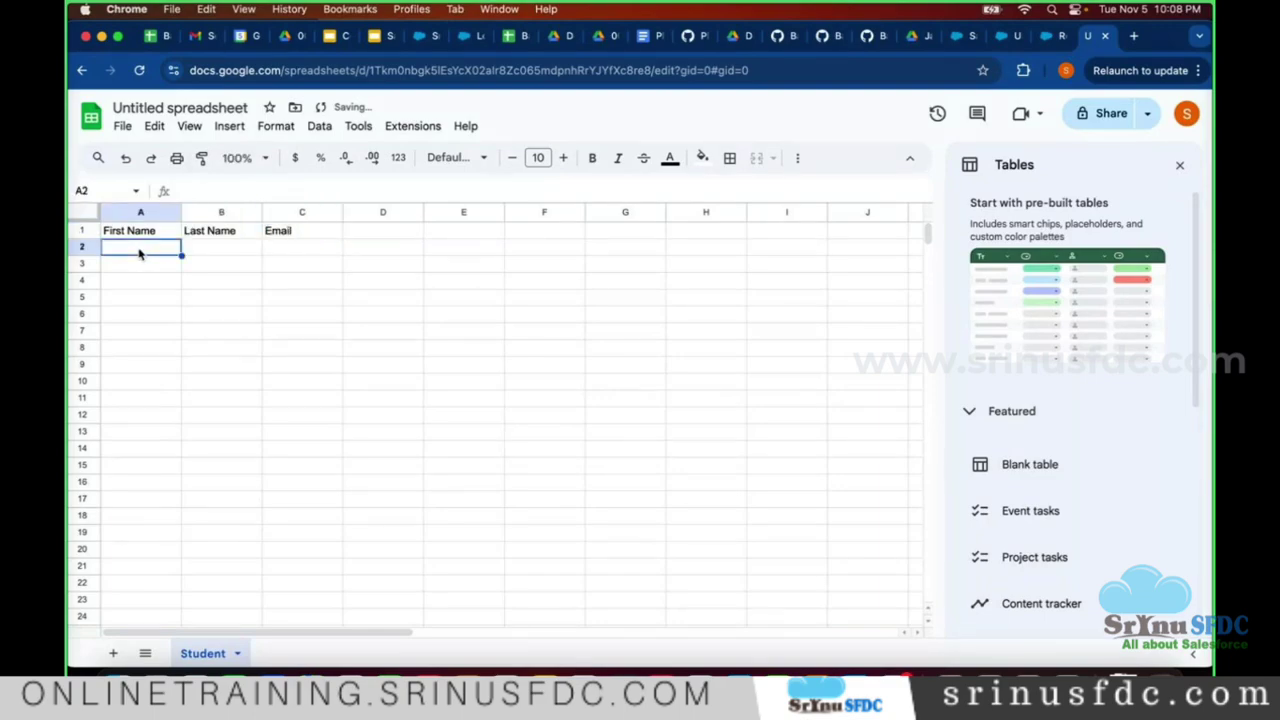
- Fill row 2 with the student's first name in A2 and e-mail address in C2
key("super+Tab")
key("super+Tab")
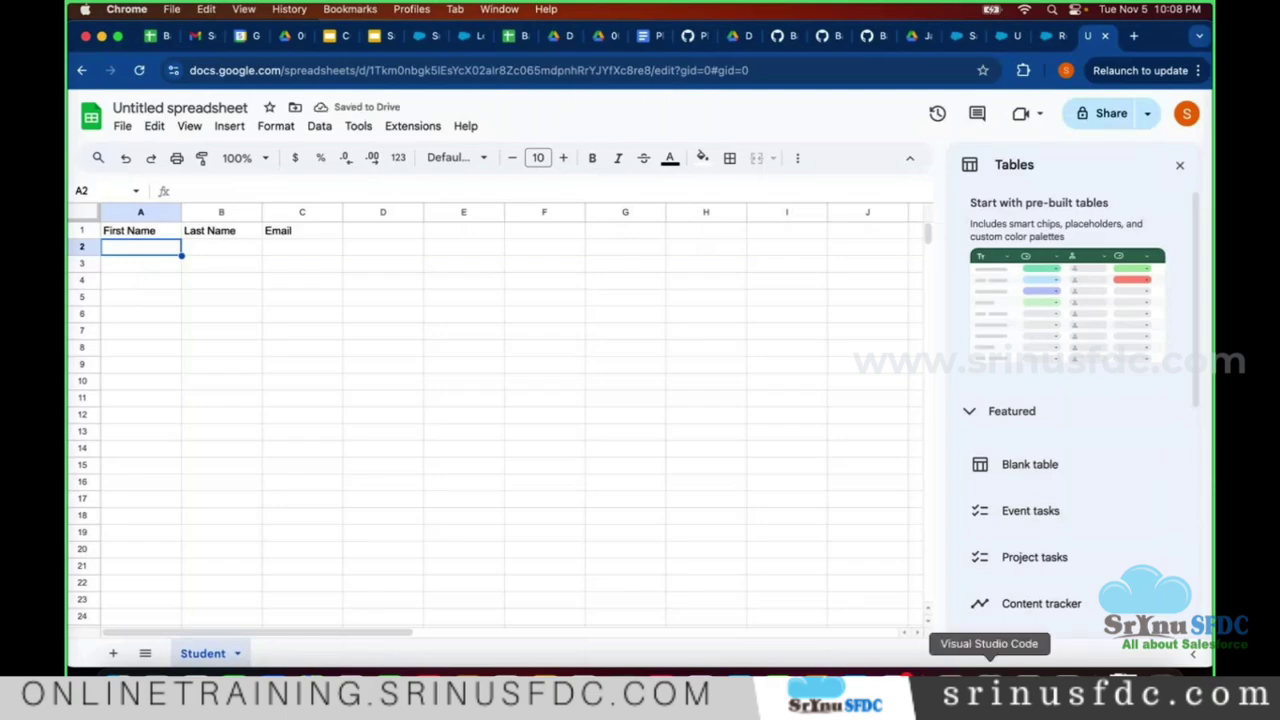
left_click(989, 670)
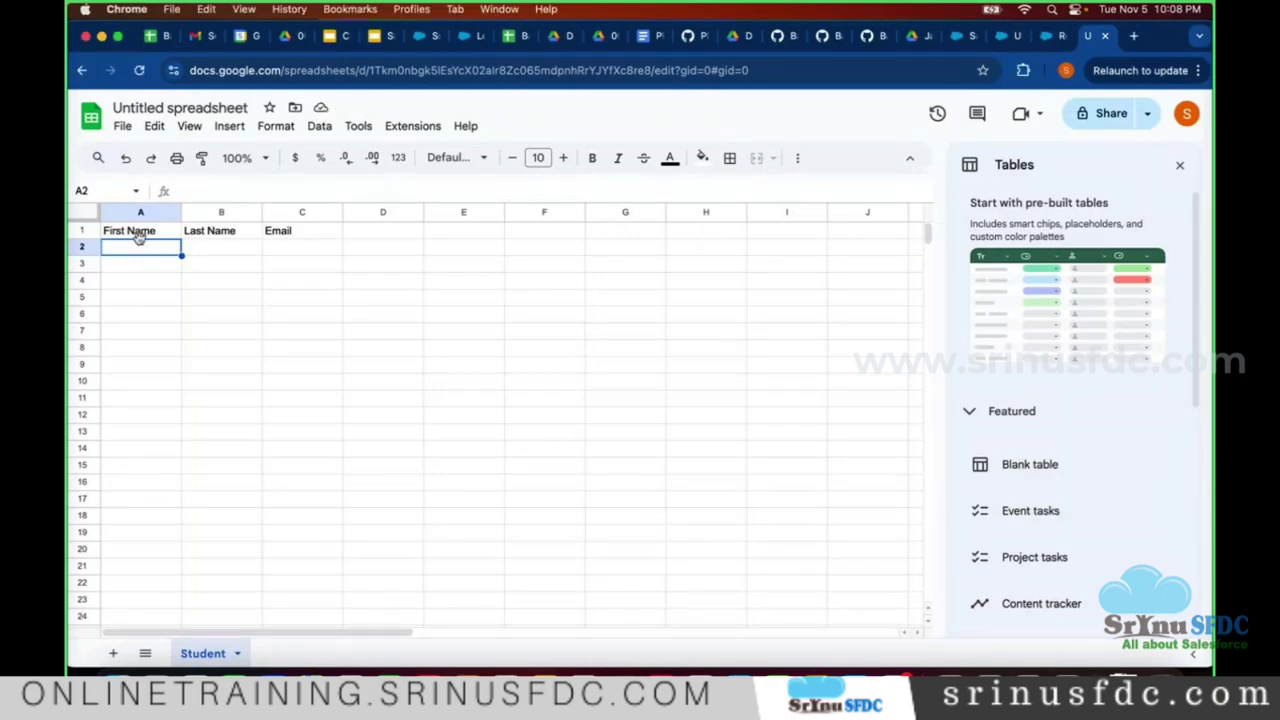
type("Bind")
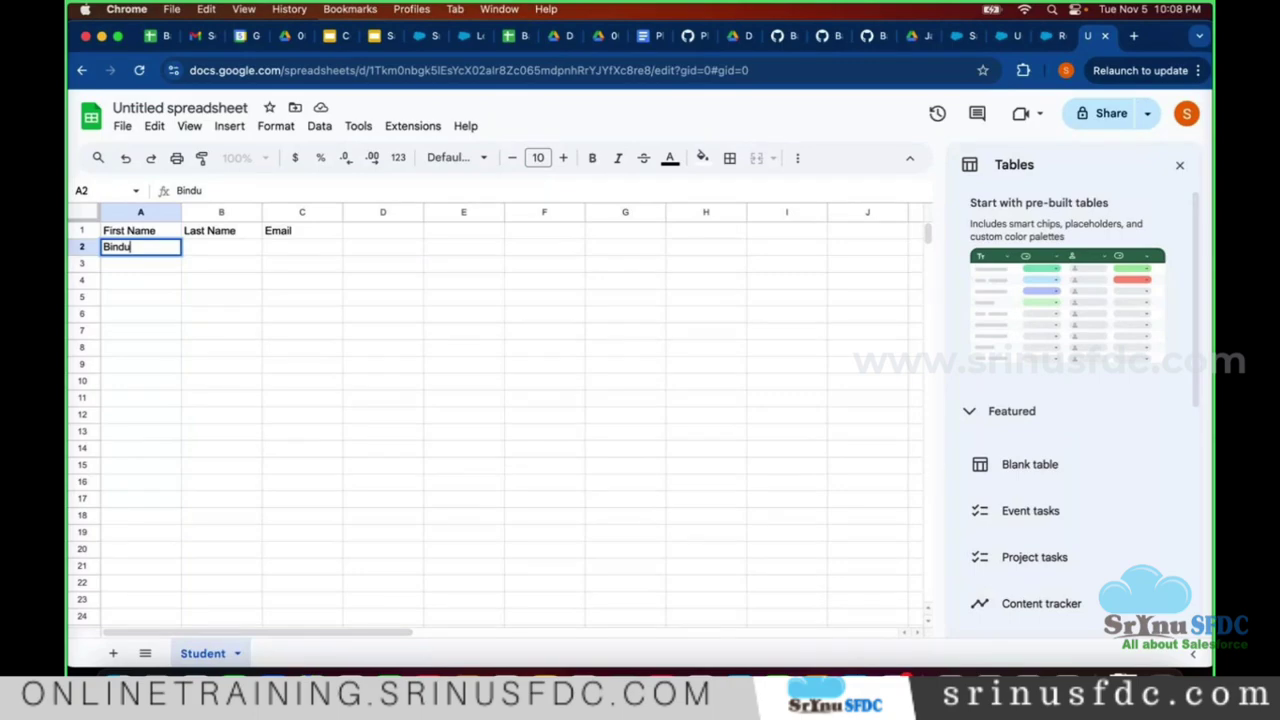
type("u")
key("Tab")
left_click(266, 253)
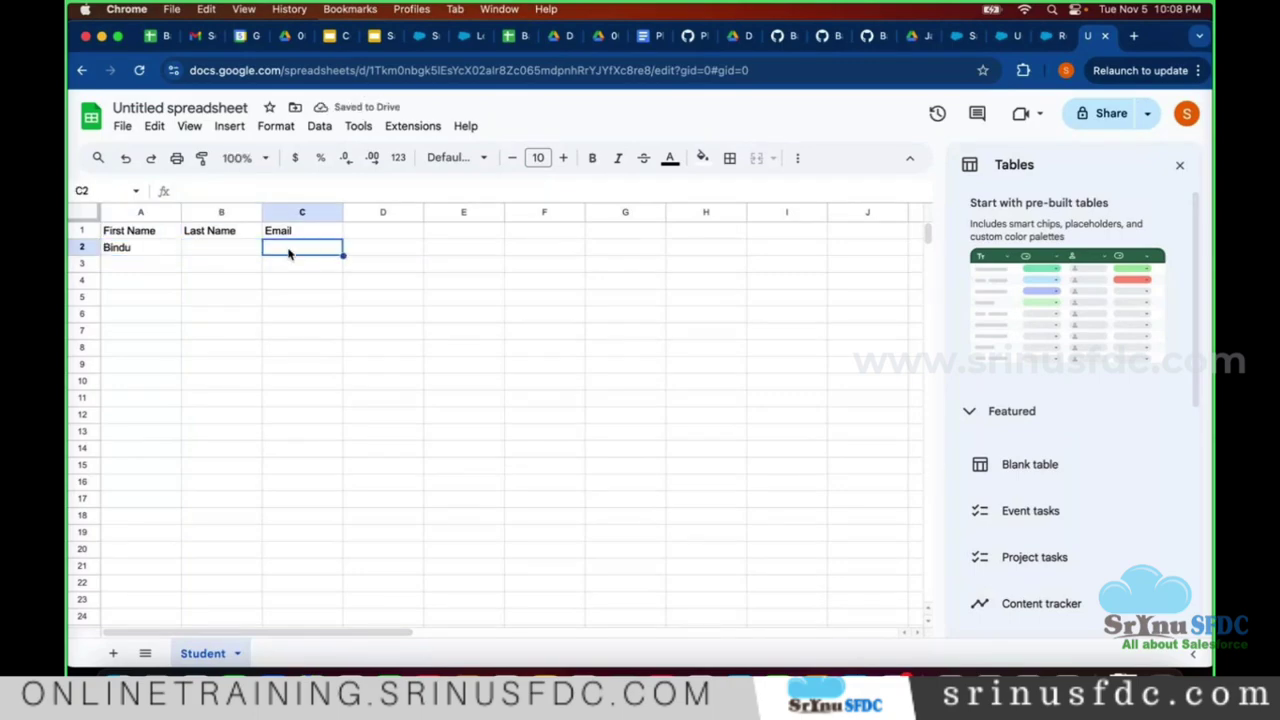
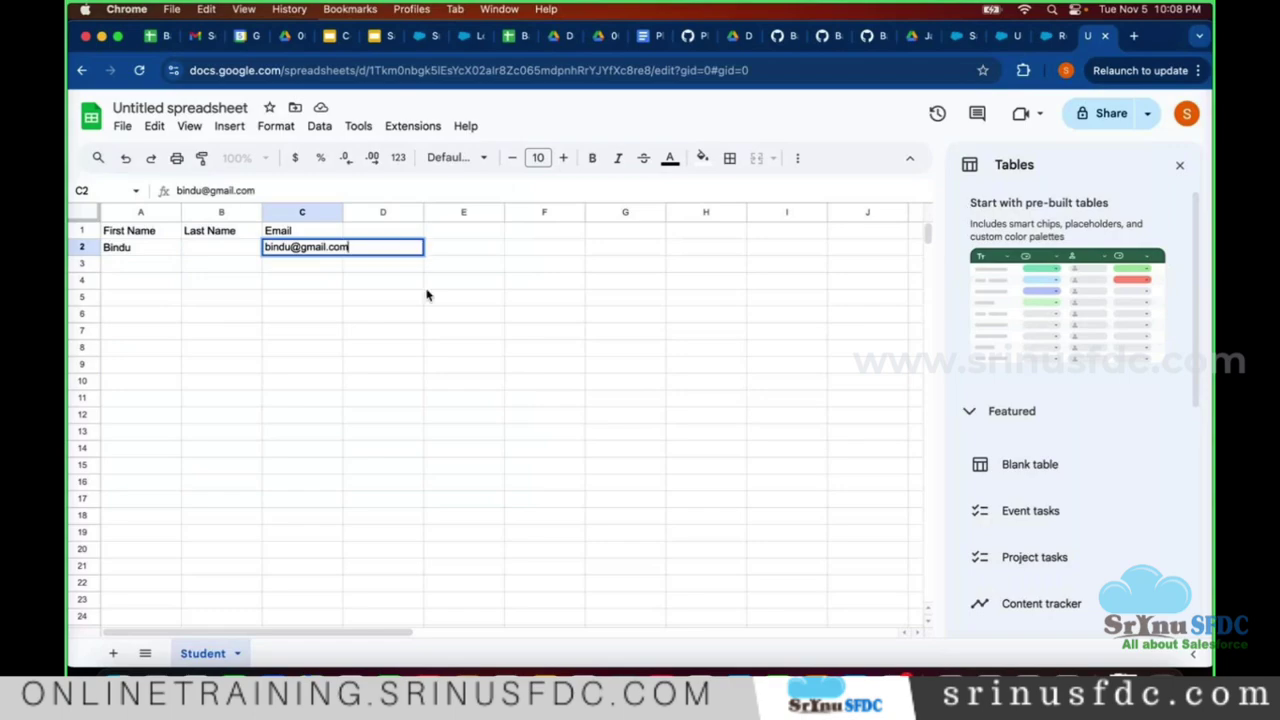
left_click(140, 254)
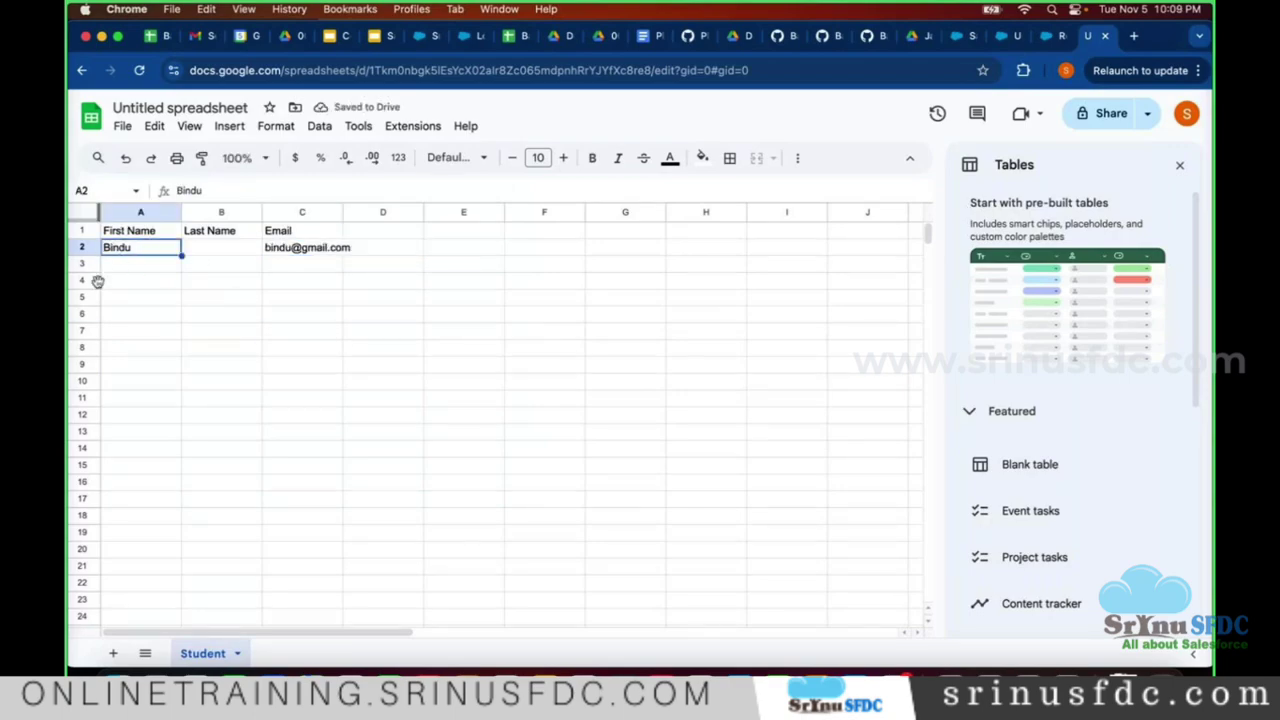
- Select column A and row 1, then close the Tables side panel
left_click(140, 215)
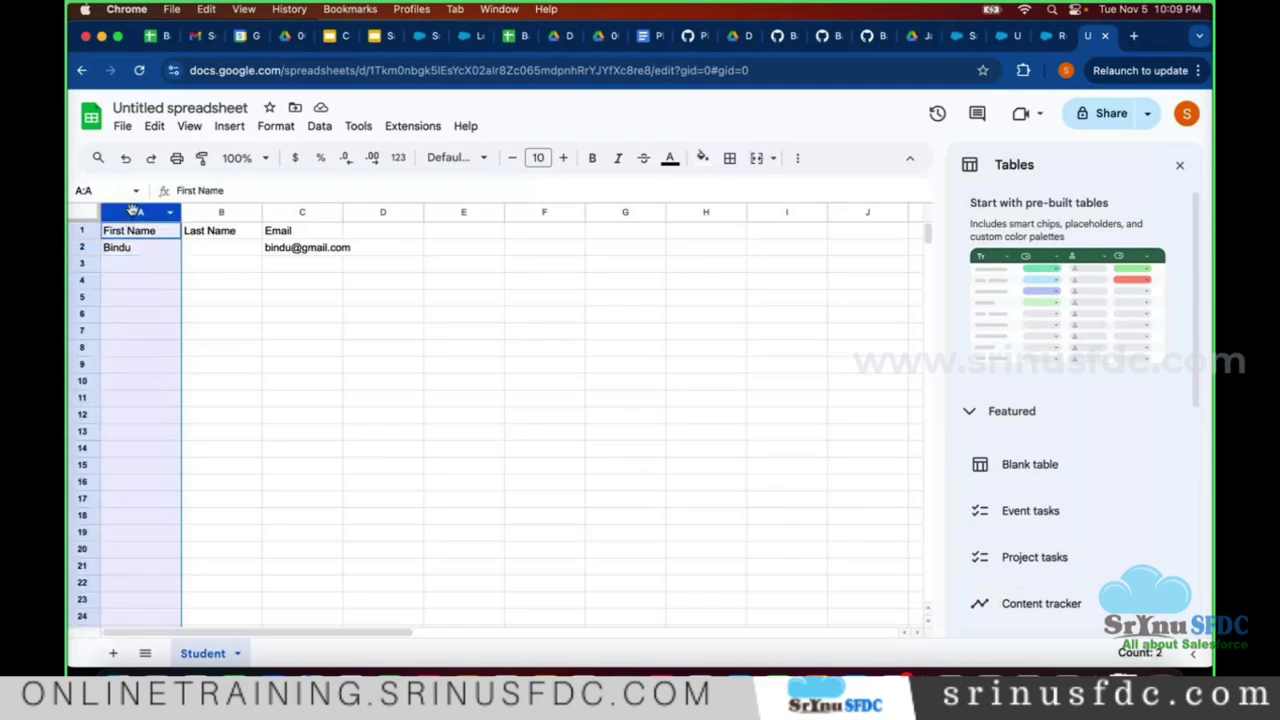
left_click(92, 231)
left_click(142, 214)
left_click(1179, 165)
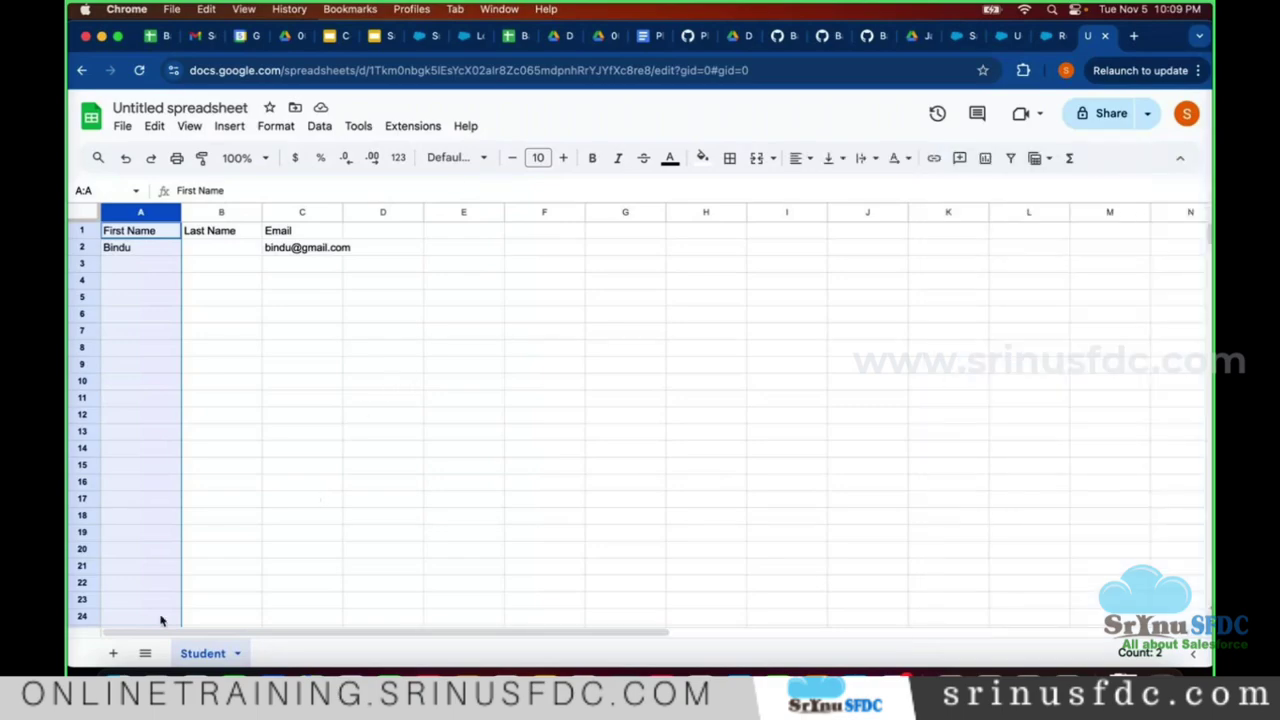
- Add a second sheet and rename it Course
left_click(113, 653)
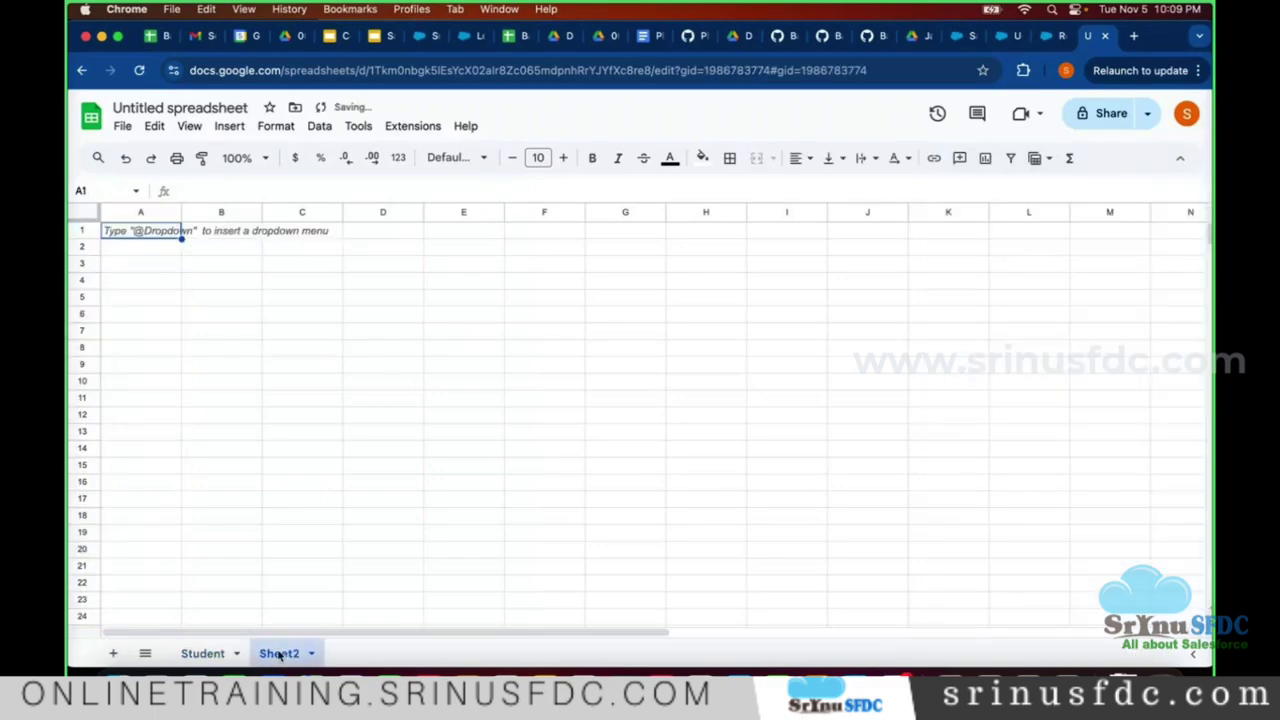
double_click(279, 655)
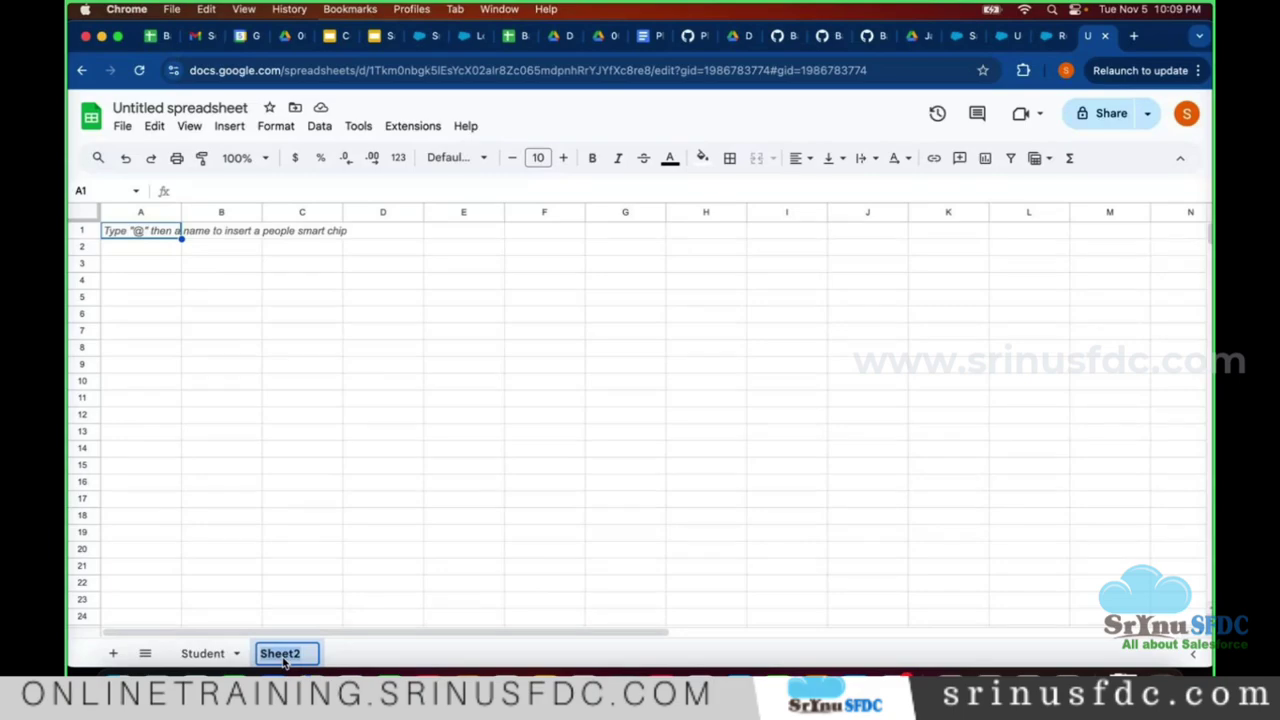
type("Course")
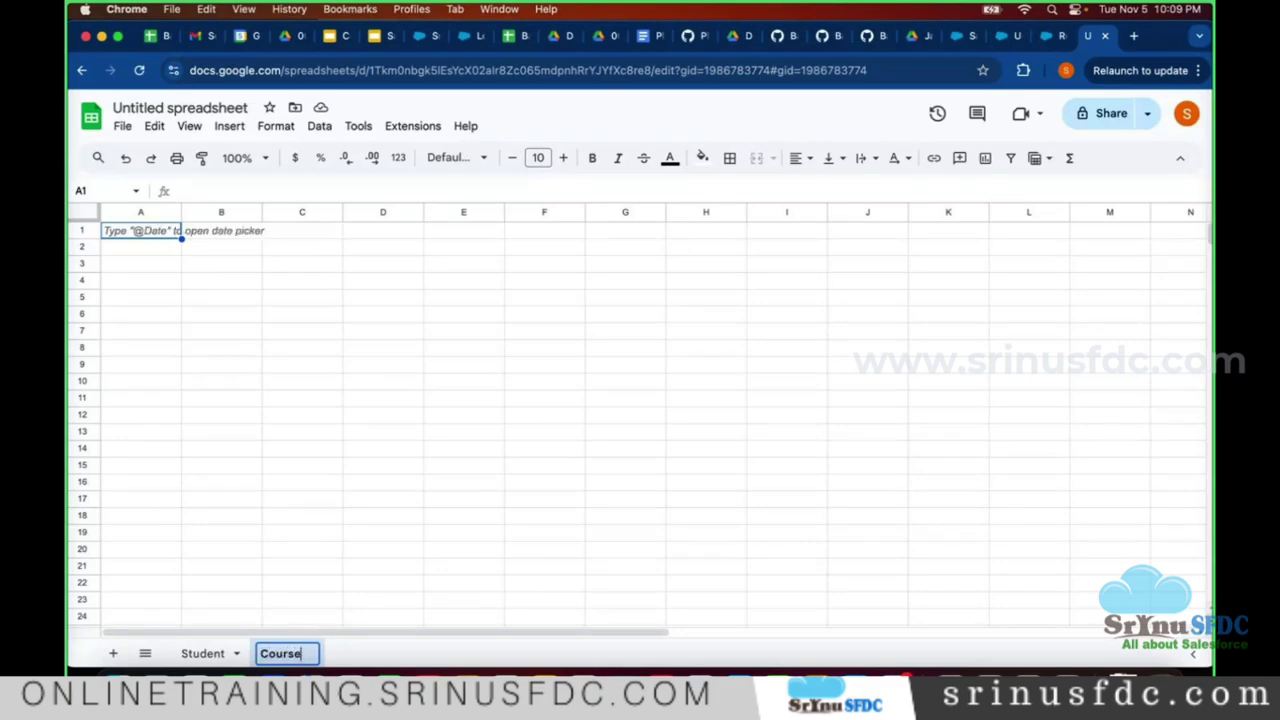
left_click(270, 497)
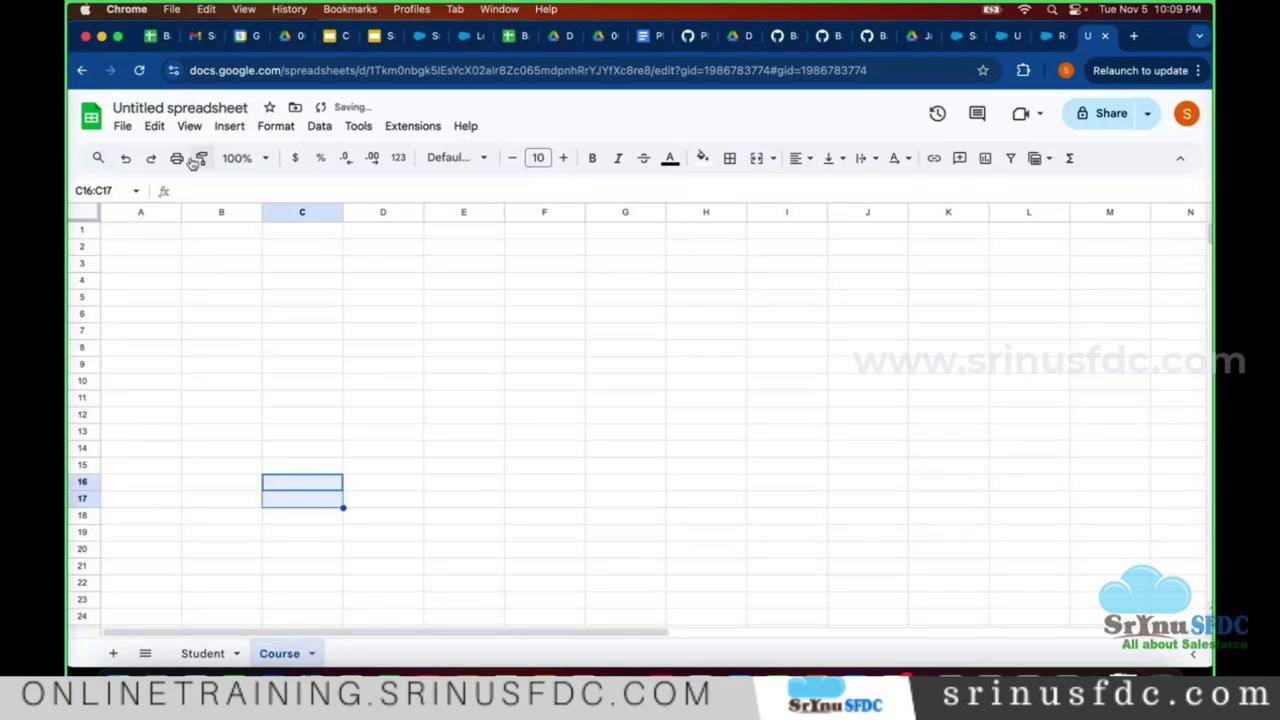
- Enter the Course headers Name, Syllabus and Duration in cells A1 to C1
left_click(153, 234)
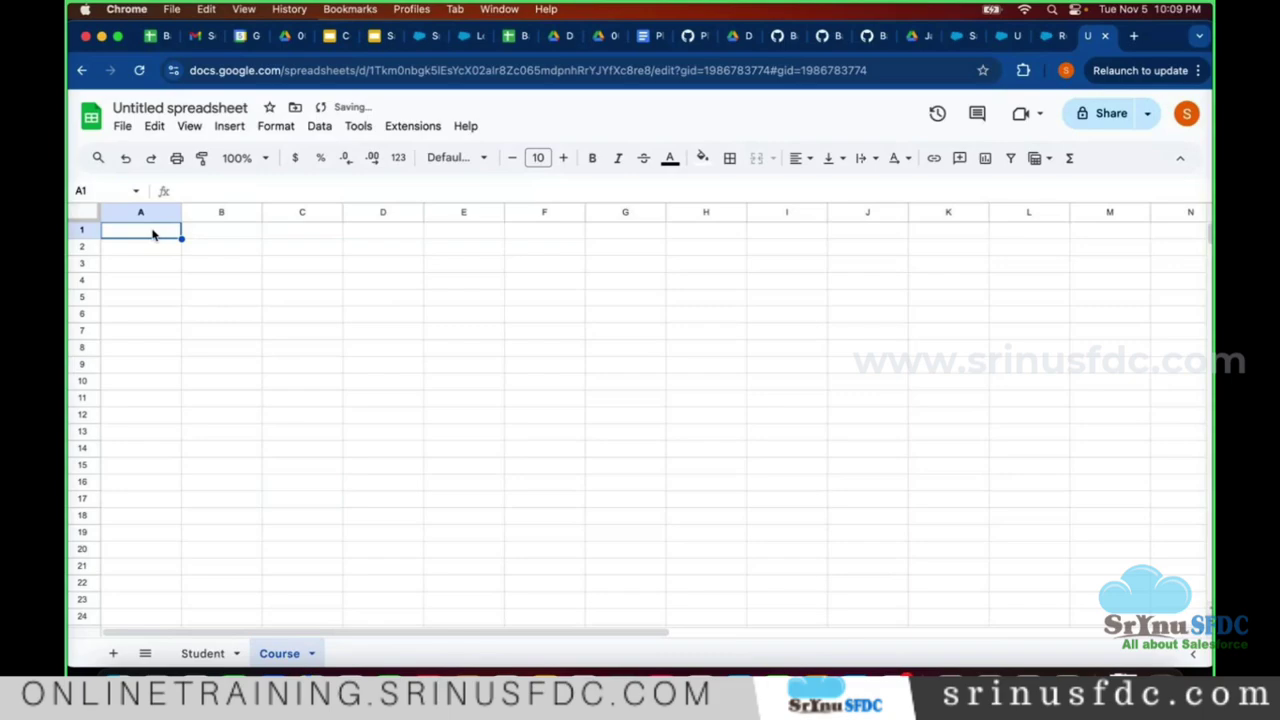
type("Name")
key("Tab")
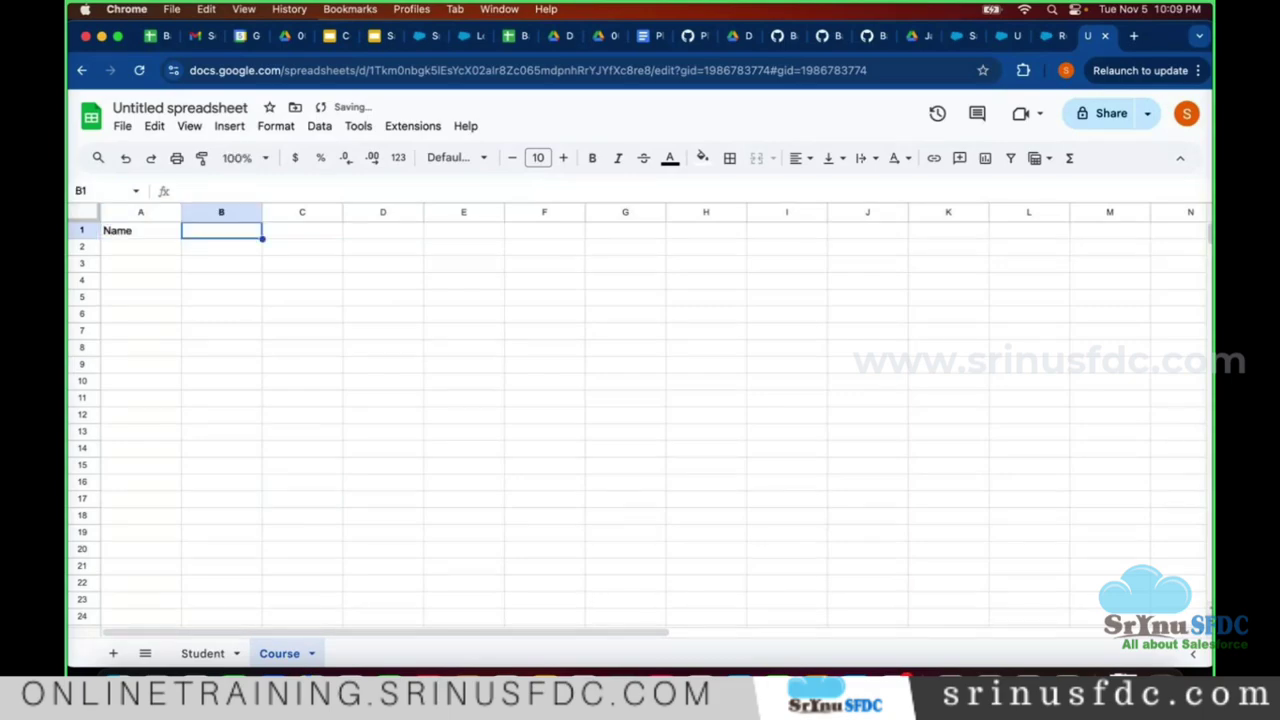
type("Sy")
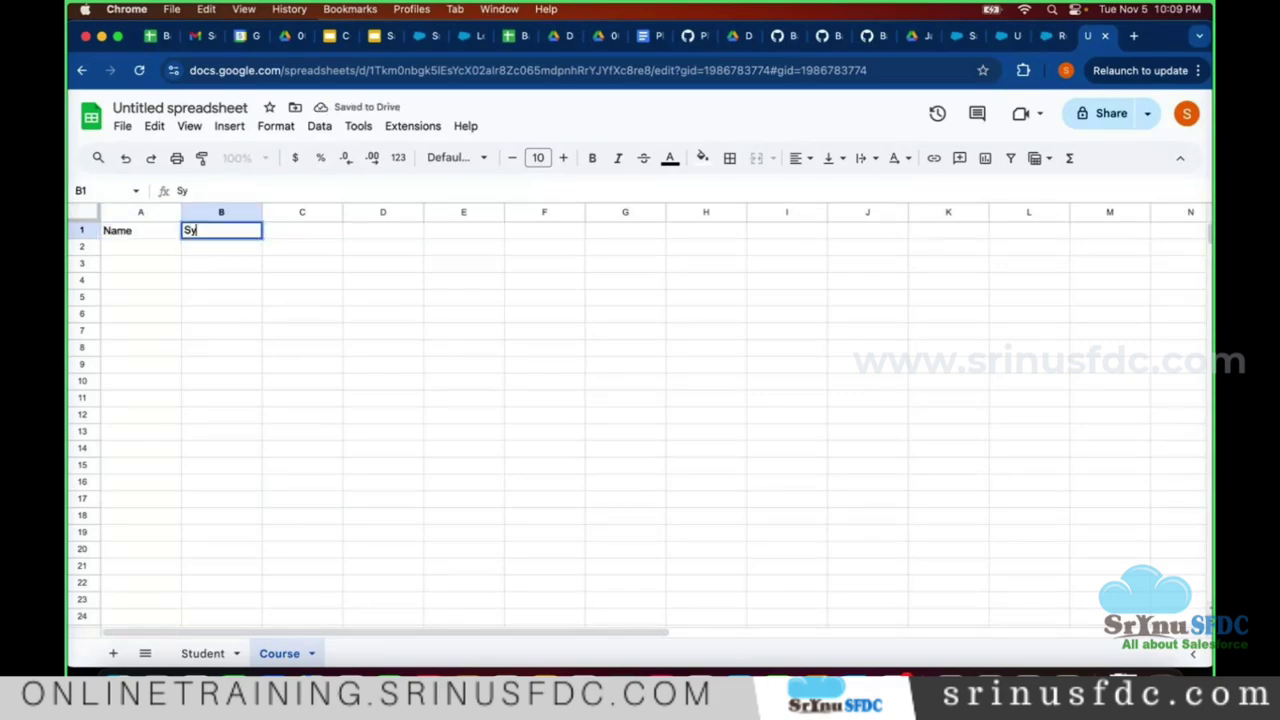
type("llabus")
key("Tab")
type("Duration")
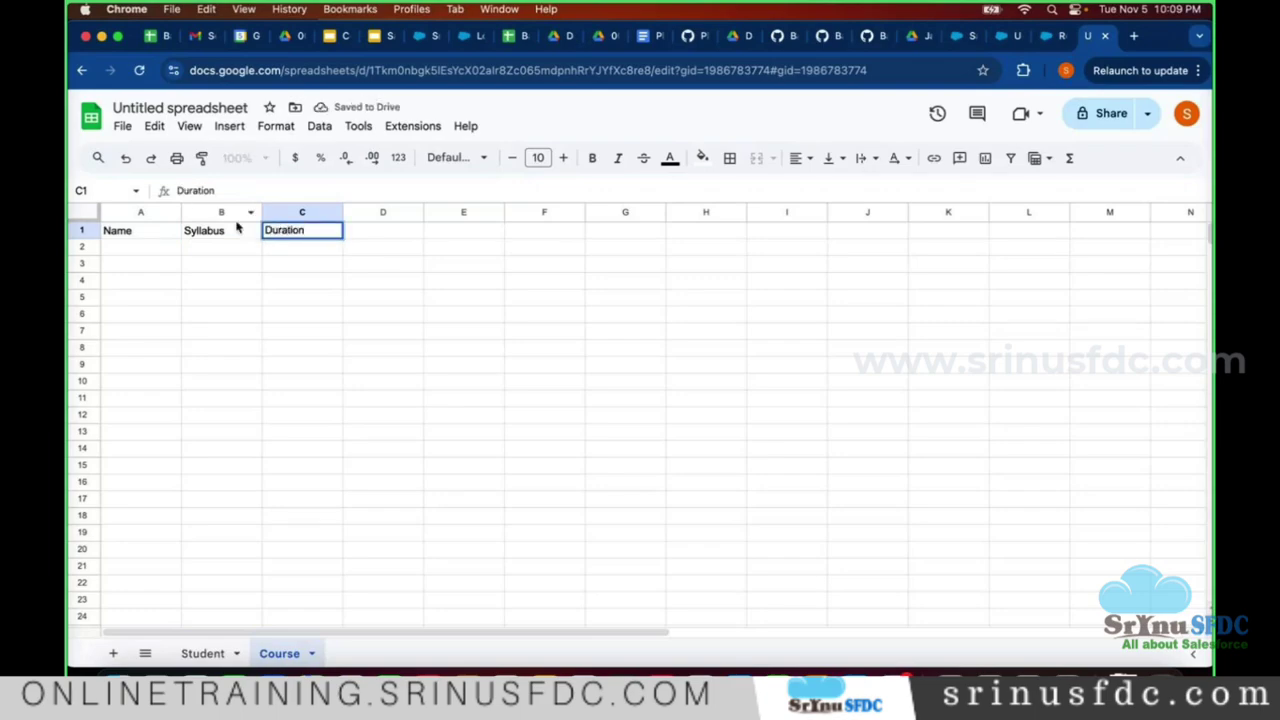
key("Return")
left_click(134, 251)
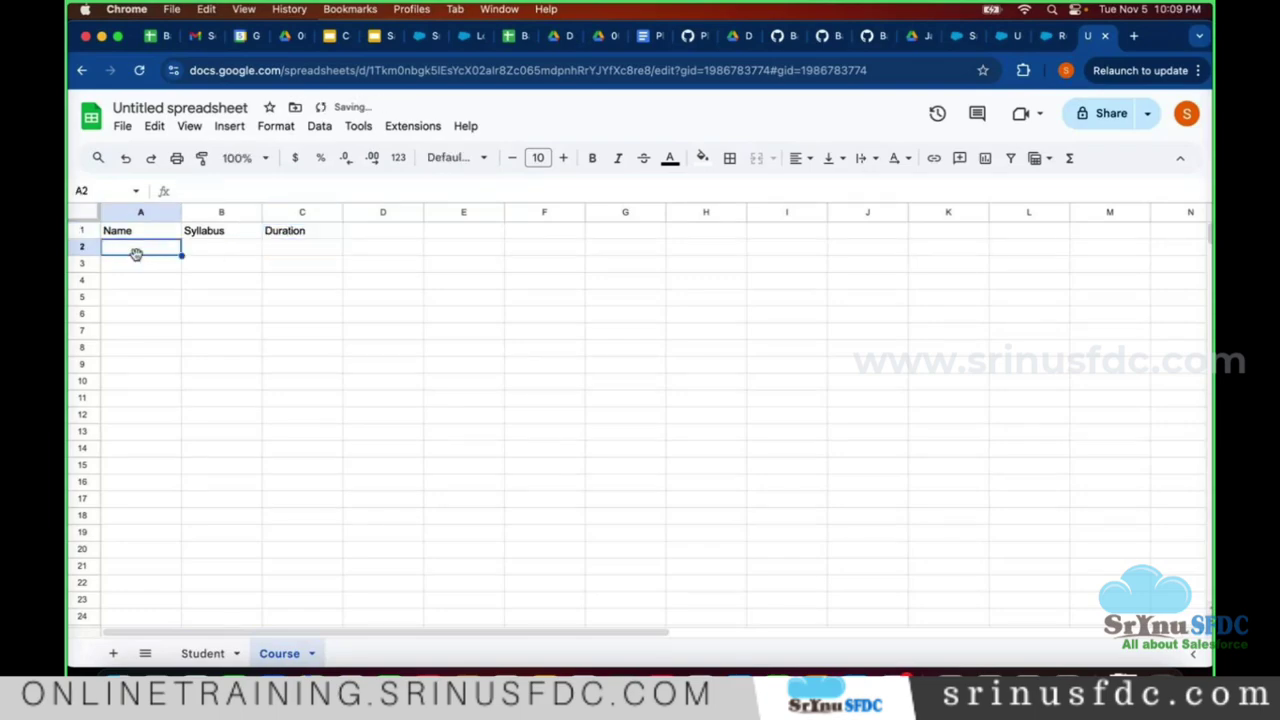
left_click(203, 653)
- Compare the Student and Course sheets, then bring the VS Code notes window forward
left_click(238, 654)
left_click(255, 662)
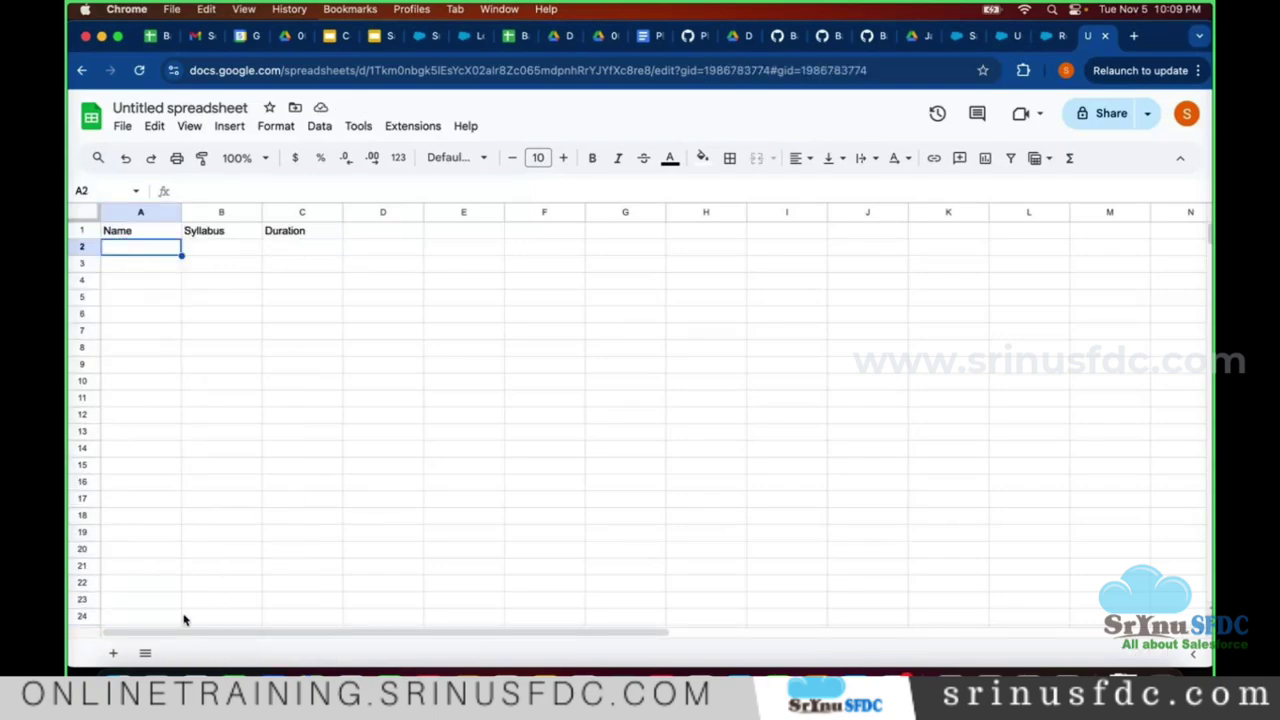
left_click(214, 484)
left_click(368, 518)
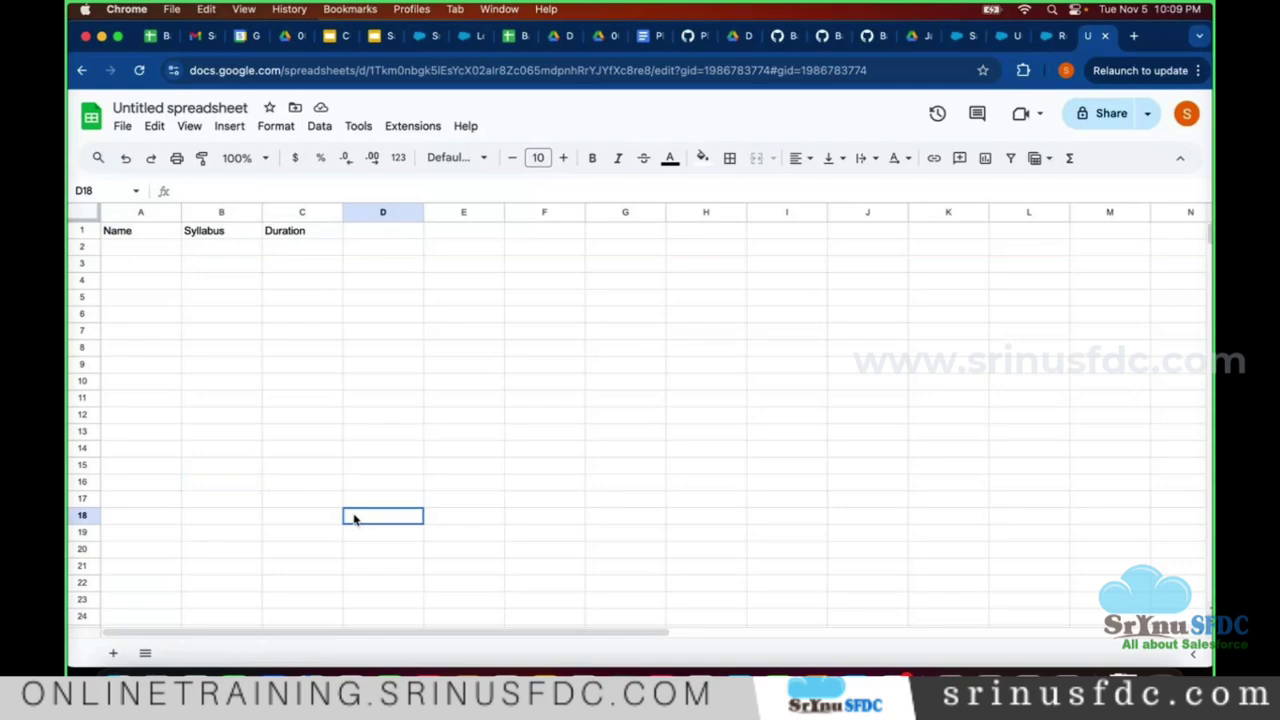
left_click(145, 653)
left_click(178, 596)
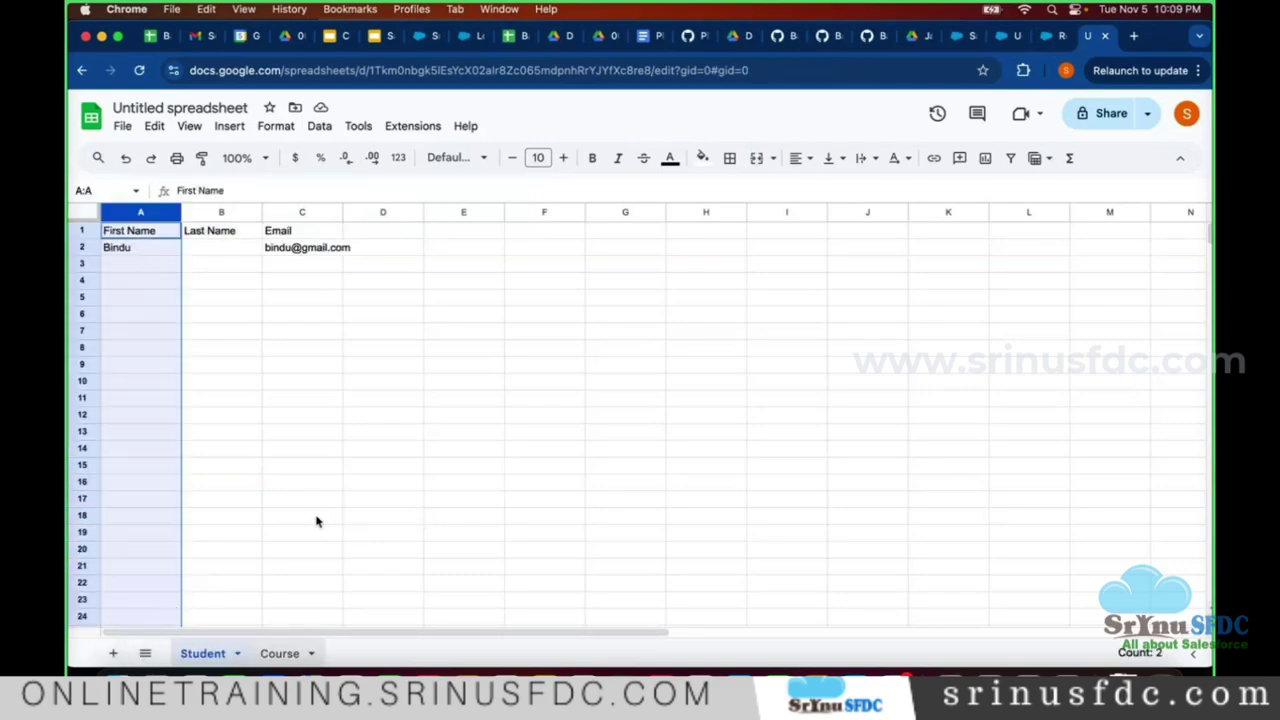
left_click(279, 653)
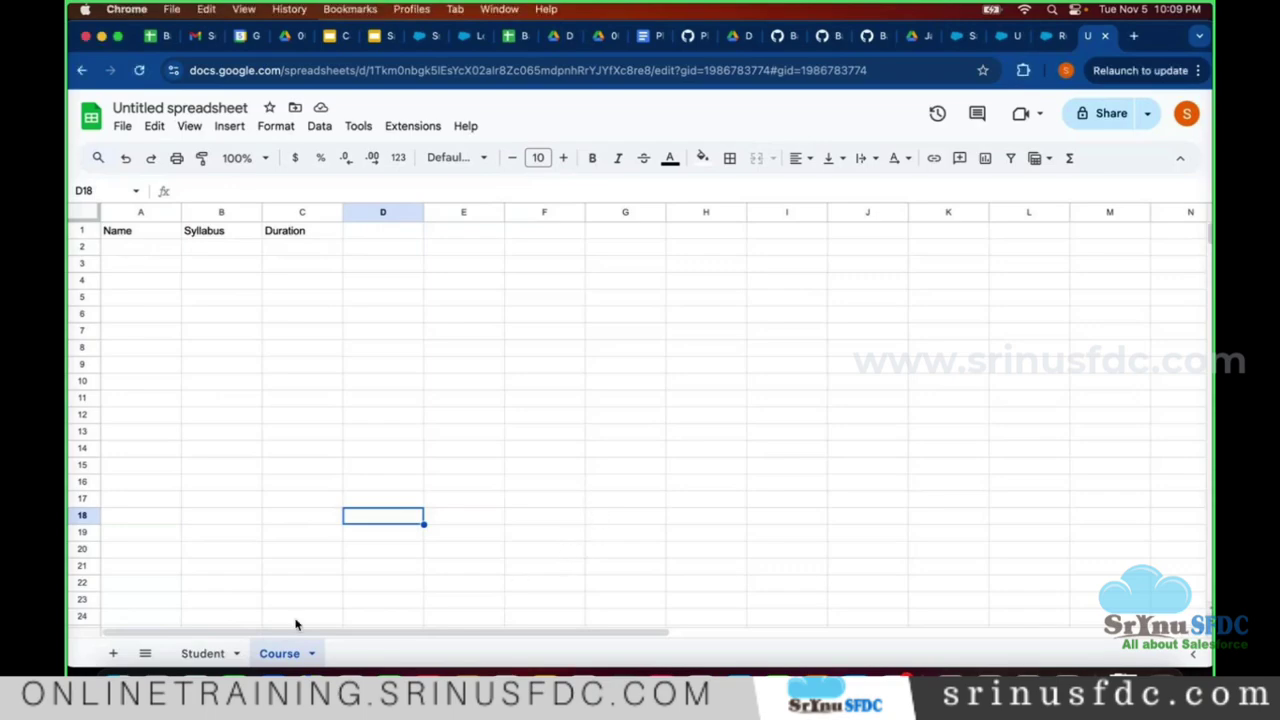
left_click(204, 654)
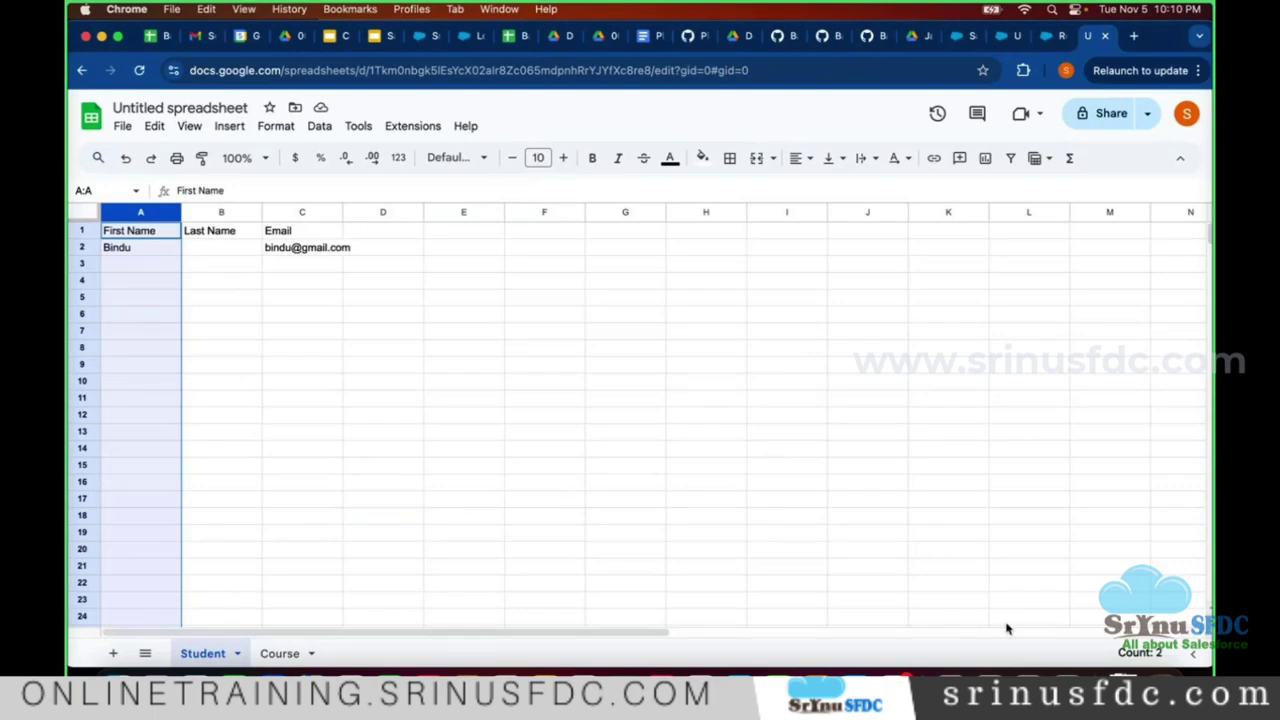
left_click(989, 676)
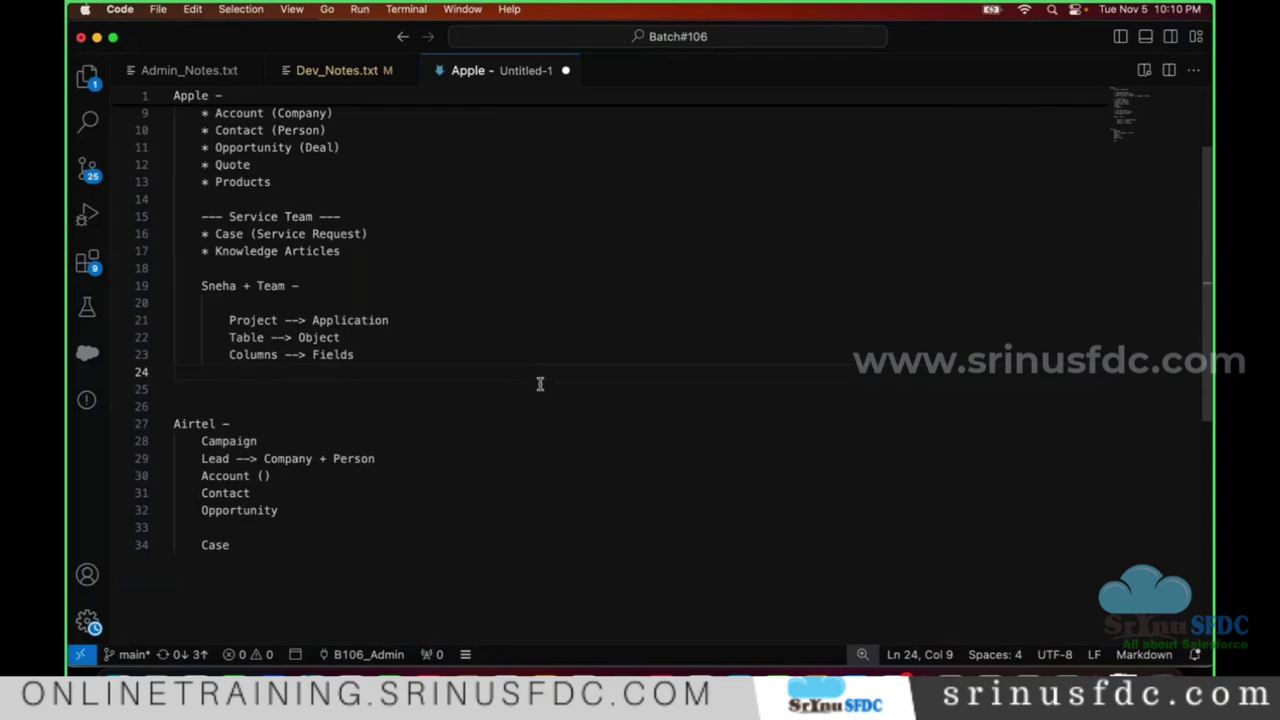
- Add the line 'Queries --> Tabs' to the Apple notes, cancel the save dialog, and return to Chrome
type("Queries ")
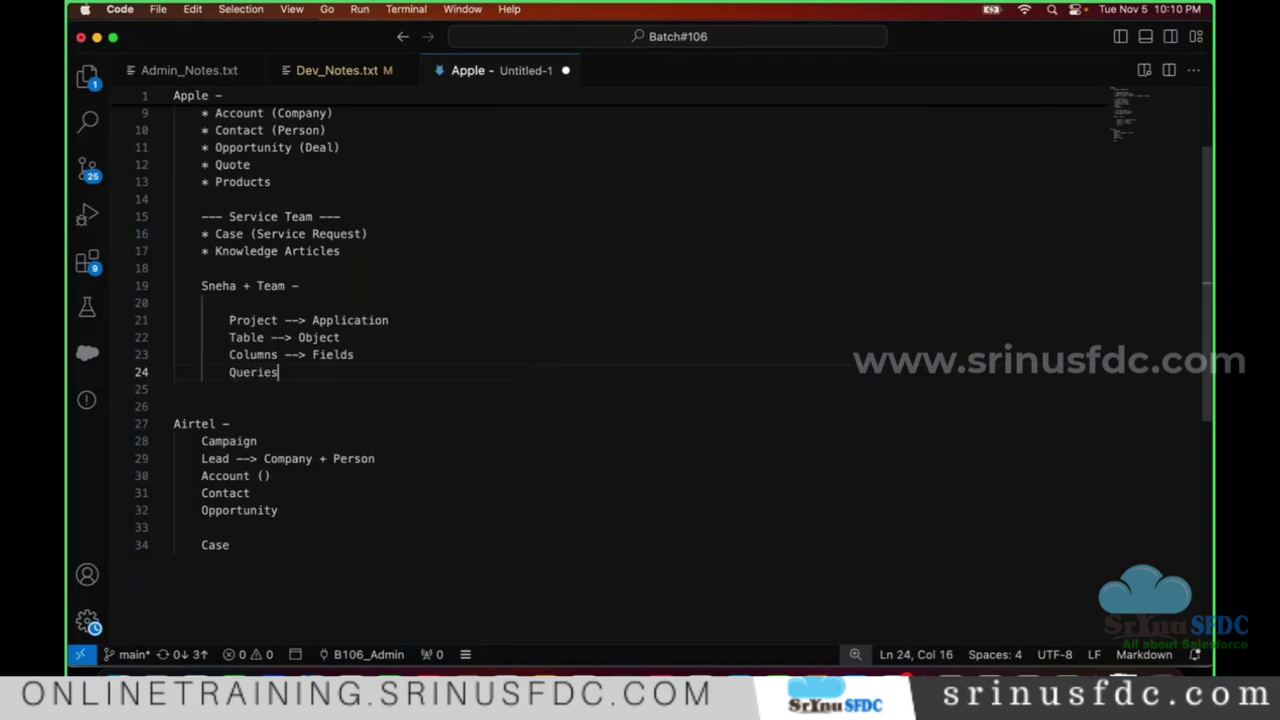
type("--> Tabs")
scroll(377, 353, "down", 2)
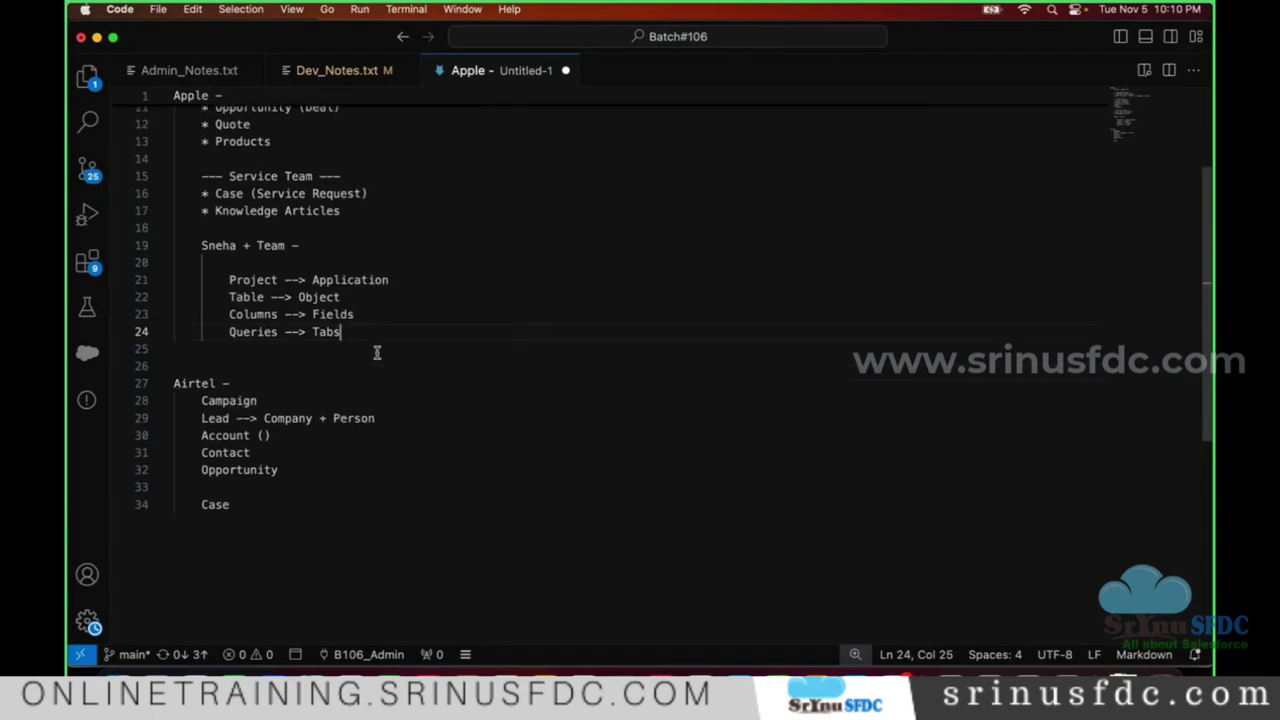
key("super+s")
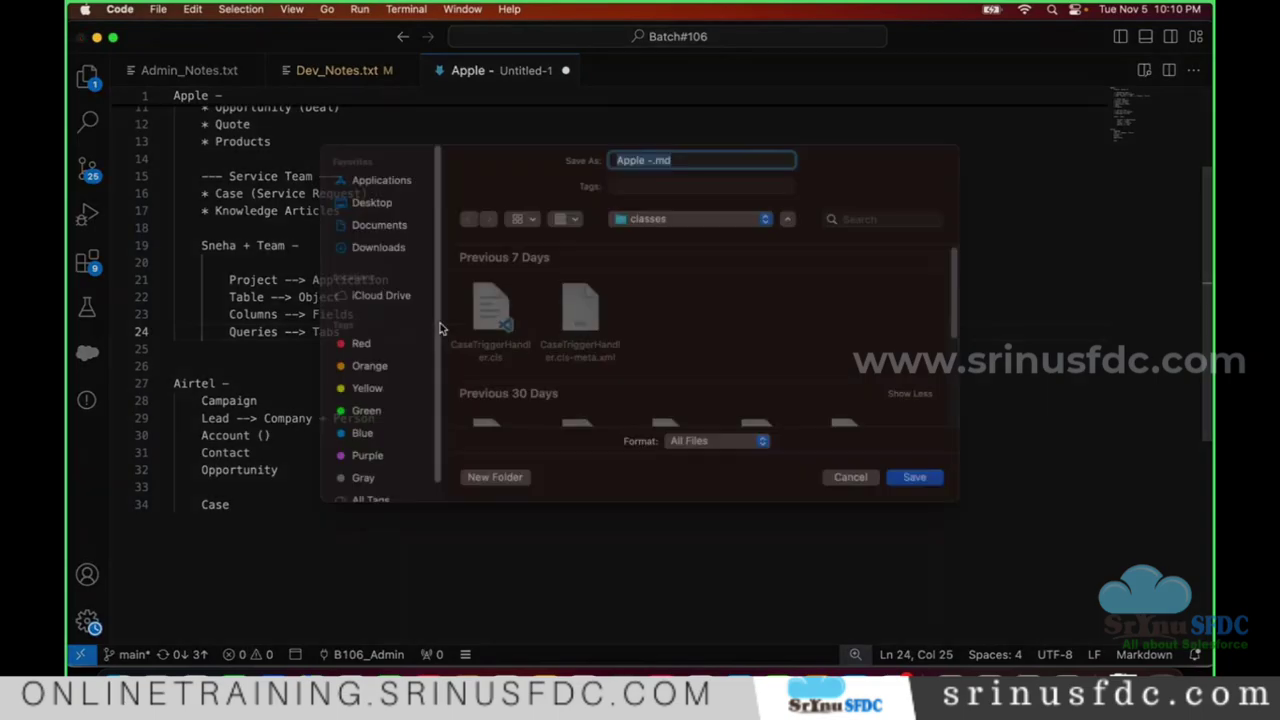
left_click(850, 500)
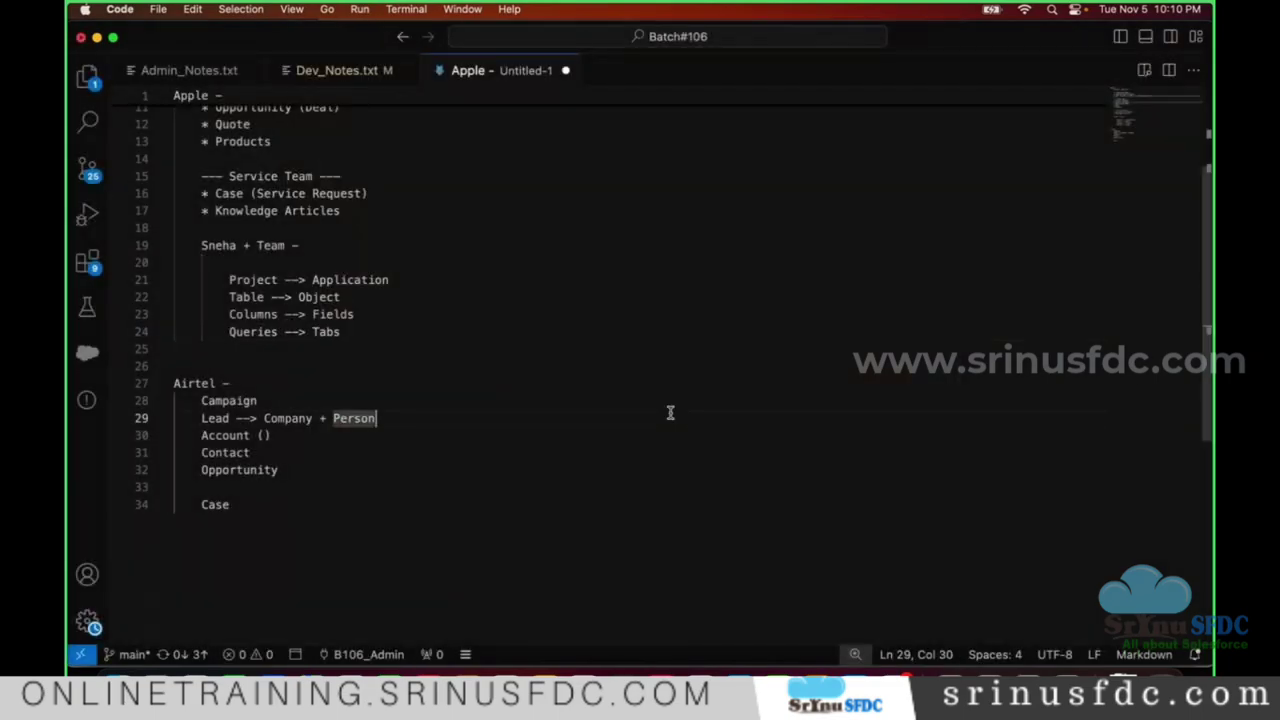
key("super+Tab")
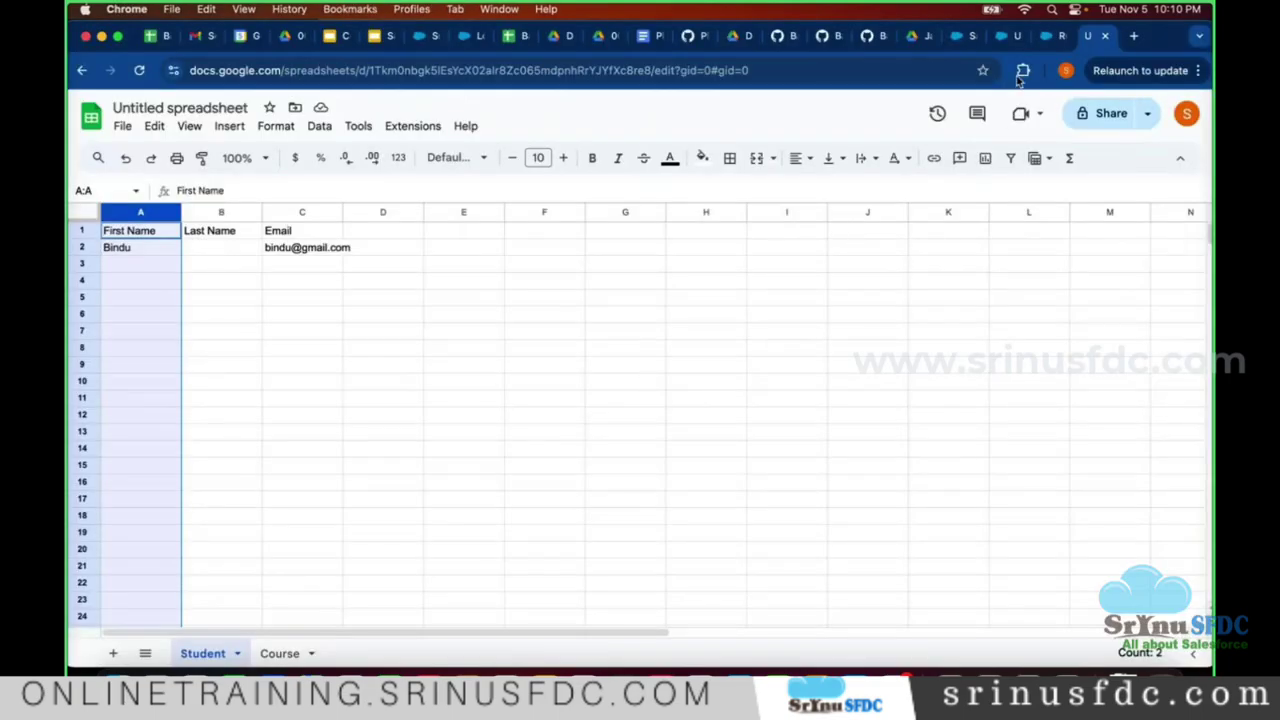
- Return to the Salesforce Campaigns tab and open the App Launcher list of apps
left_click(1045, 36)
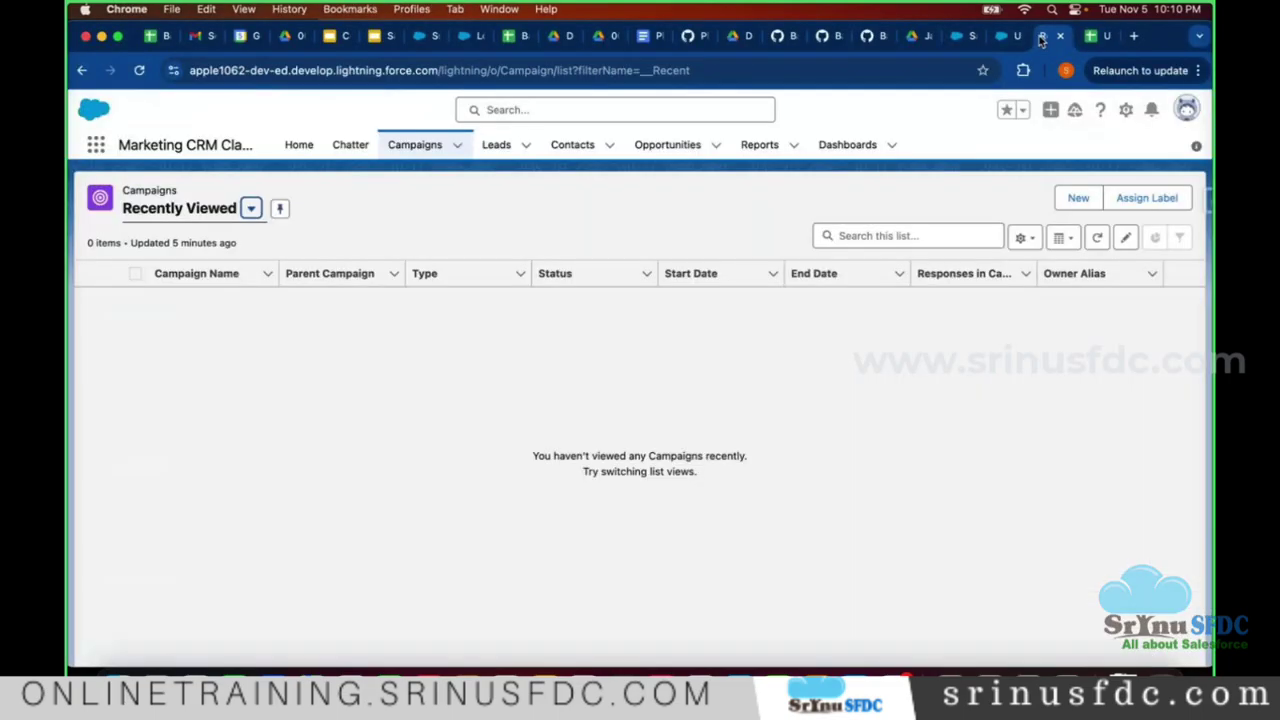
left_click(96, 148)
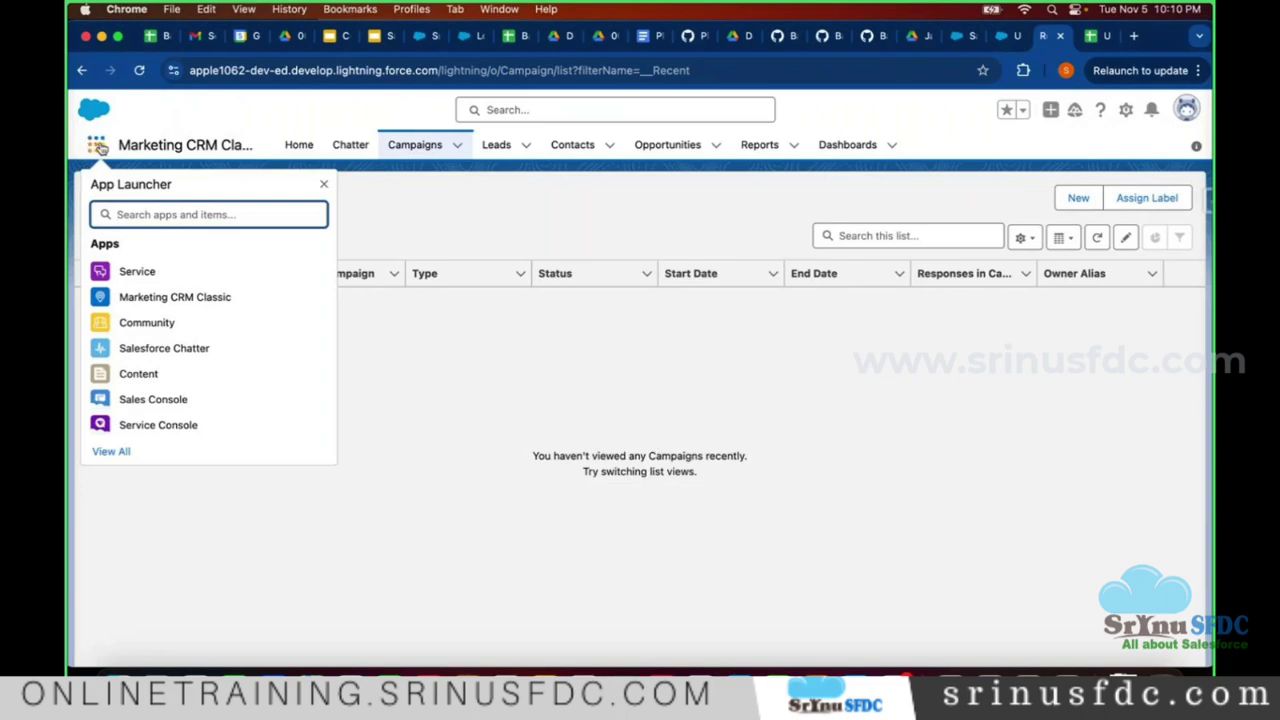
left_click_drag(91, 185, 180, 191)
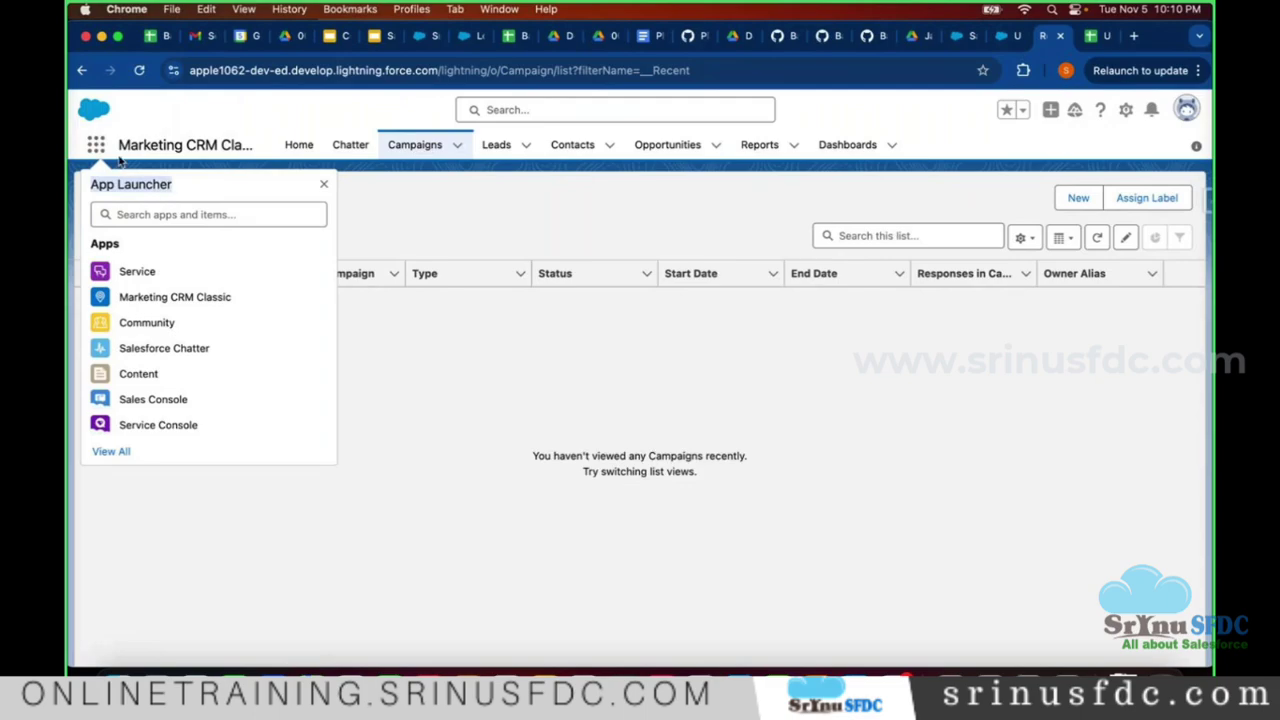
left_click(145, 112)
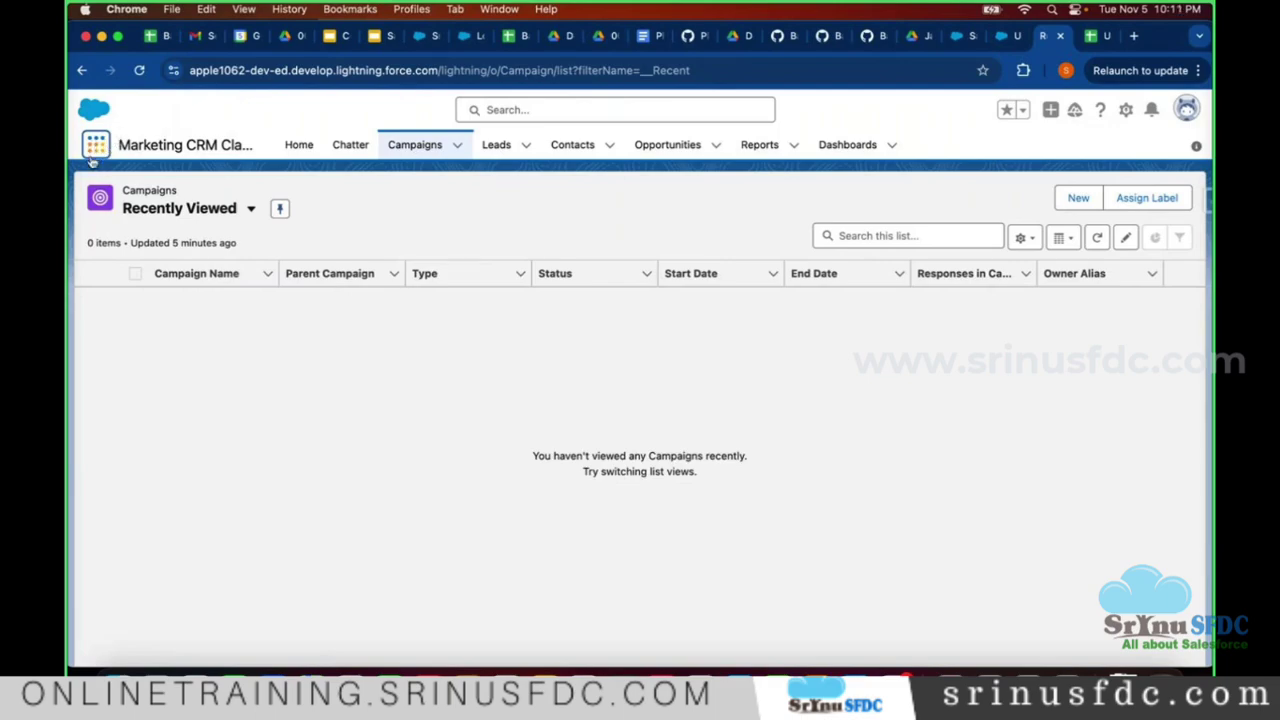
left_click(97, 147)
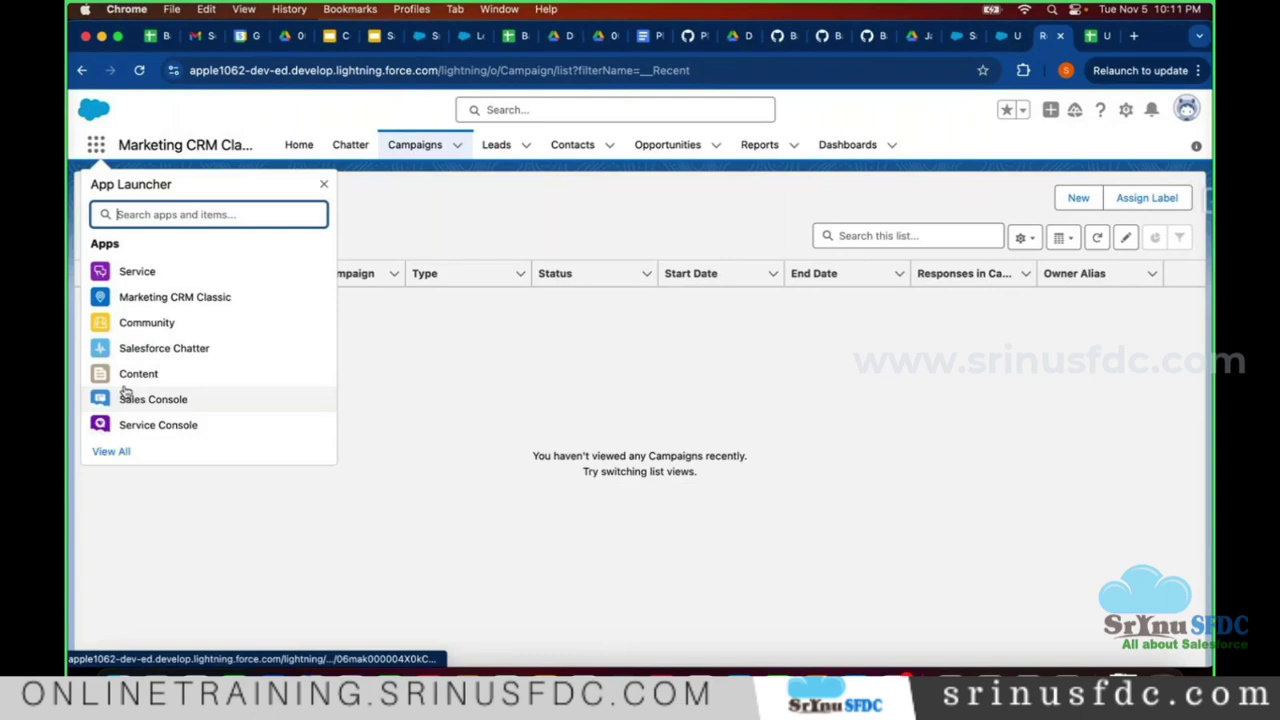
- Browse the full All Apps list via View All, then close it
left_click(106, 452)
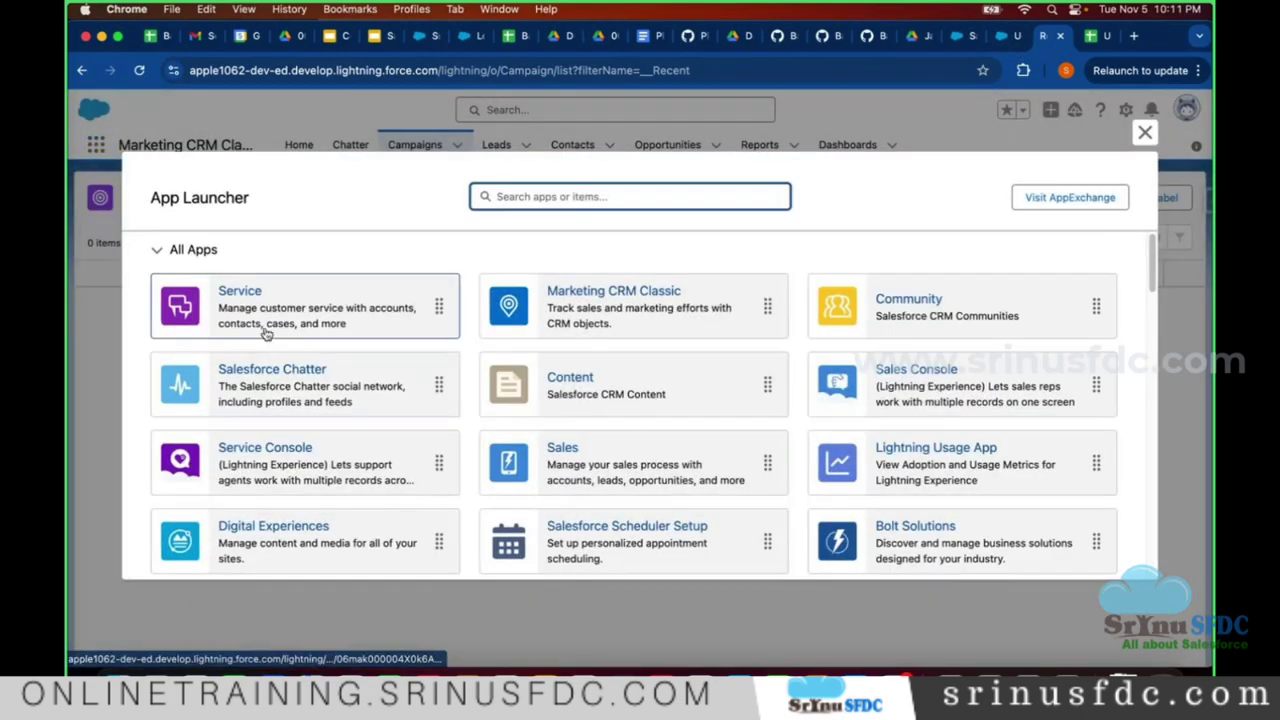
scroll(428, 366, "down", 3)
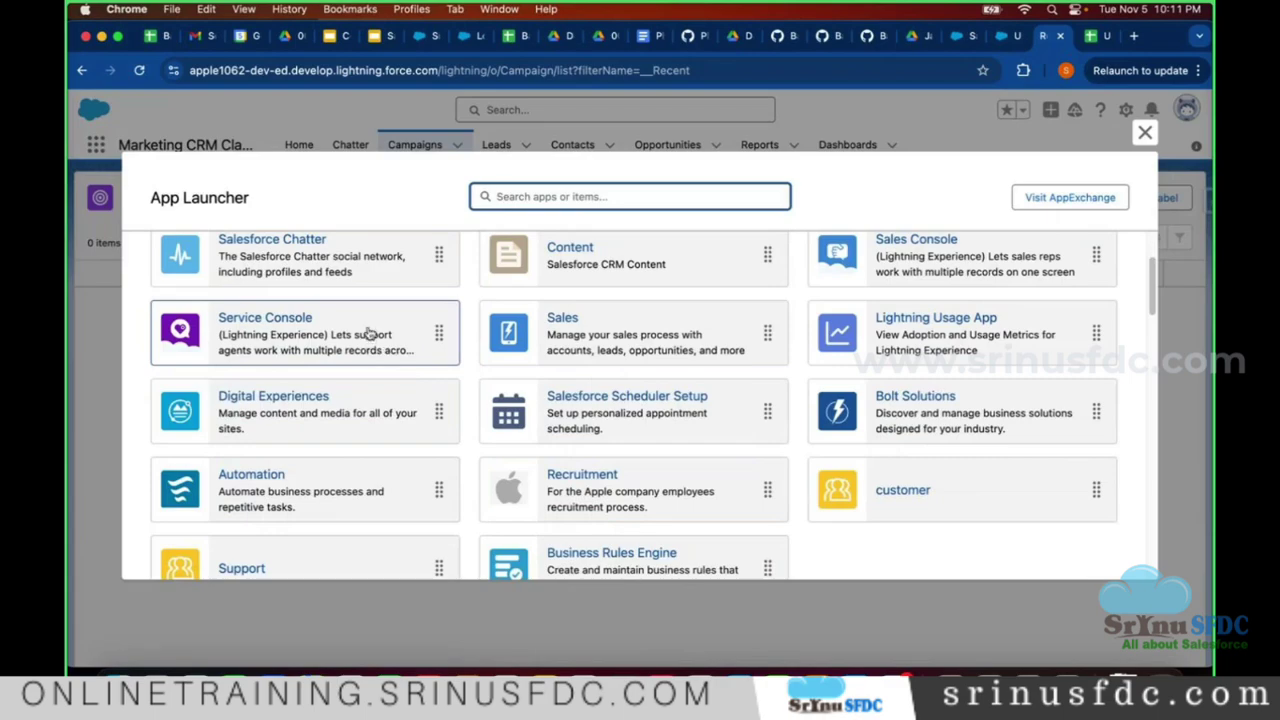
scroll(370, 334, "up", 3)
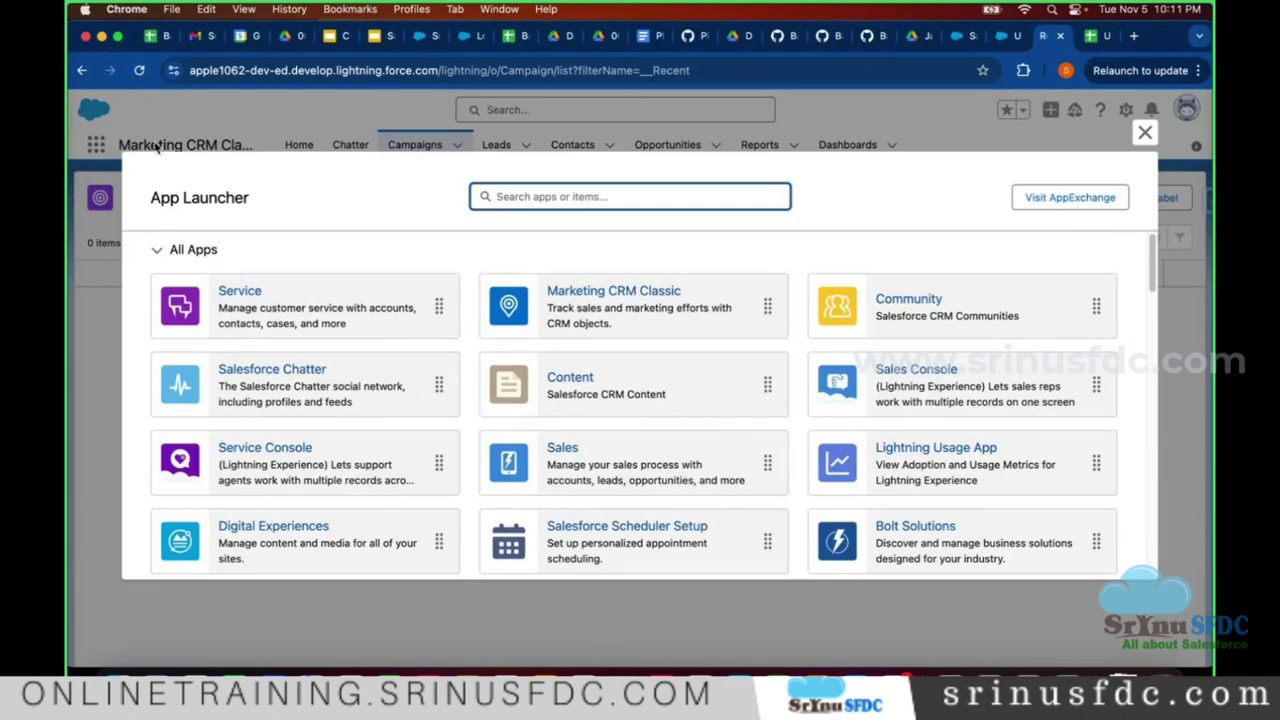
left_click(1106, 139)
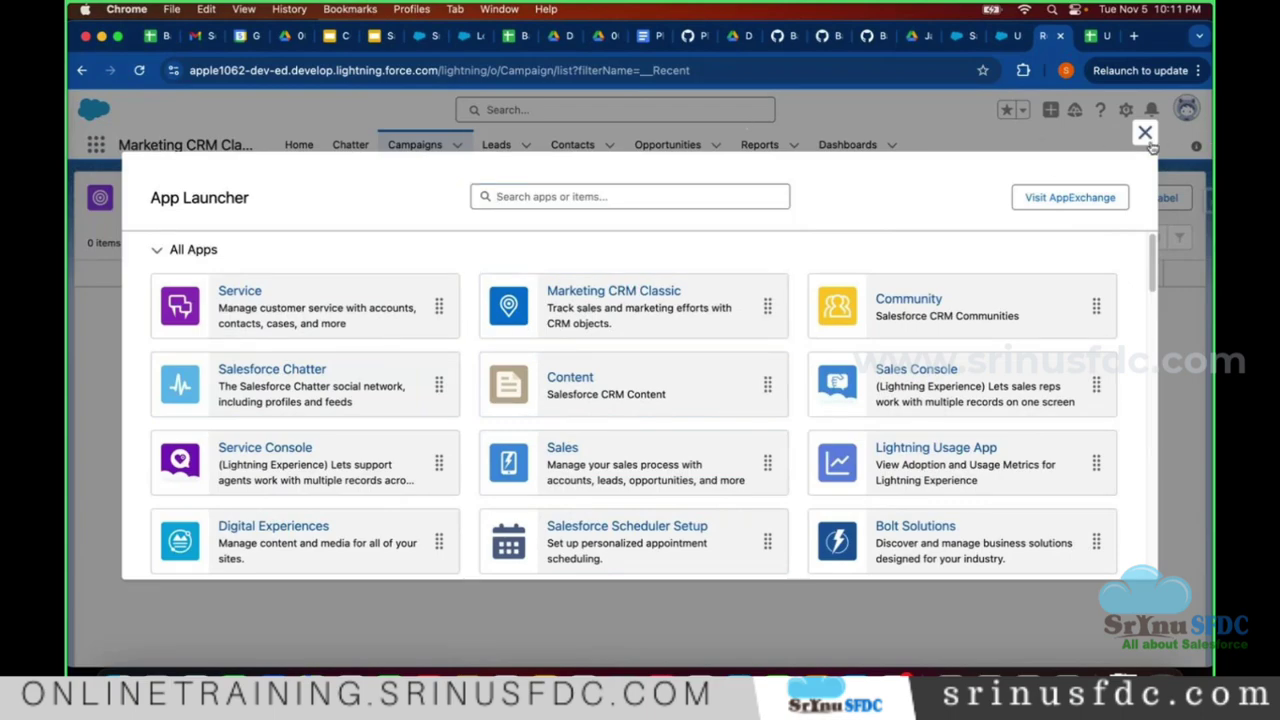
left_click(1145, 132)
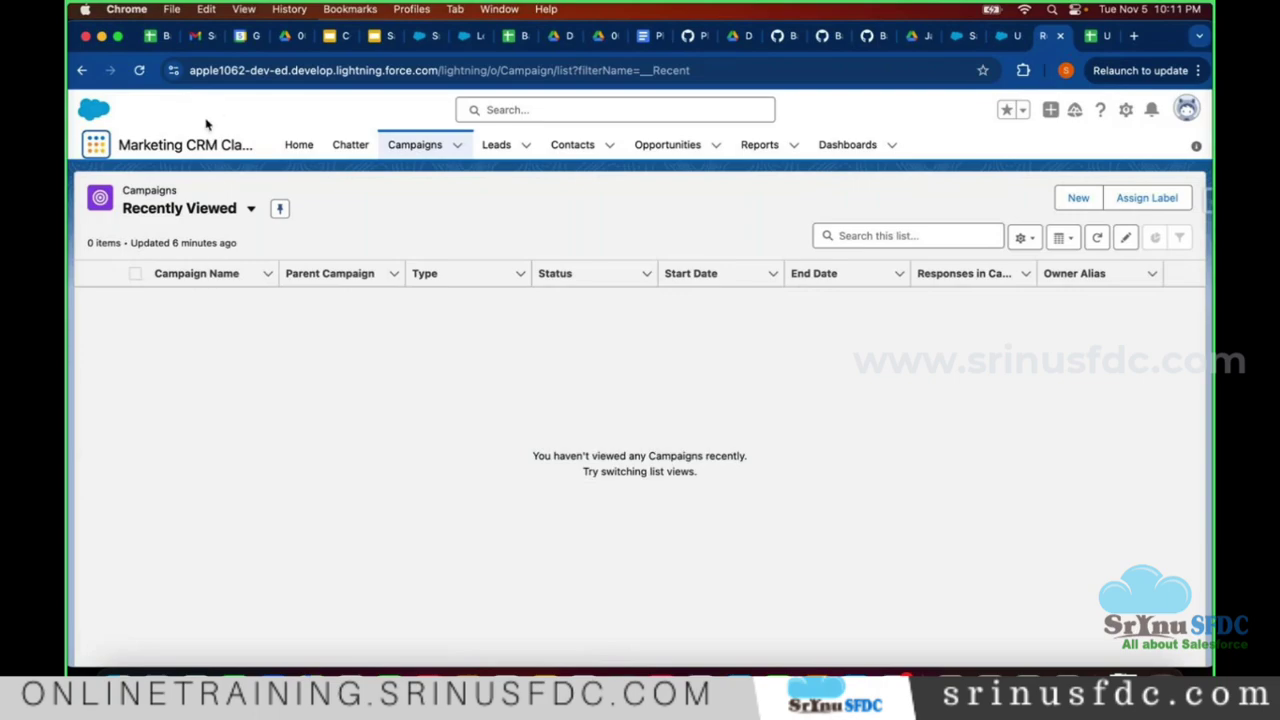
triple_click(143, 143)
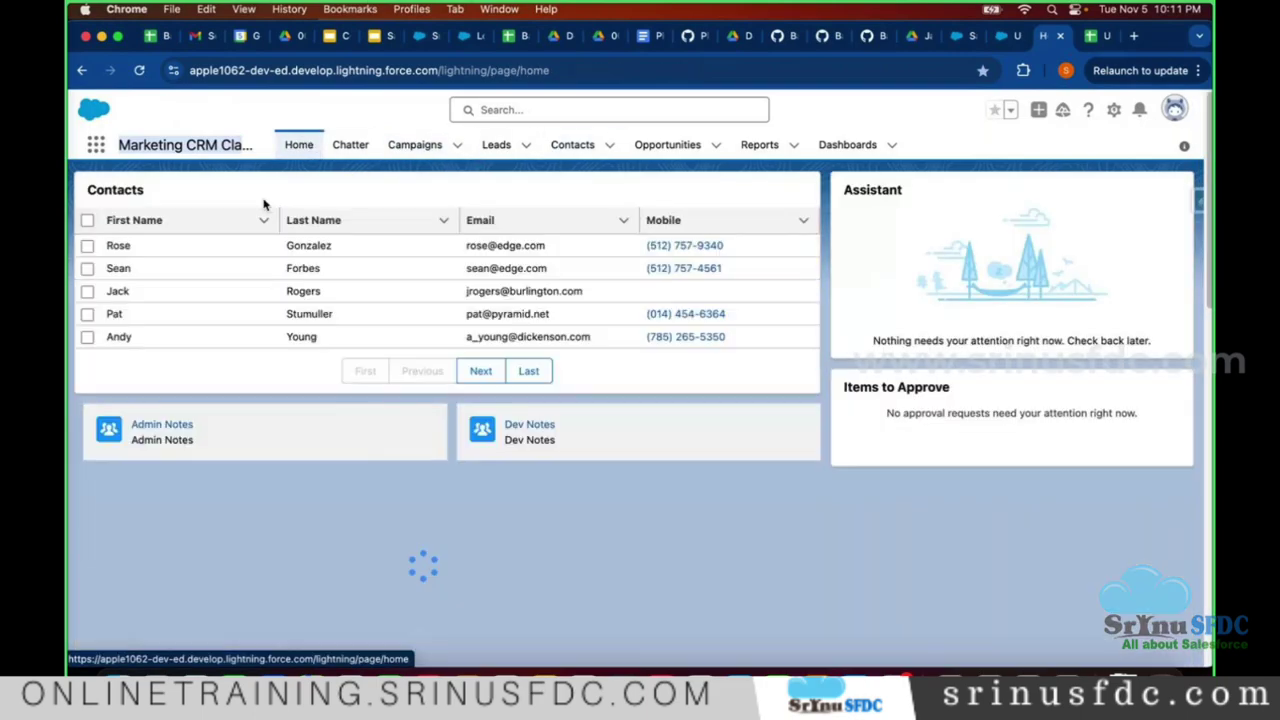
scroll(294, 323, "down", 10)
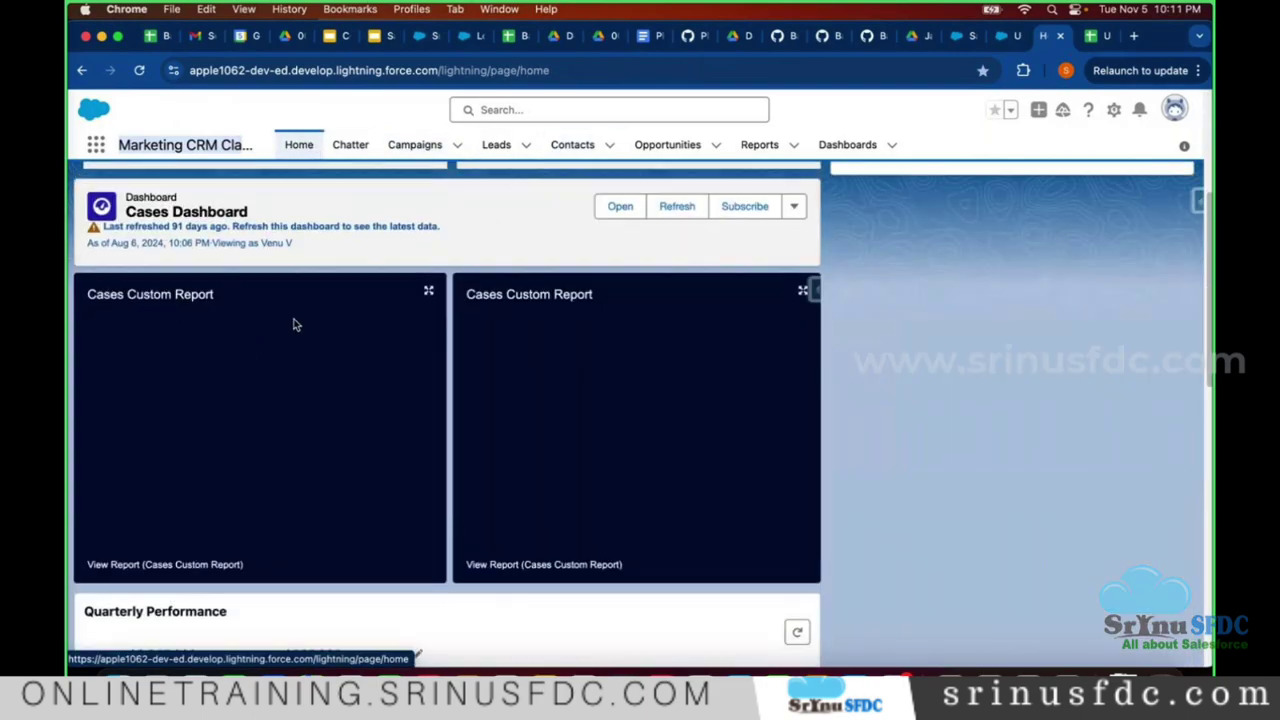
scroll(150, 360, "up", 10)
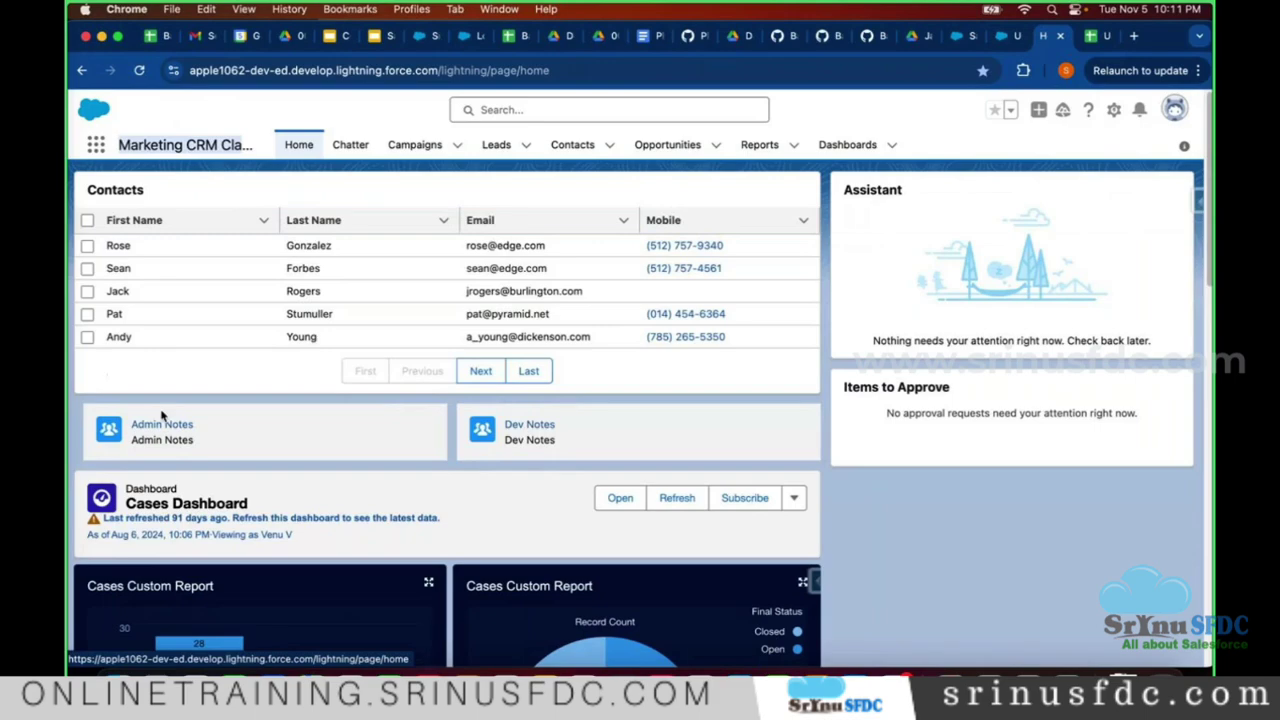
scroll(160, 409, "down", 5)
scroll(135, 400, "up", 5)
- Open the Campaigns tab showing its empty Recently Viewed list
left_click(411, 146)
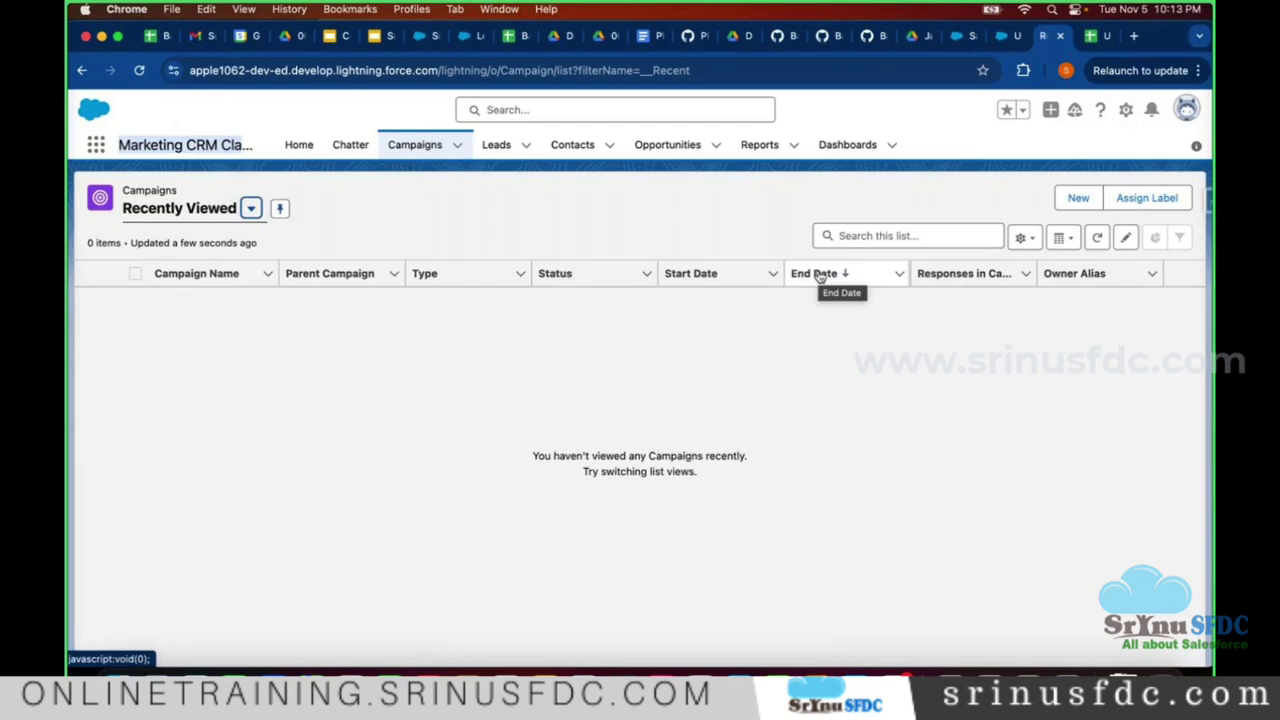
- Switch the Campaigns list view to All Active Campaigns
left_click(214, 214)
left_click(188, 267)
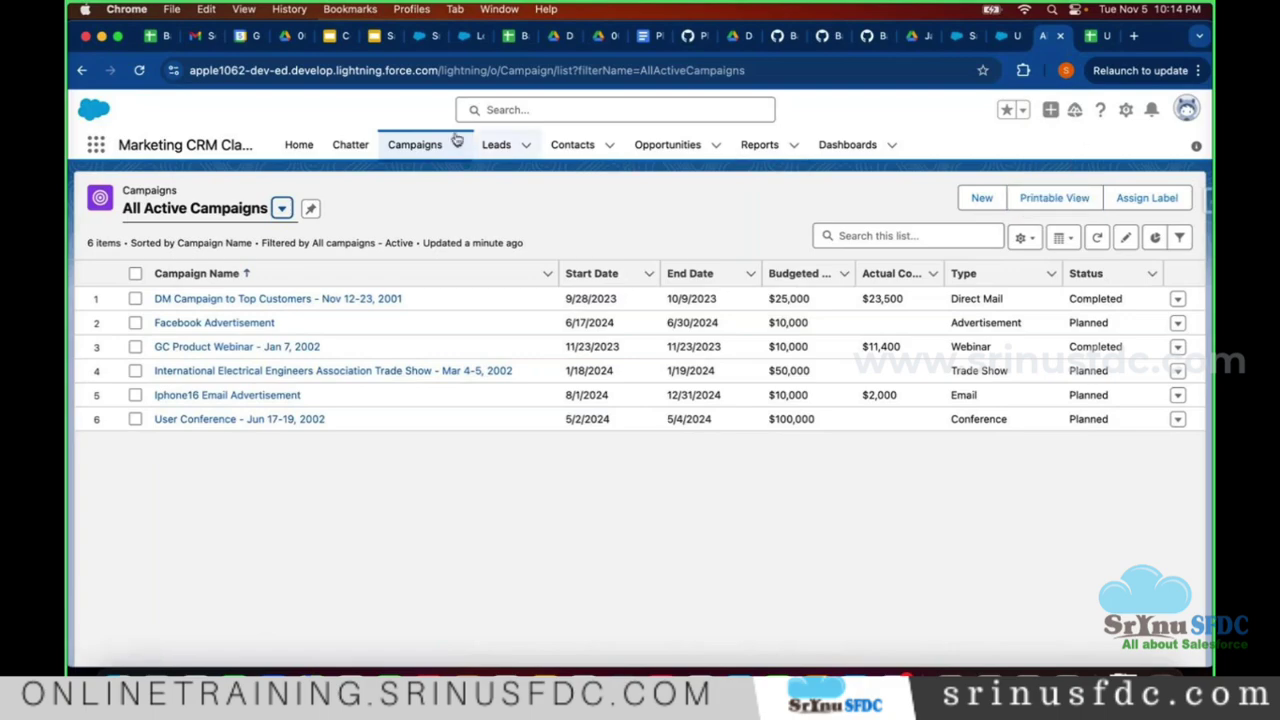
- Go to Setup and open Company Information via Quick Find 'company inf'
left_click(1128, 110)
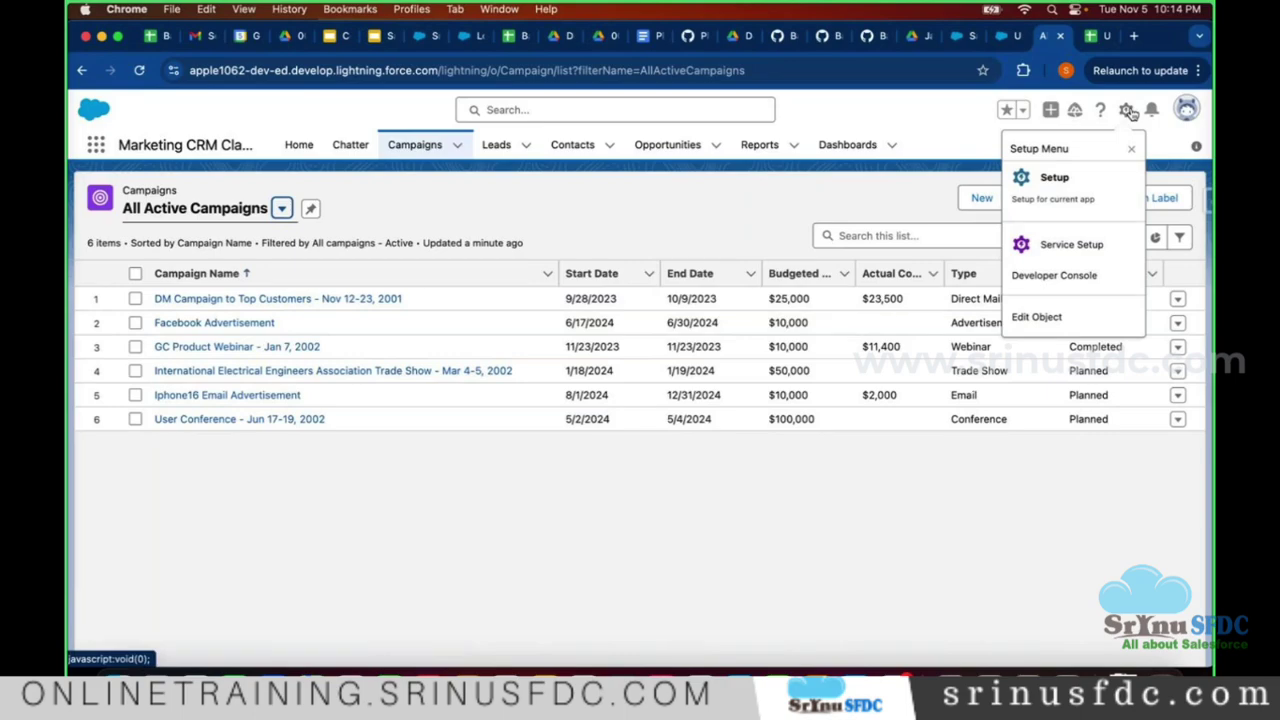
left_click(1057, 186)
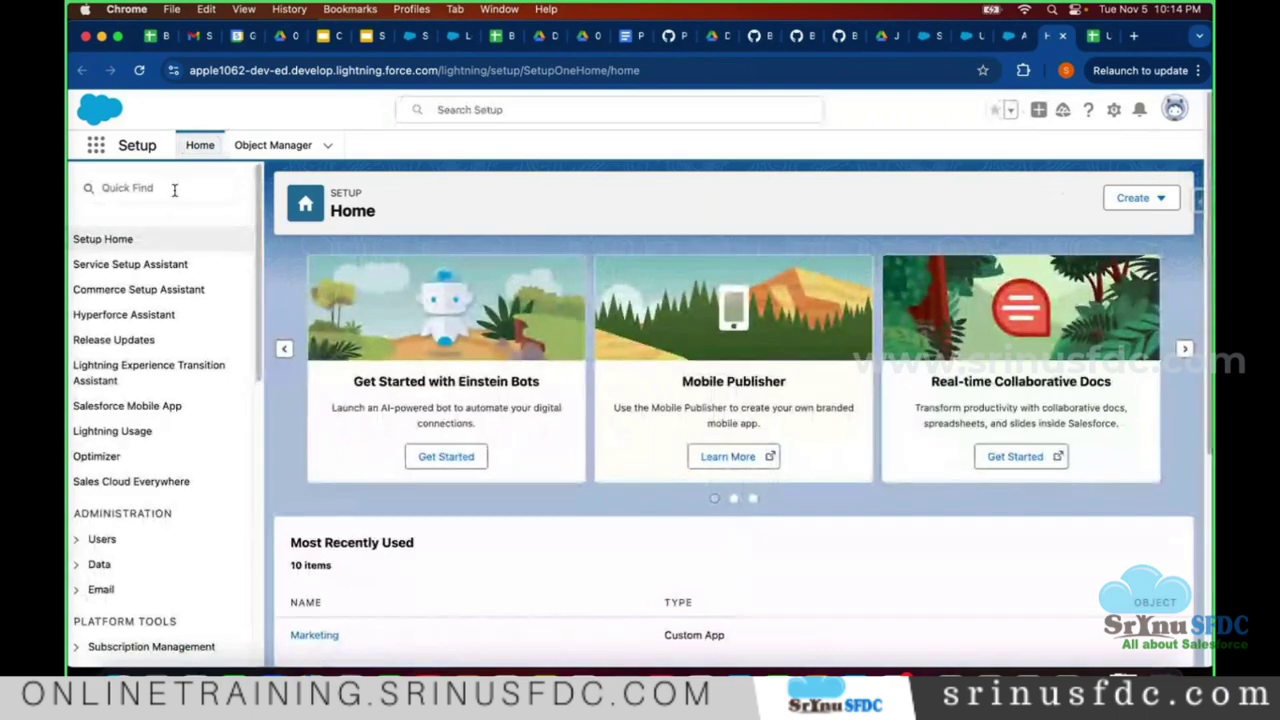
left_click(173, 190)
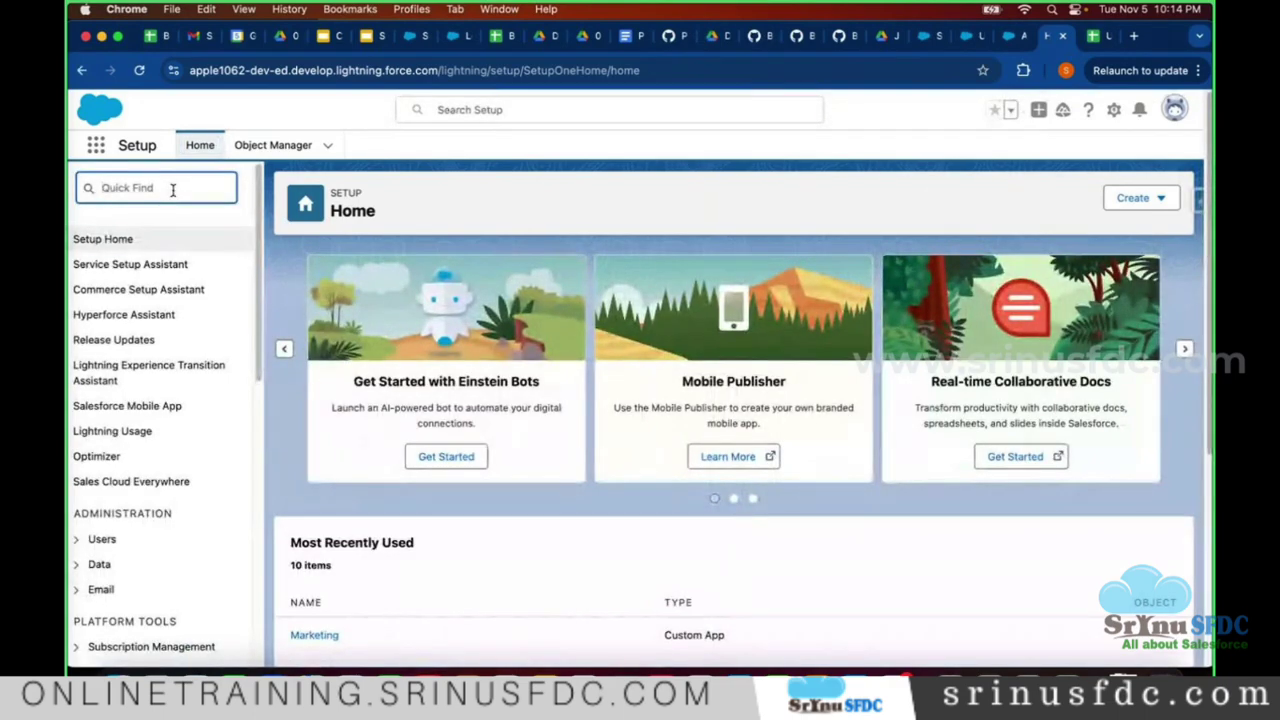
type("comp")
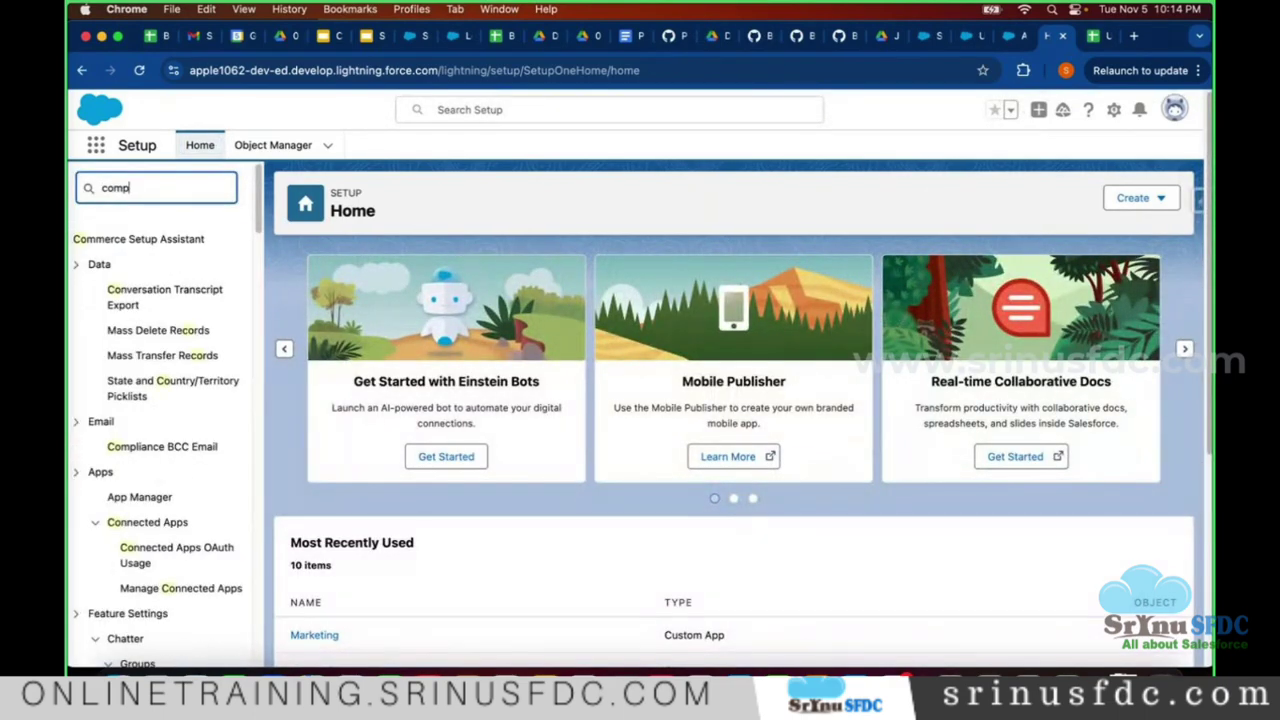
type("any inf")
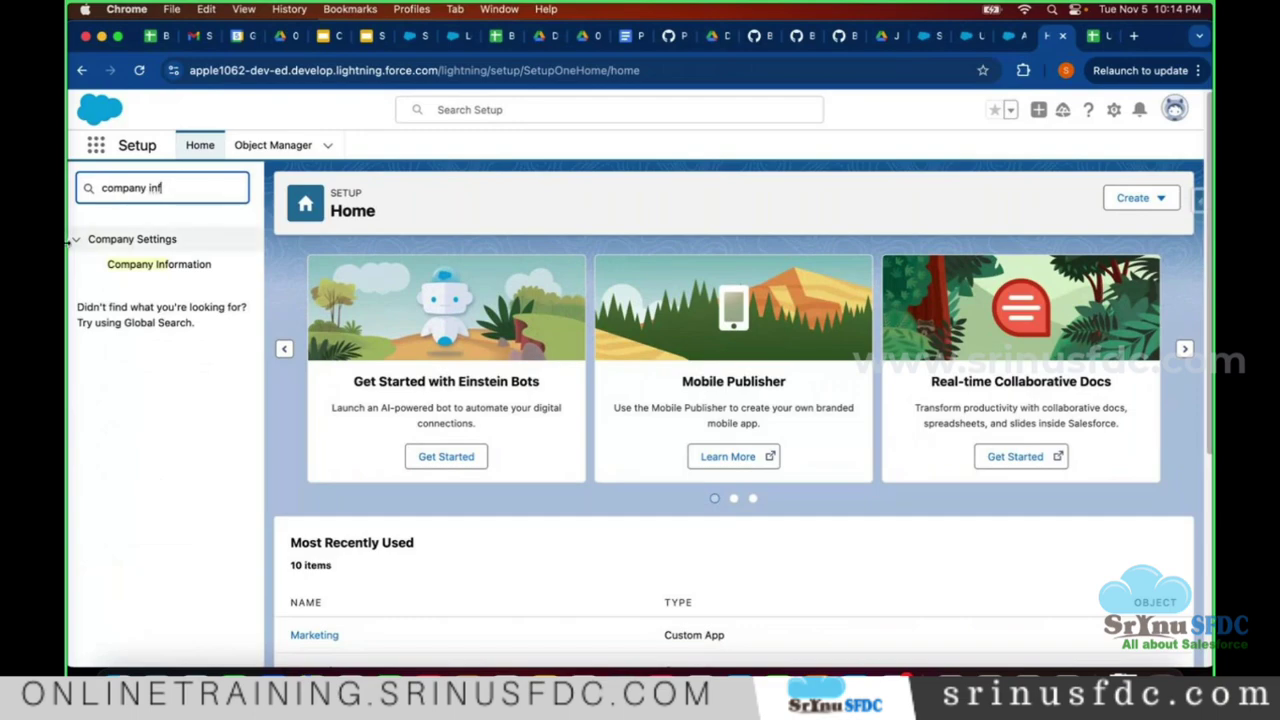
left_click(163, 264)
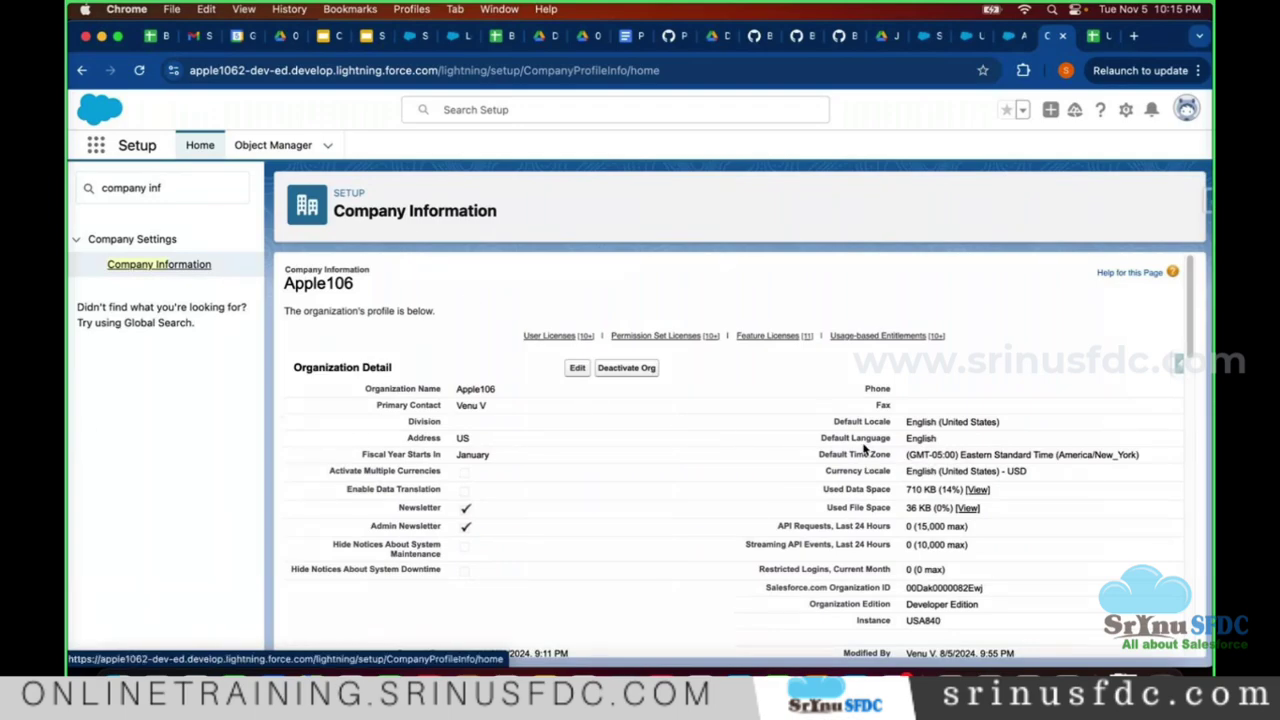
- Highlight the organization name Apple106 and the Instance value USA840
scroll(700, 420, "down", 1)
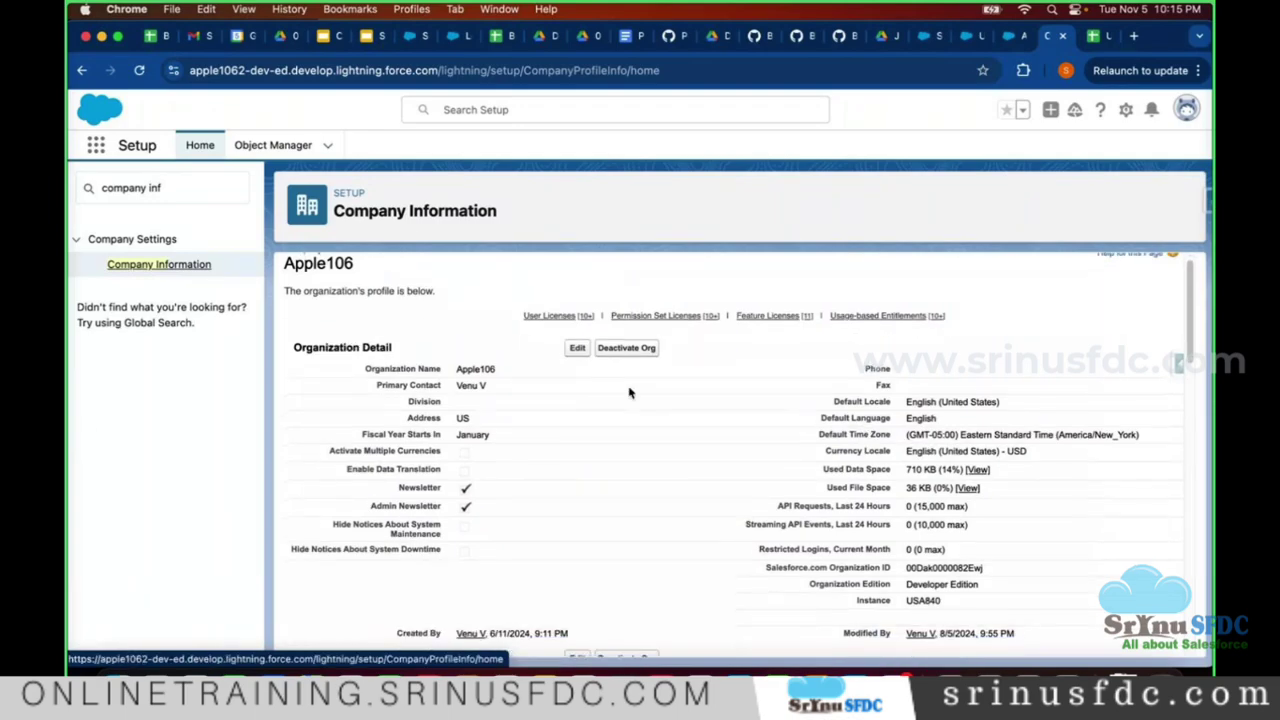
double_click(474, 367)
scroll(460, 383, "down", 1)
scroll(460, 383, "down", 1)
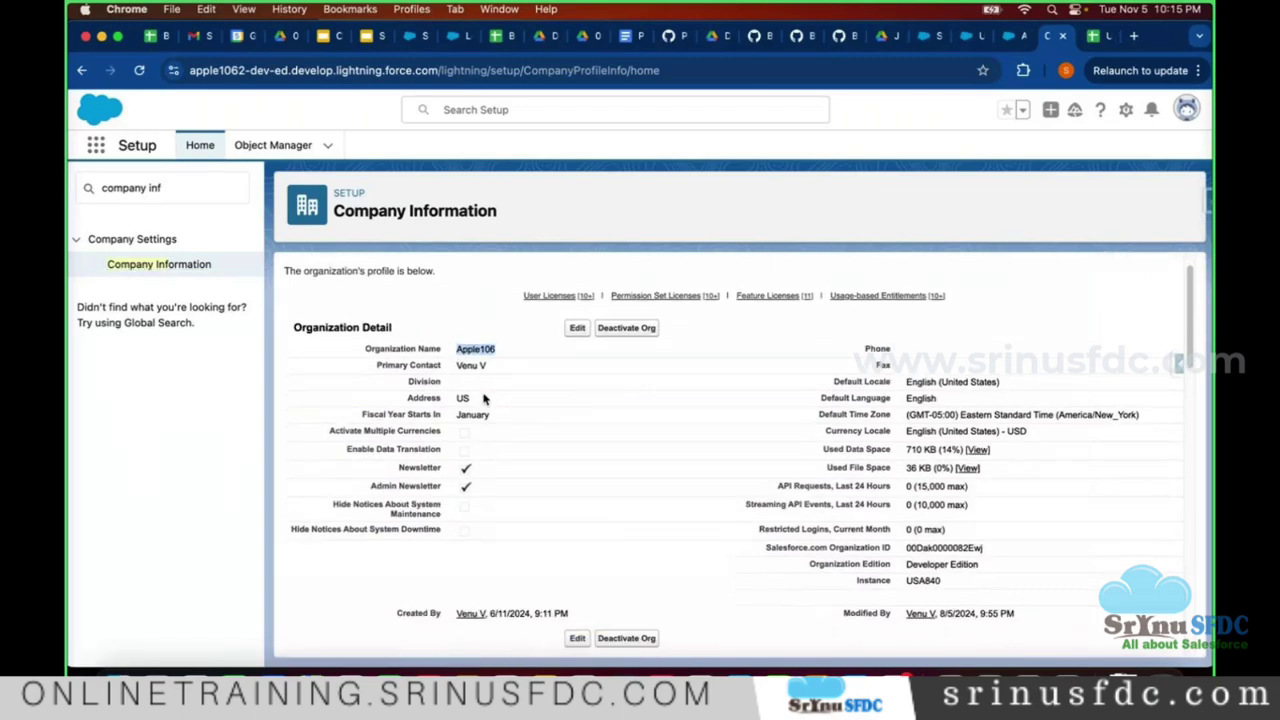
scroll(717, 381, "down", 5)
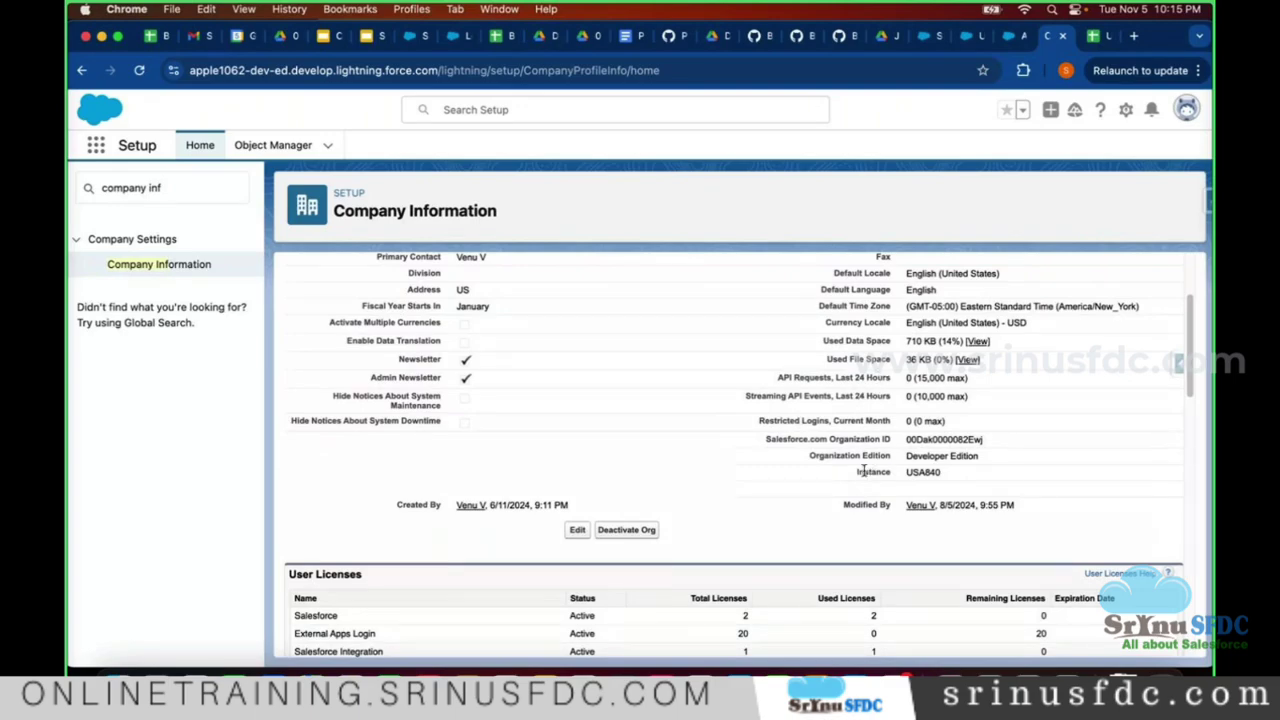
double_click(921, 472)
left_click(364, 38)
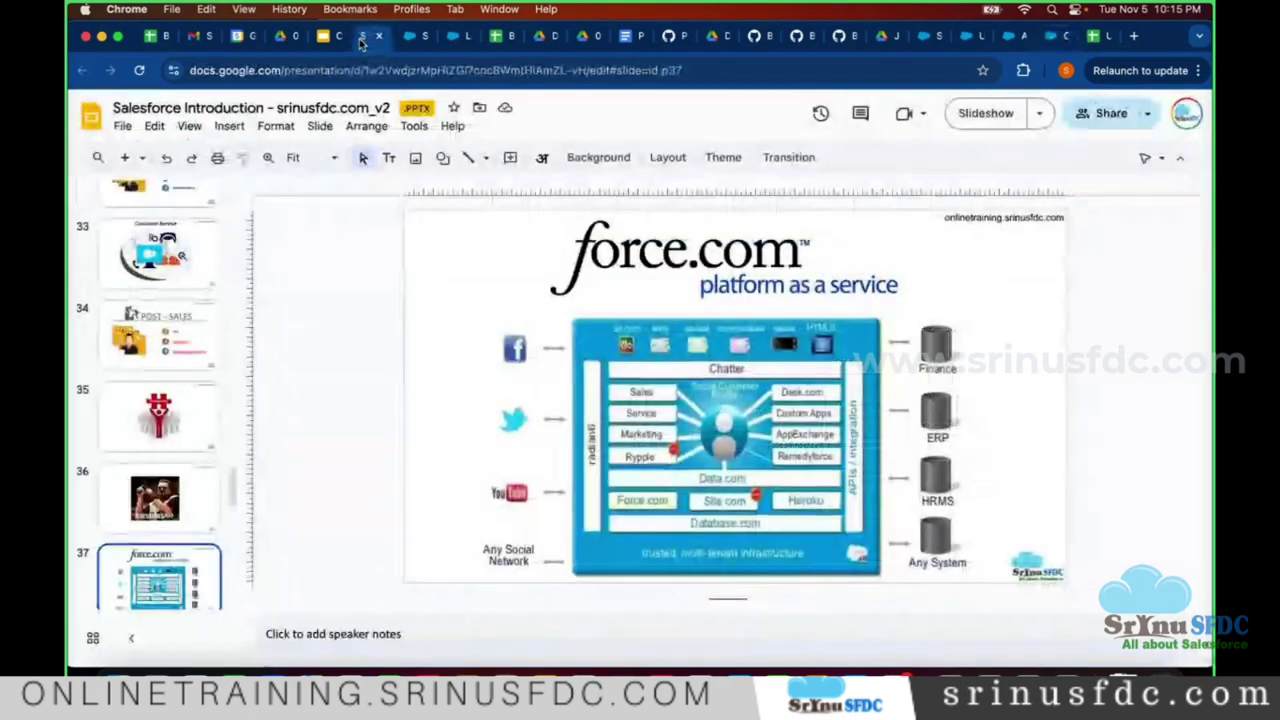
left_click(317, 40)
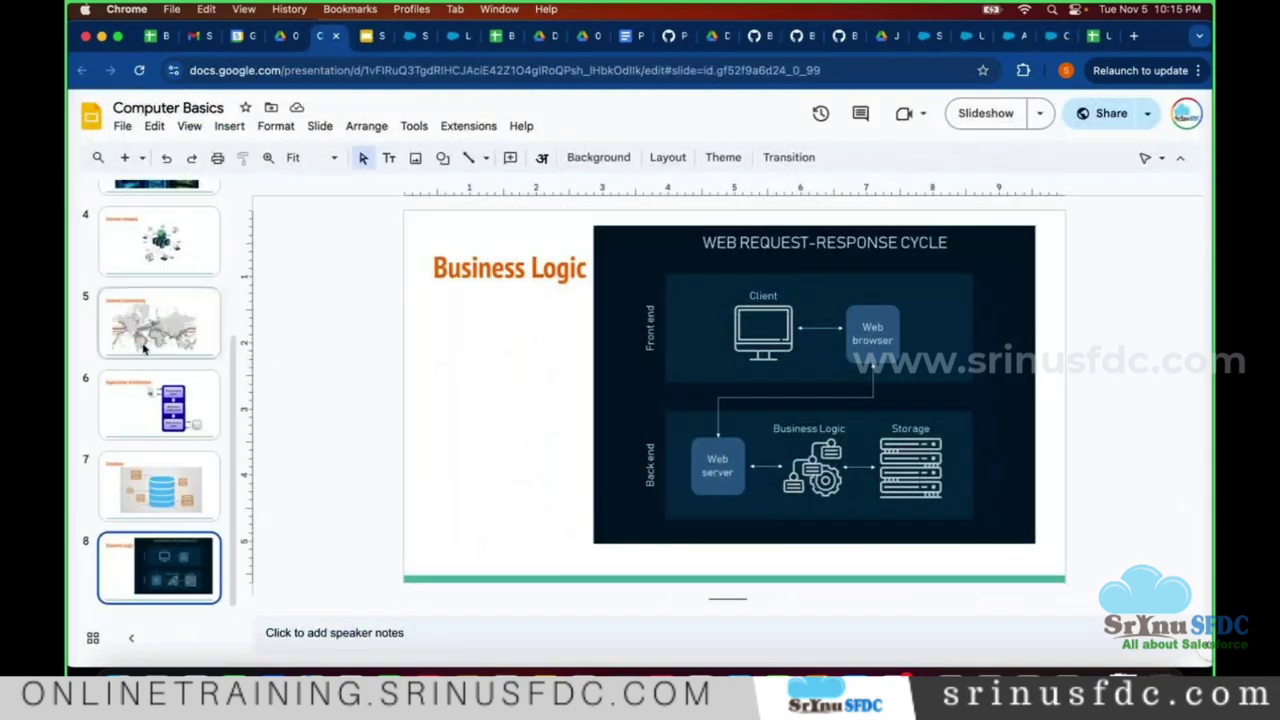
scroll(160, 420, "up", 5)
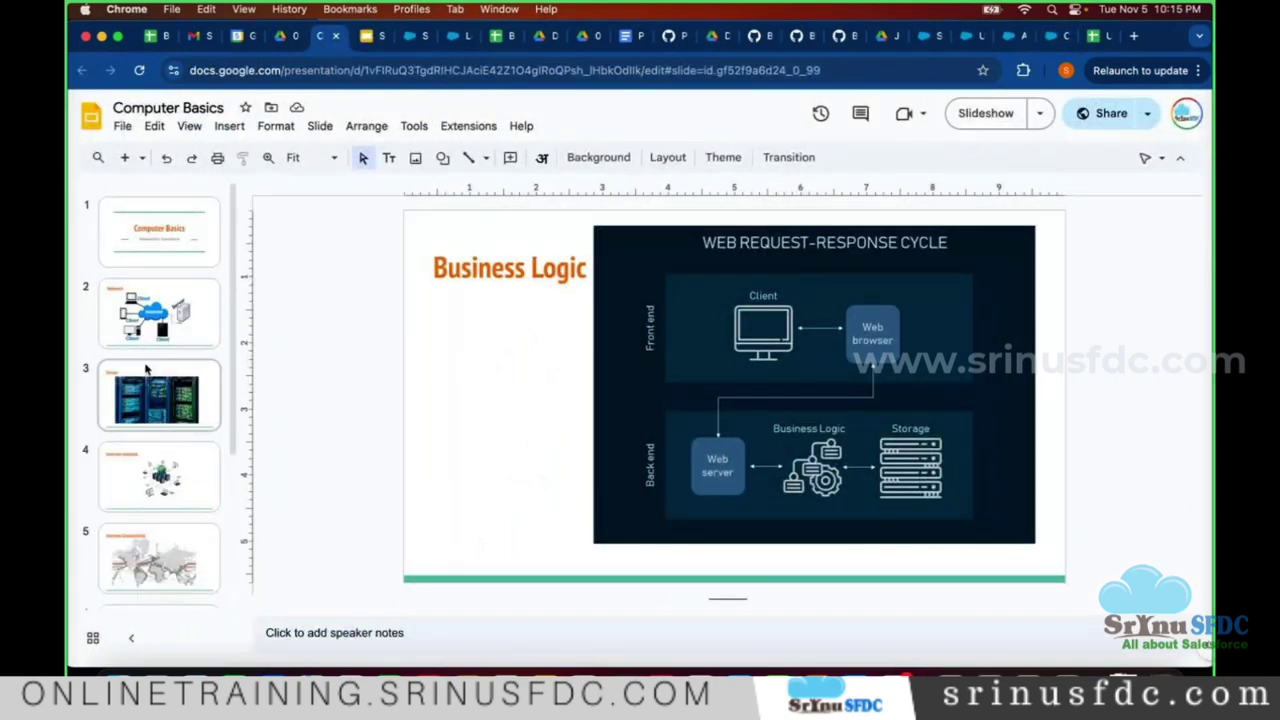
scroll(150, 340, "down", 2)
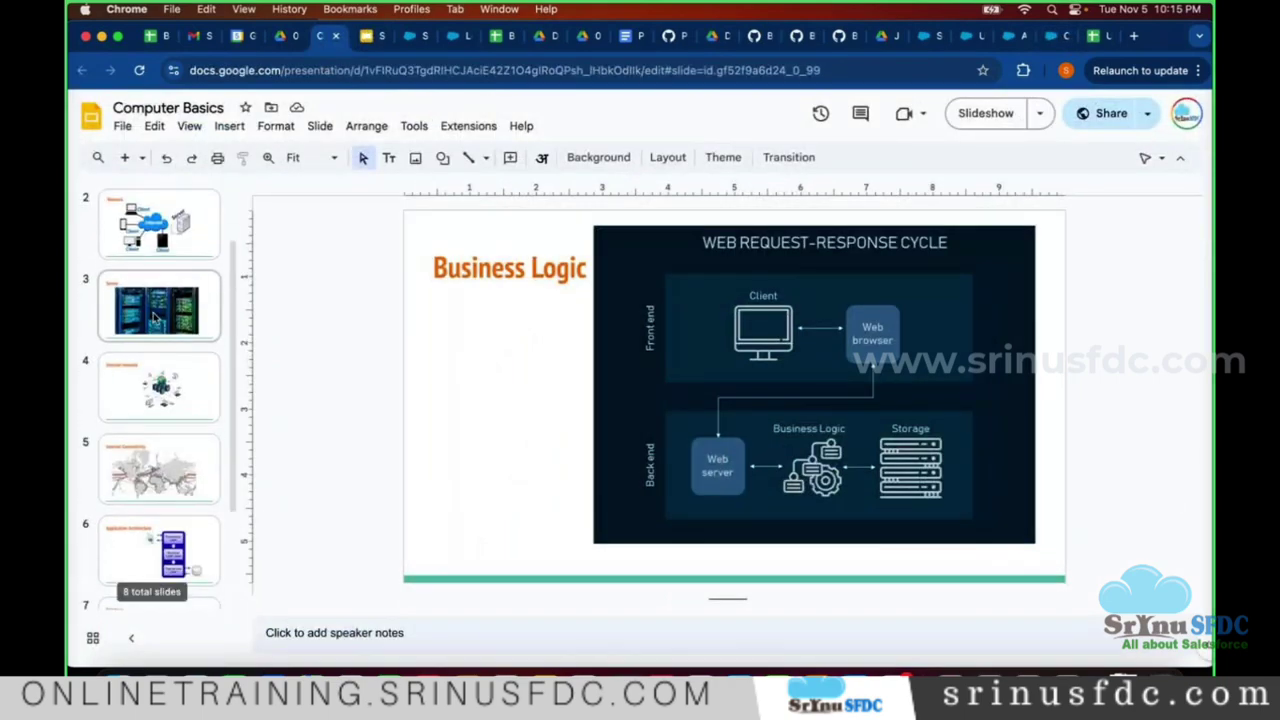
left_click(155, 317)
left_click(151, 400)
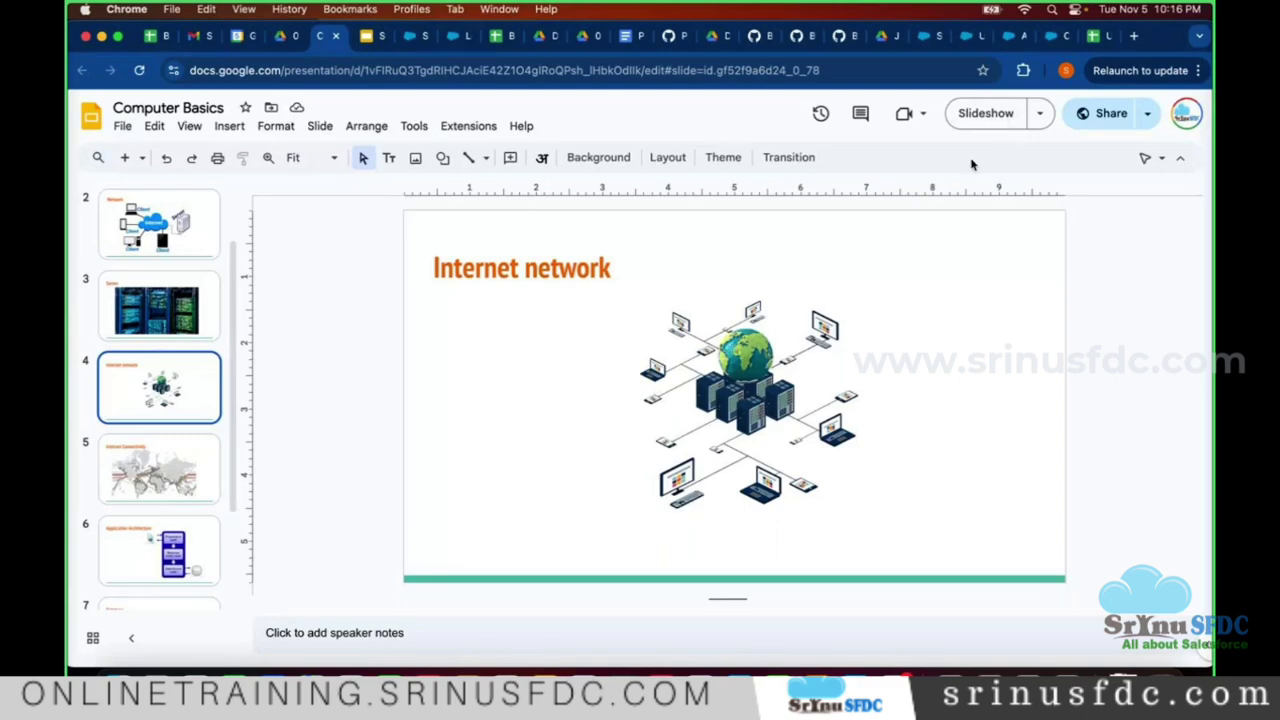
left_click(1050, 35)
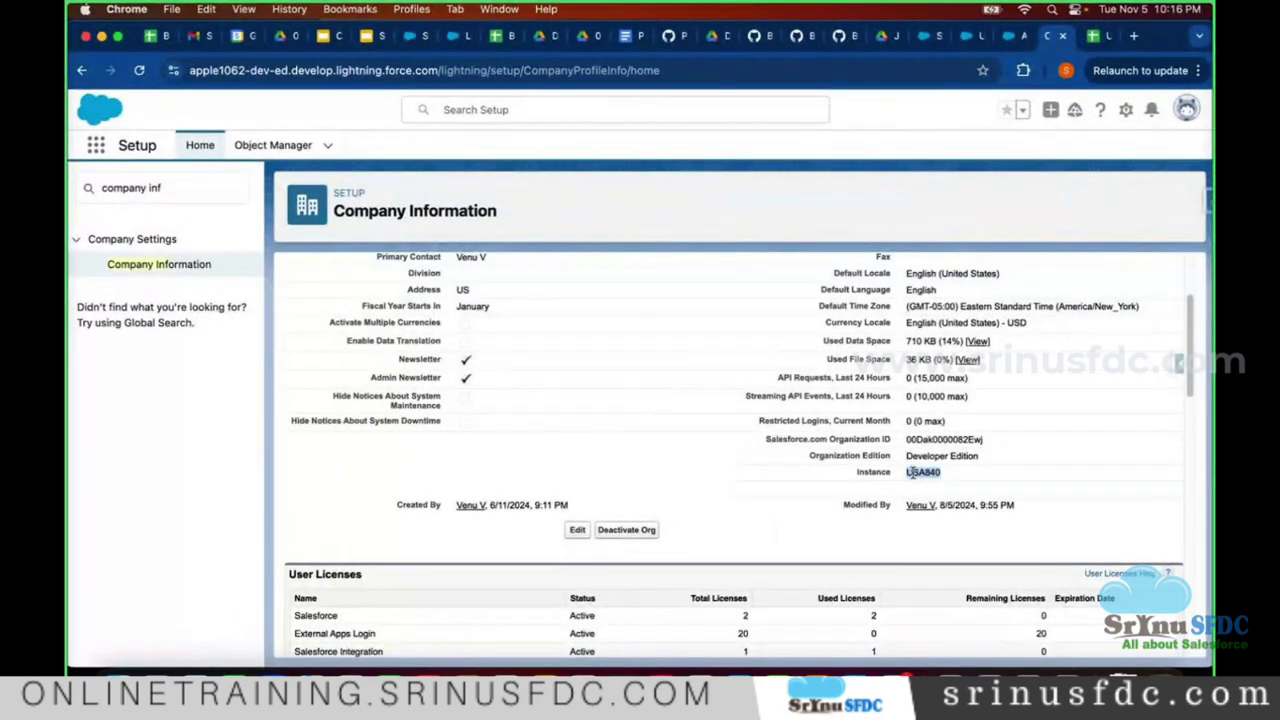
- Search 'trust salesforce' in a new tab and open the Sales and Service instance status page
left_click(1133, 35)
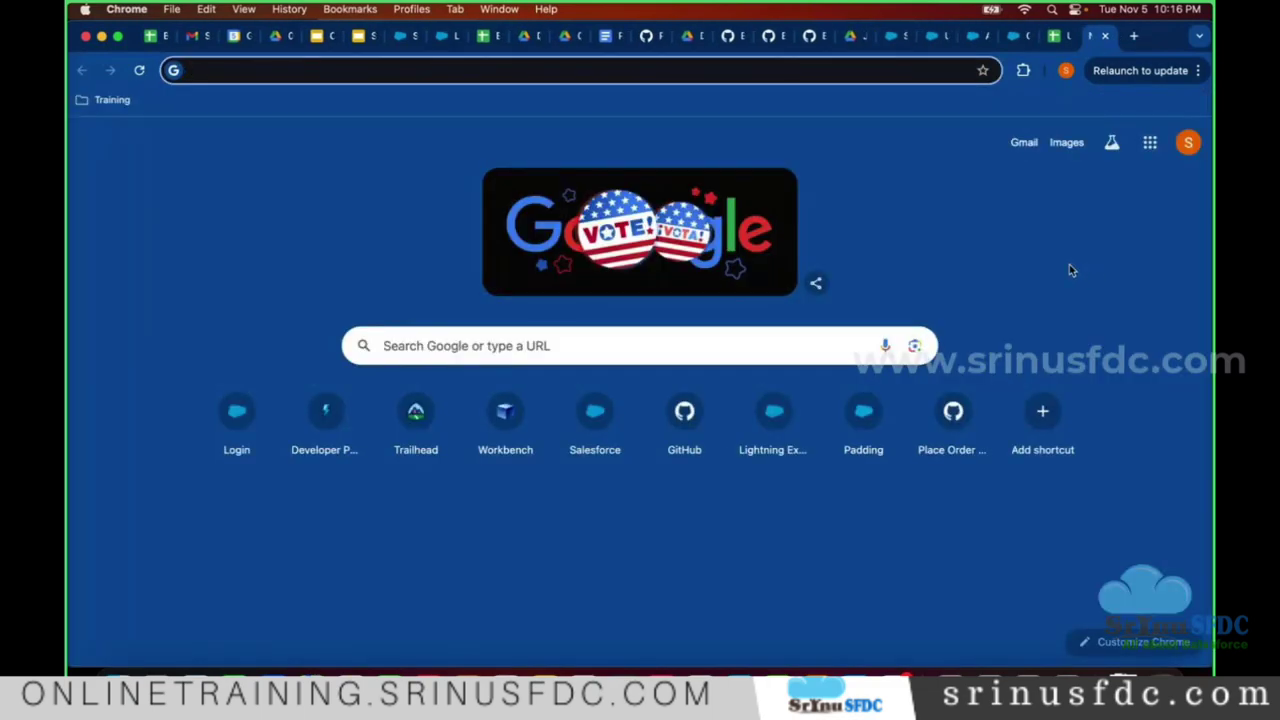
type("trus")
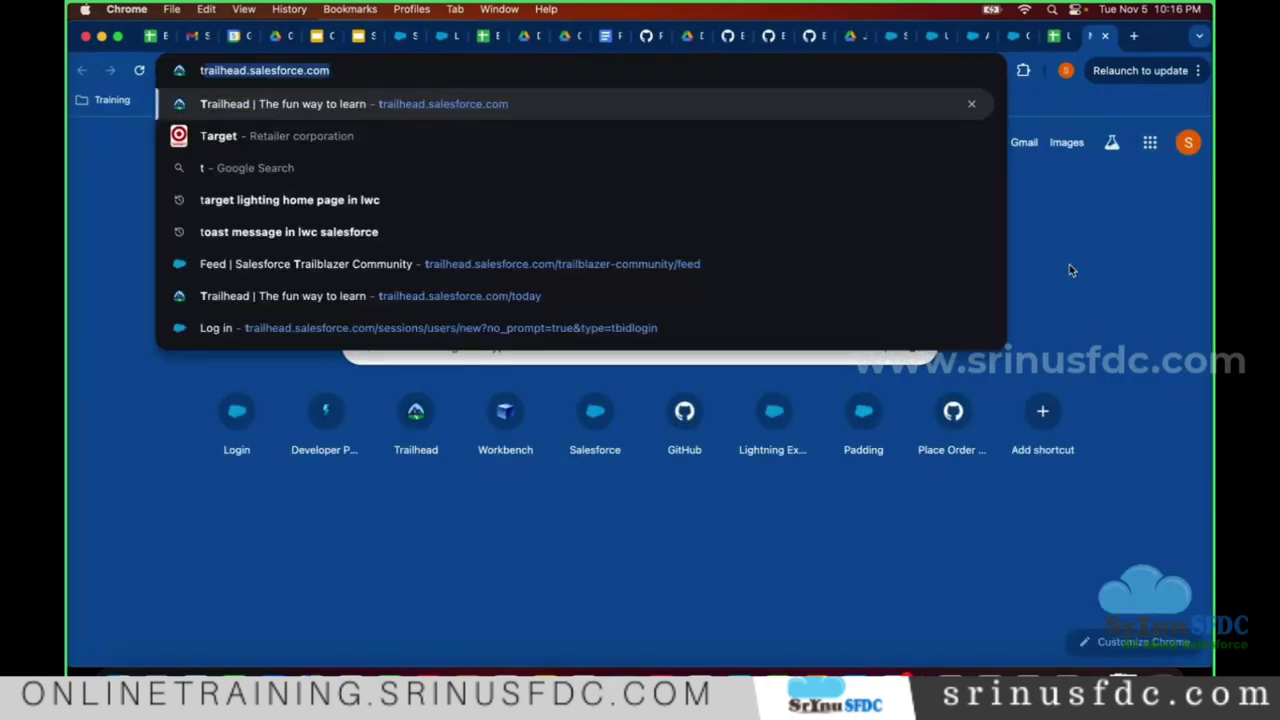
key("BackSpace")
key("BackSpace")
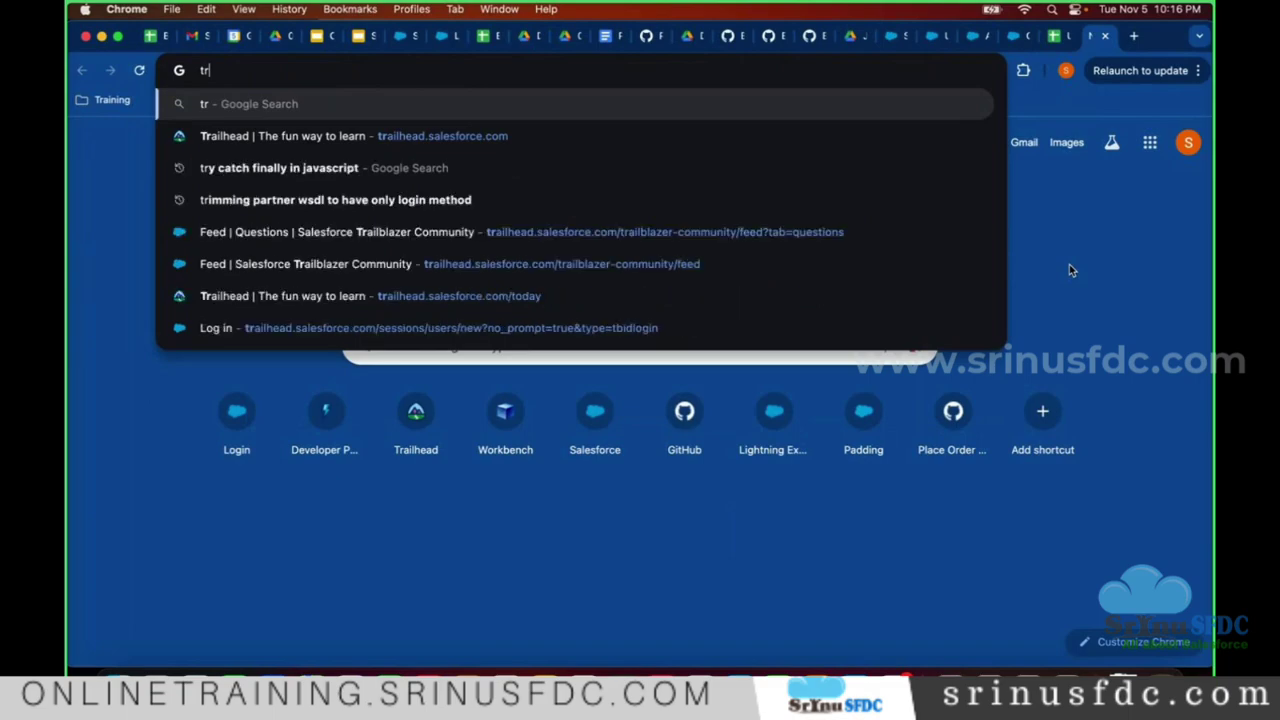
type("ust salesforc")
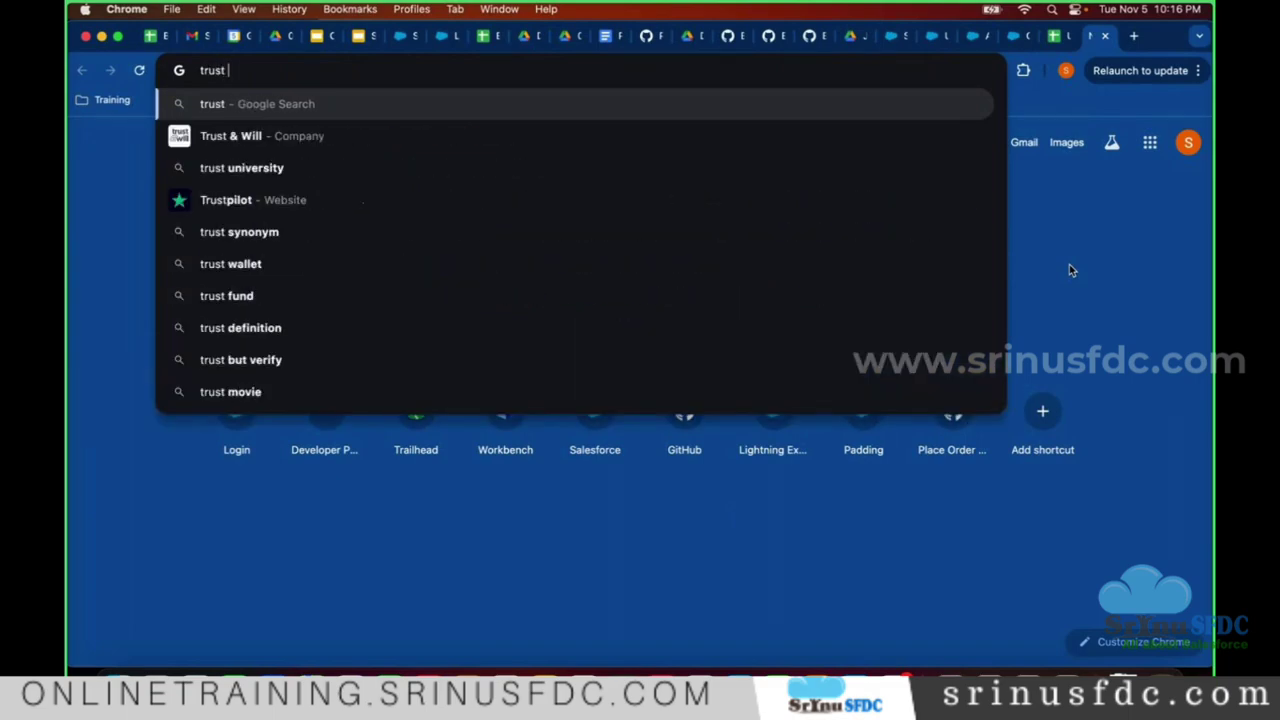
key("Return")
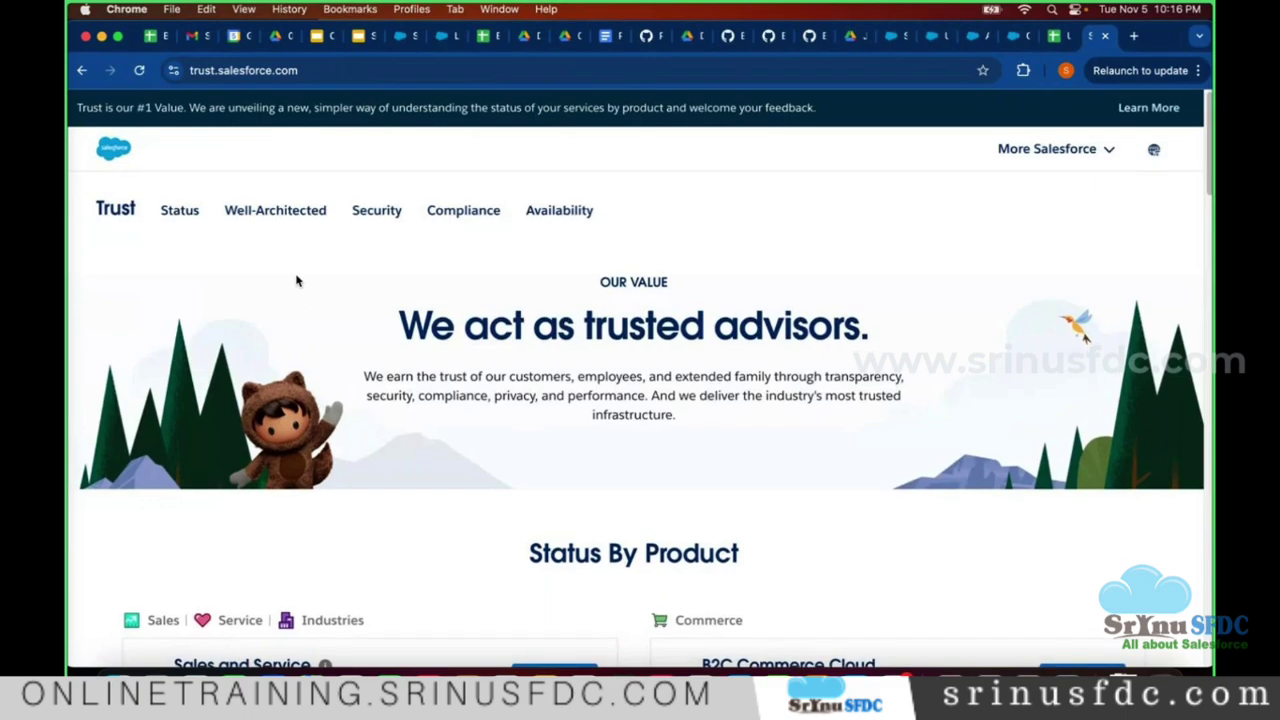
scroll(296, 281, "down", 5)
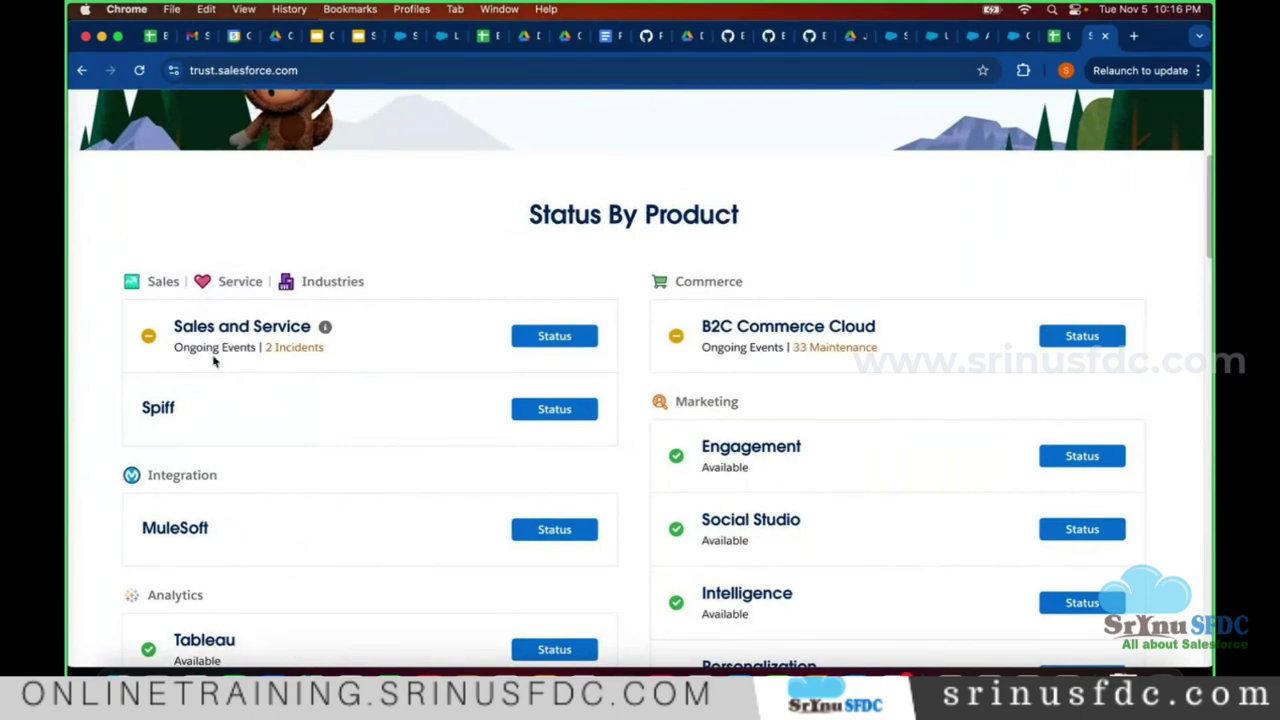
left_click(548, 342)
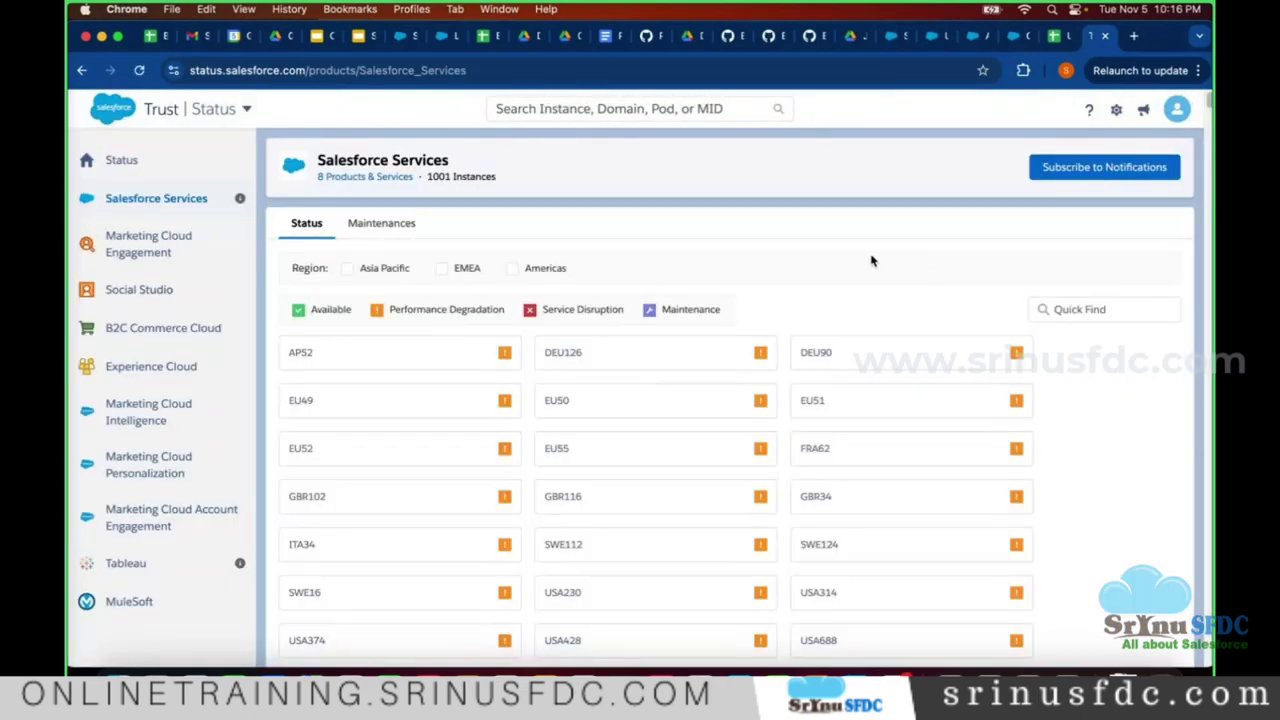
- Scan the instance grid and find USA840 with the page search
scroll(917, 277, "down", 10)
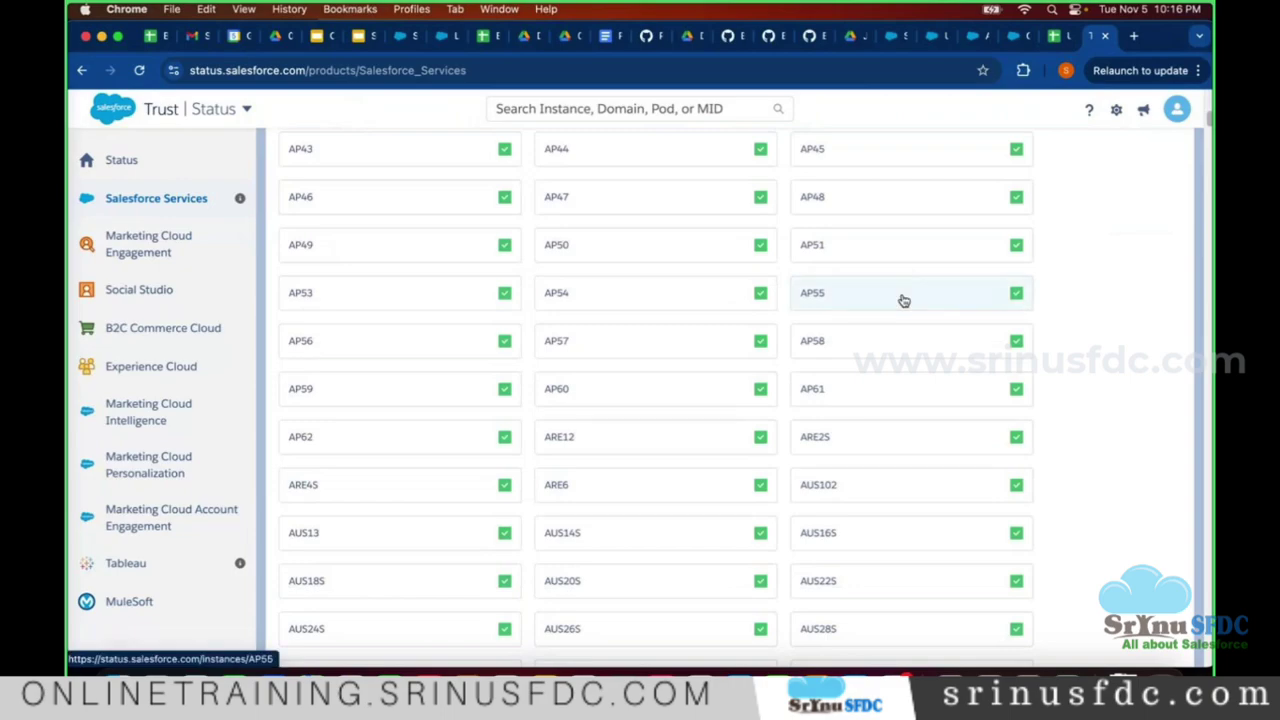
scroll(700, 278, "up", 10)
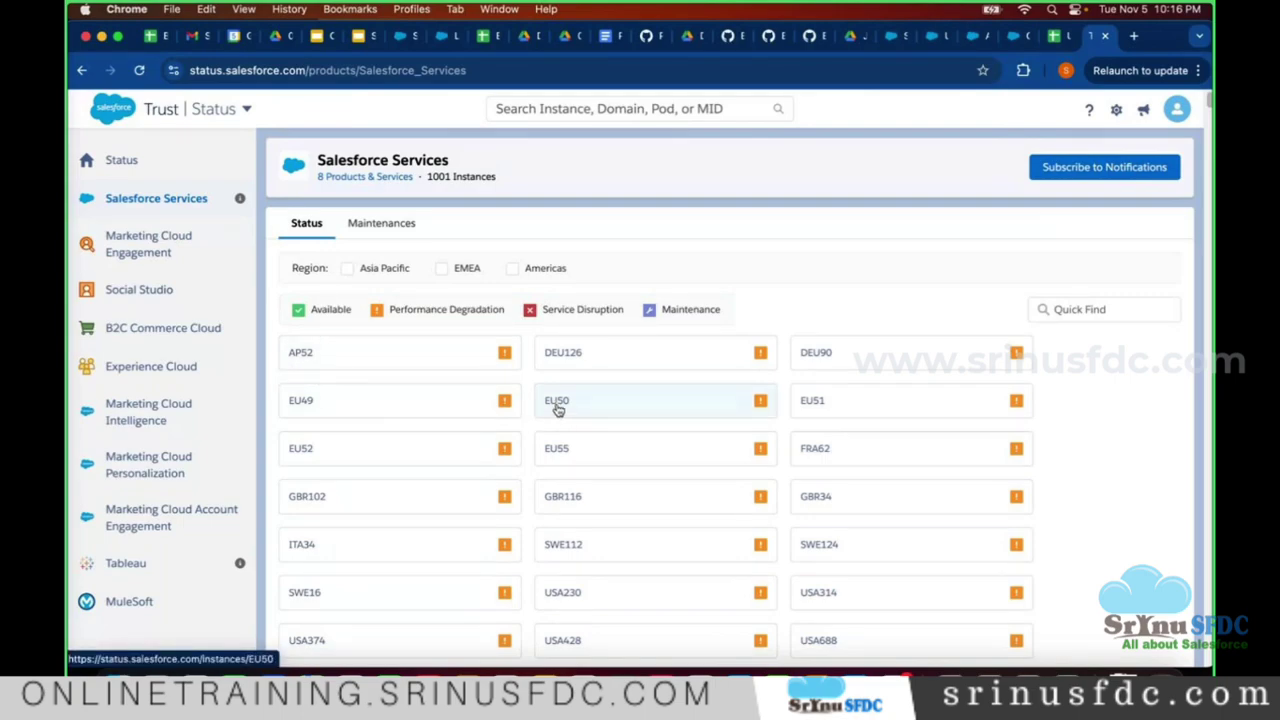
scroll(550, 410, "down", 1)
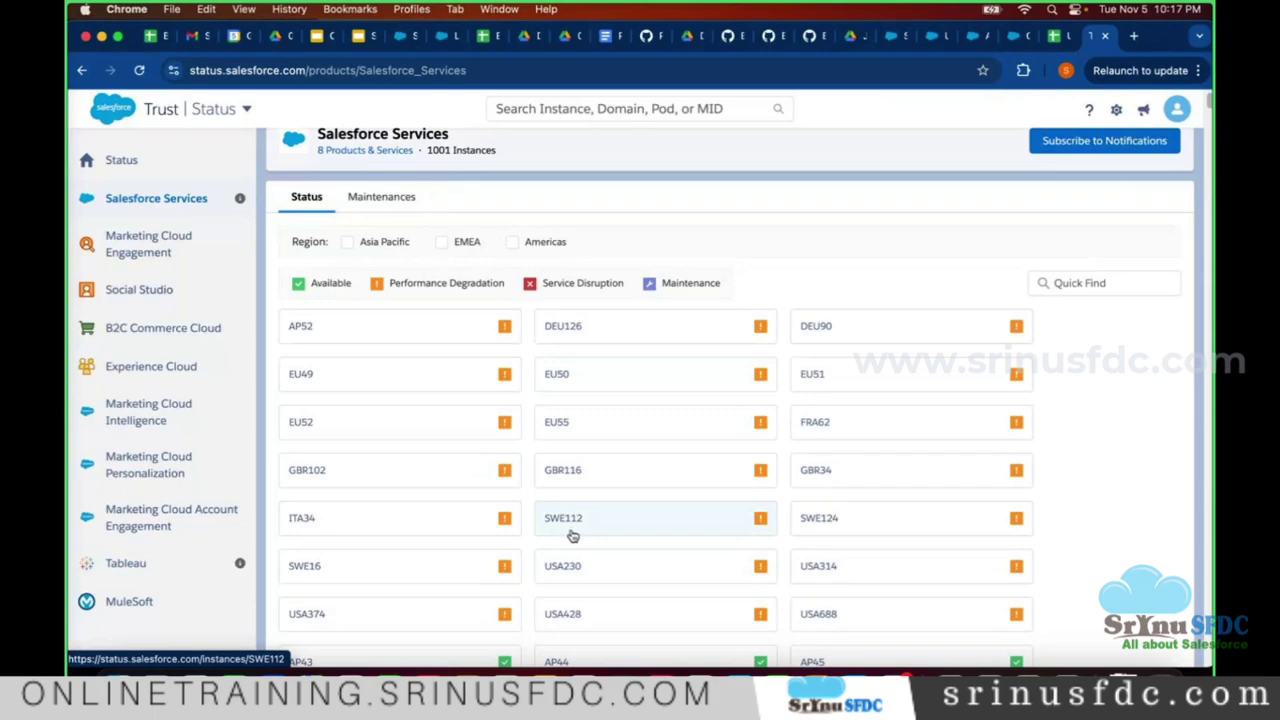
scroll(565, 540, "down", 1)
scroll(597, 553, "down", 5)
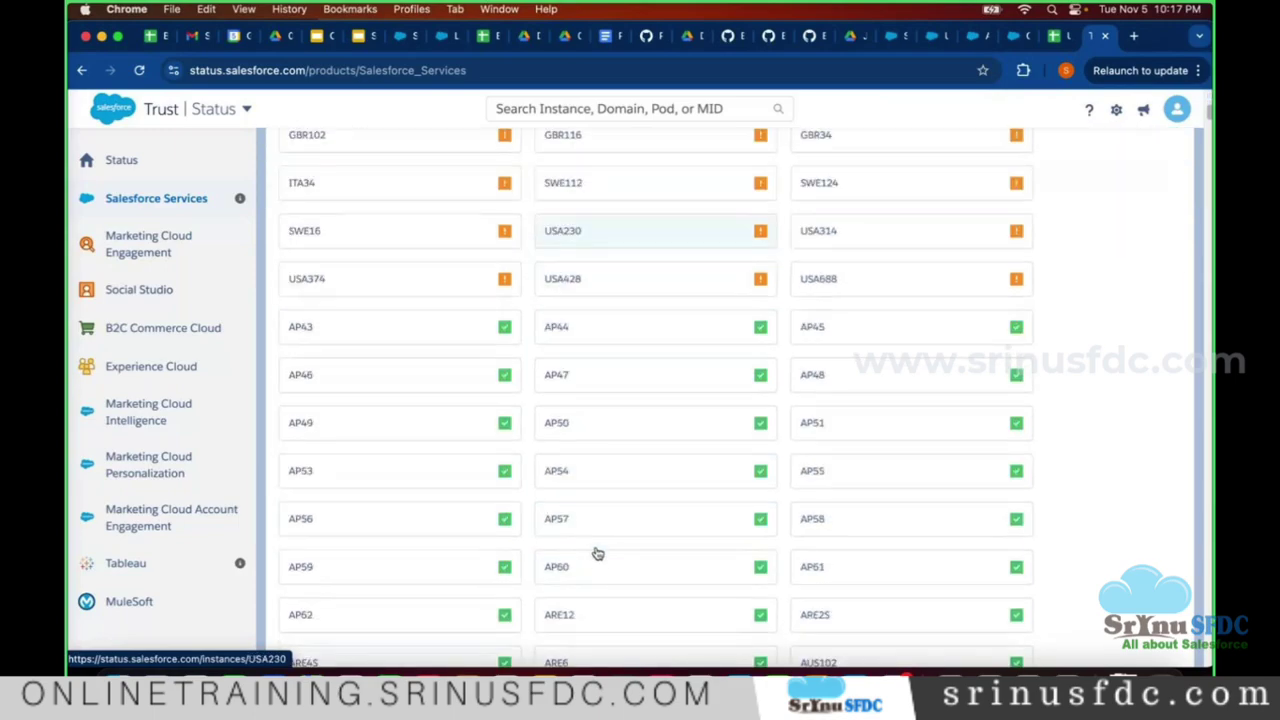
scroll(466, 500, "down", 10)
scroll(425, 400, "down", 5)
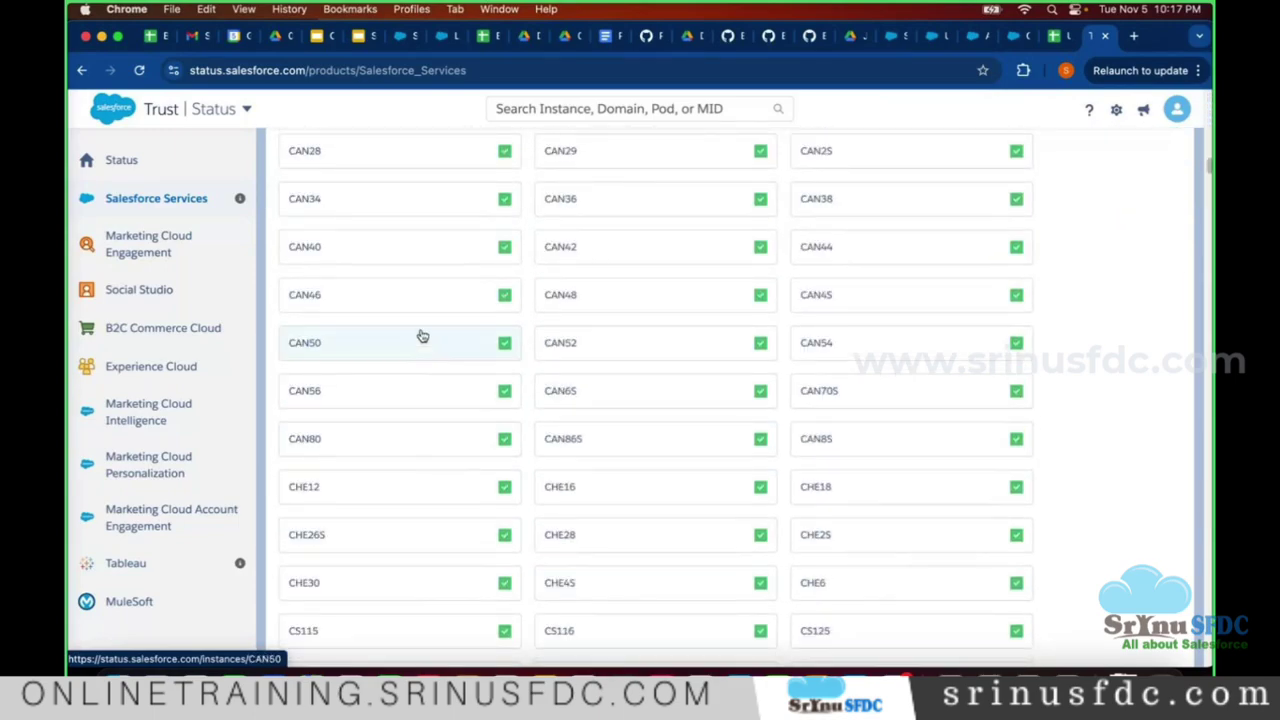
scroll(410, 345, "up", 15)
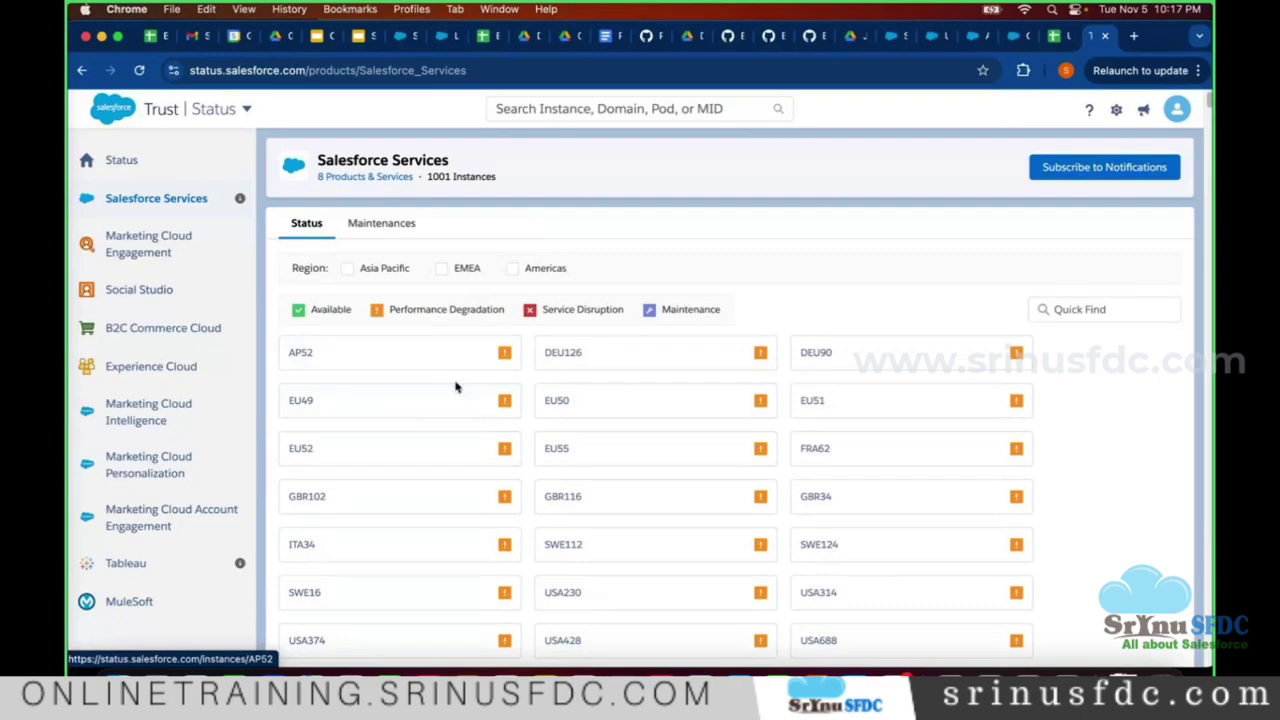
key("super+f")
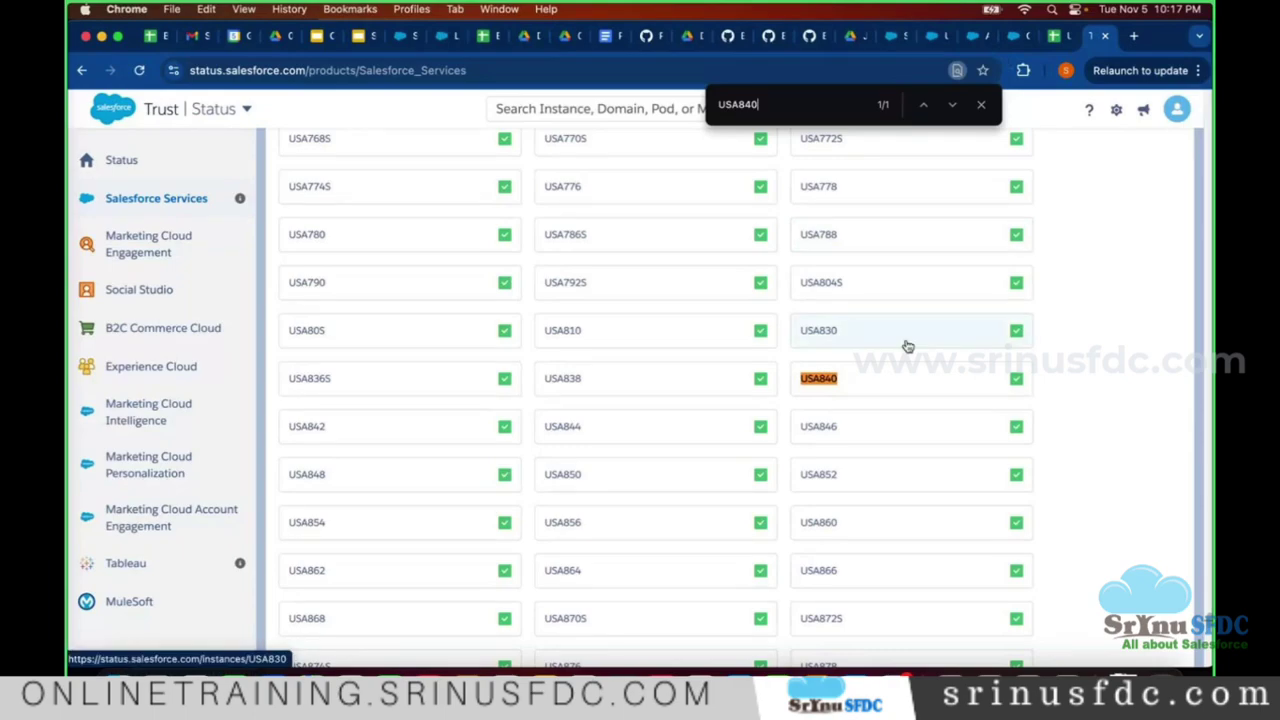
- Open the USA840 instance page showing Winter '25 Patch 11.12, Americas, all services available
left_click(848, 387)
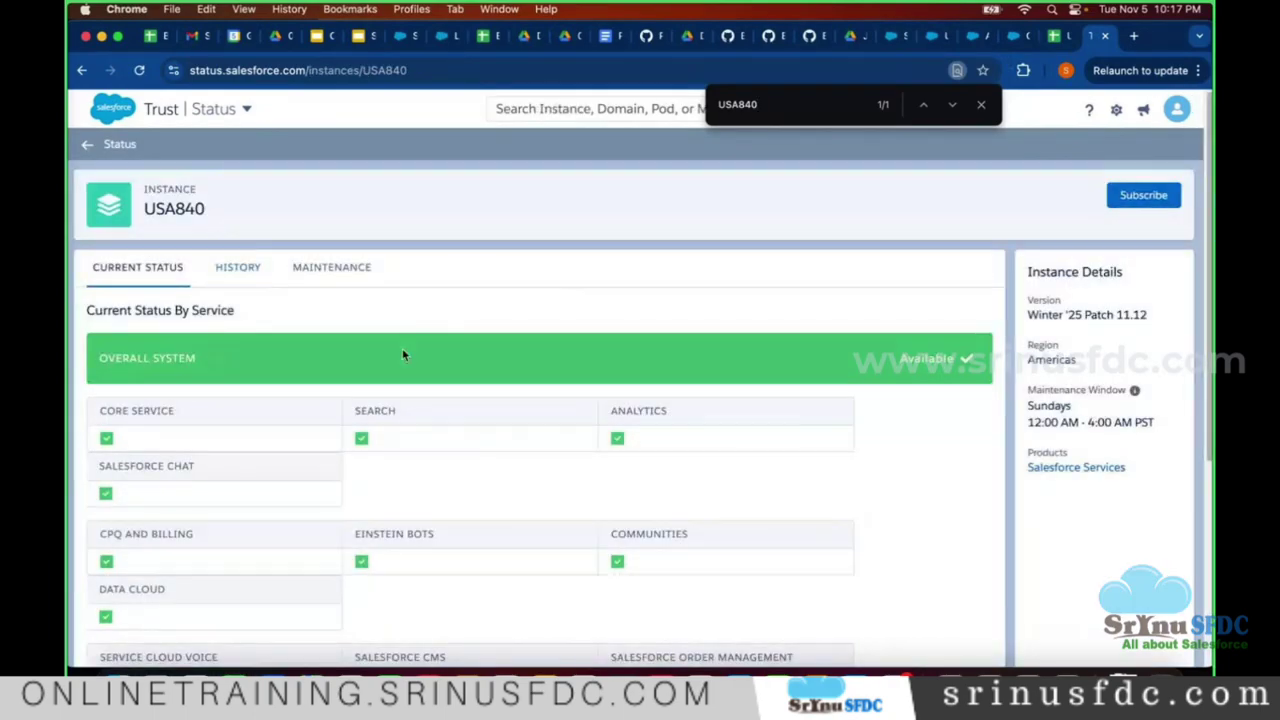
scroll(402, 350, "down", 5)
scroll(360, 335, "up", 5)
left_click(1018, 38)
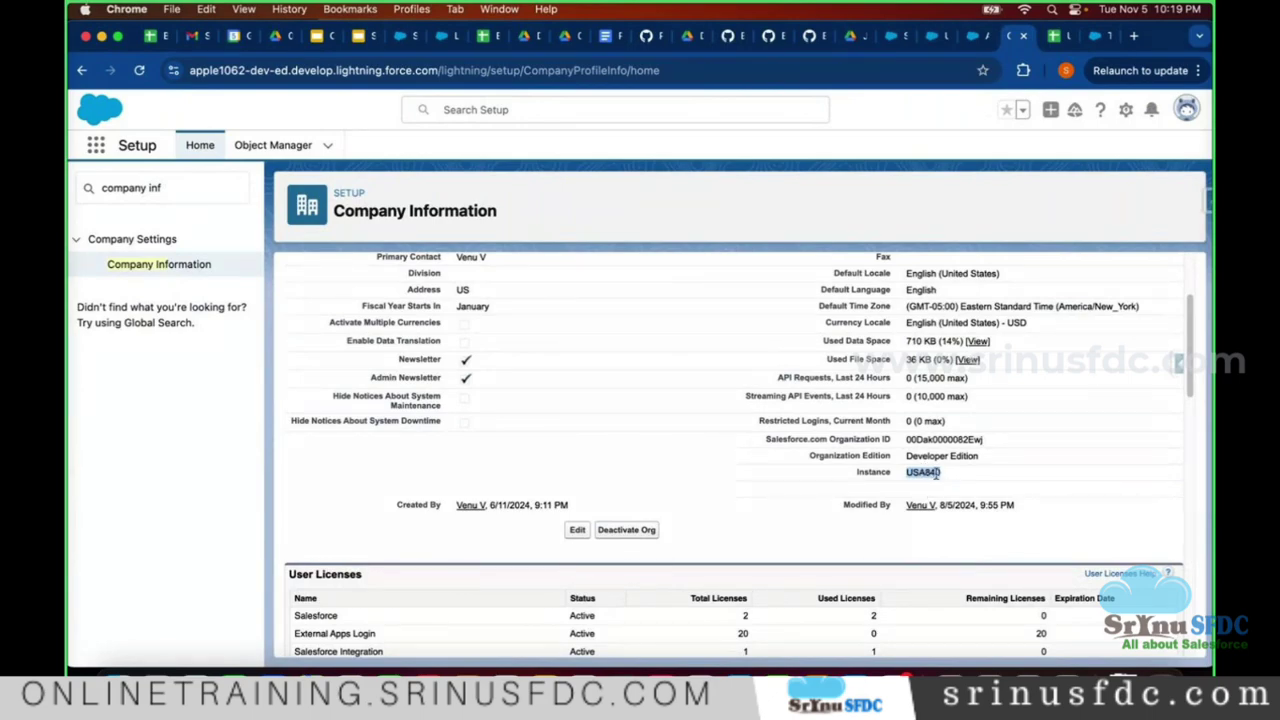
left_click(1097, 36)
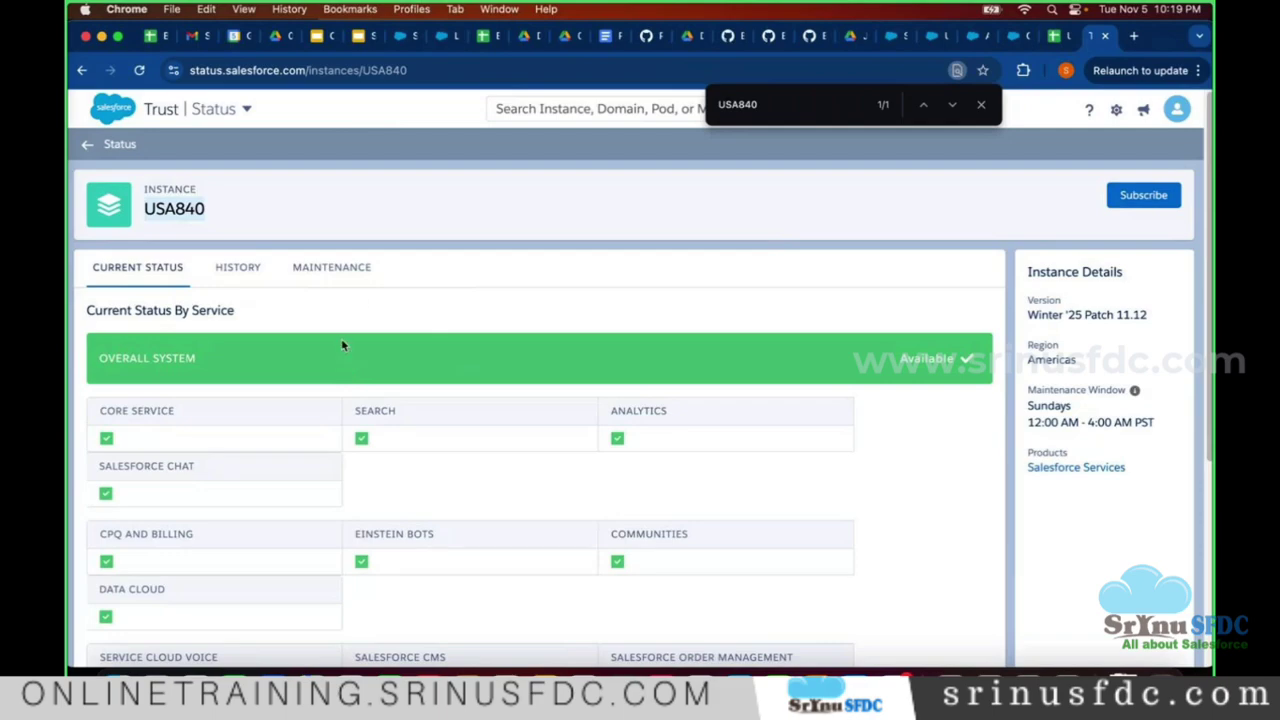
- Bring up the Salesforce Introduction deck at slide 6, the Multi-Tenant Architecture diagram
left_click(355, 36)
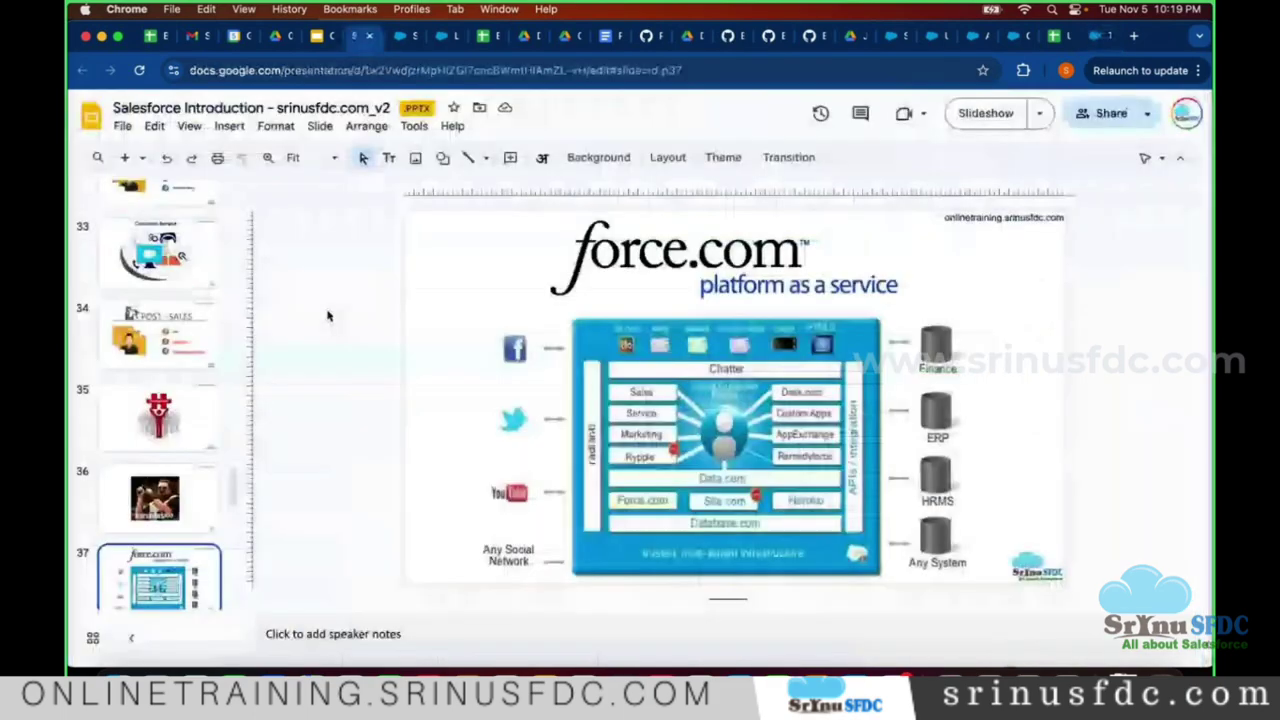
scroll(155, 348, "up", 8)
scroll(155, 348, "up", 20)
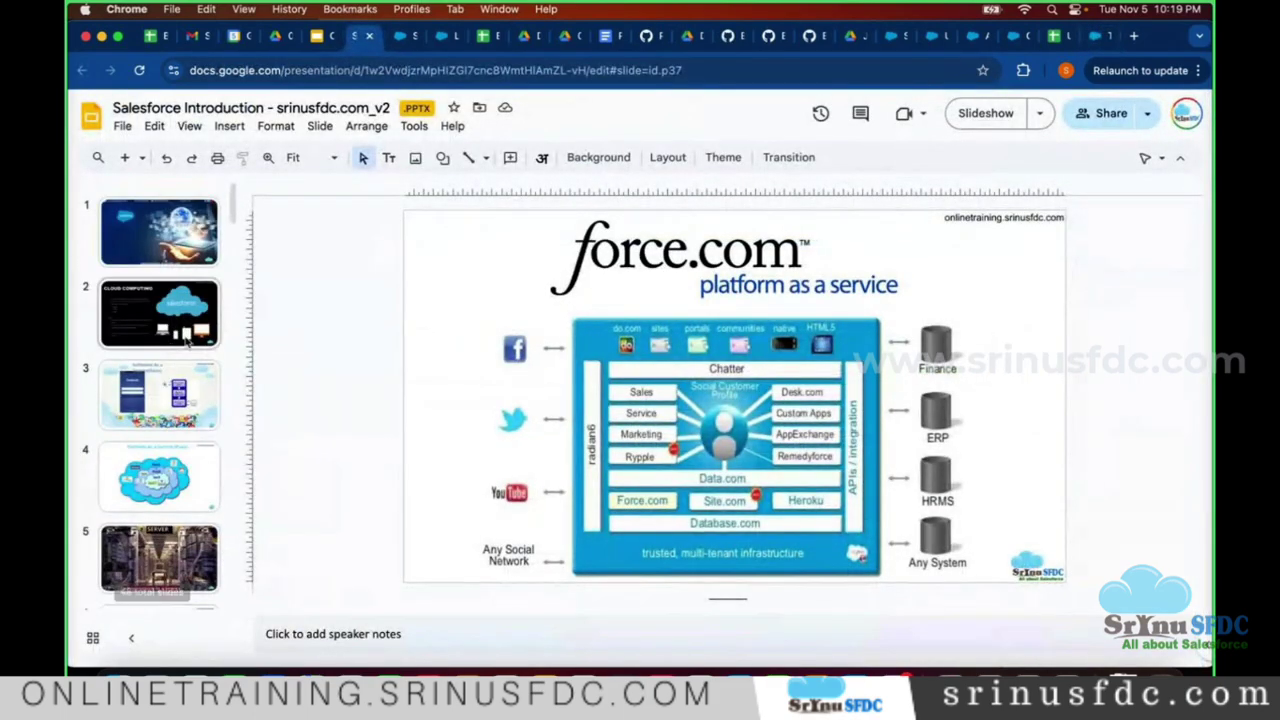
scroll(178, 352, "down", 5)
left_click(155, 328)
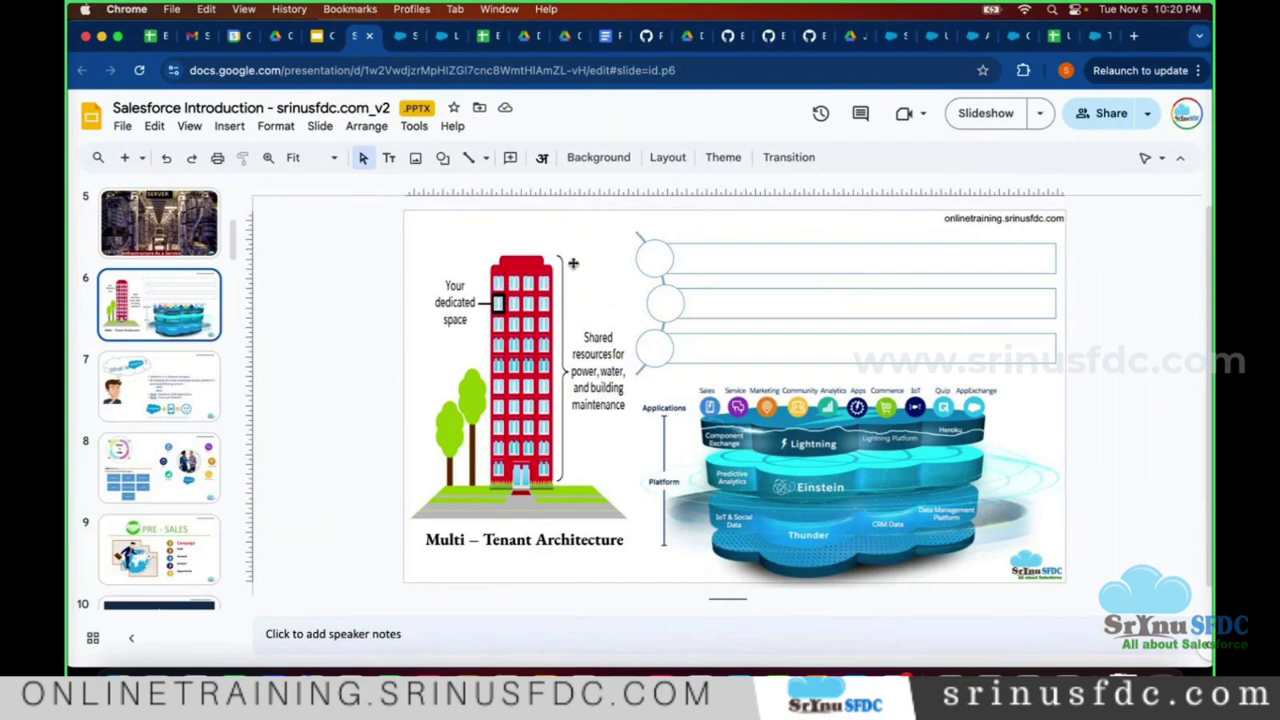
- Return to the Salesforce Trust USA840 instance status page
left_click(1095, 37)
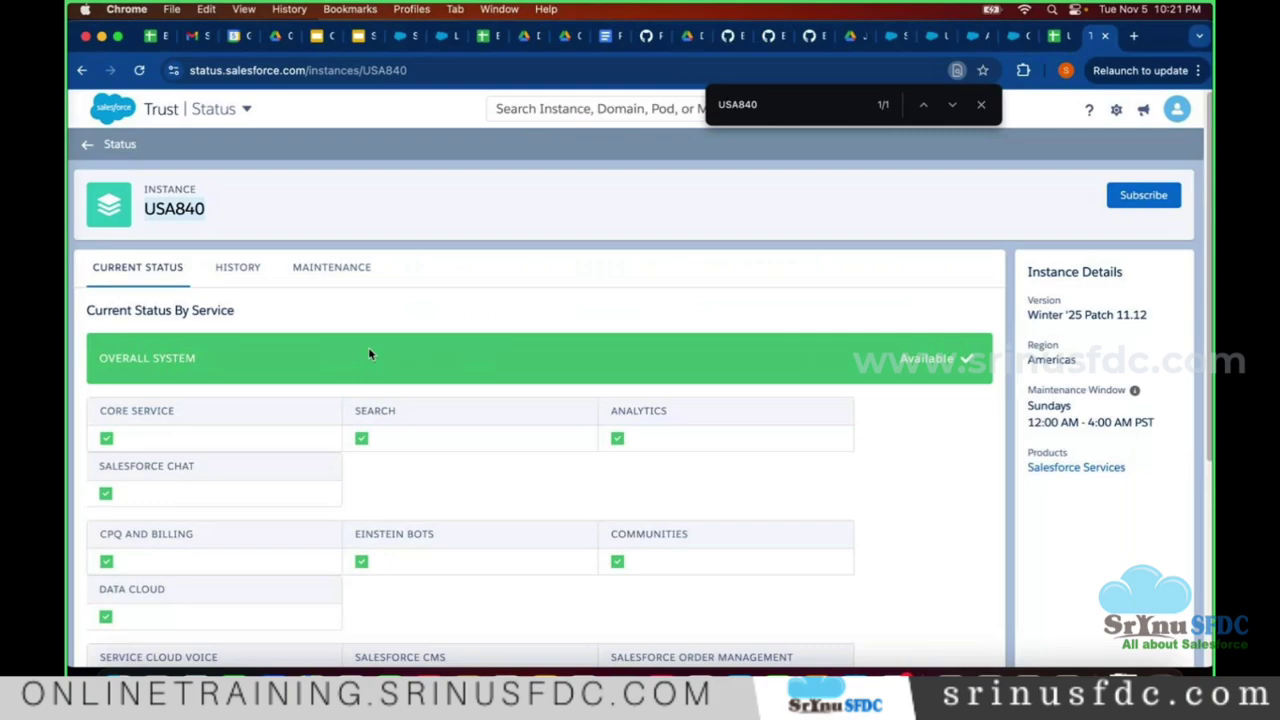
triple_click(1052, 318)
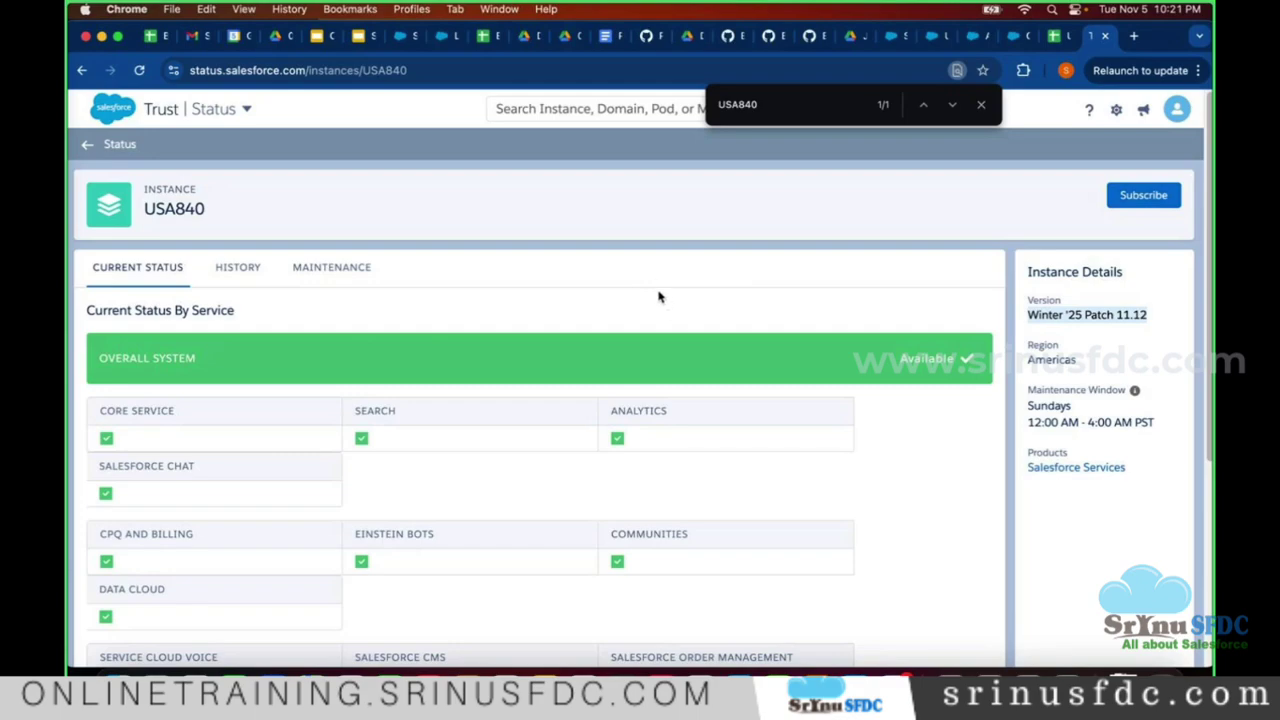
- Go back to Salesforce Status and bring up the Salesforce Services instance list at the AUS rows
left_click(88, 147)
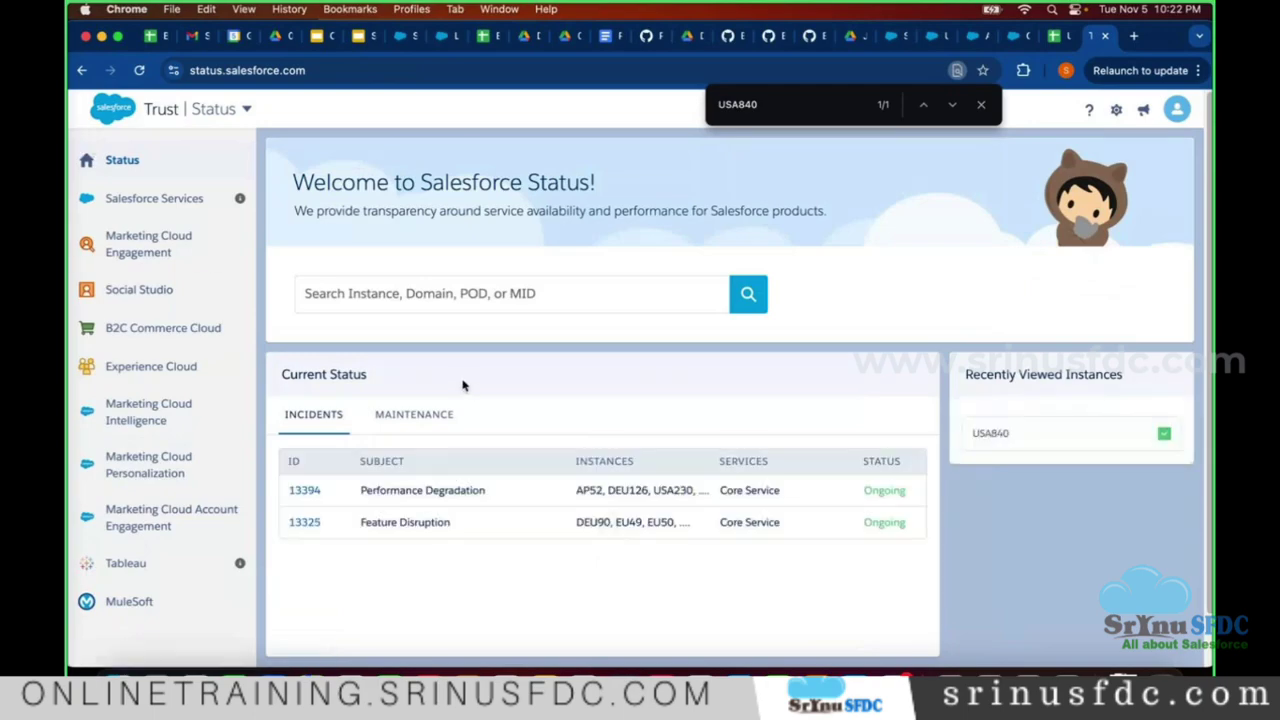
left_click(127, 199)
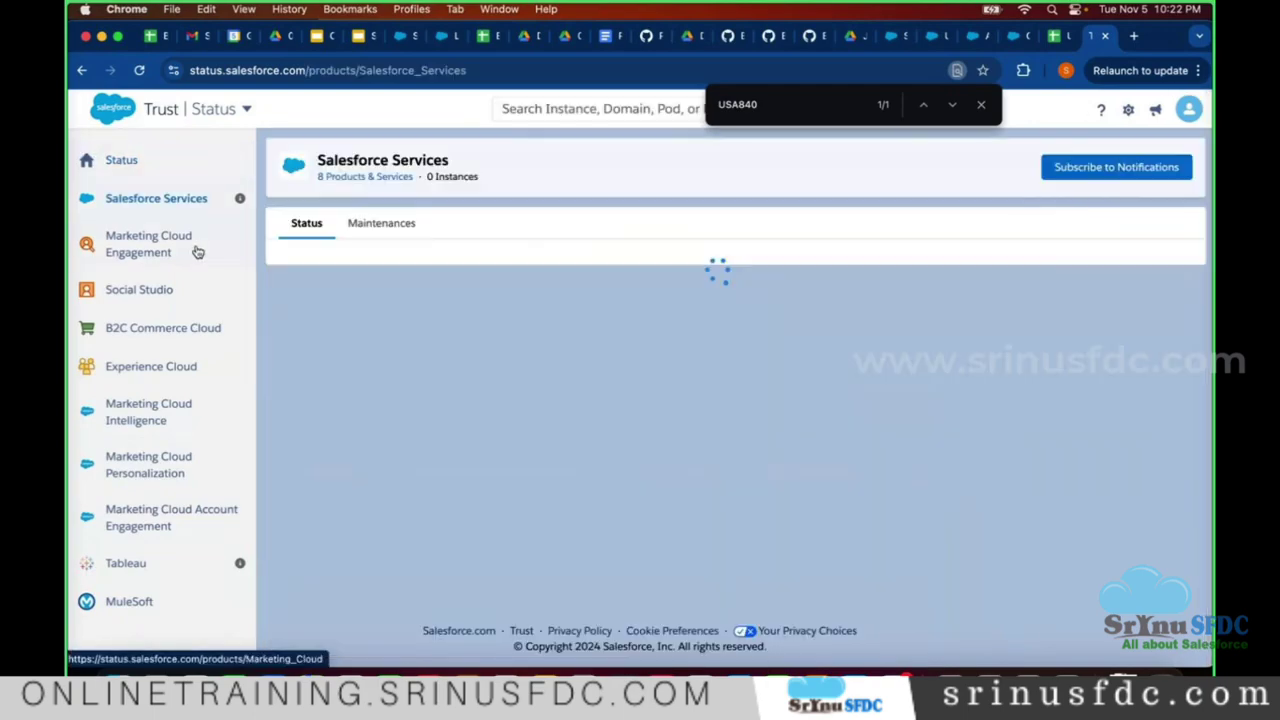
scroll(580, 369, "down", 3)
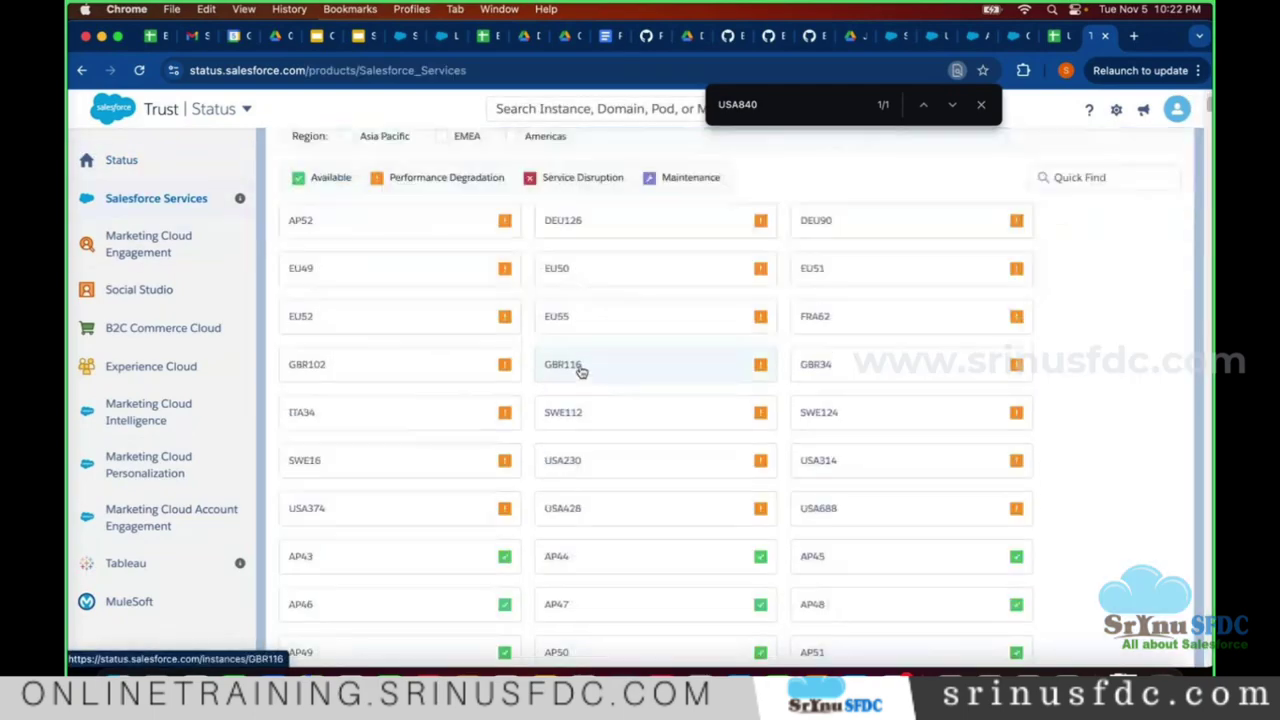
scroll(574, 380, "up", 1)
scroll(574, 380, "up", 1)
scroll(574, 380, "down", 10)
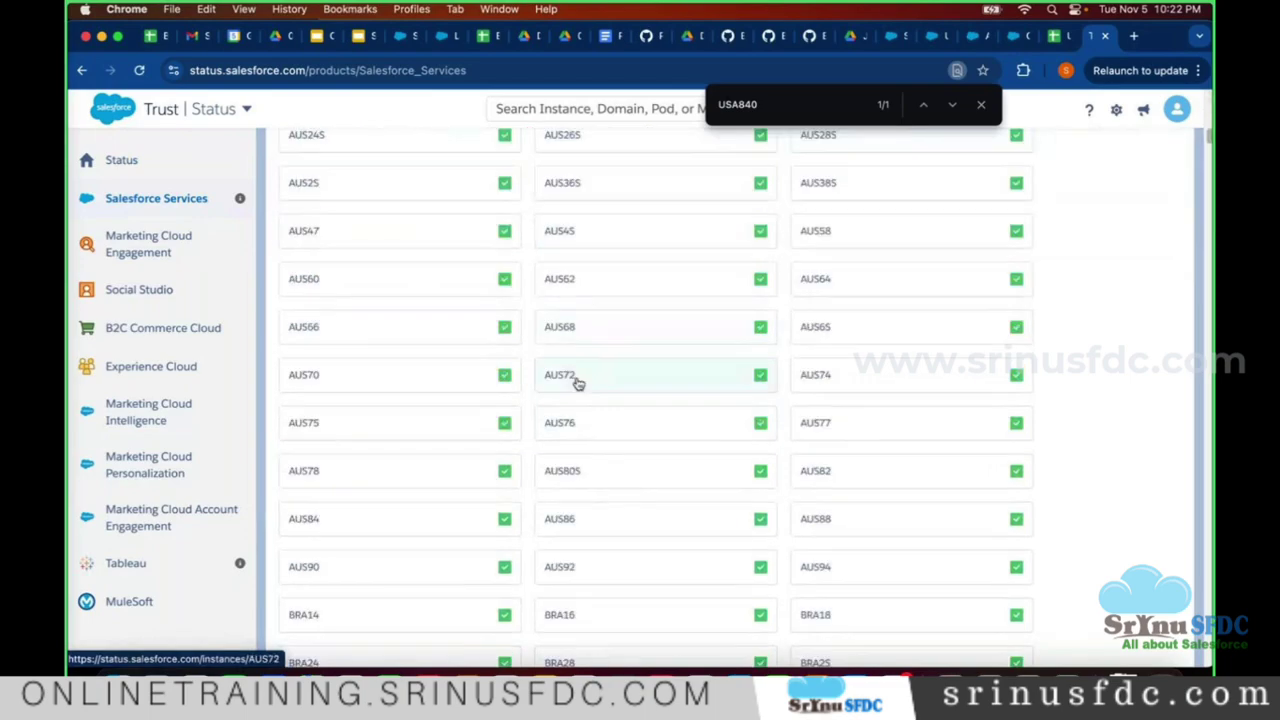
- Open the AUS72 instance page: Asia Pacific, Saturday 15:00–19:00 UTC maintenance, all available
left_click(575, 381)
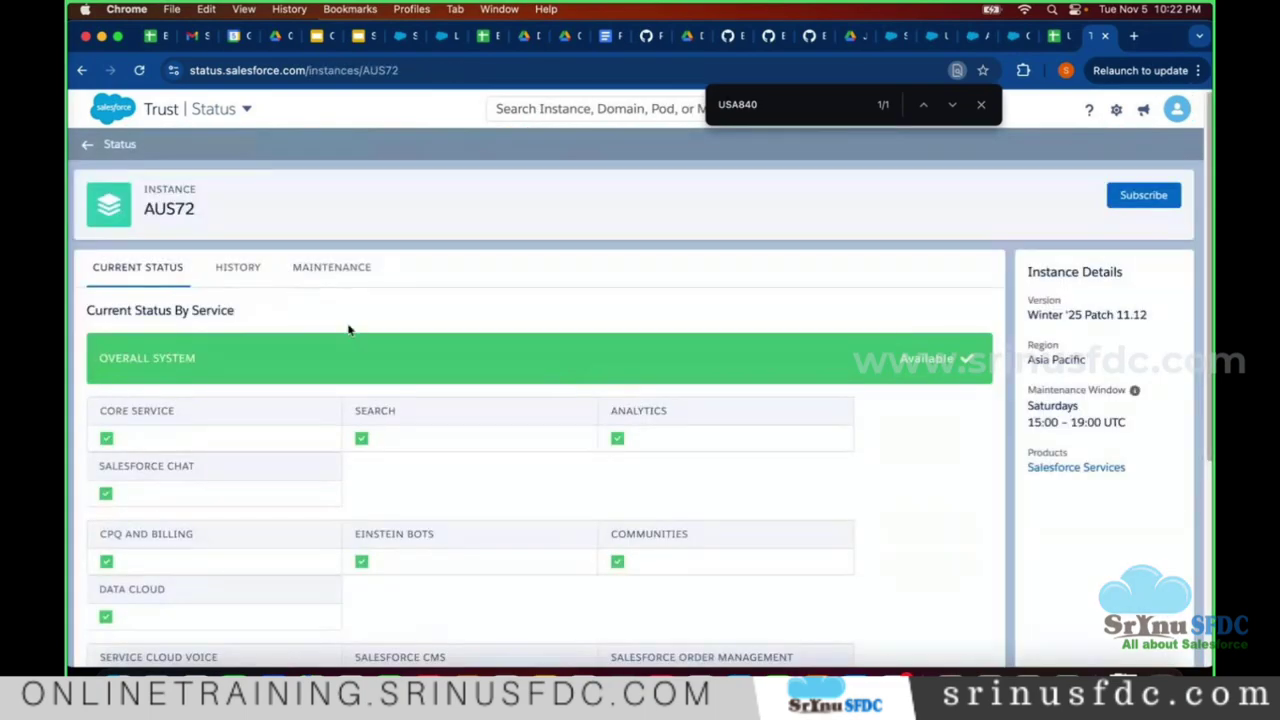
scroll(258, 333, "down", 2)
scroll(258, 333, "up", 2)
- Scroll the AUS72 maintenance schedule to the Nov 16 Chat/Live Agent and Feb 15 Spring '25 entries
left_click(318, 271)
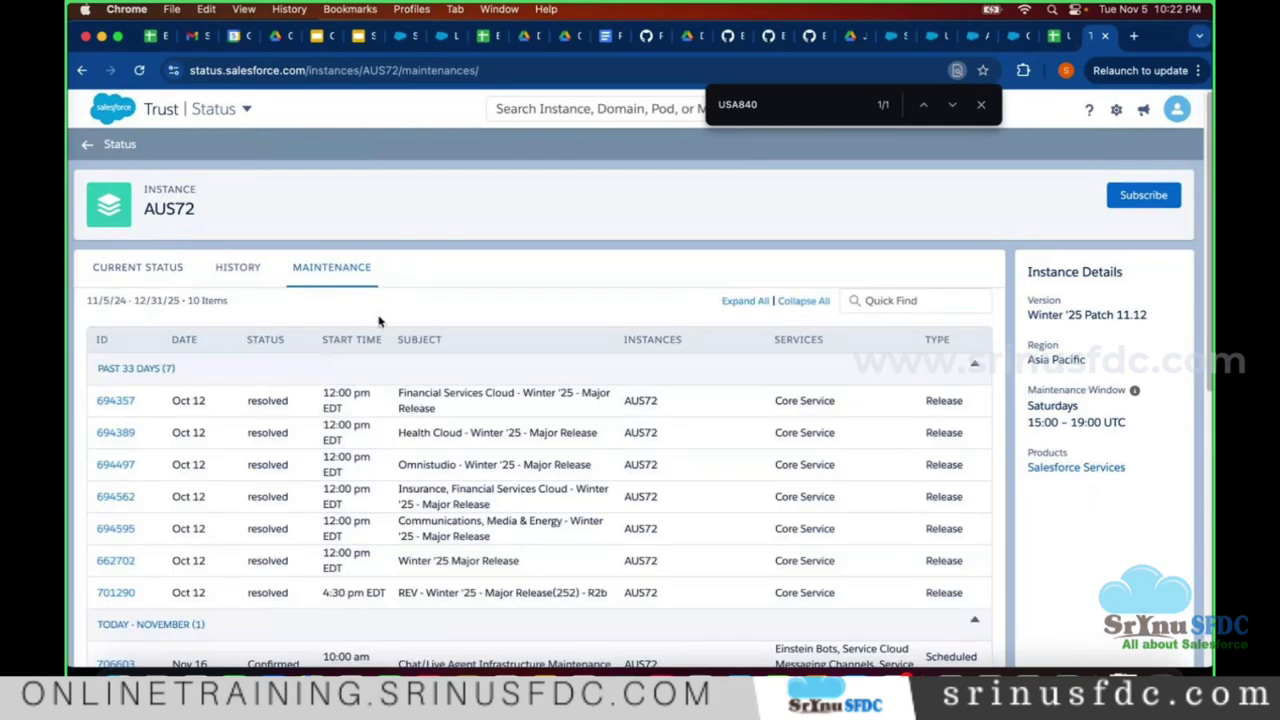
scroll(386, 534, "down", 1)
scroll(314, 520, "down", 1)
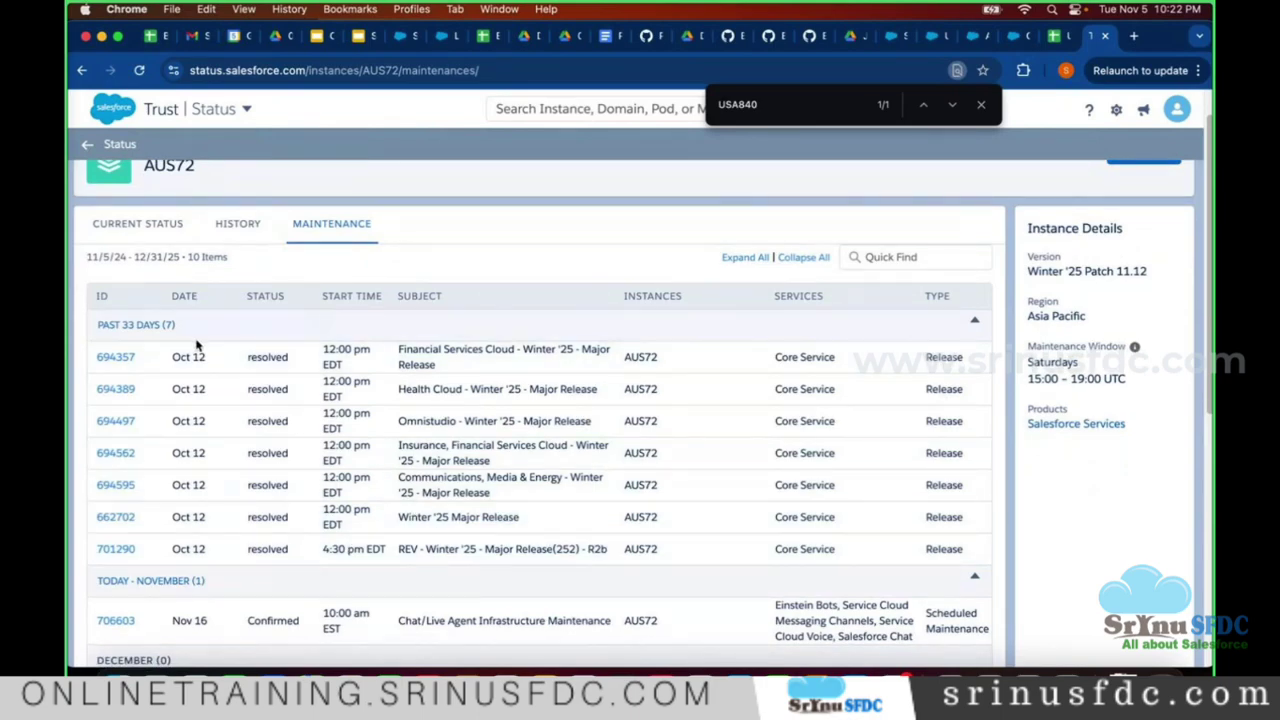
scroll(200, 343, "down", 5)
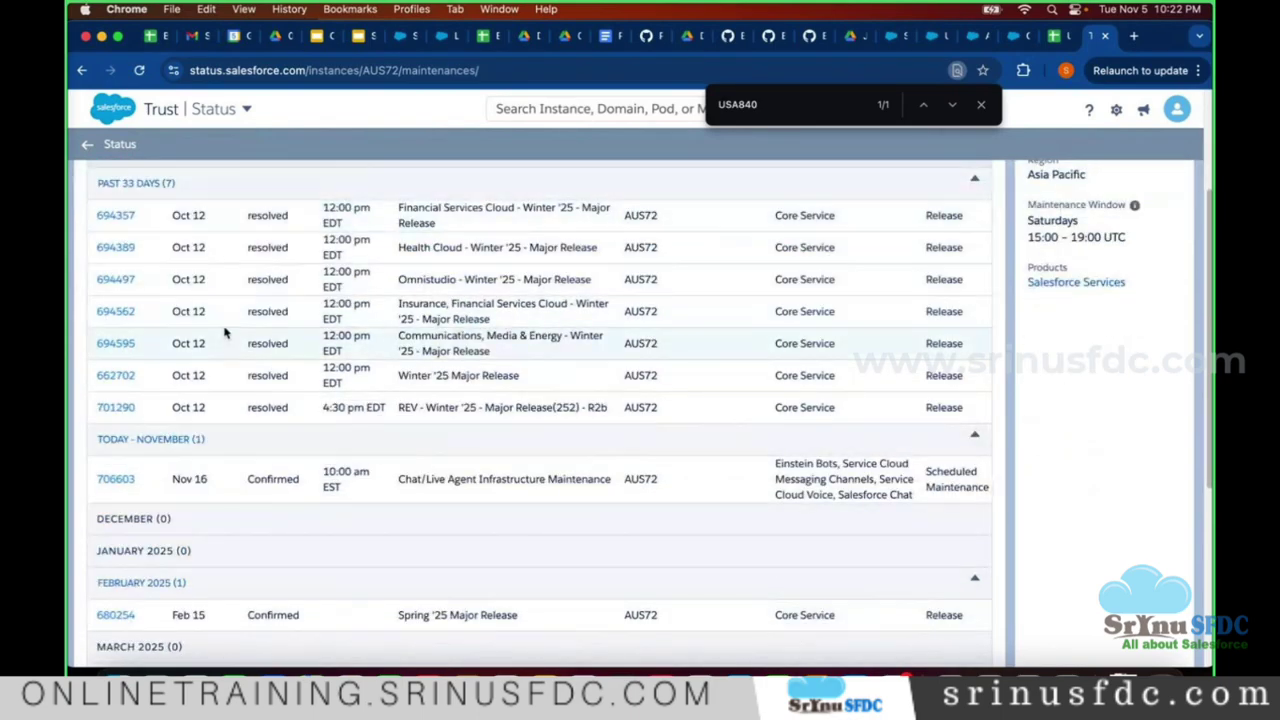
scroll(225, 333, "down", 5)
scroll(237, 451, "up", 10)
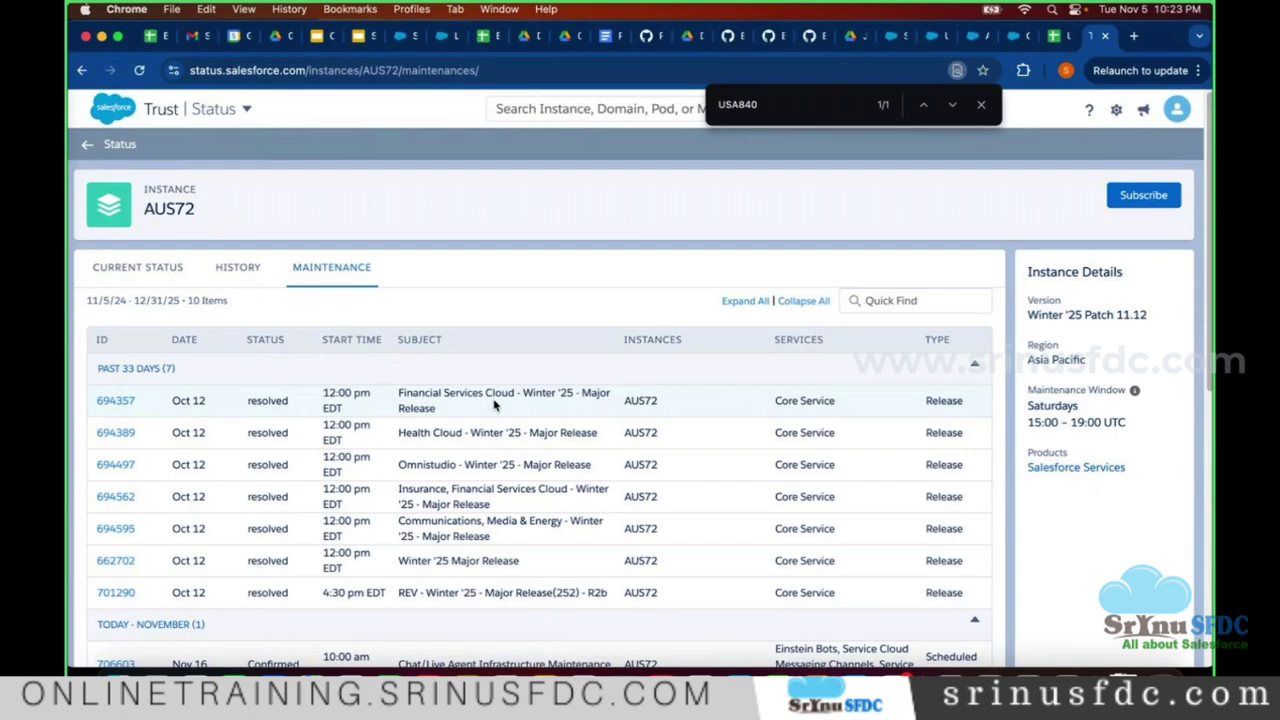
- Step away to another app, then refocus the browser and scroll further down the AUS72 maintenance list
left_click(1014, 666)
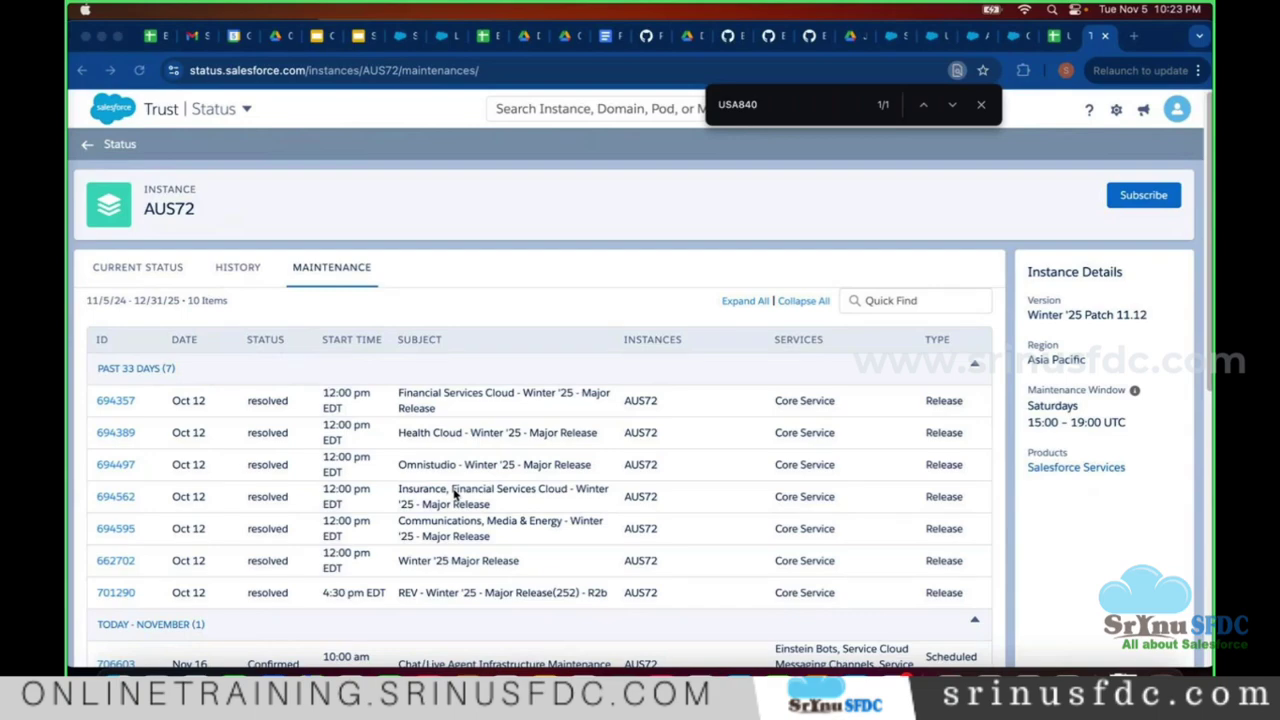
left_click(479, 485)
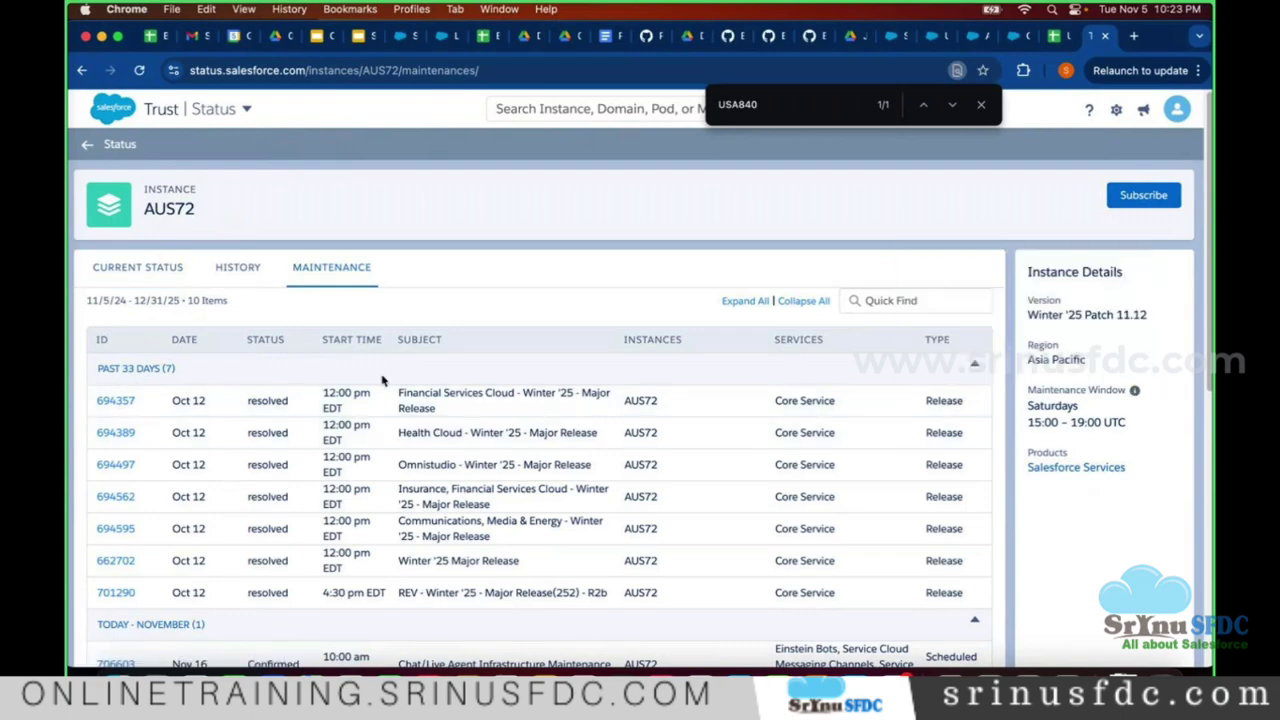
scroll(381, 379, "down", 3)
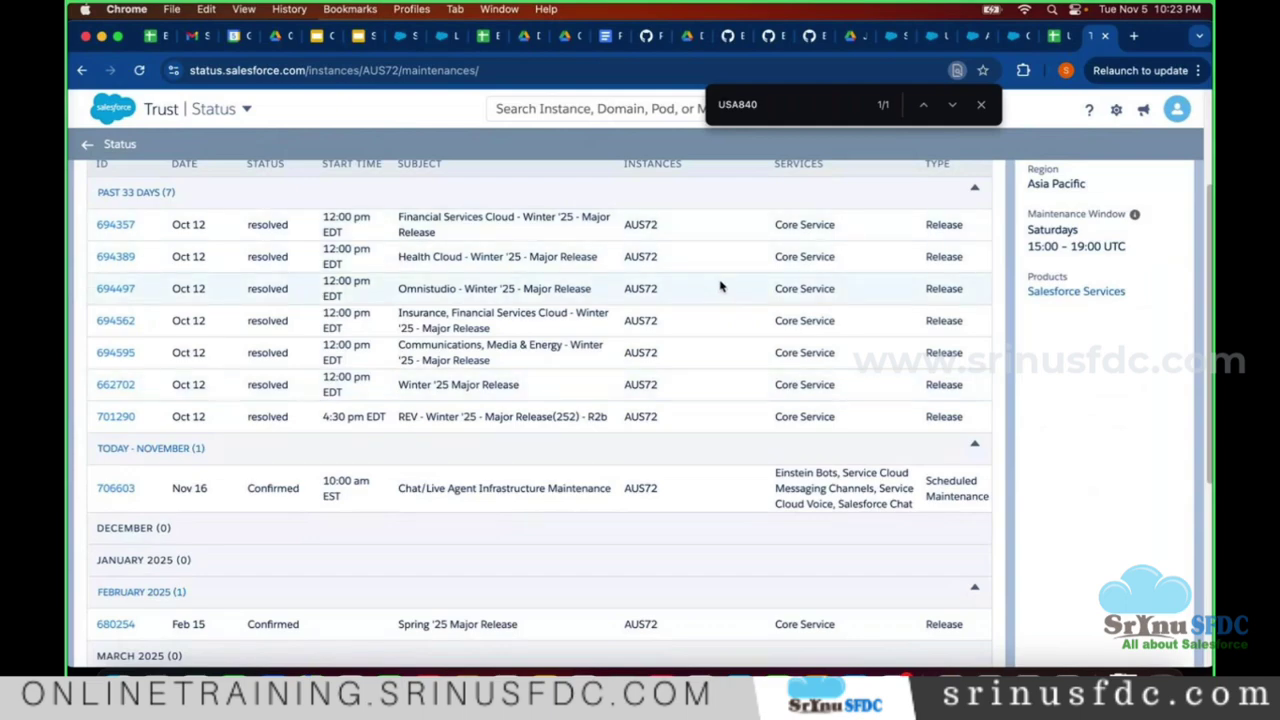
- Return to the Salesforce org and show the All Active Campaigns view with six campaigns
left_click(1003, 36)
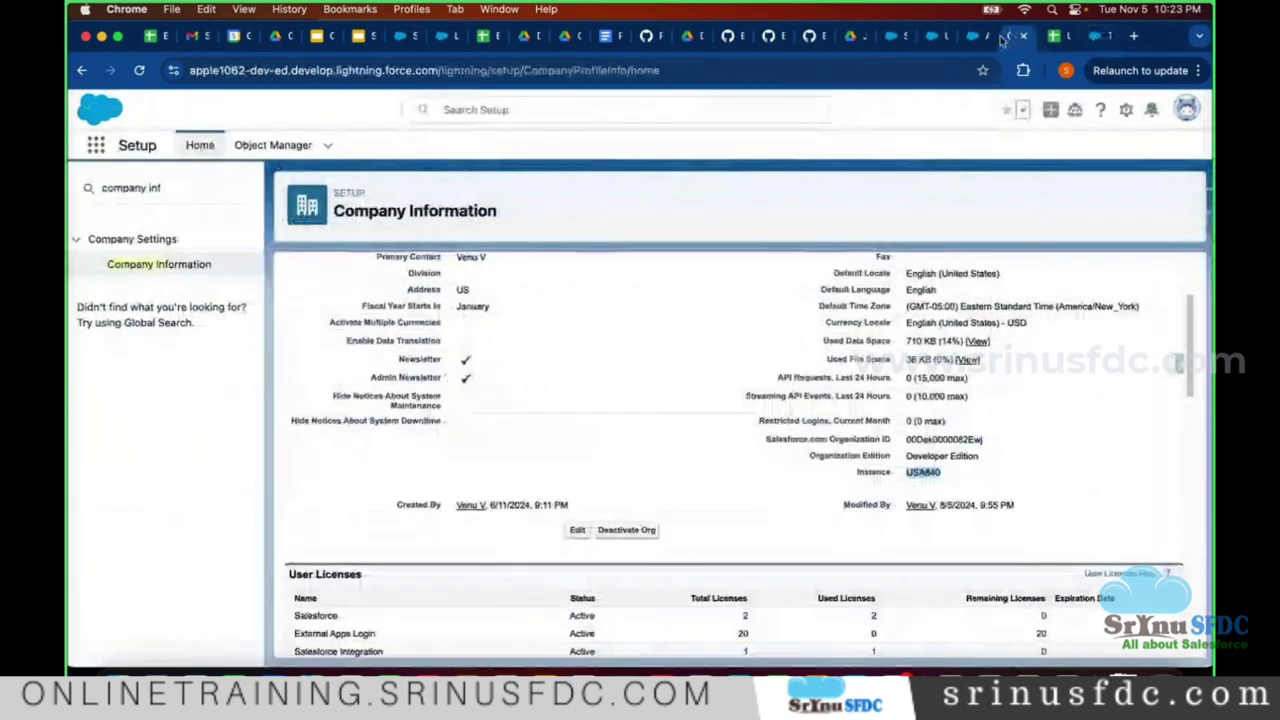
left_click(972, 36)
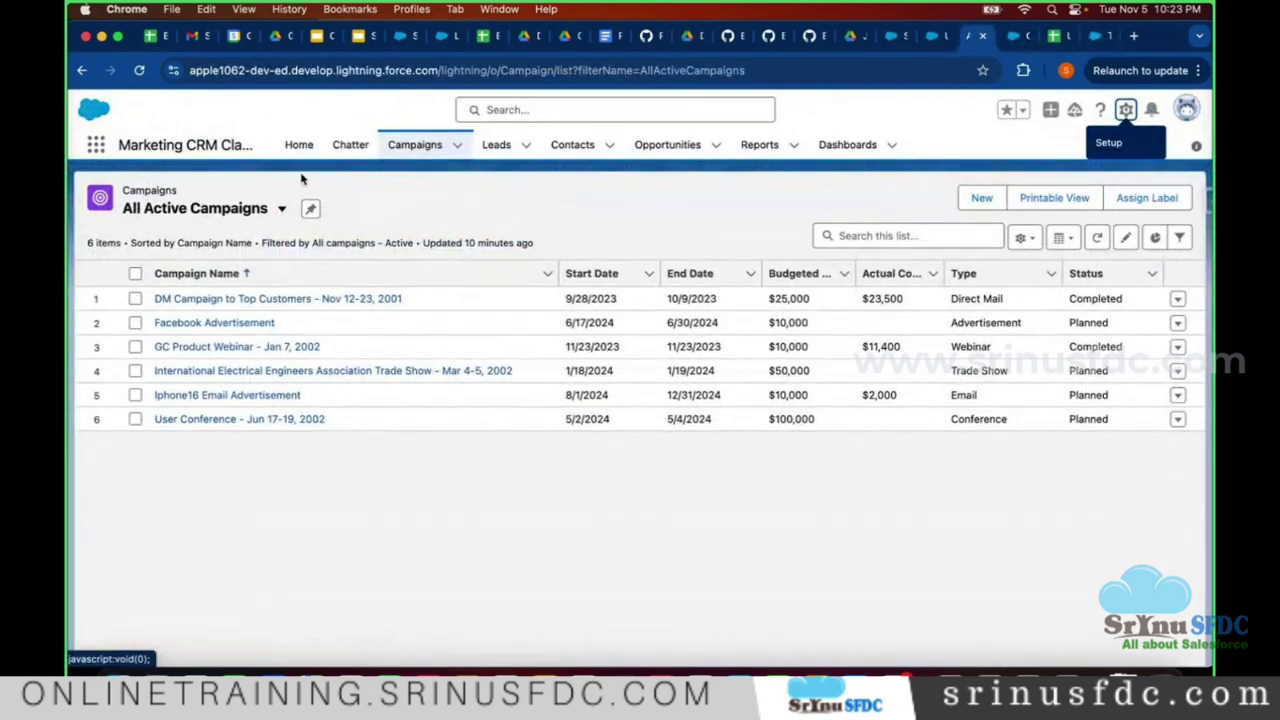
left_click(413, 147)
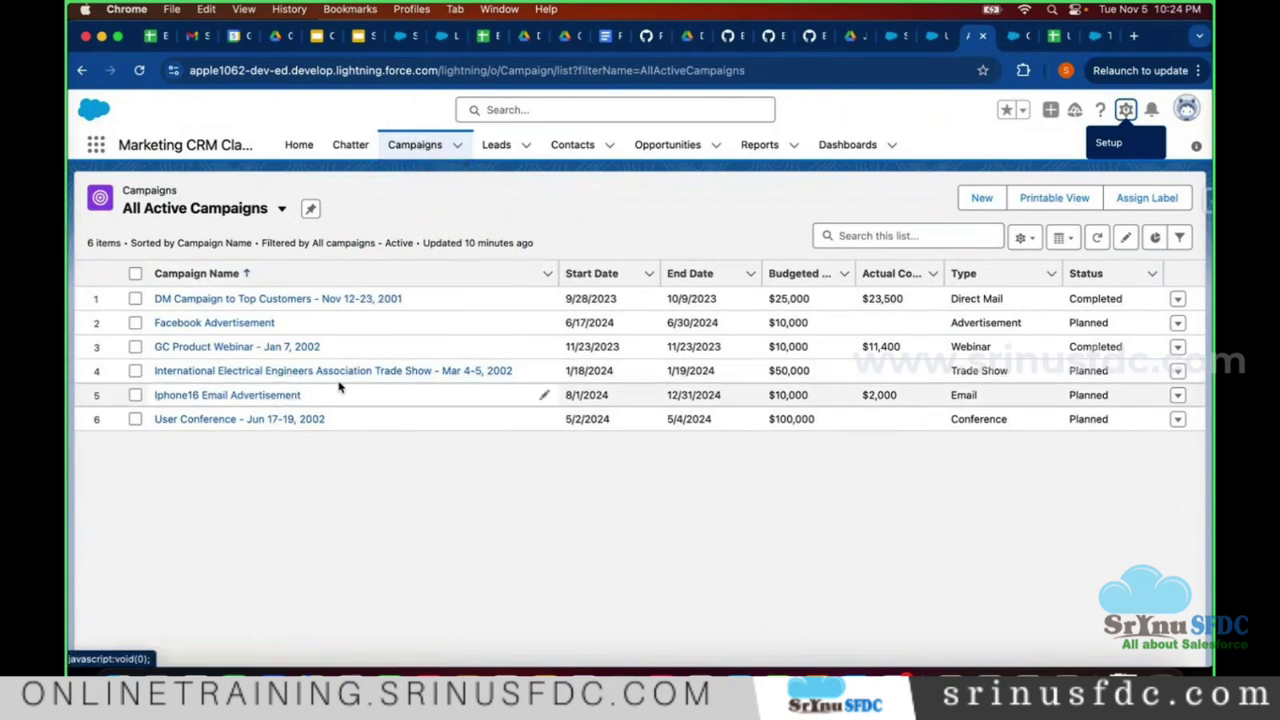
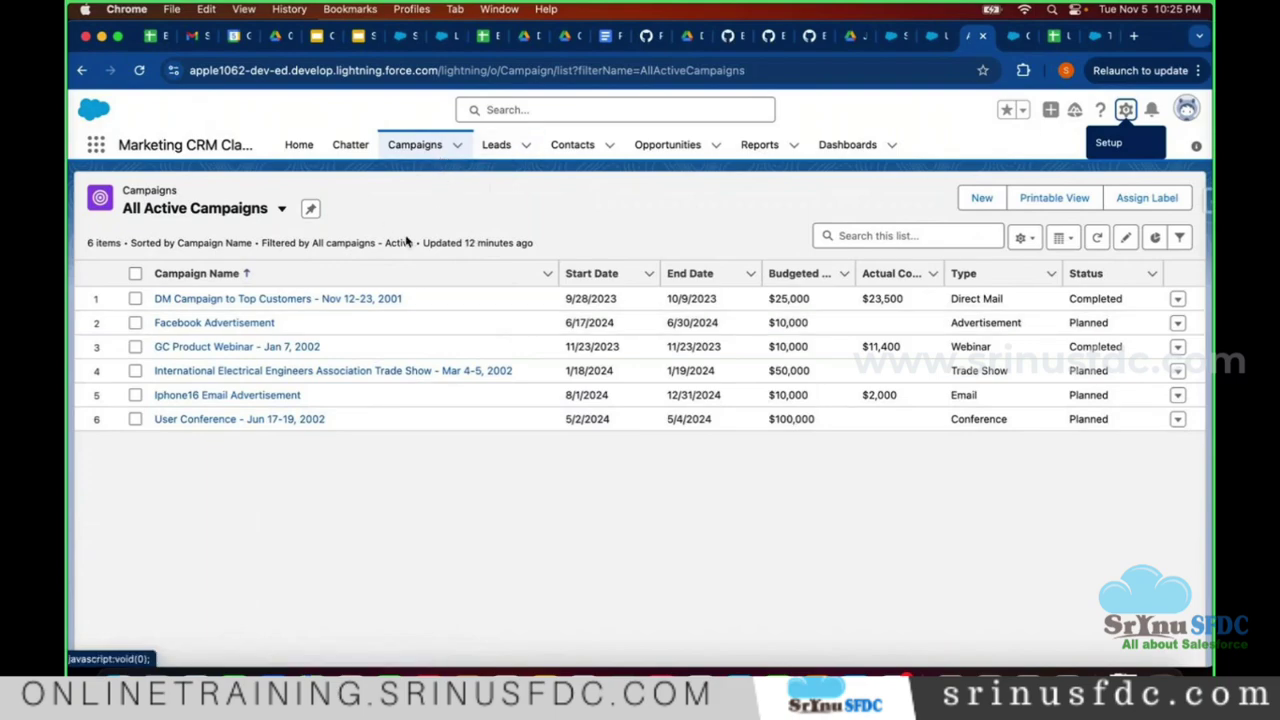
- Open the Campaigns tab and browse its list views, staying on the empty Recently Viewed view
left_click(410, 143)
left_click(250, 208)
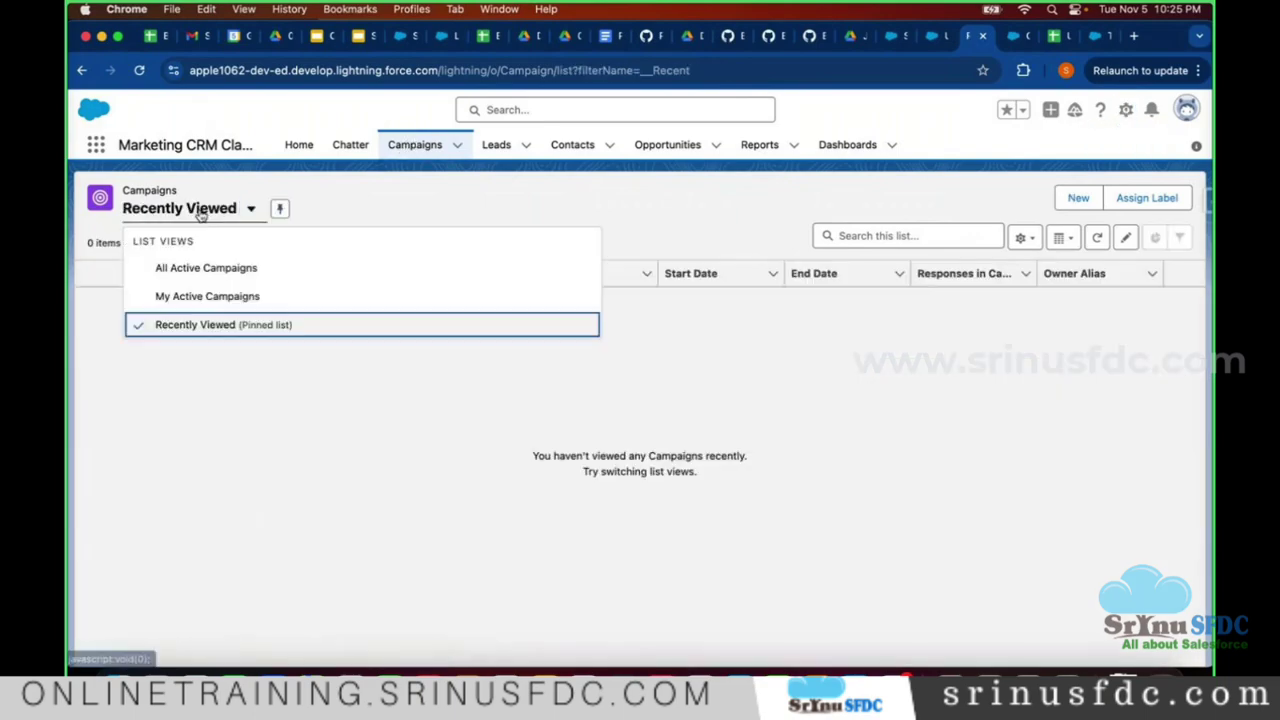
left_click(238, 240)
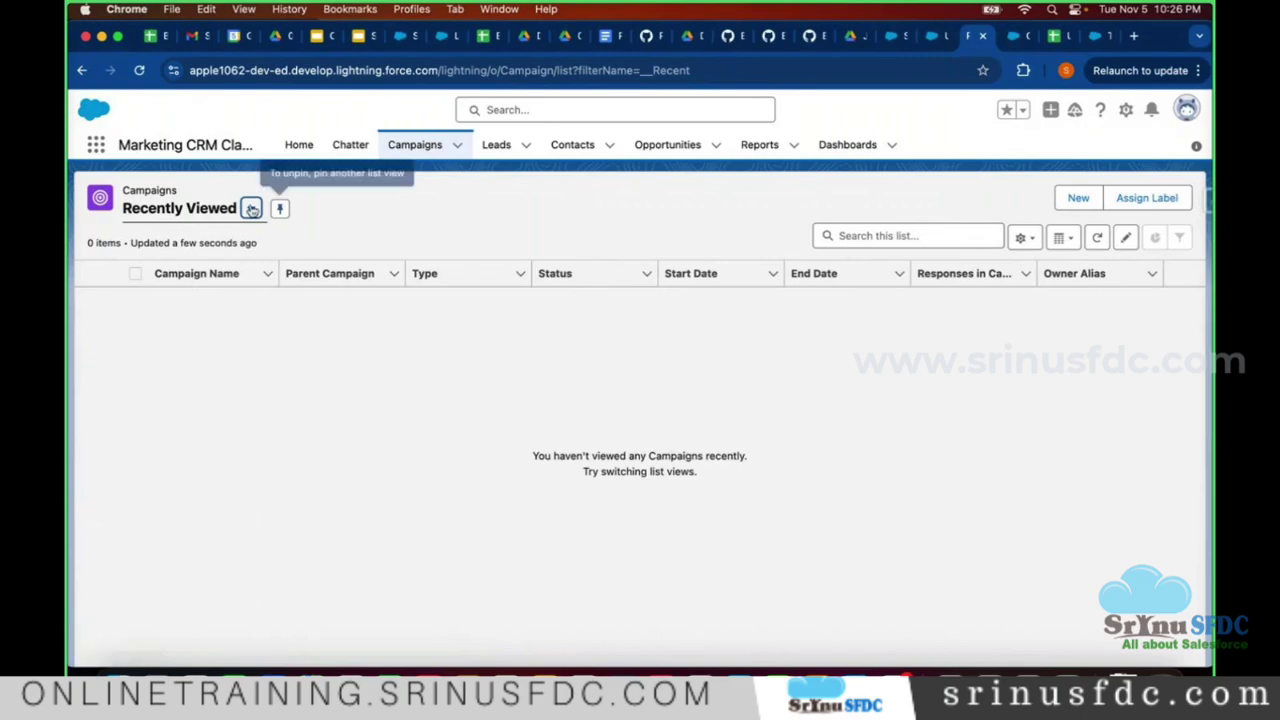
left_click(204, 210)
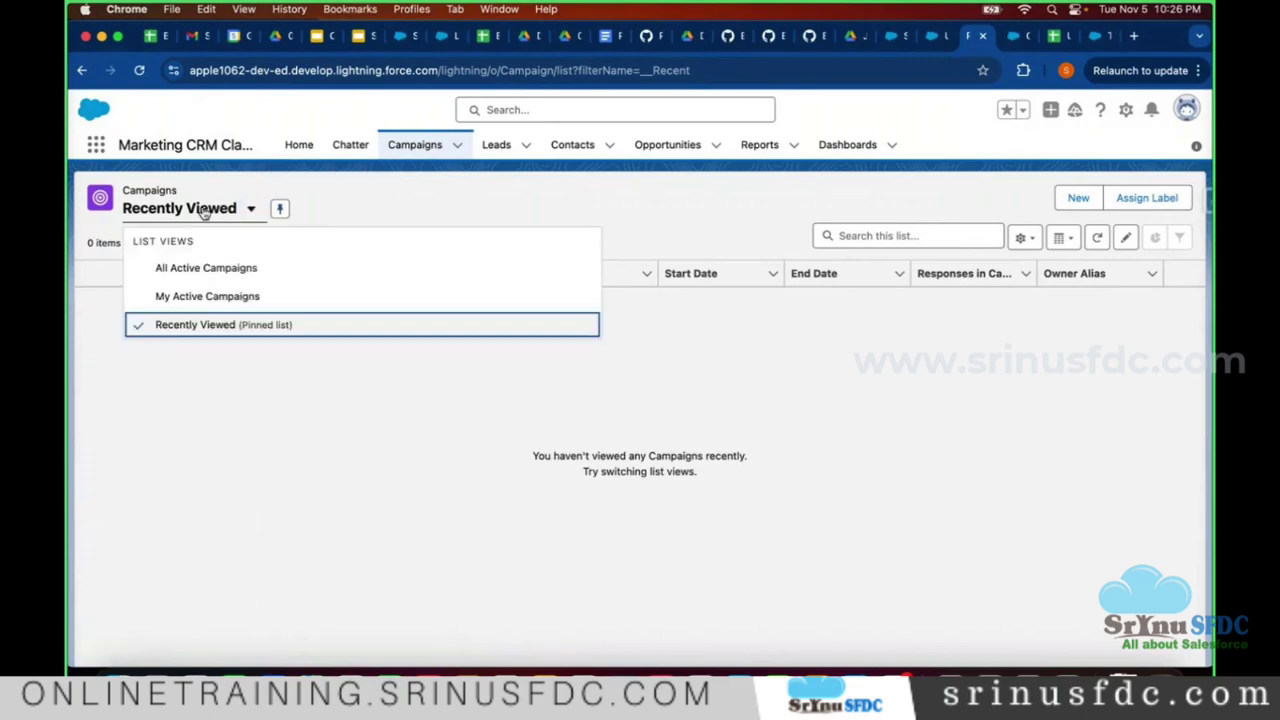
left_click(234, 389)
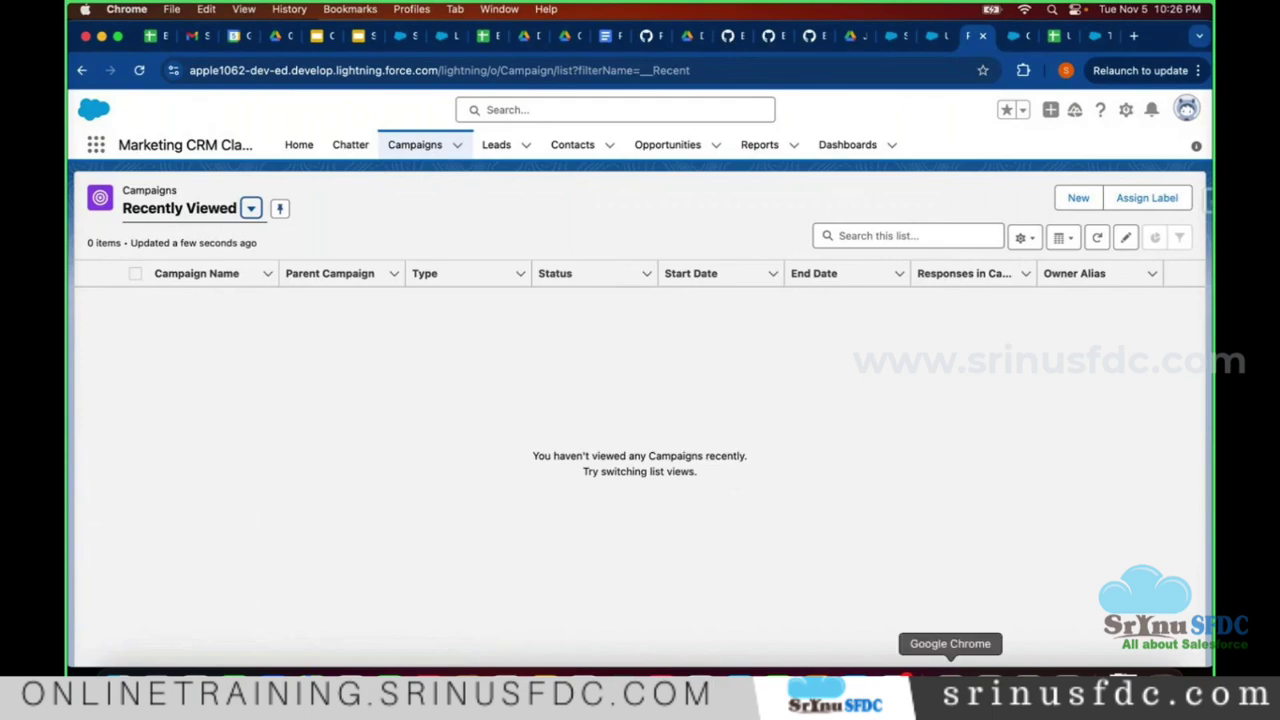
- Add a 'Rows --> Records' line below 'Columns --> Fields' in the notes, then return to Chrome
left_click(988, 668)
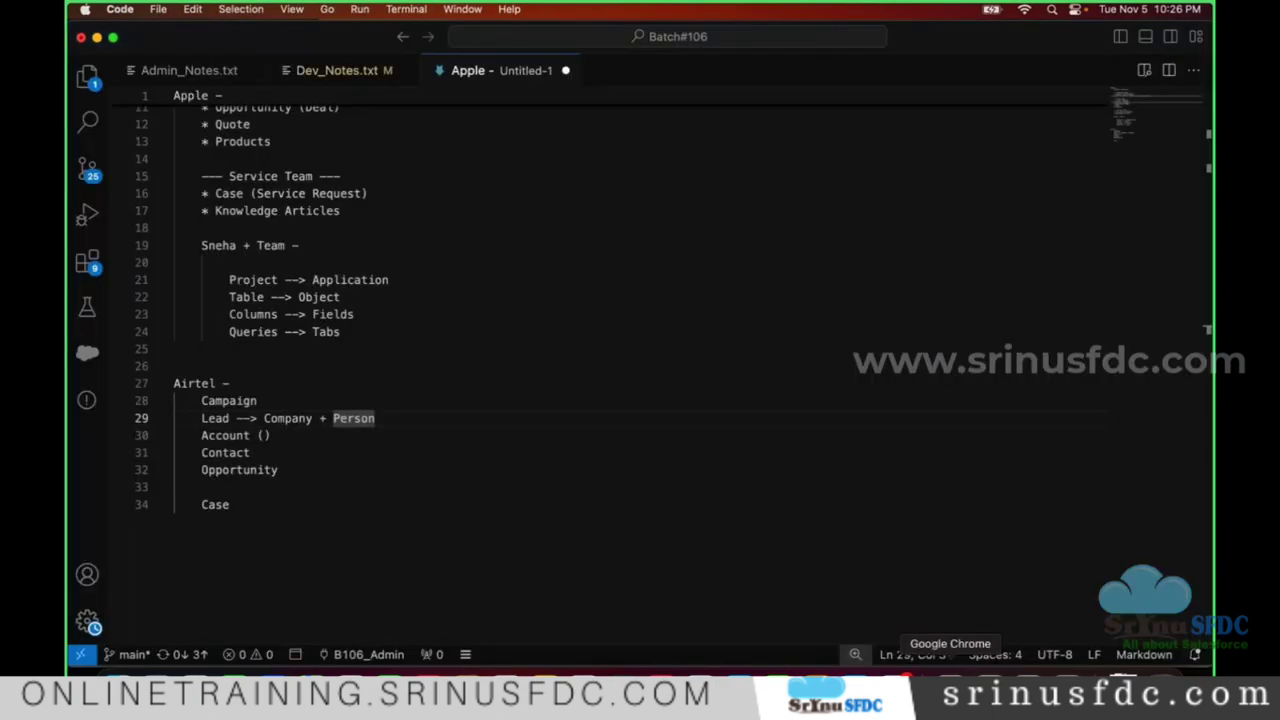
left_click(403, 316)
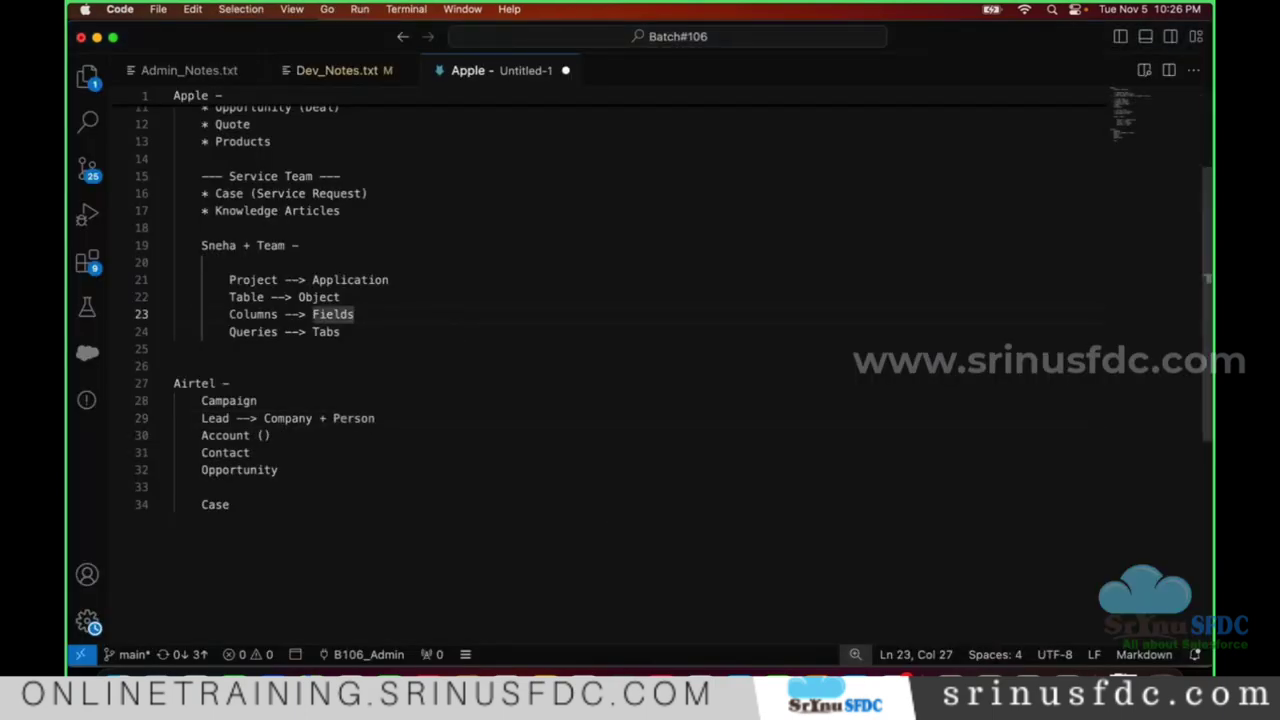
key("Return")
type("Rows --->")
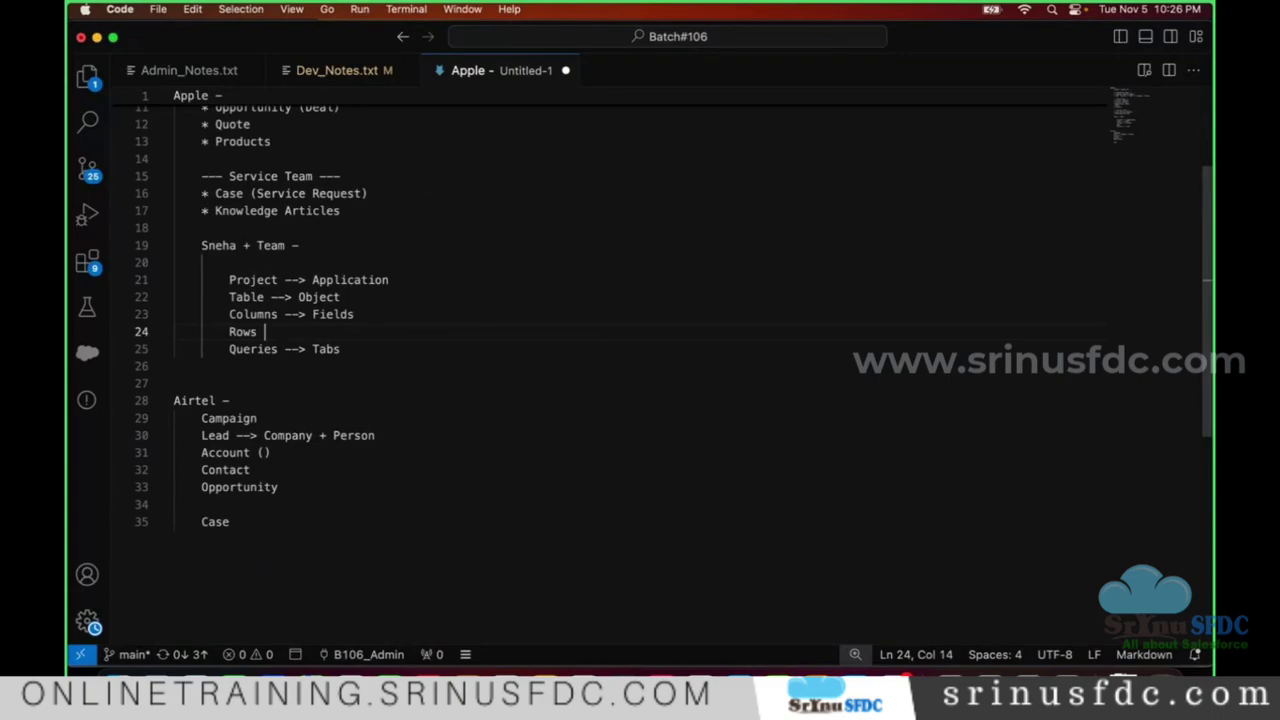
key("BackSpace")
key("BackSpace")
type("> Records")
key("super+Tab")
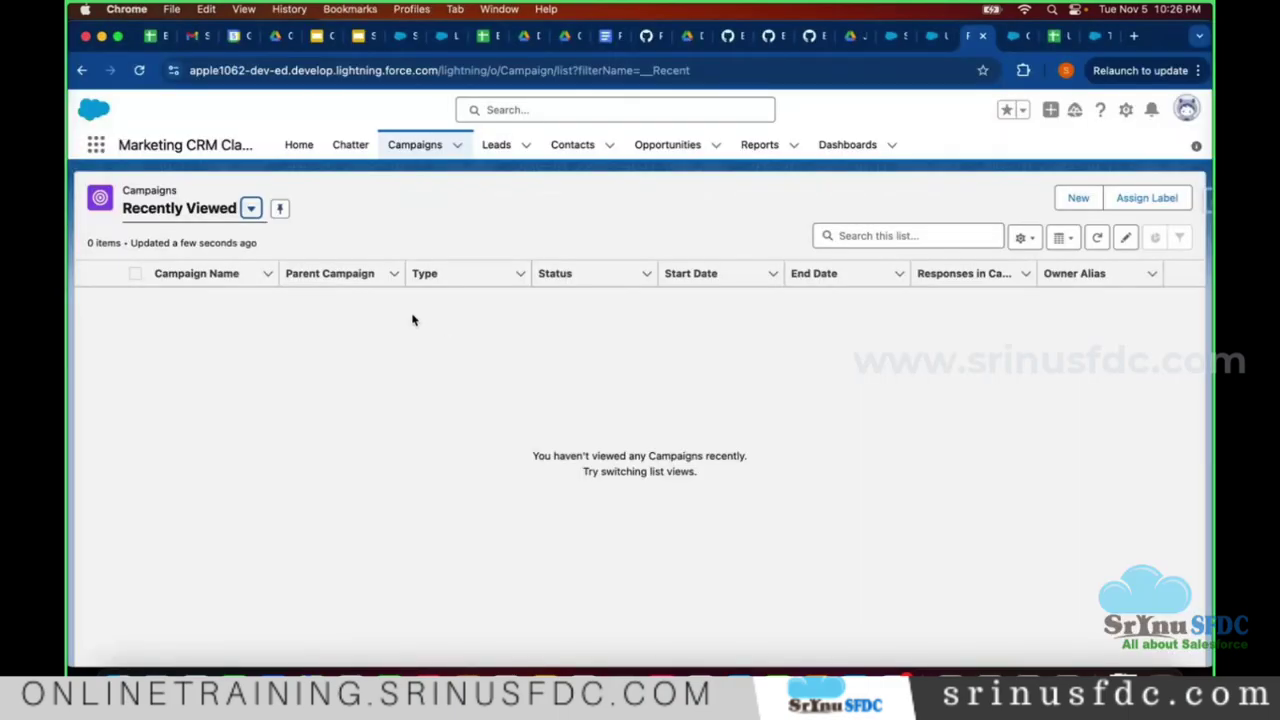
- Switch the Campaigns list view from Recently Viewed to All Active Campaigns, showing 6 campaigns
left_click(218, 214)
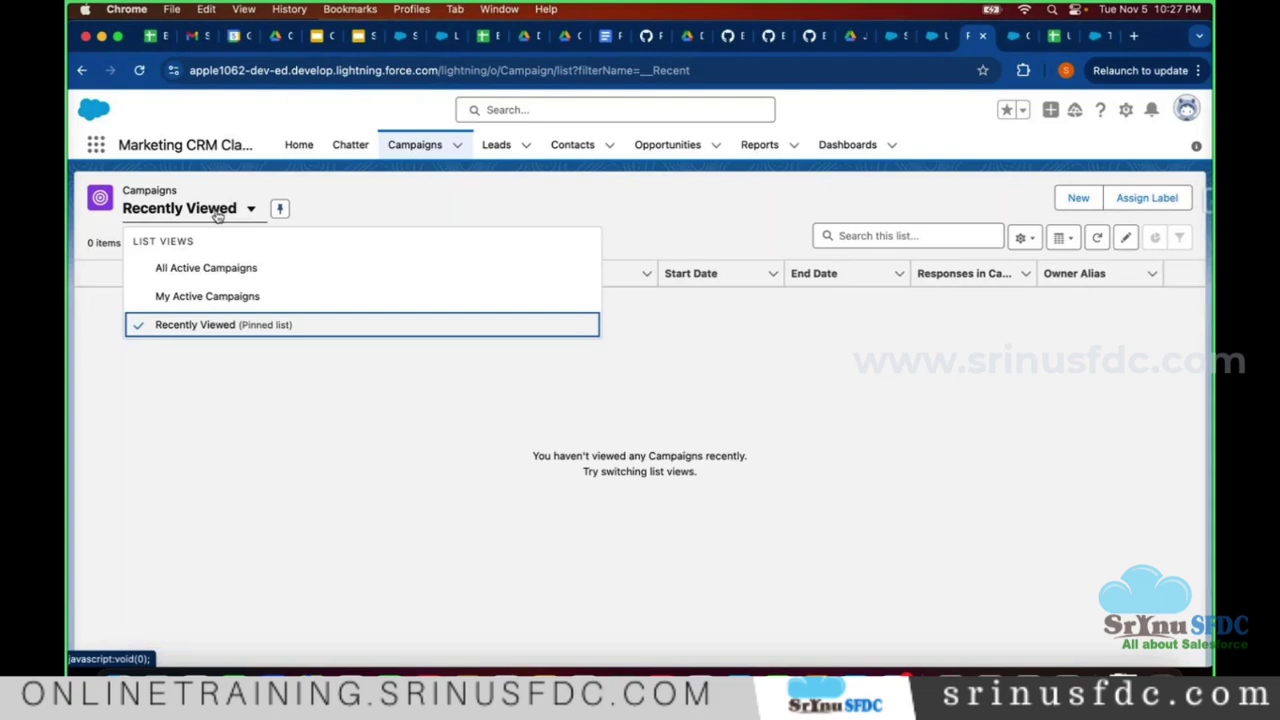
left_click(345, 380)
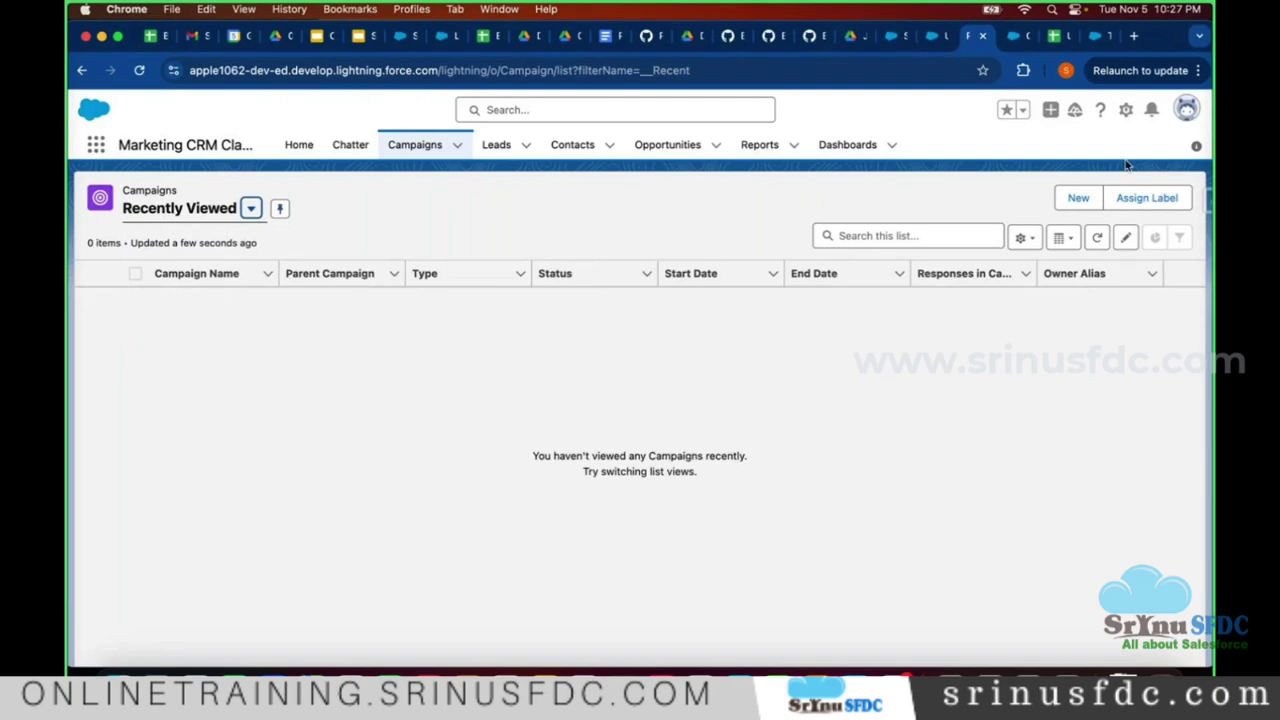
left_click(1186, 109)
left_click(543, 303)
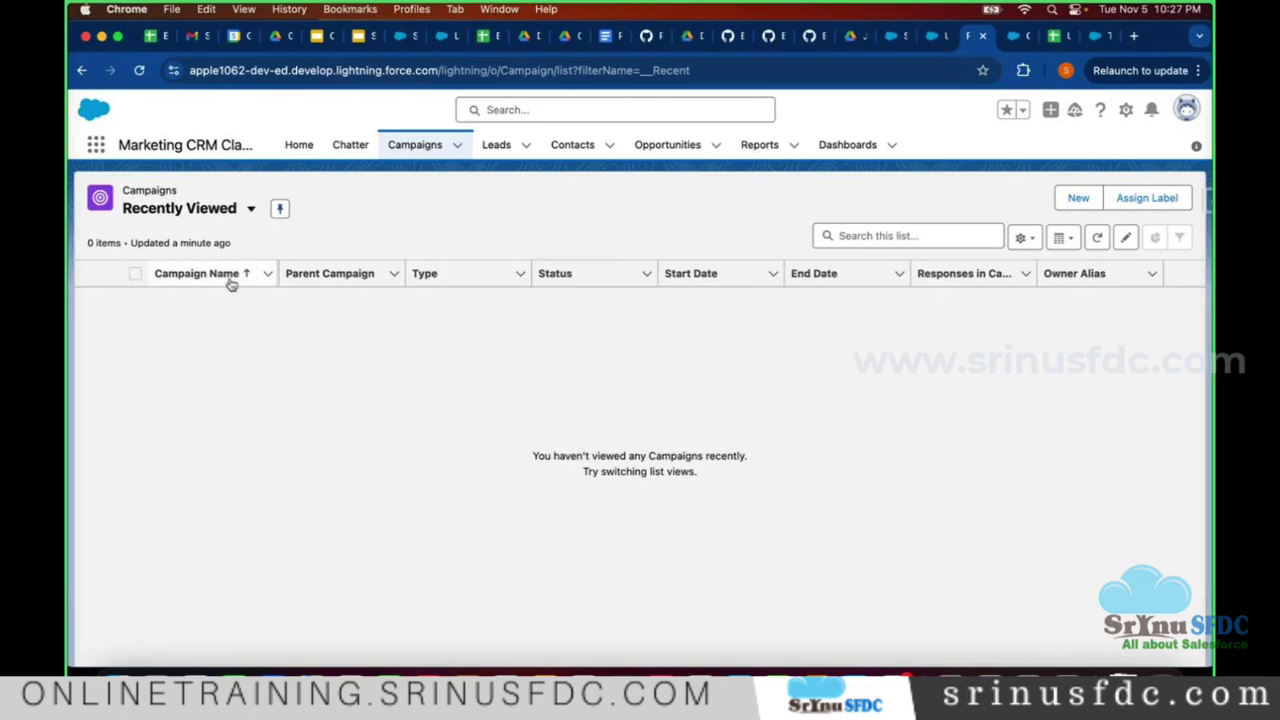
left_click(219, 221)
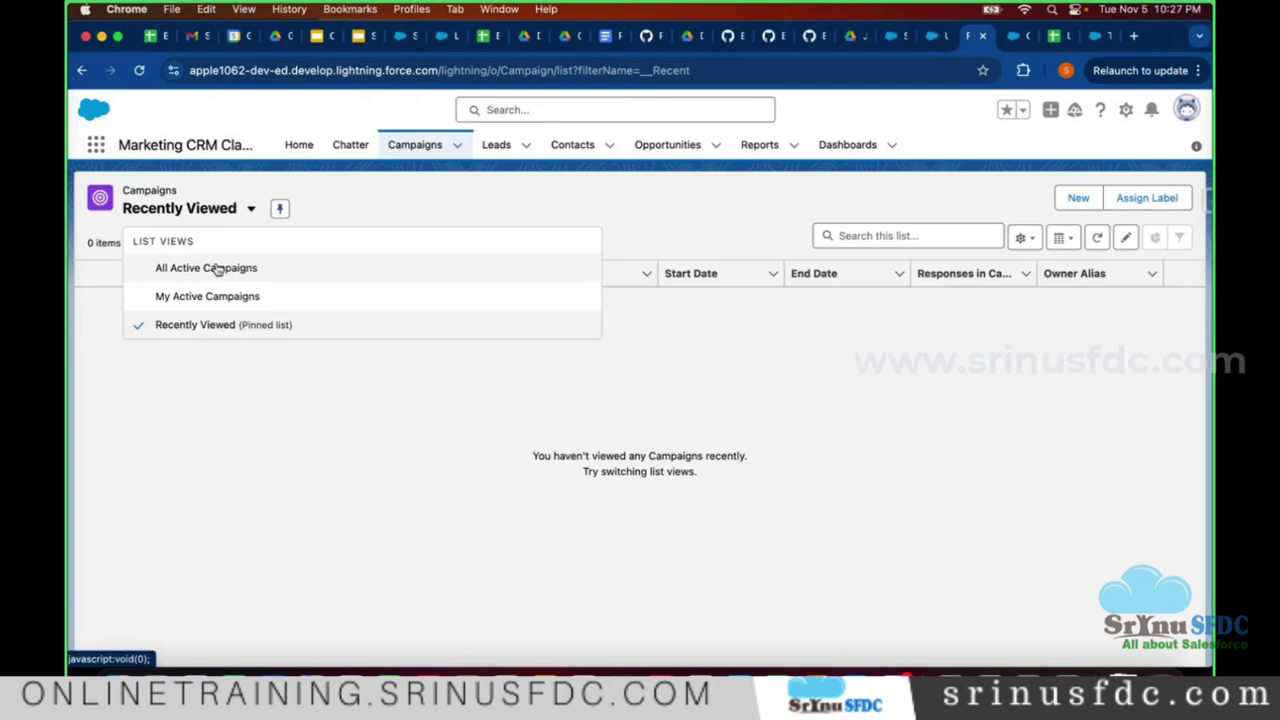
left_click(217, 268)
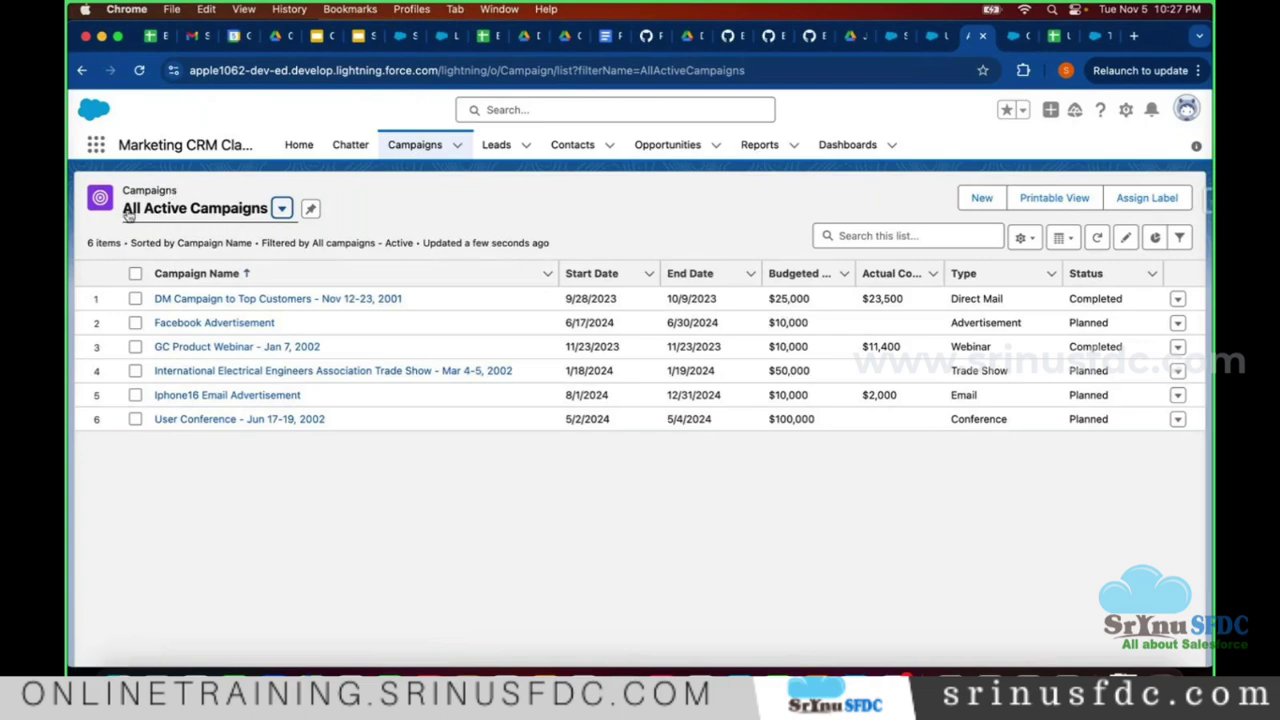
- Open the All Active Campaigns filters panel, then start a new list view from the gear menu
left_click(960, 235)
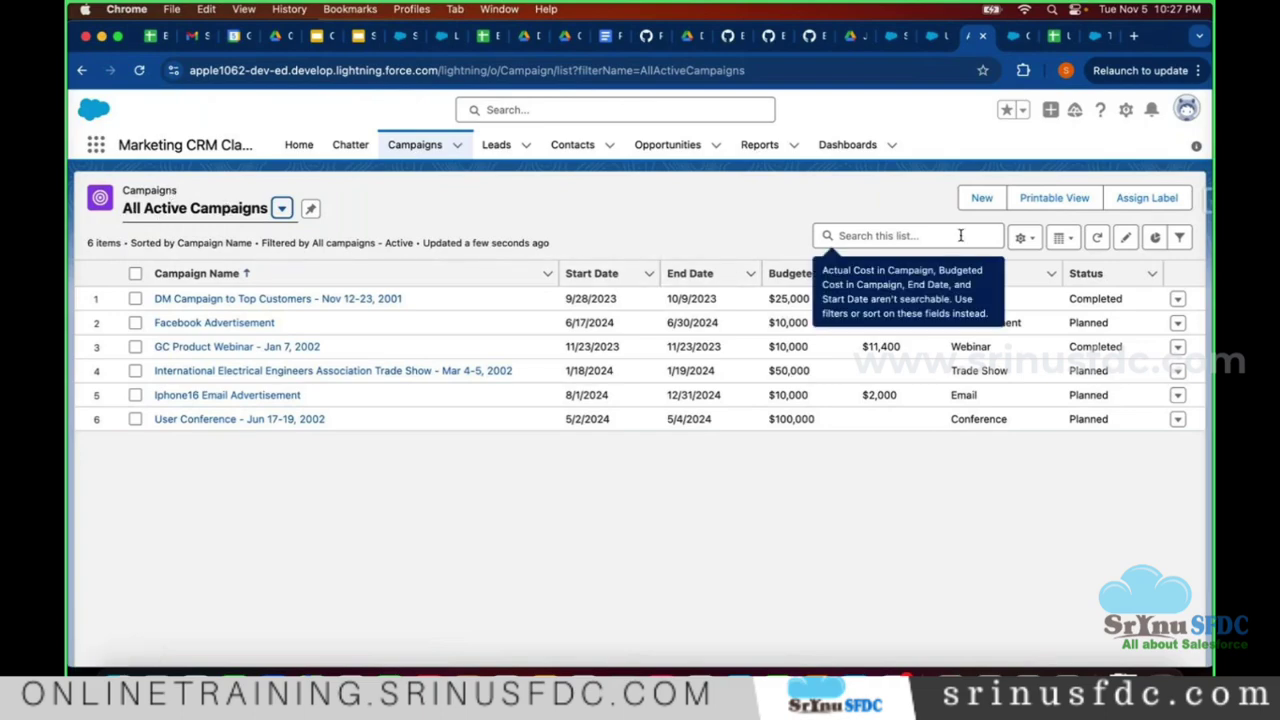
left_click(1024, 238)
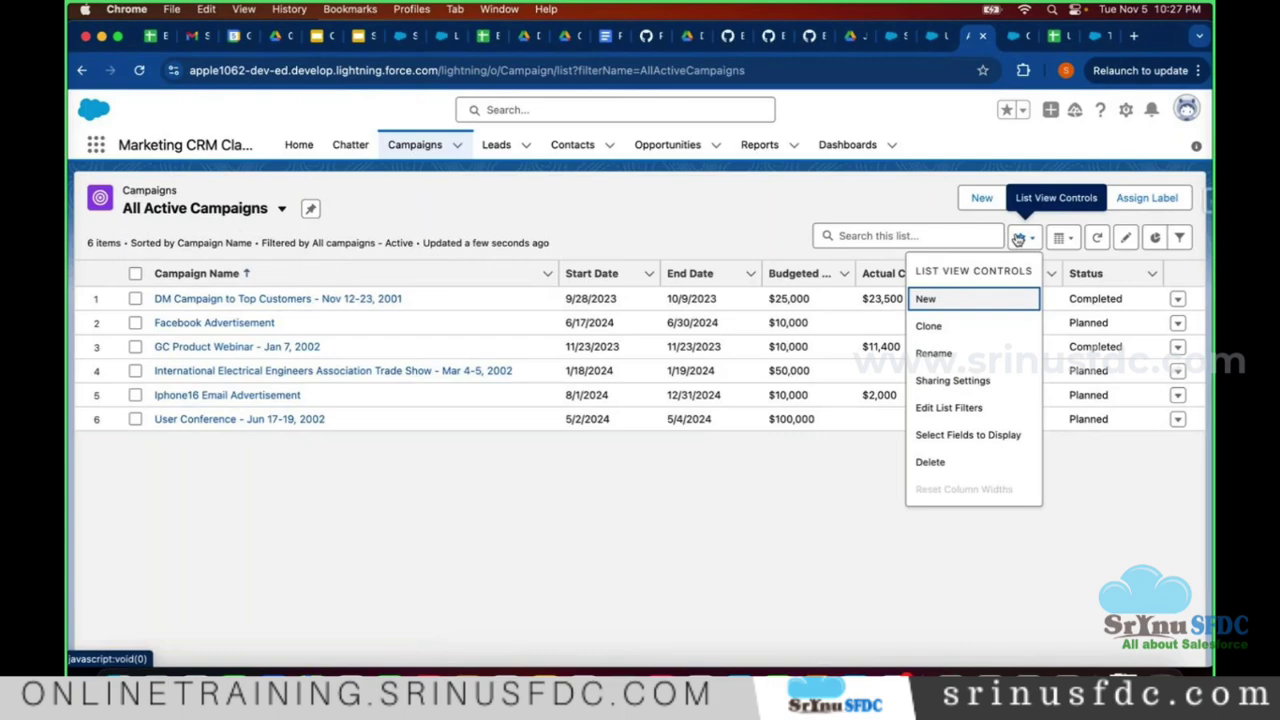
left_click(951, 409)
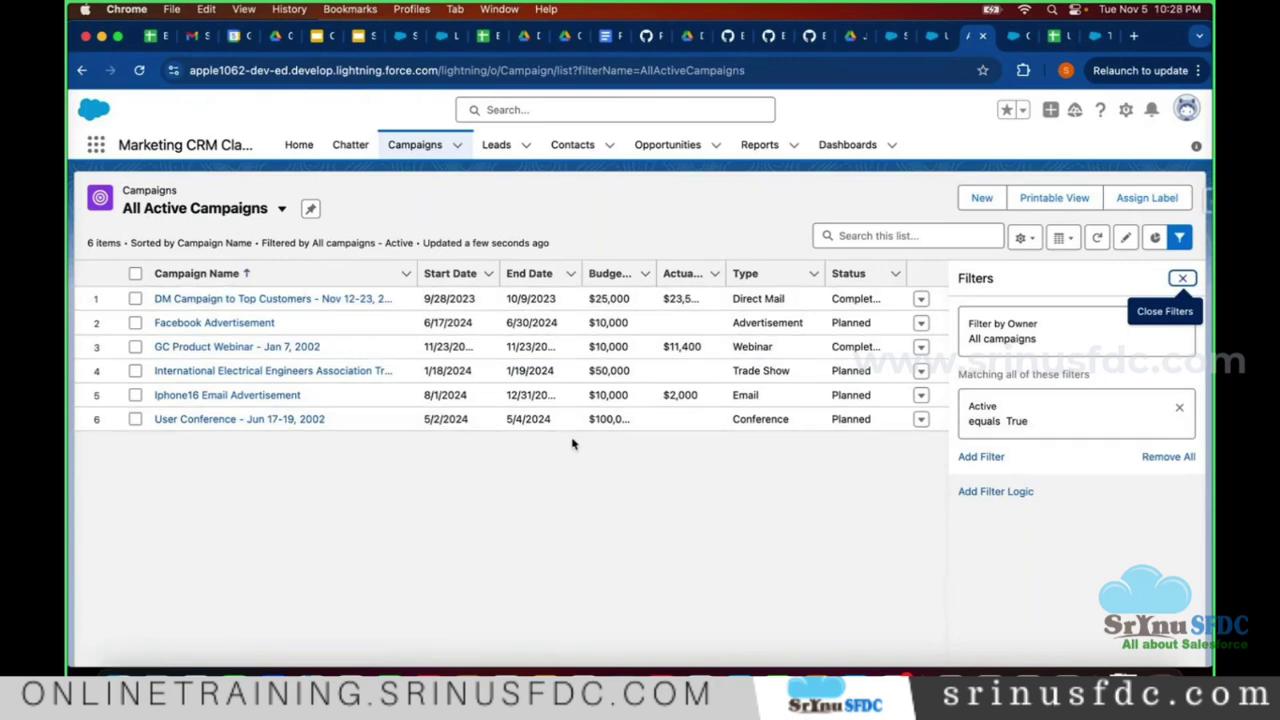
left_click(1017, 240)
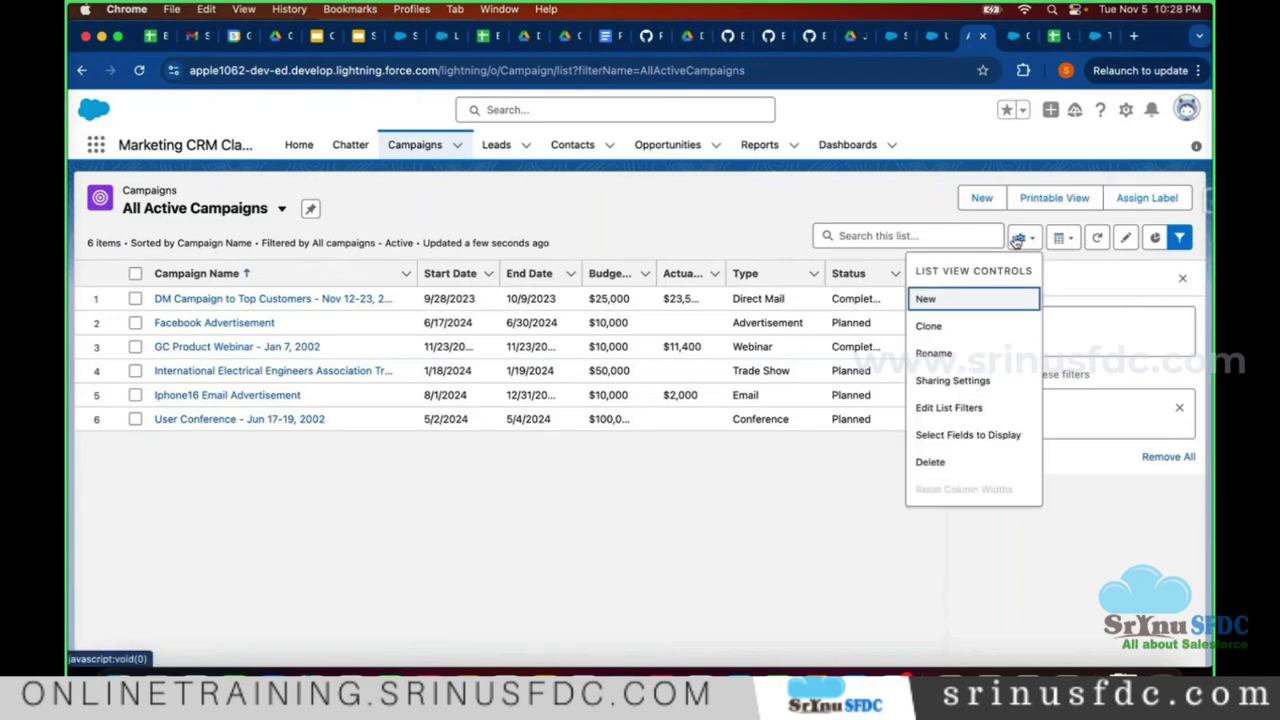
left_click(926, 300)
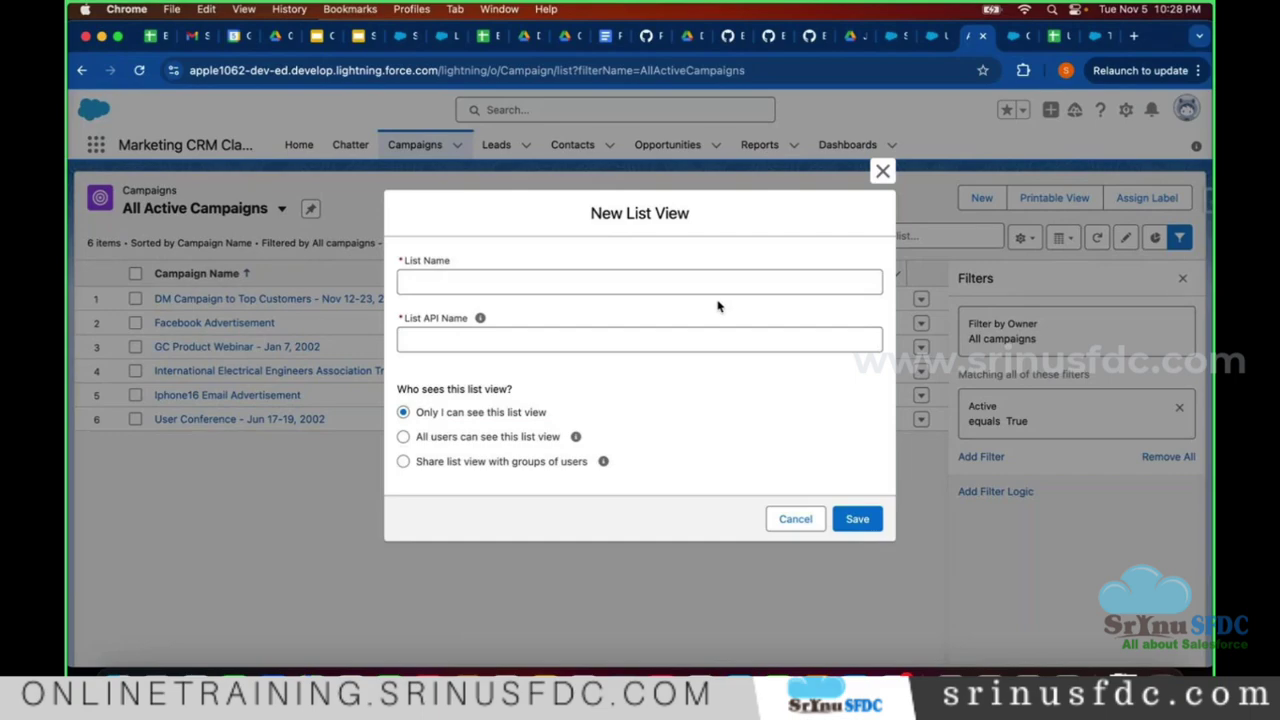
- Discard the unsaved New List View dialog and close the Filters panel
left_click(617, 284)
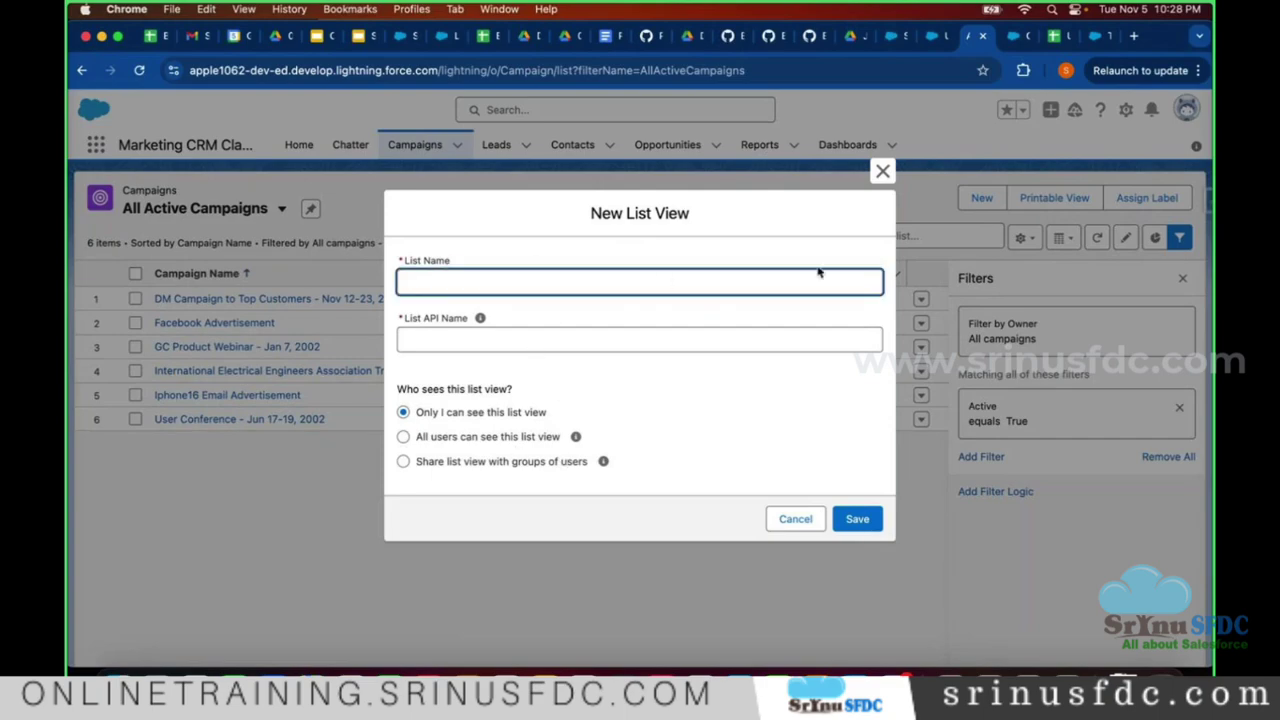
left_click(881, 173)
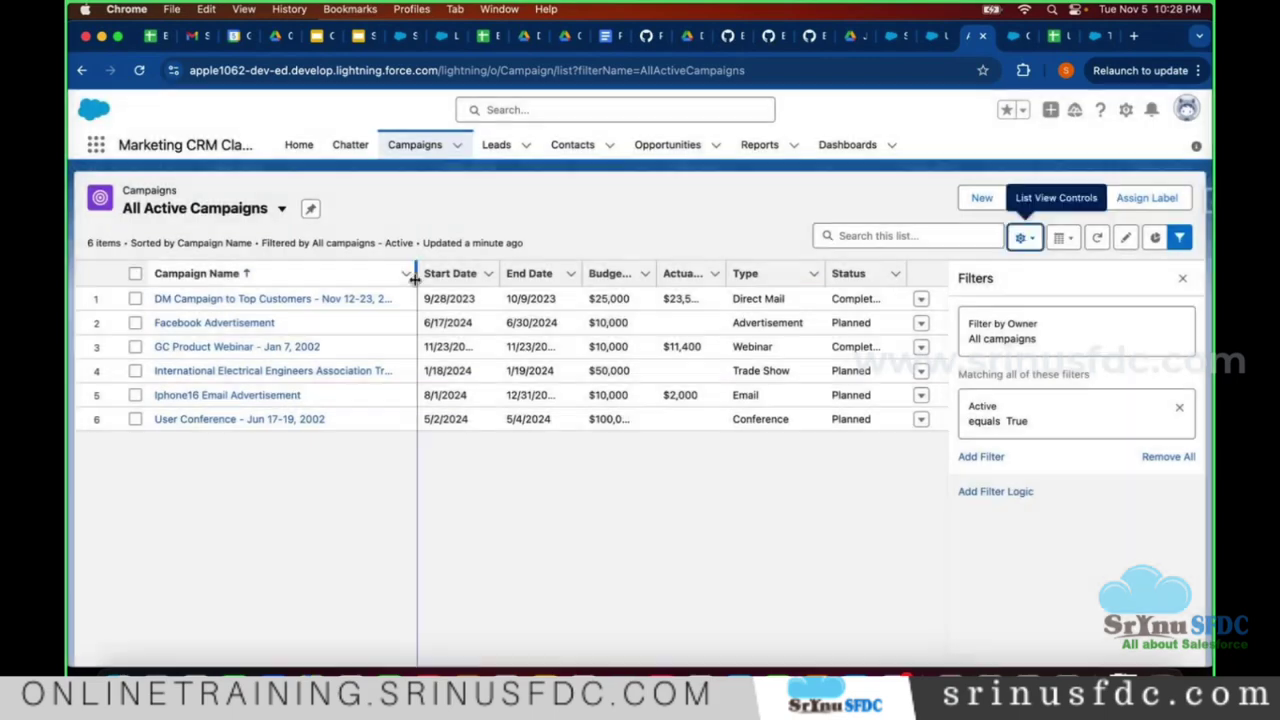
left_click(190, 212)
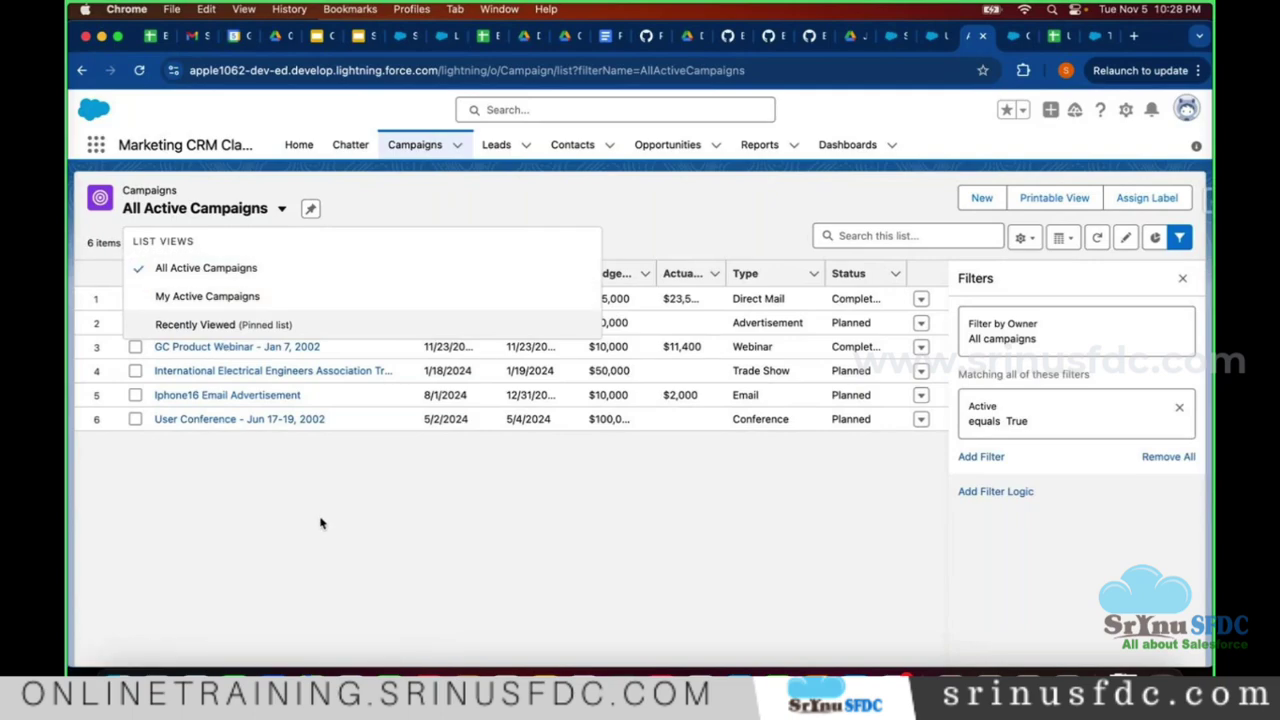
key("Escape")
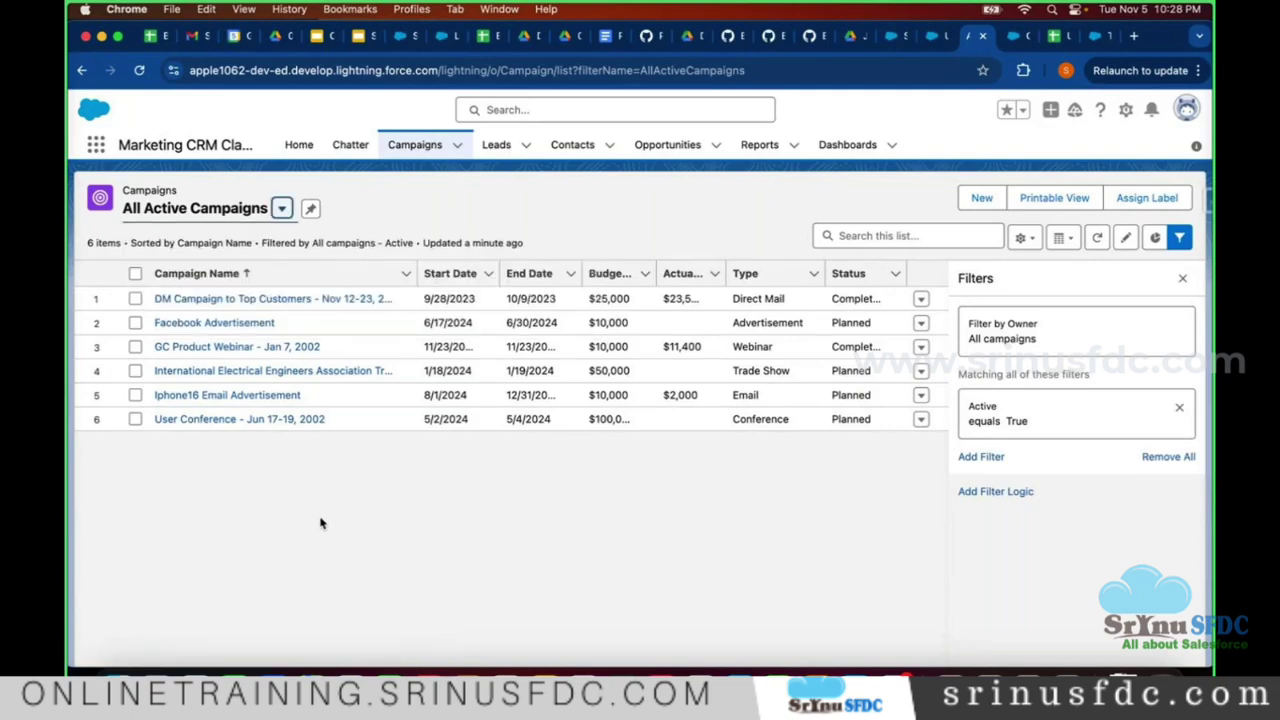
left_click(1178, 279)
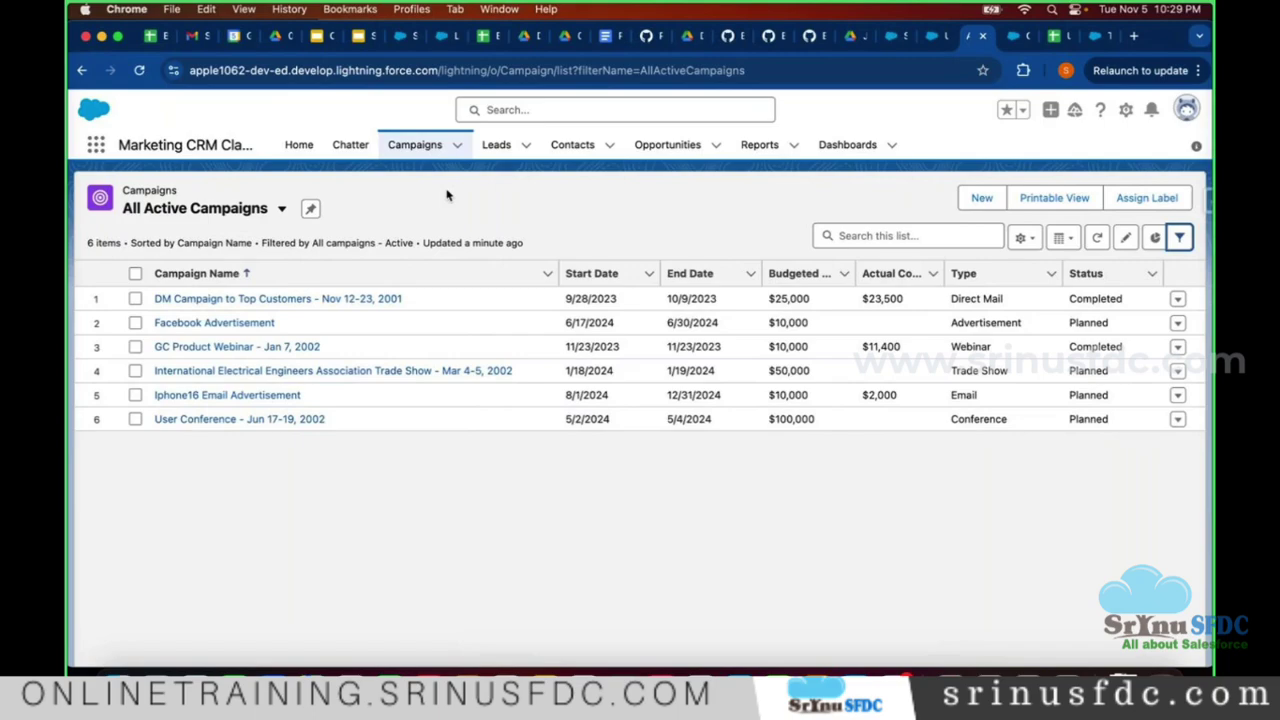
- Close the Campaigns and Setup tabs and switch to the Salesforce free-trial signup page
left_click(982, 35)
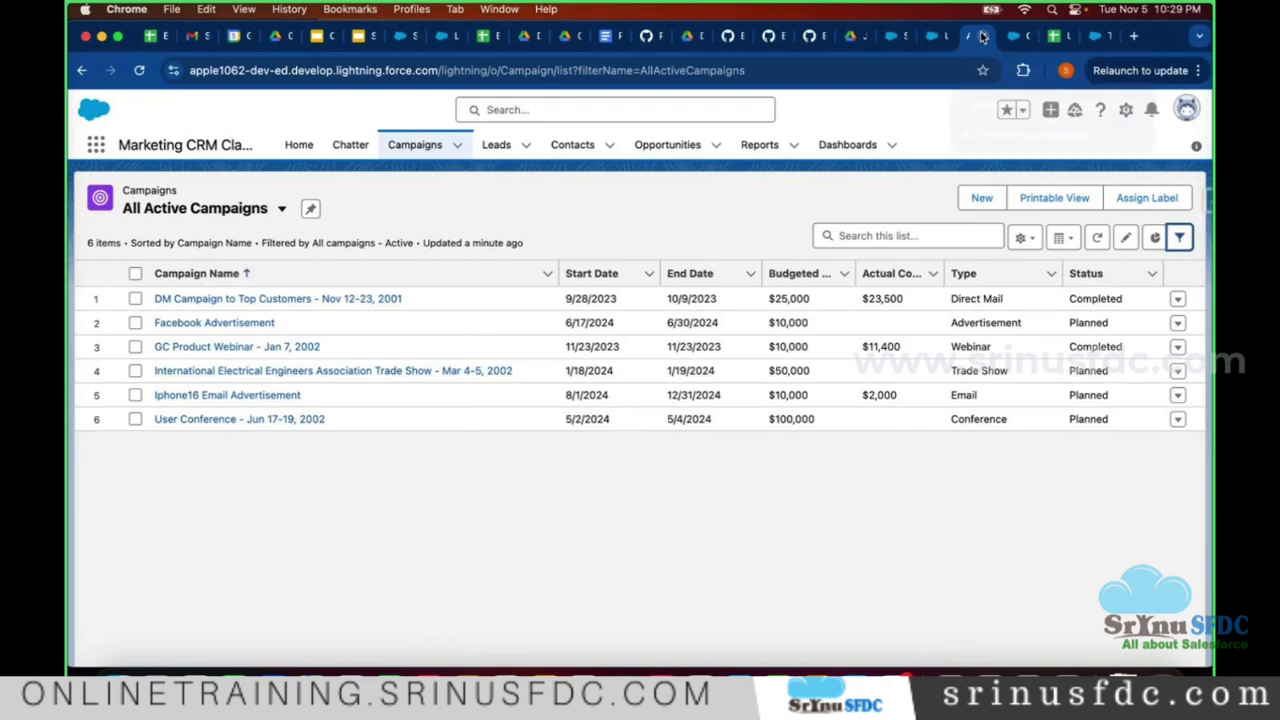
left_click(982, 35)
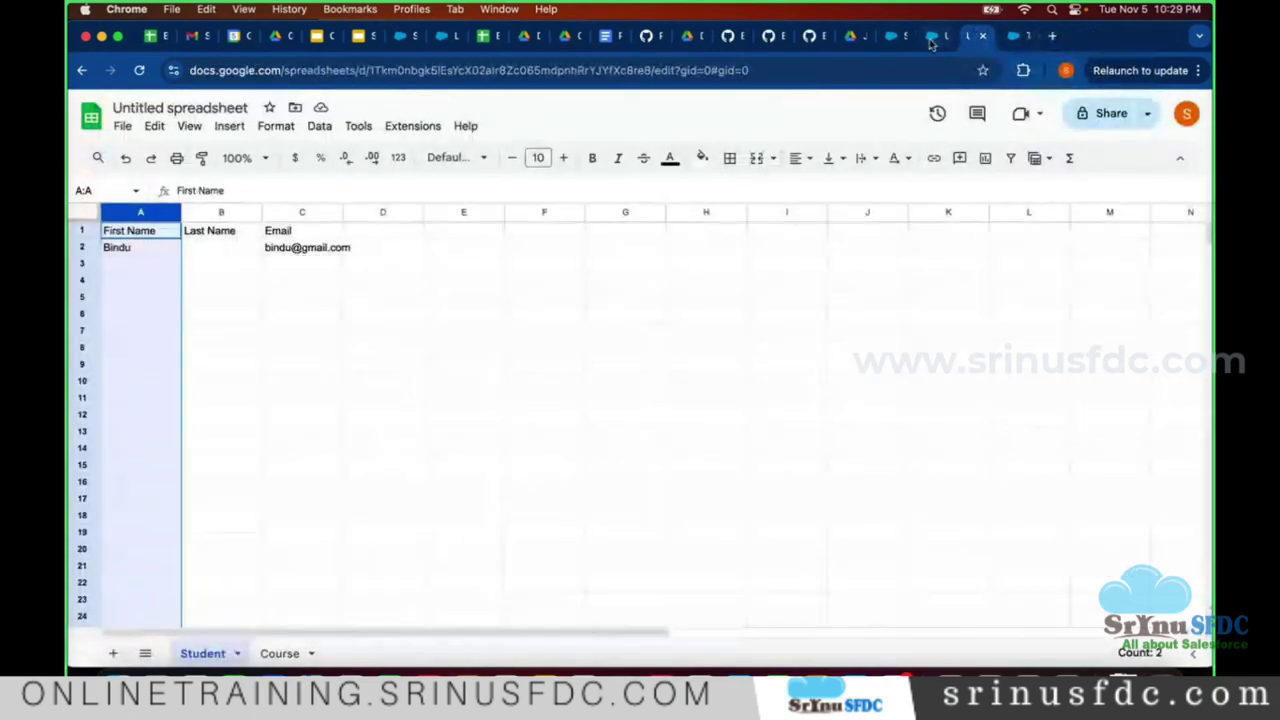
left_click(925, 36)
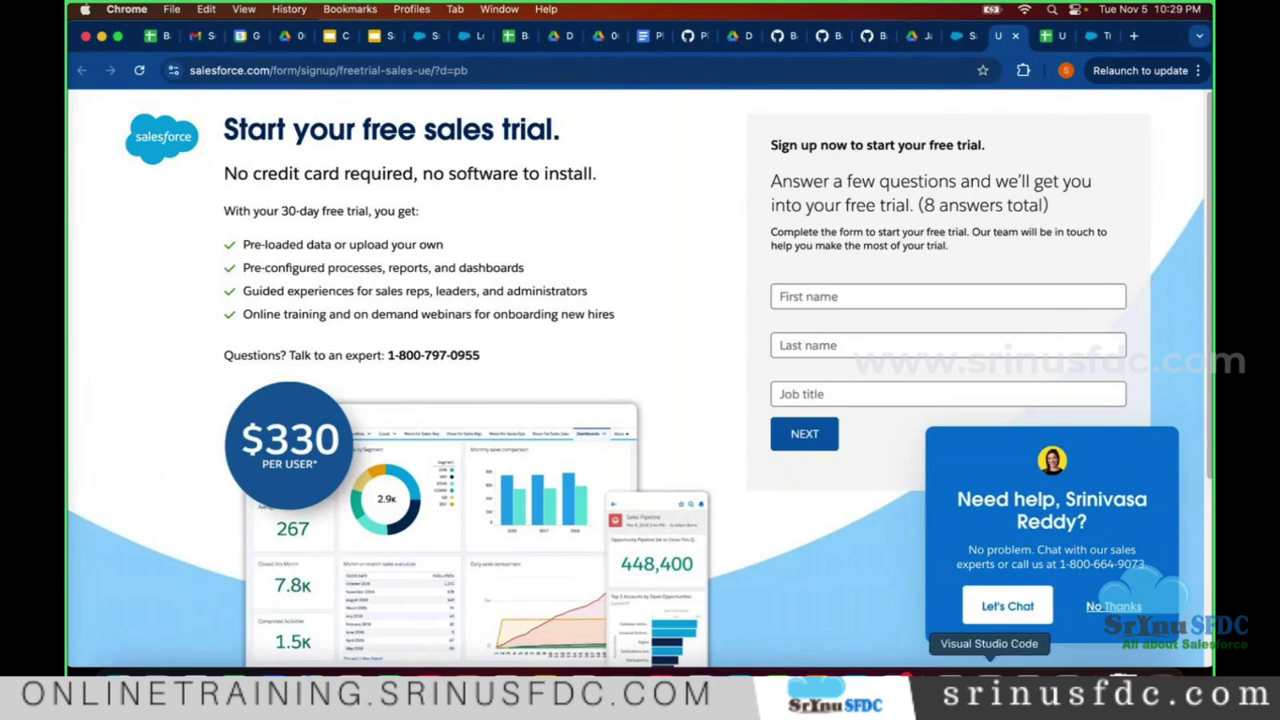
- Cancel the Save As prompt without saving and return to the Untitled-1 notes
left_click(989, 682)
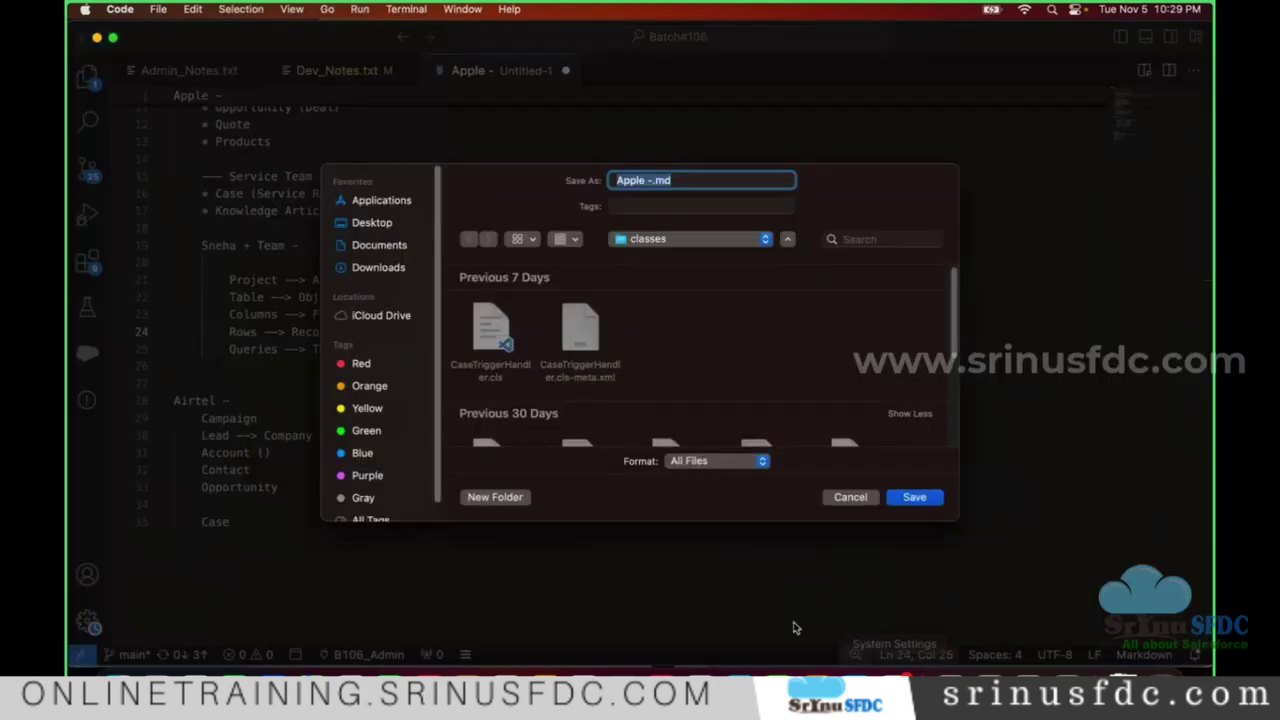
left_click(852, 497)
left_click(406, 420)
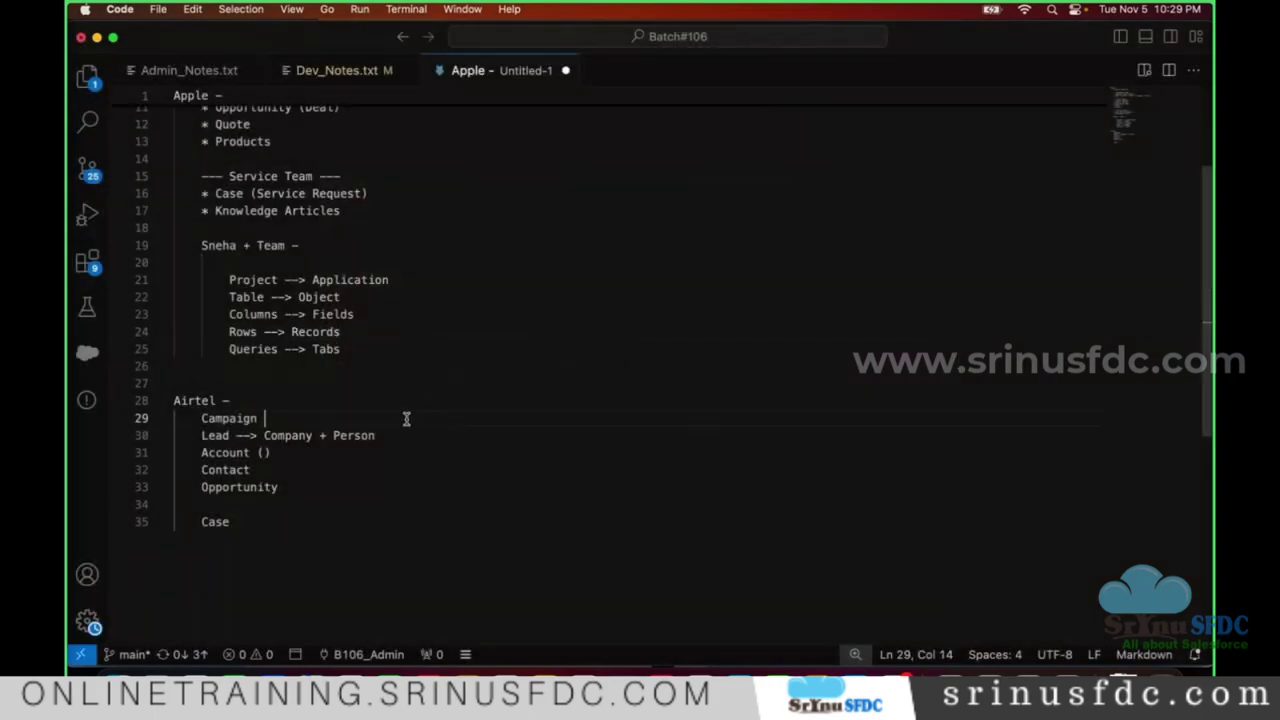
- Review the team heading and mappings, ending at the 'Queries --> Tabs' line
scroll(127, 282, "up", 4)
scroll(240, 338, "down", 2)
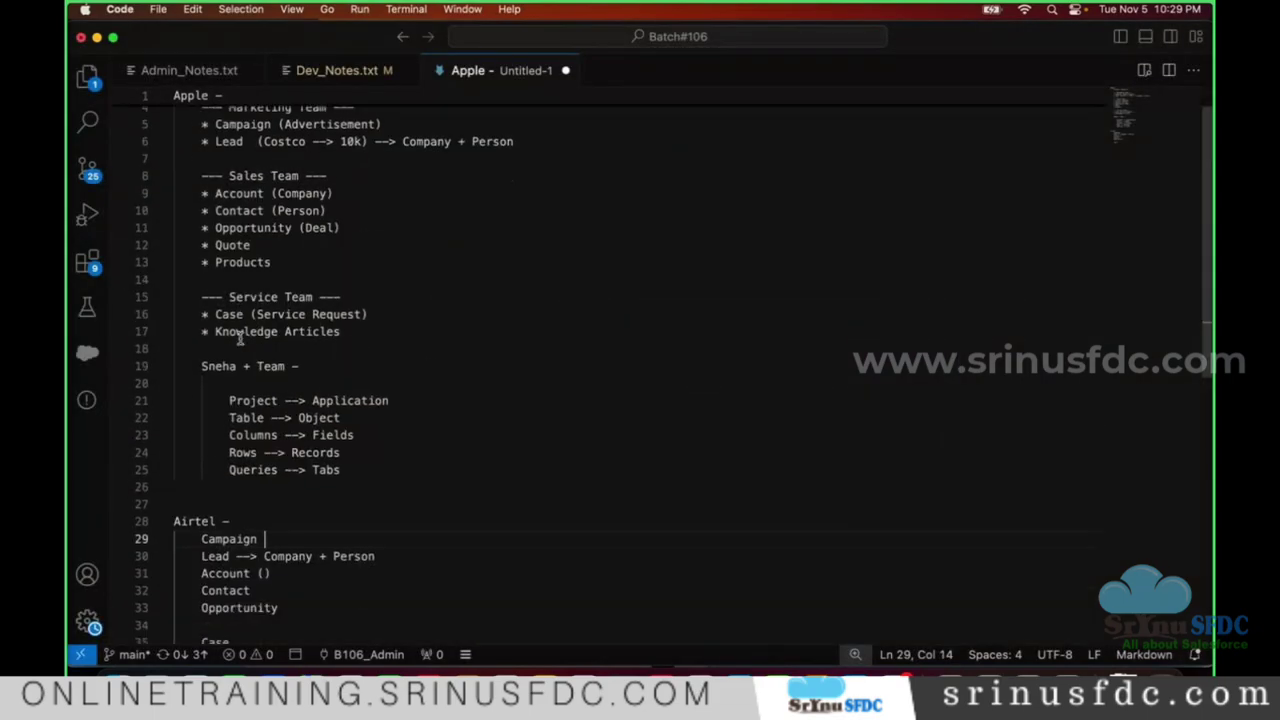
double_click(218, 366)
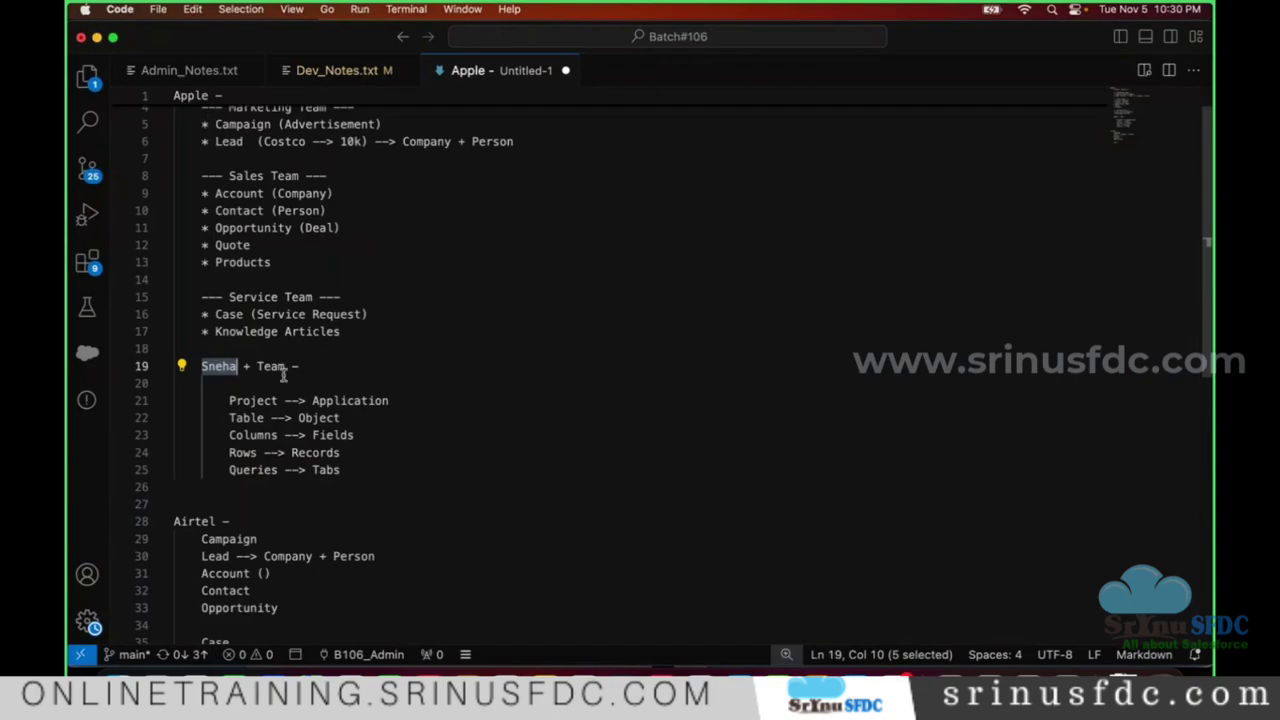
scroll(270, 375, "up", 2)
double_click(270, 406)
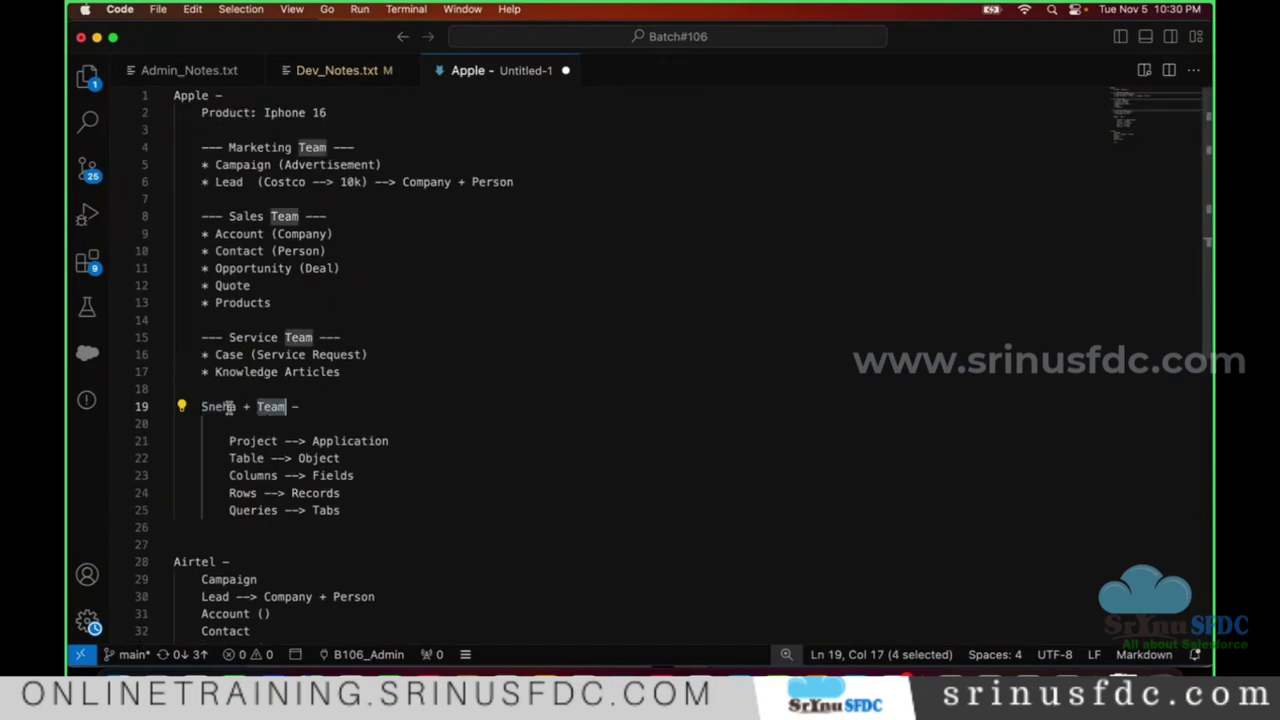
triple_click(286, 406)
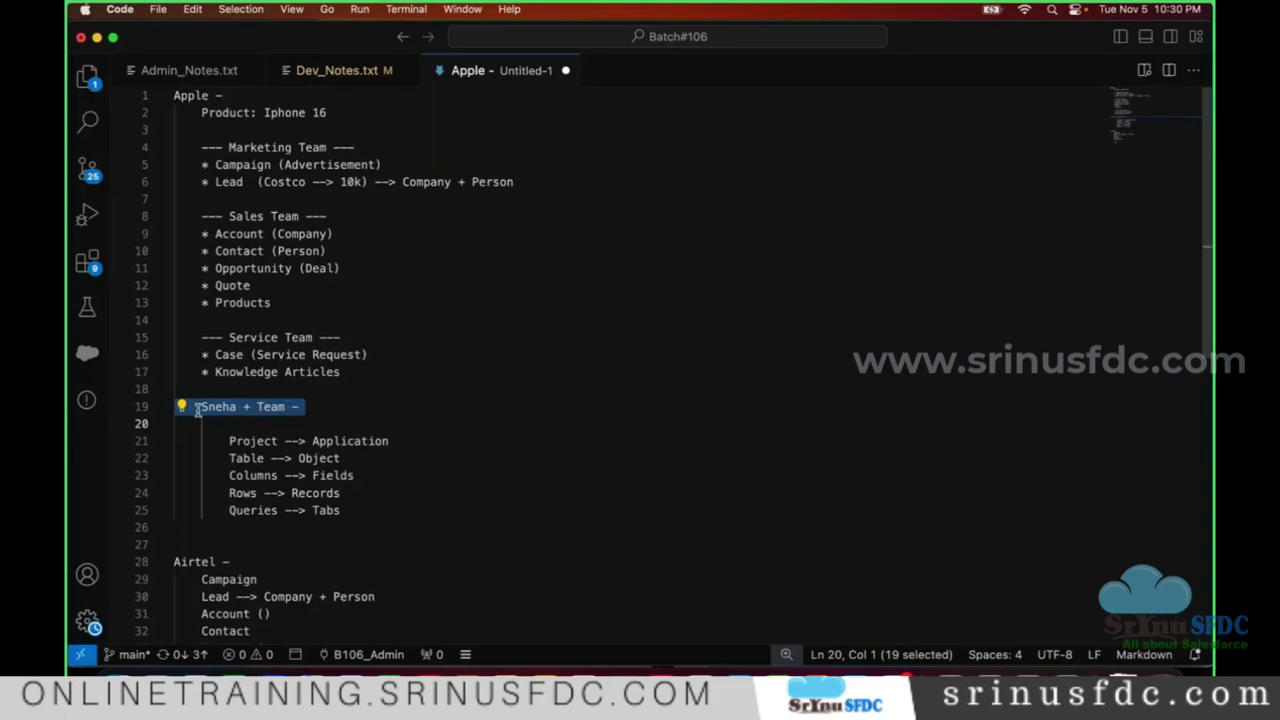
scroll(318, 413, "down", 2)
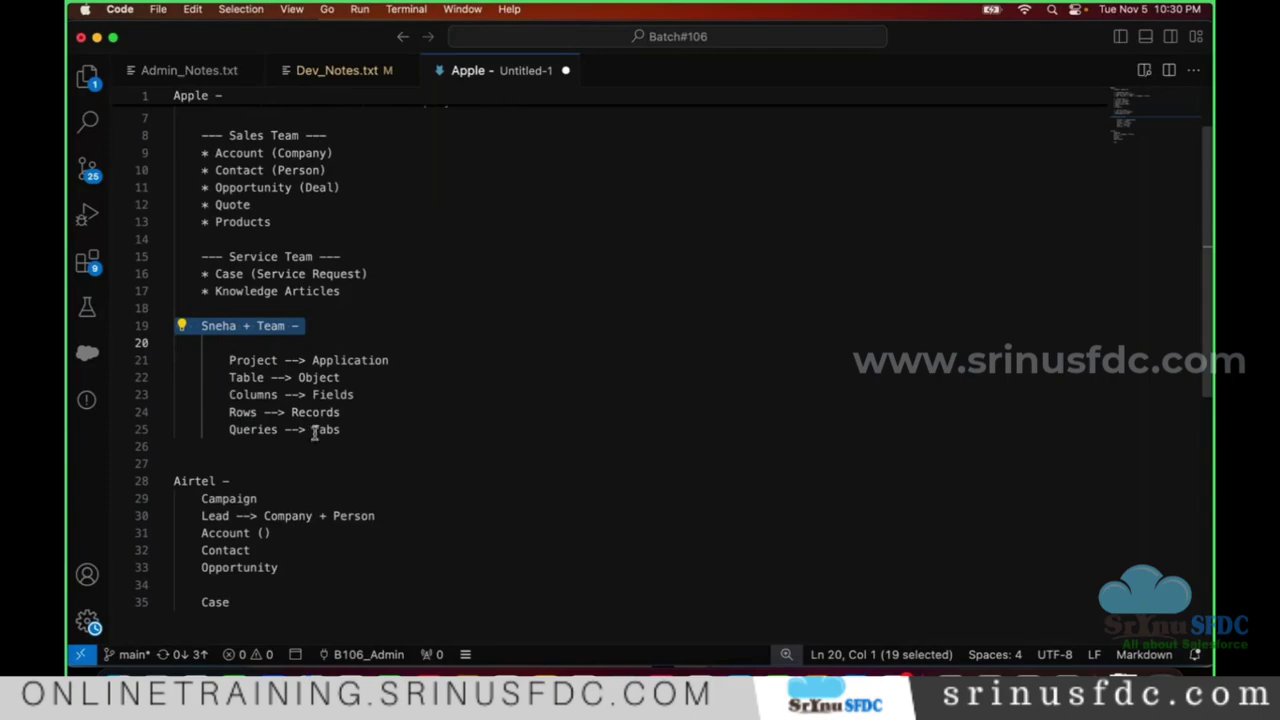
left_click(380, 426)
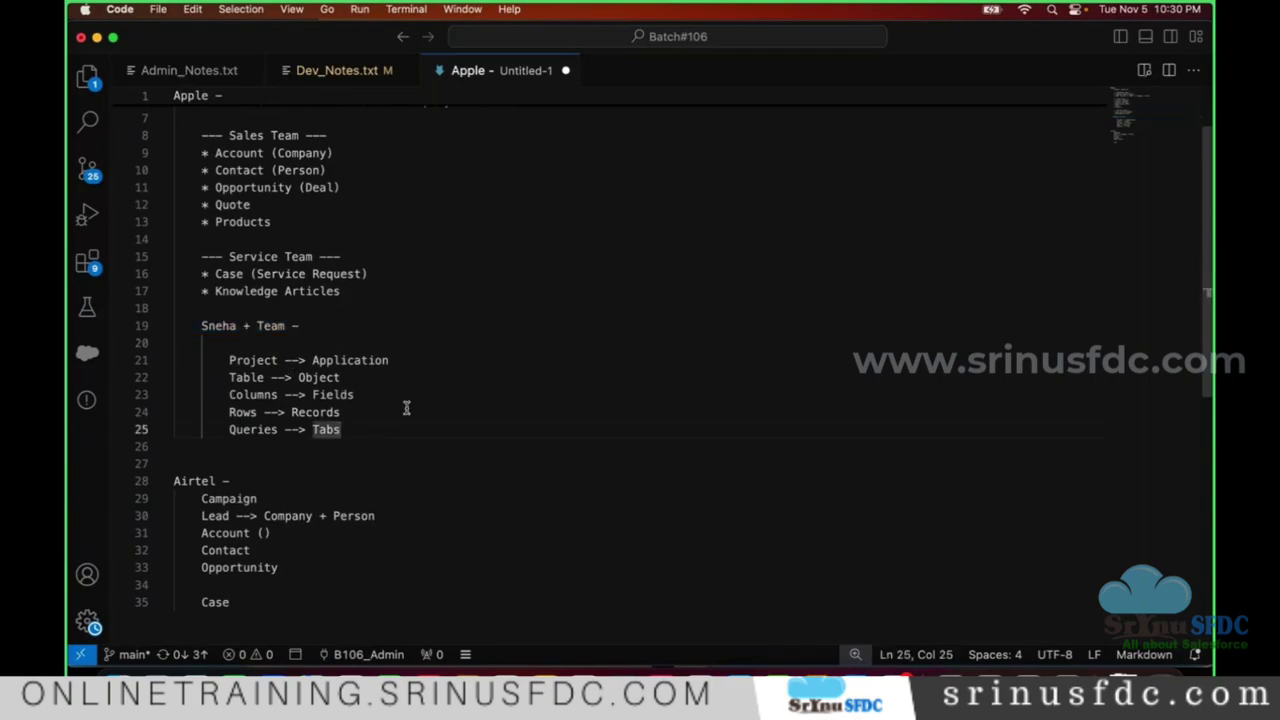
- Add an indented '100 Requirements -' line below the Queries --> Tabs mapping
key("Return")
key("Return")
key("Return")
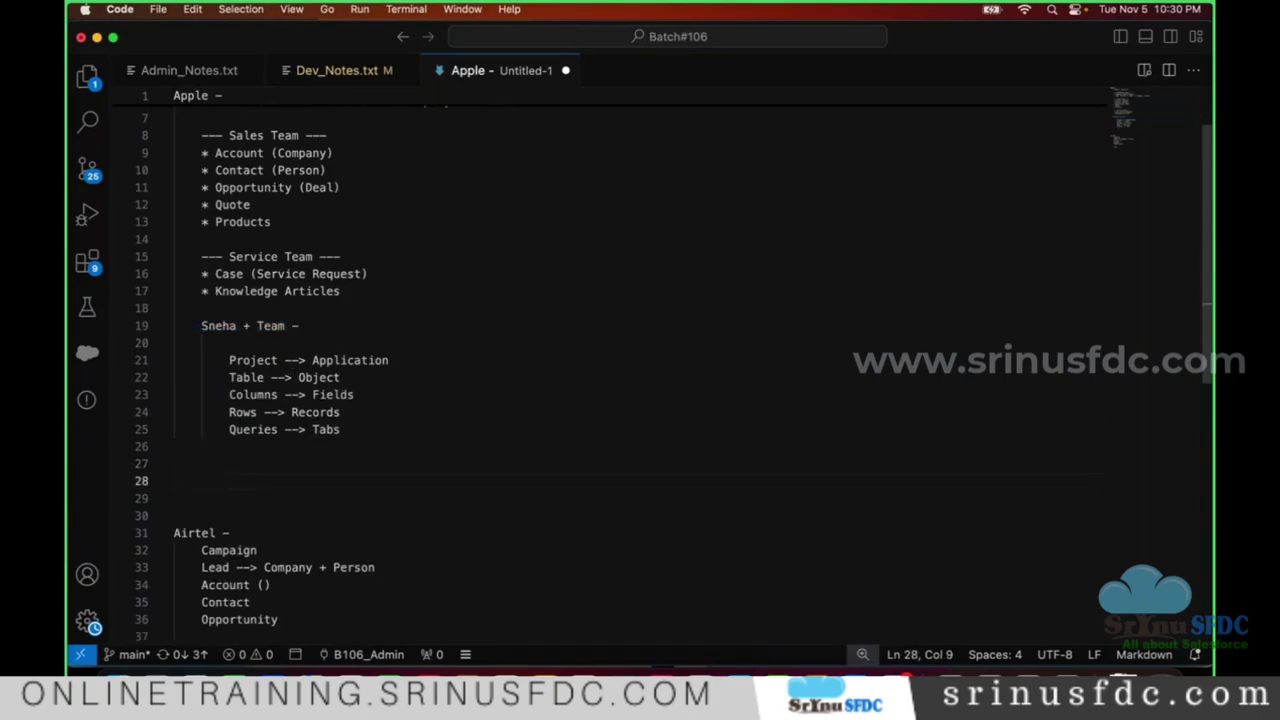
type("100 R")
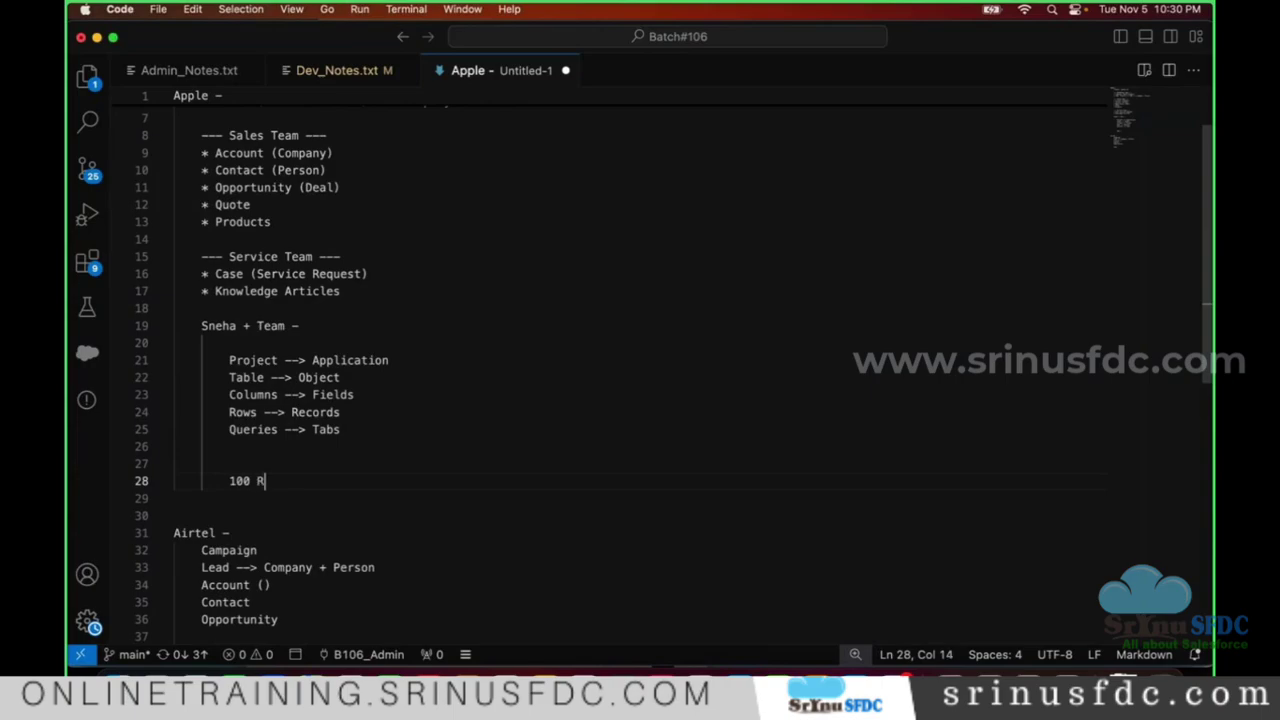
type("equirements -")
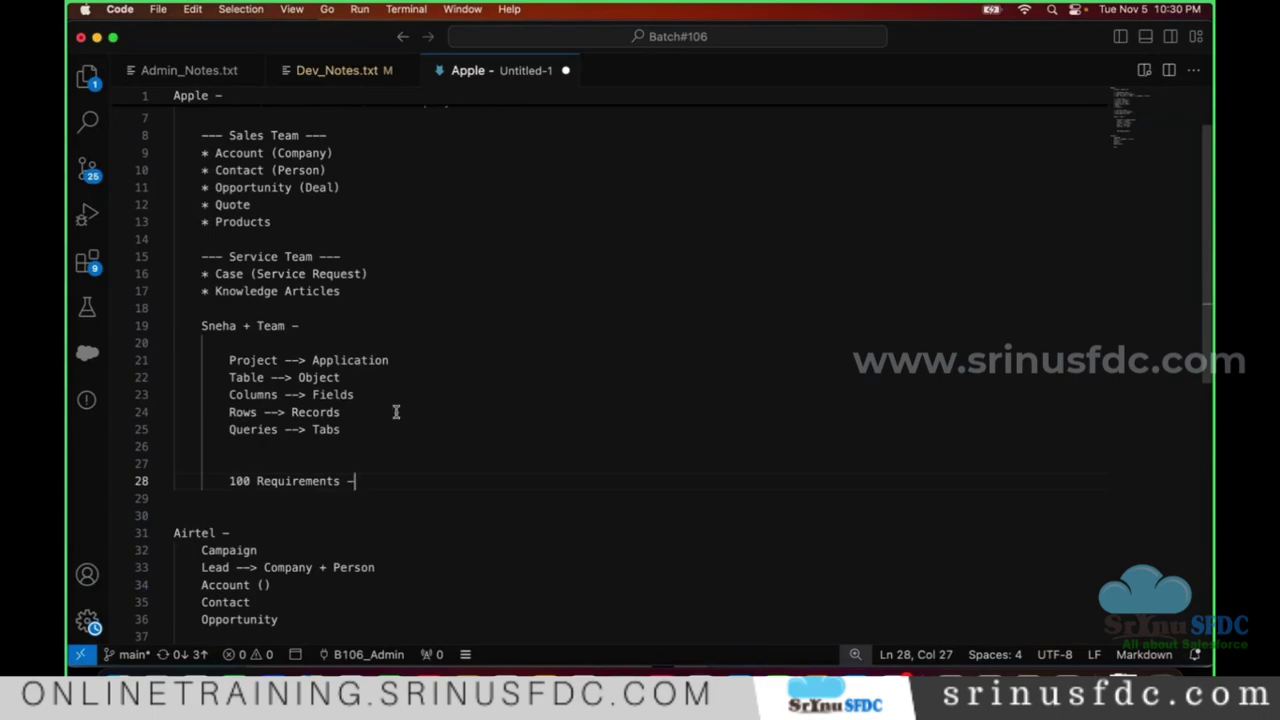
triple_click(369, 481)
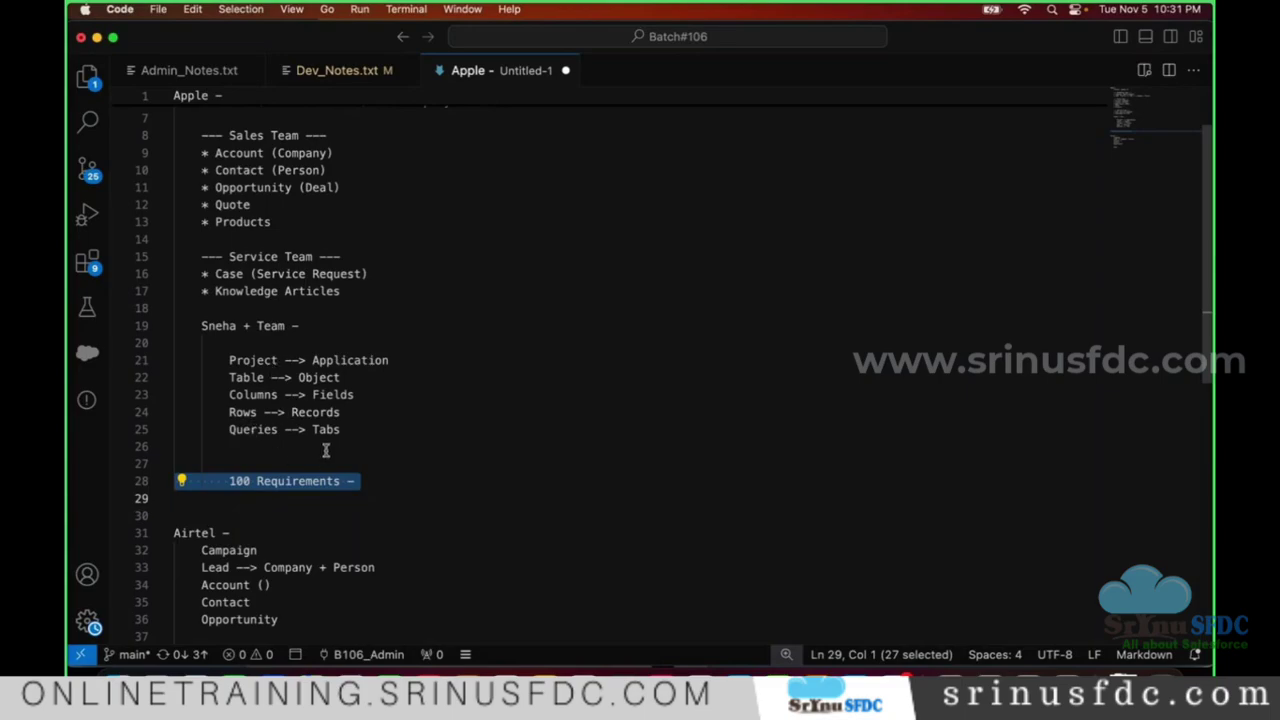
scroll(320, 450, "down", 3)
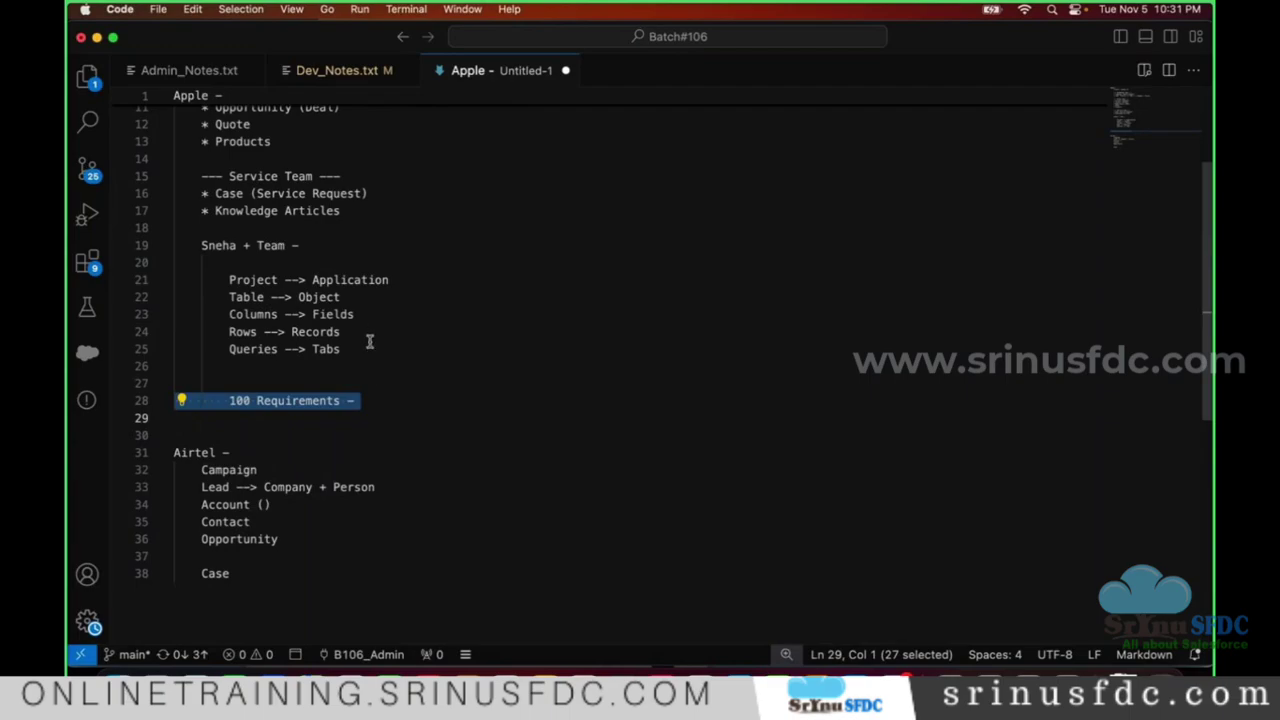
- Add a 'TCS' line beneath '100 Requirements -'
left_click(398, 401)
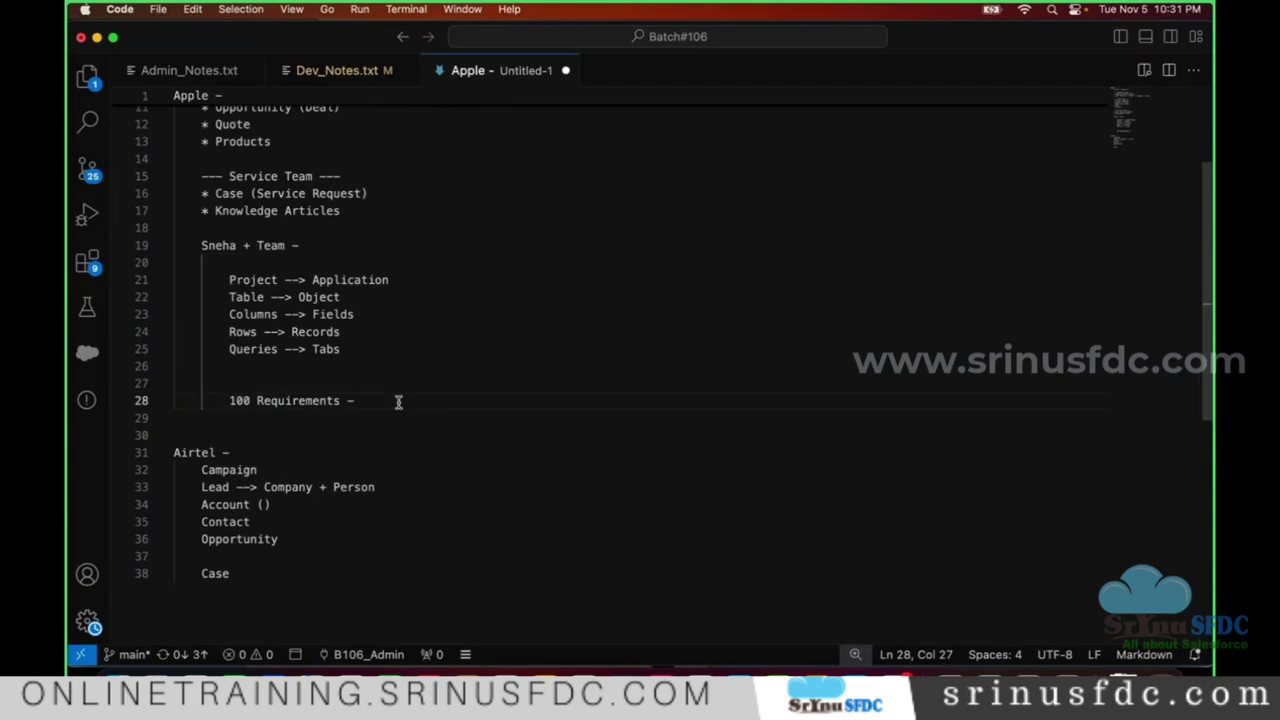
key("Return")
key("Return")
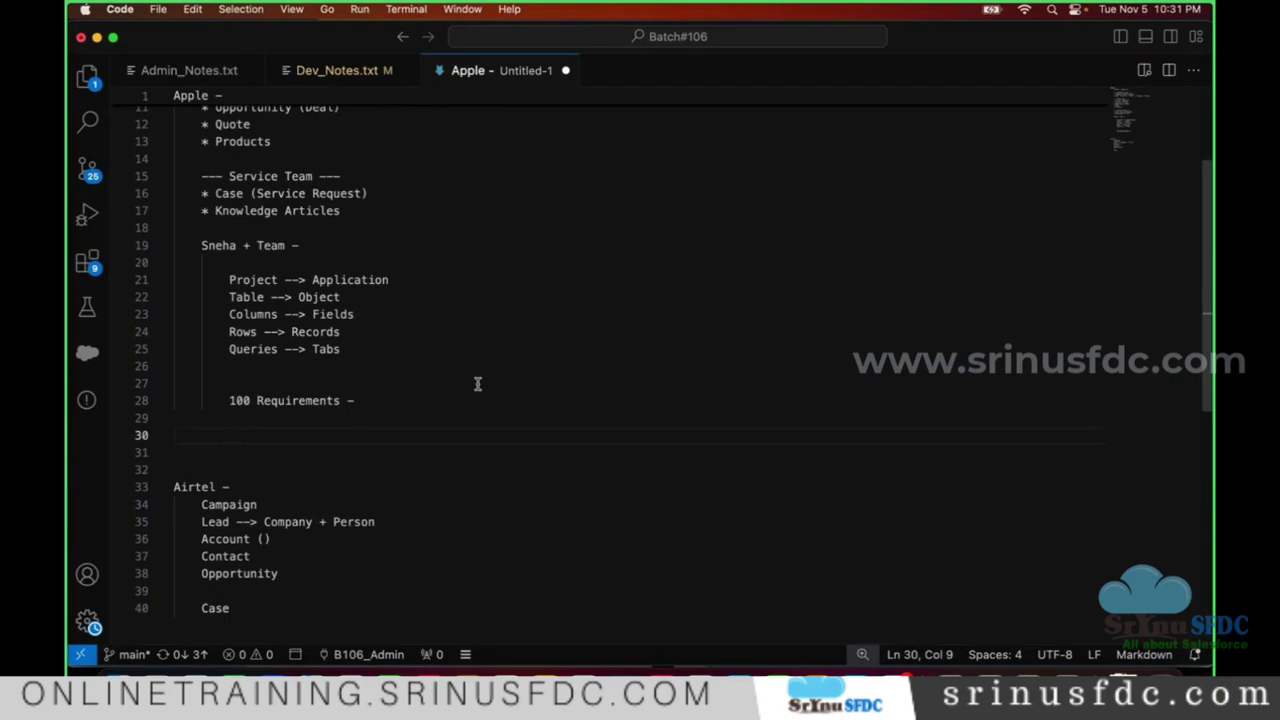
type("TCS")
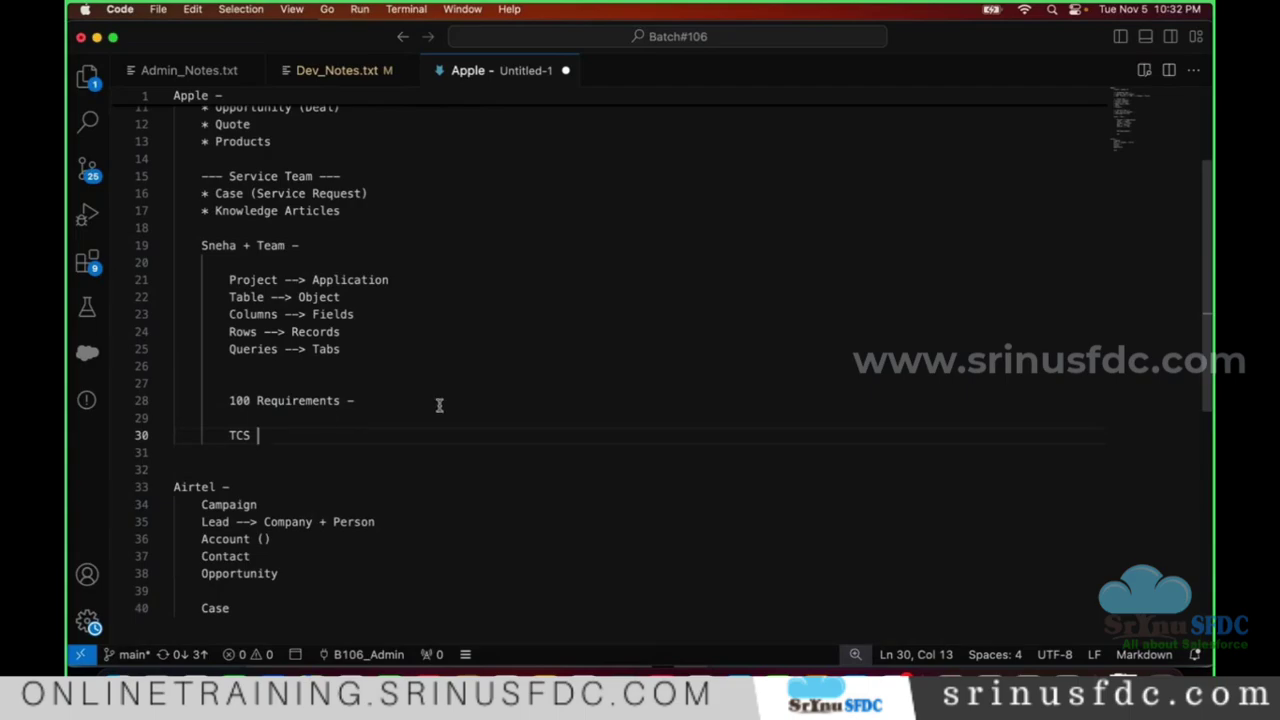
- Change the TCS line to 'TCS -' and start an indented blank line beneath it
double_click(241, 435)
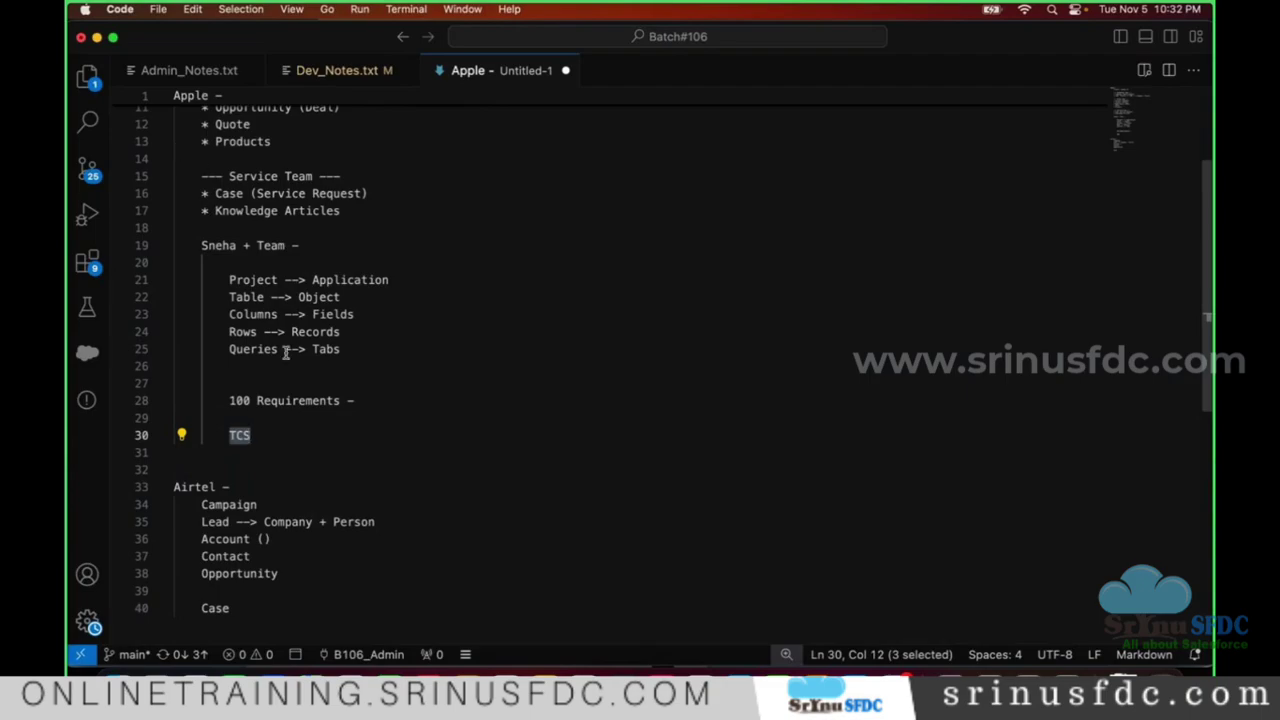
left_click(236, 246)
left_click_drag(345, 400, 178, 228)
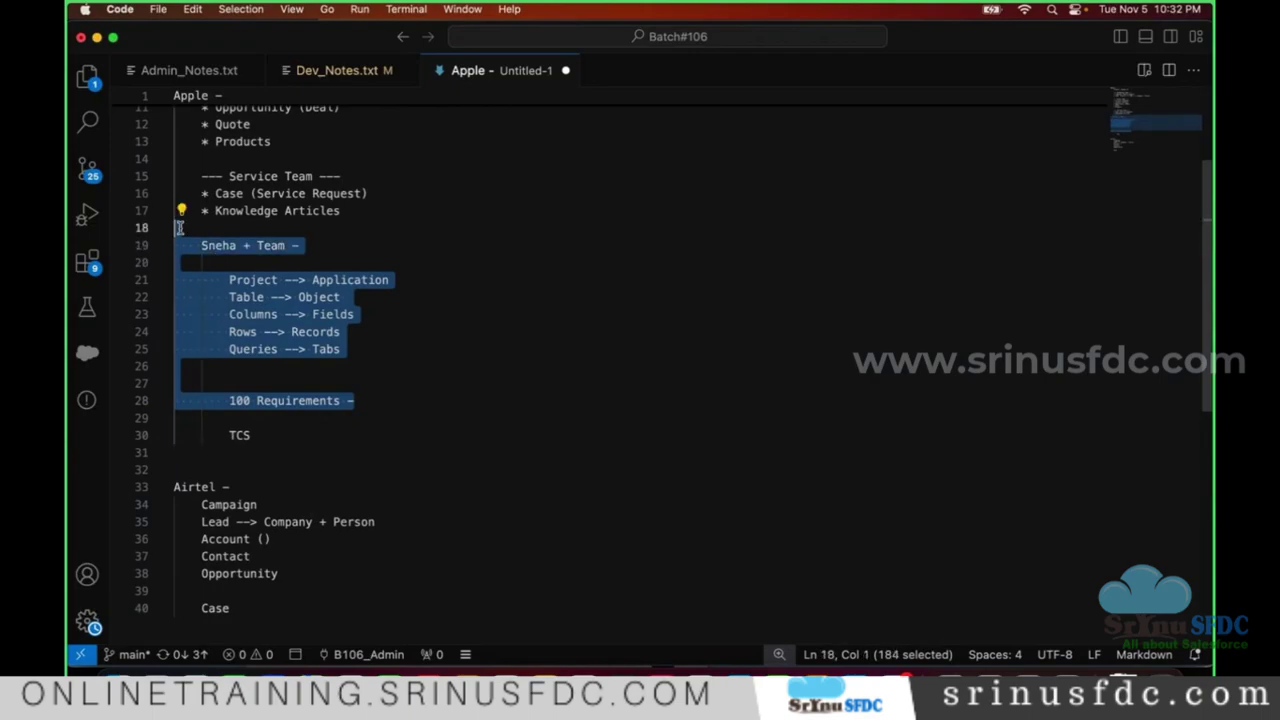
left_click(262, 436)
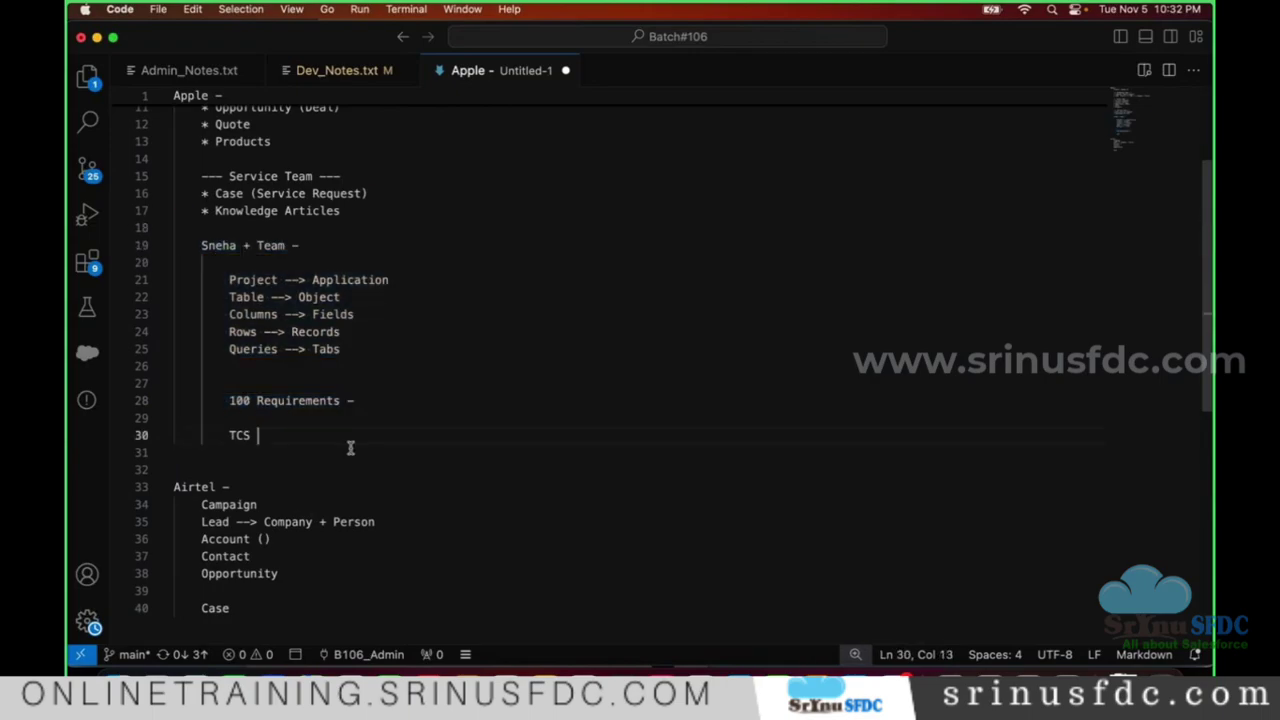
type("-")
key("Return")
key("Tab")
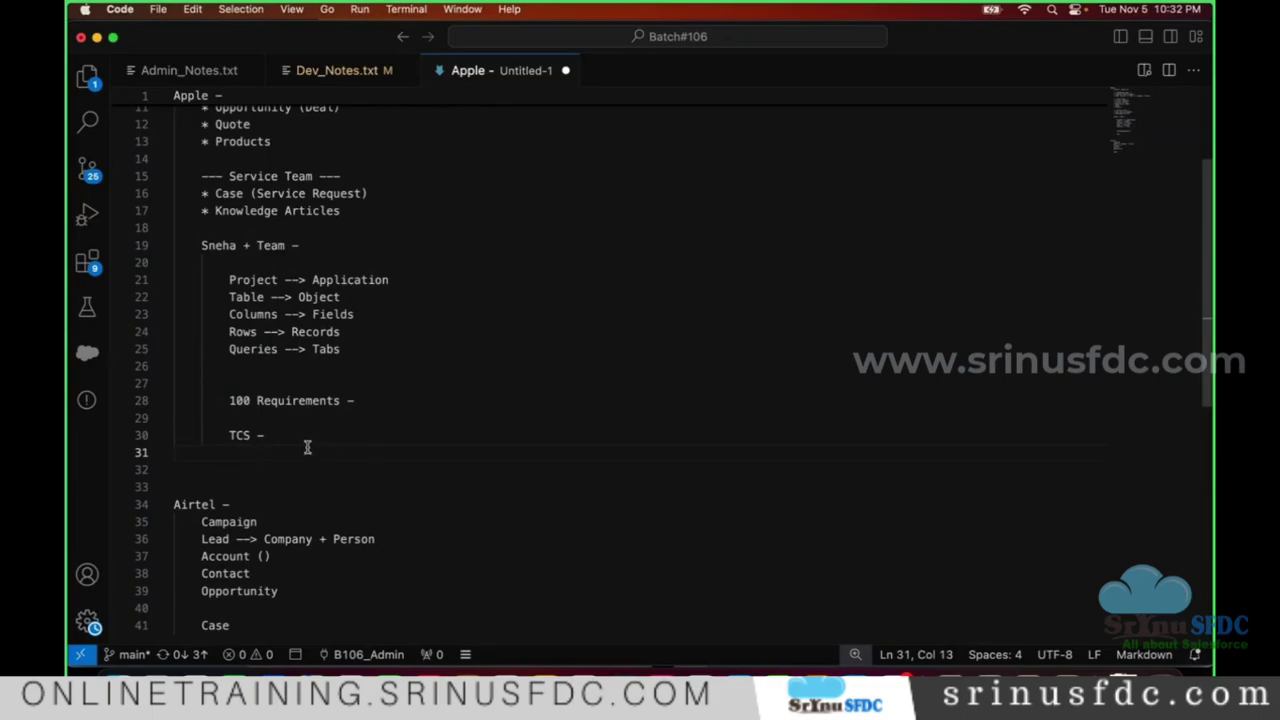
- List 'Admins' and 'Devs' as indented entries under 'TCS -', leaving a blank line after
scroll(371, 433, "down", 3)
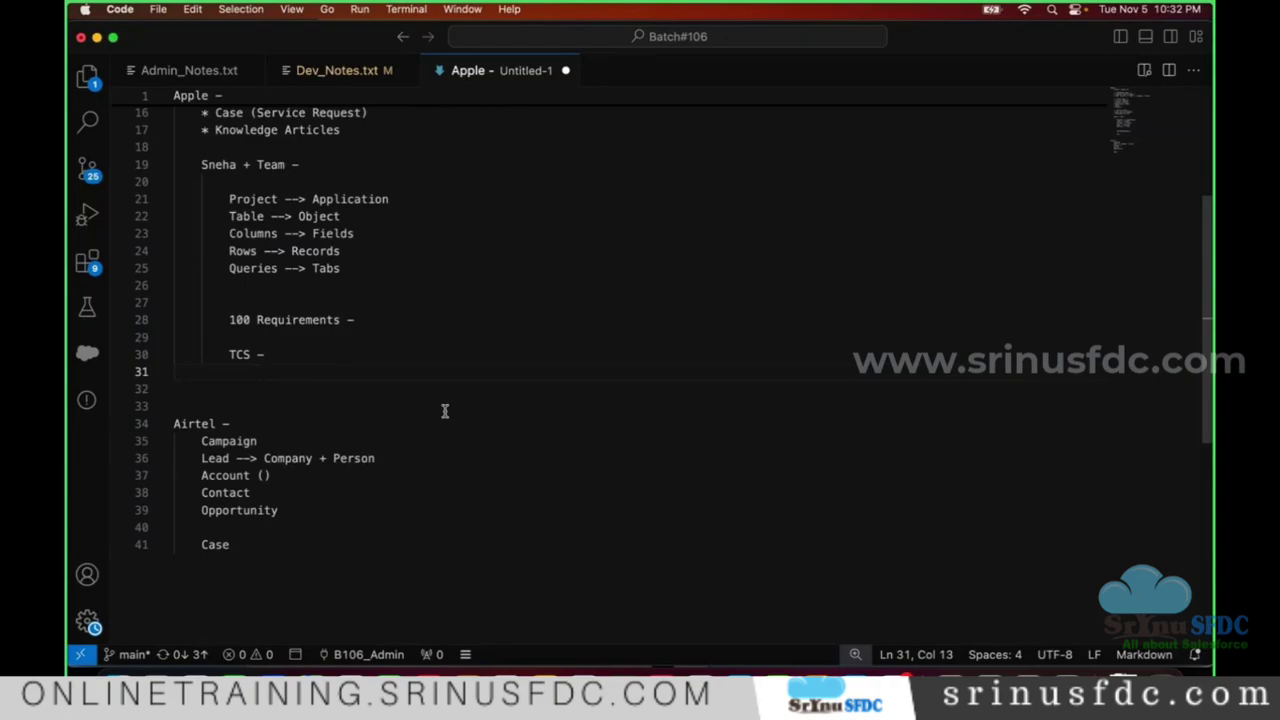
scroll(430, 410, "up", 3)
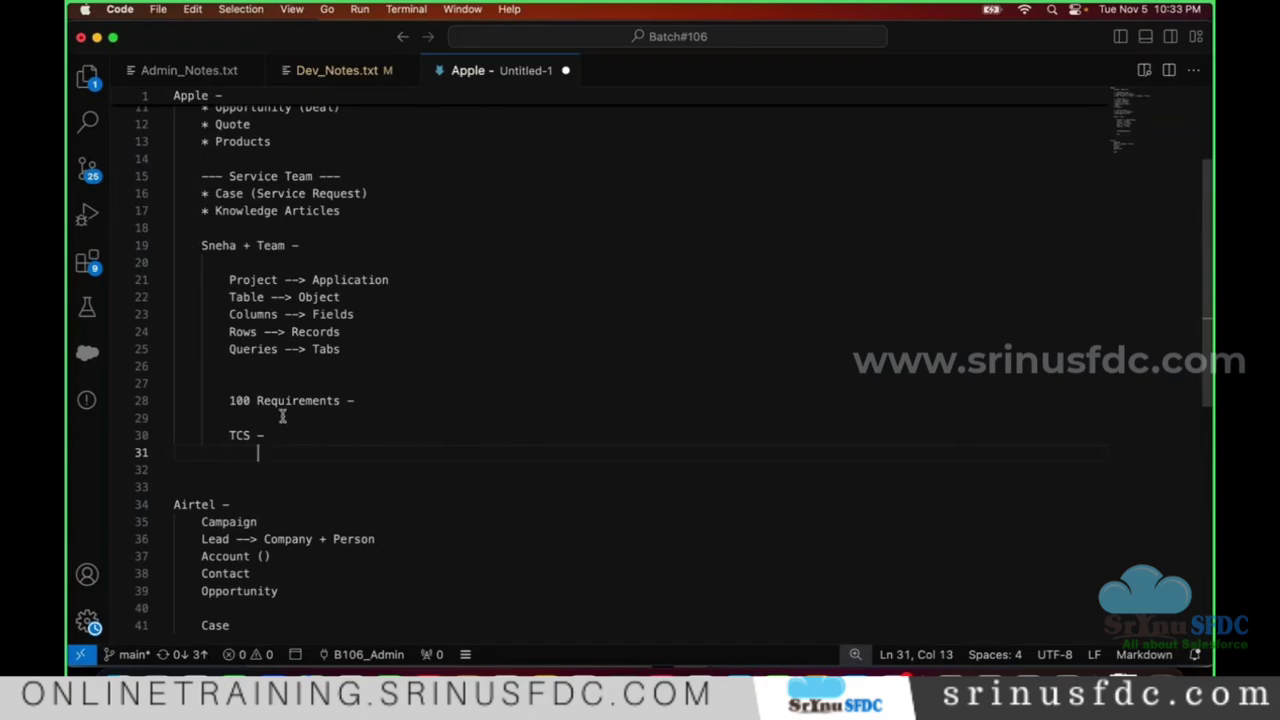
type("Admins")
key("Return")
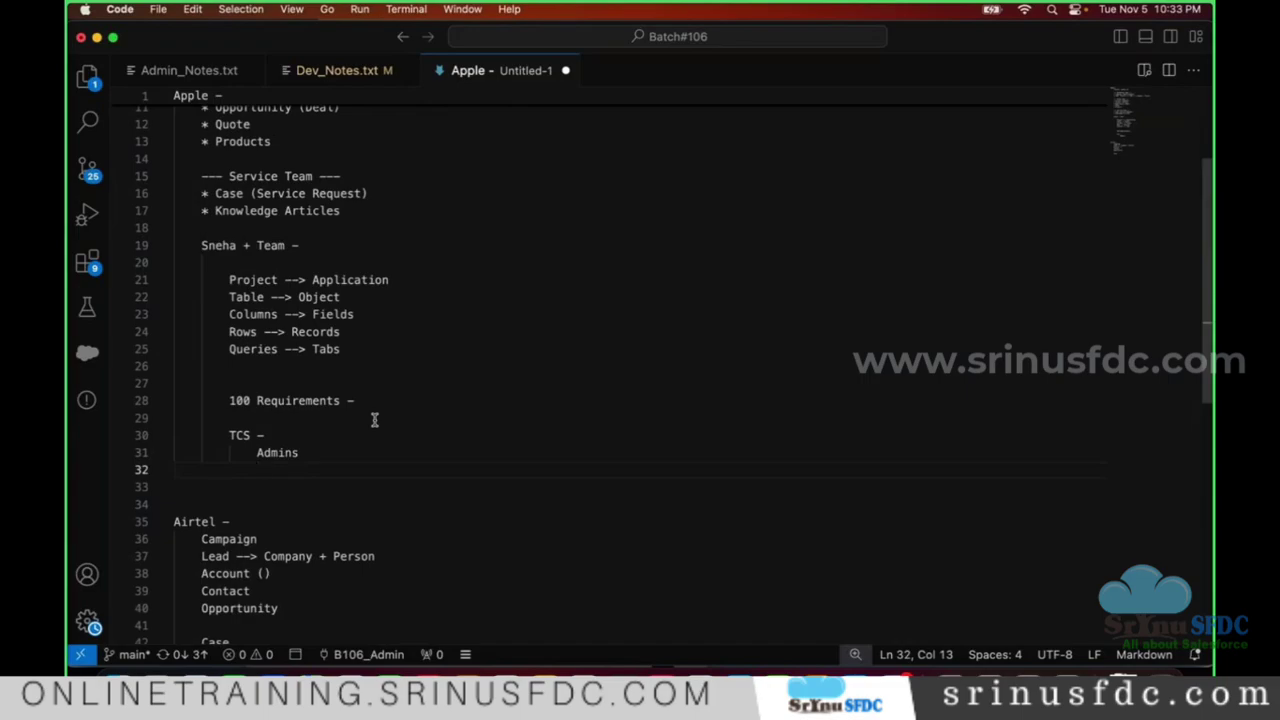
triple_click(278, 400)
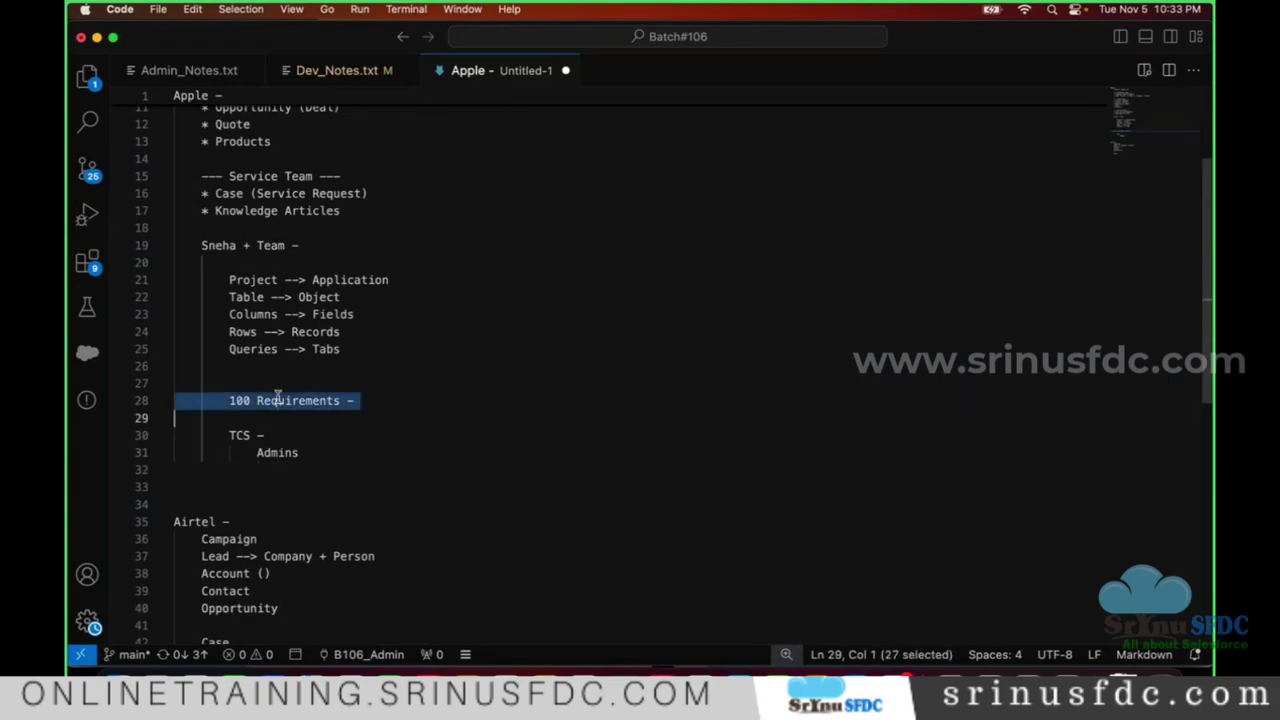
left_click(320, 470)
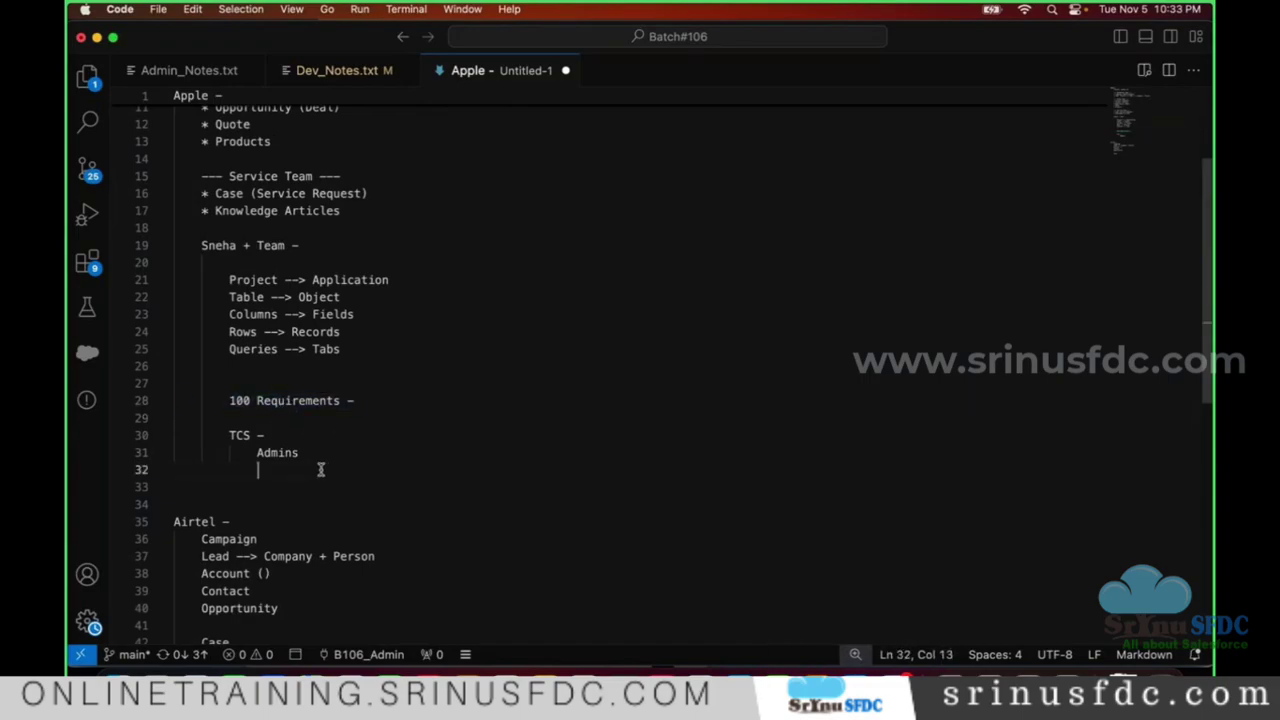
type("Devs")
scroll(323, 466, "down", 2)
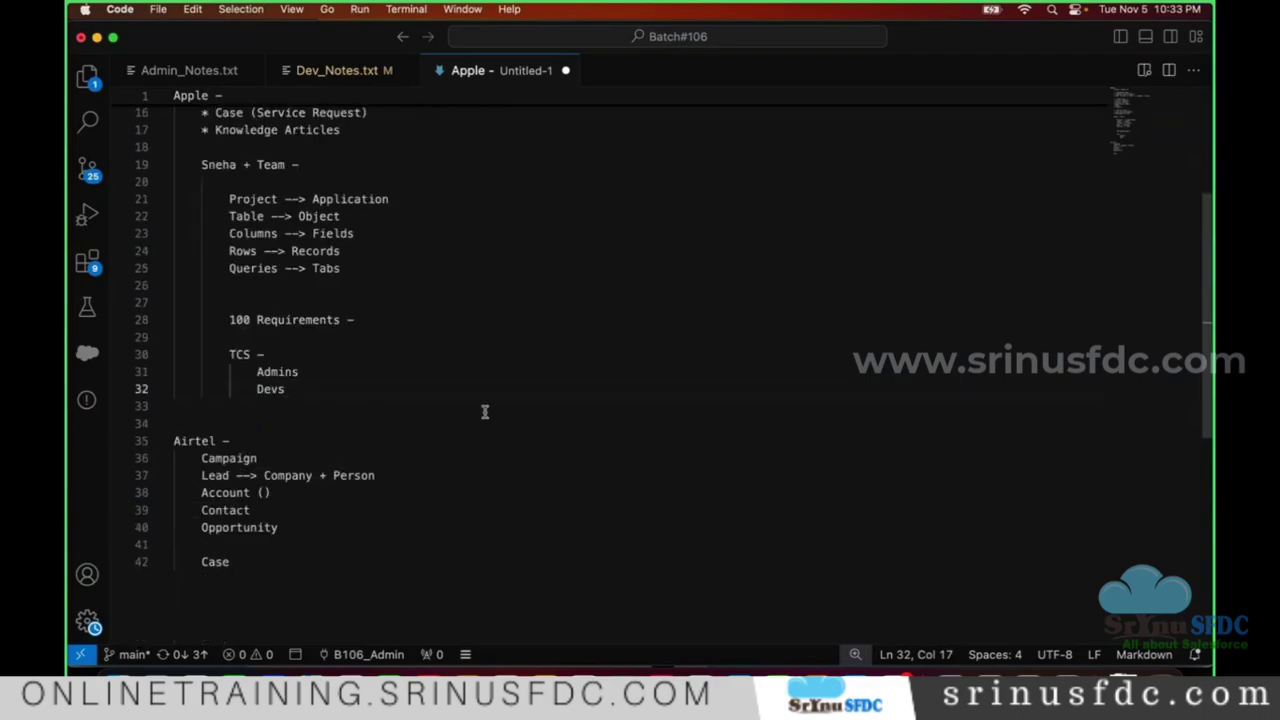
key("Return")
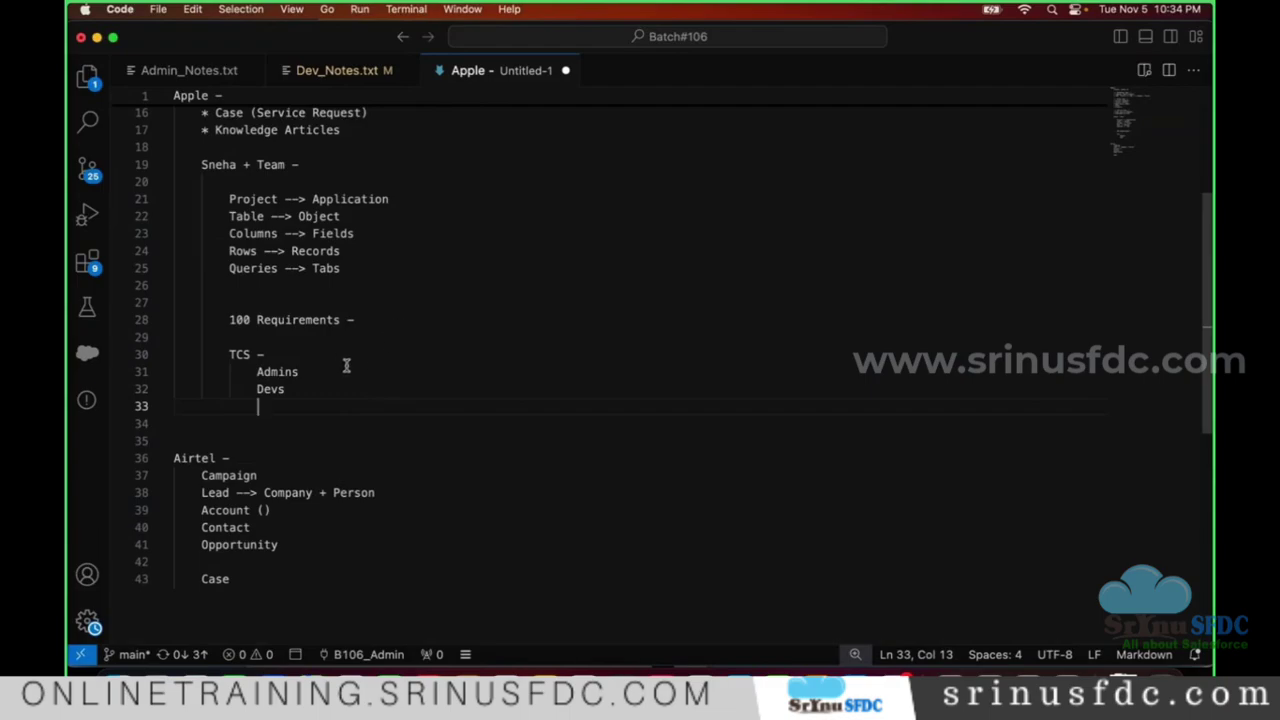
- Add 'Architects' and 'QA' as the next two entries after Devs in the TCS list
type("Architects")
key("Return")
type("QA")
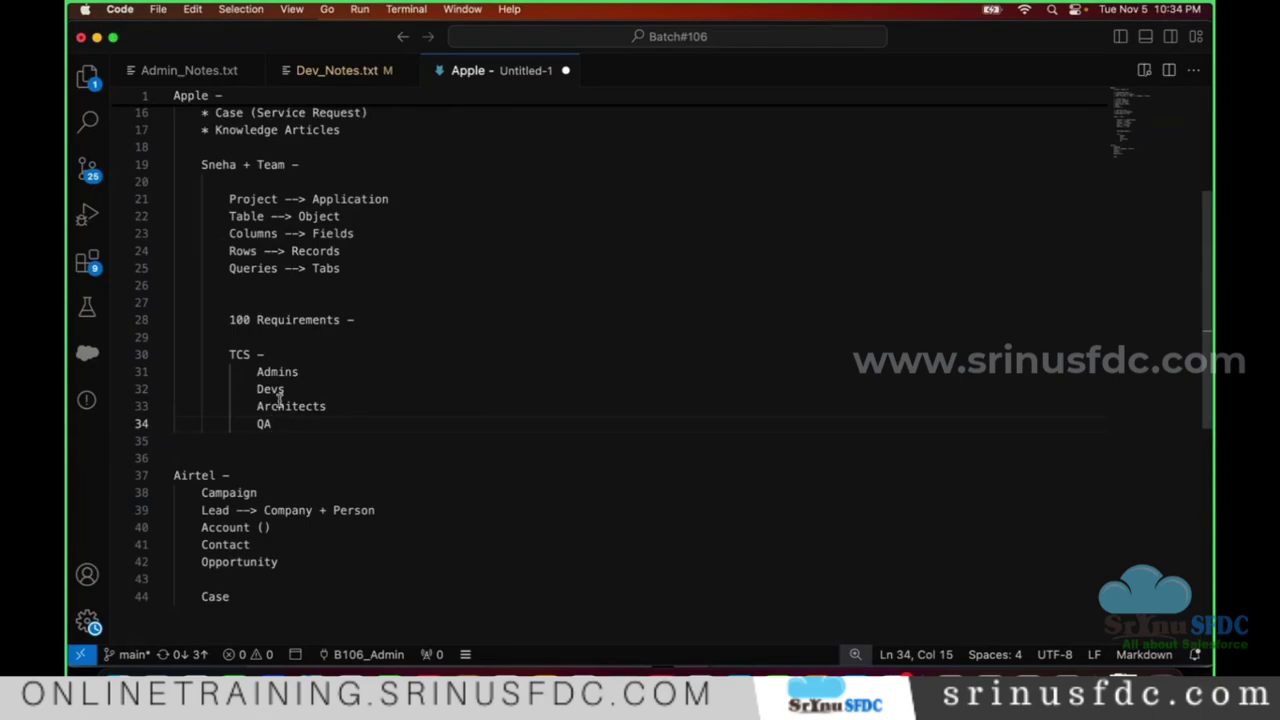
scroll(264, 369, "up", 1)
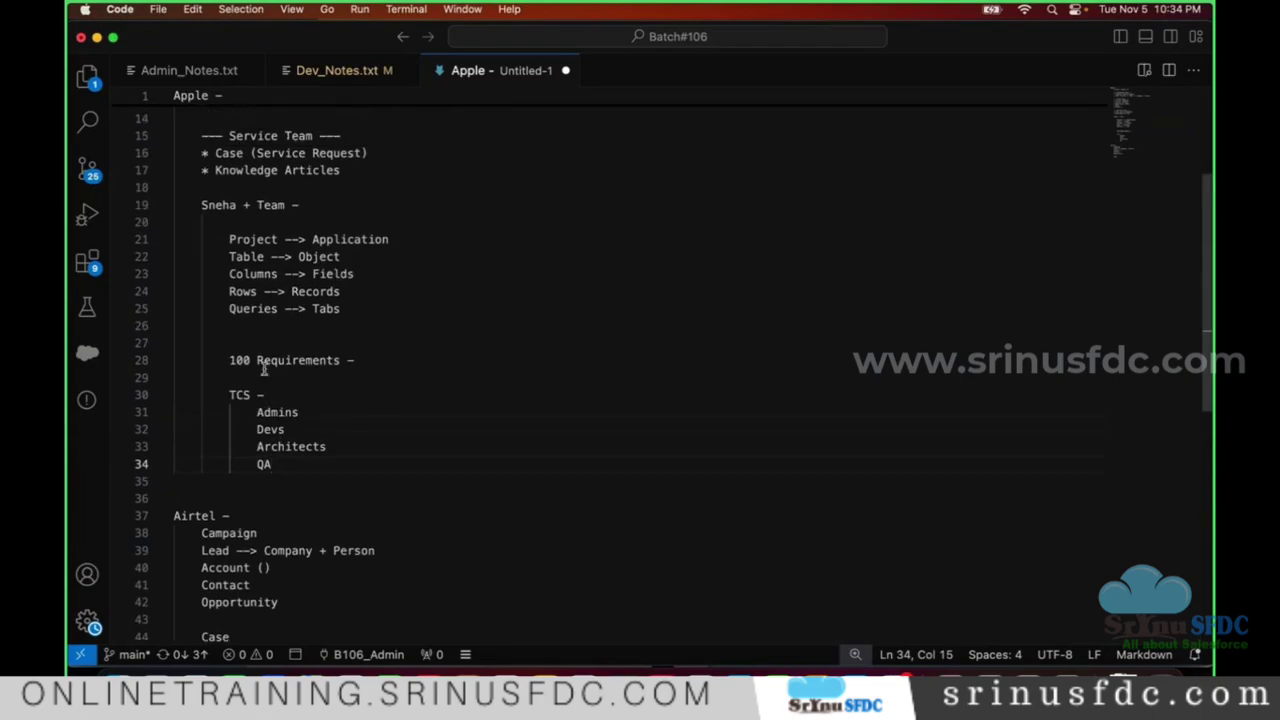
left_click_drag(195, 205, 299, 205)
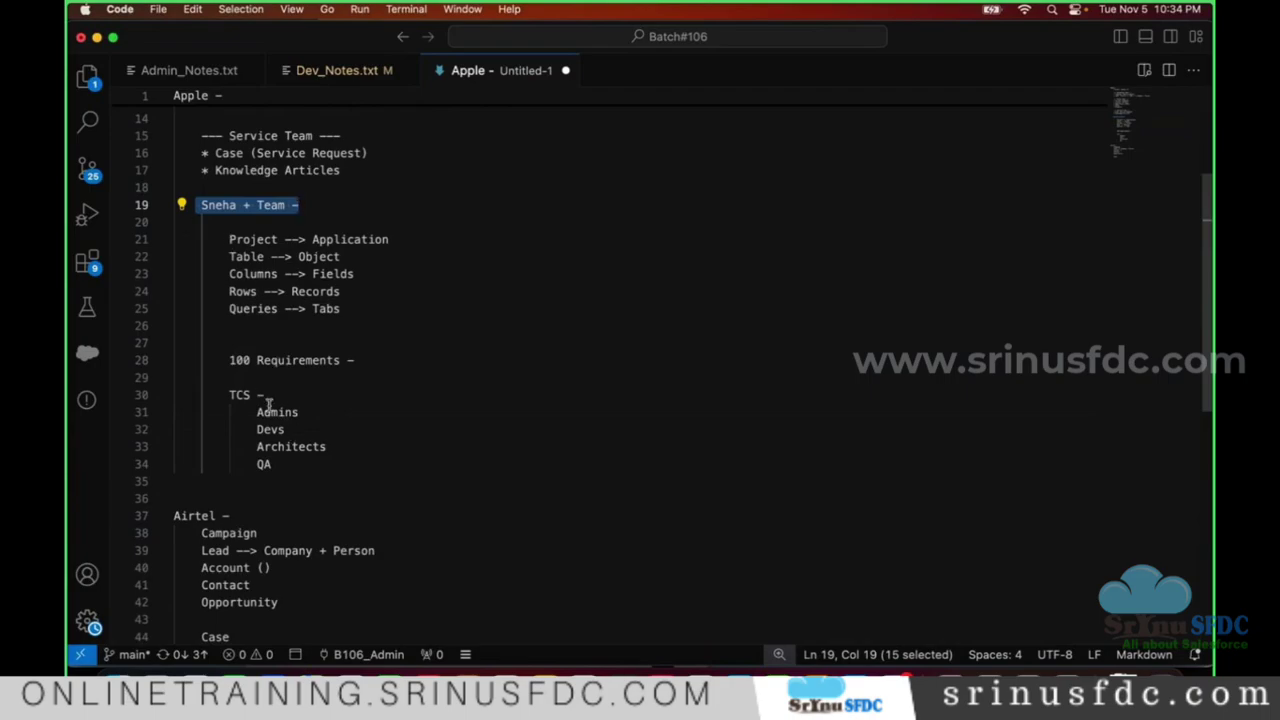
left_click_drag(222, 360, 380, 361)
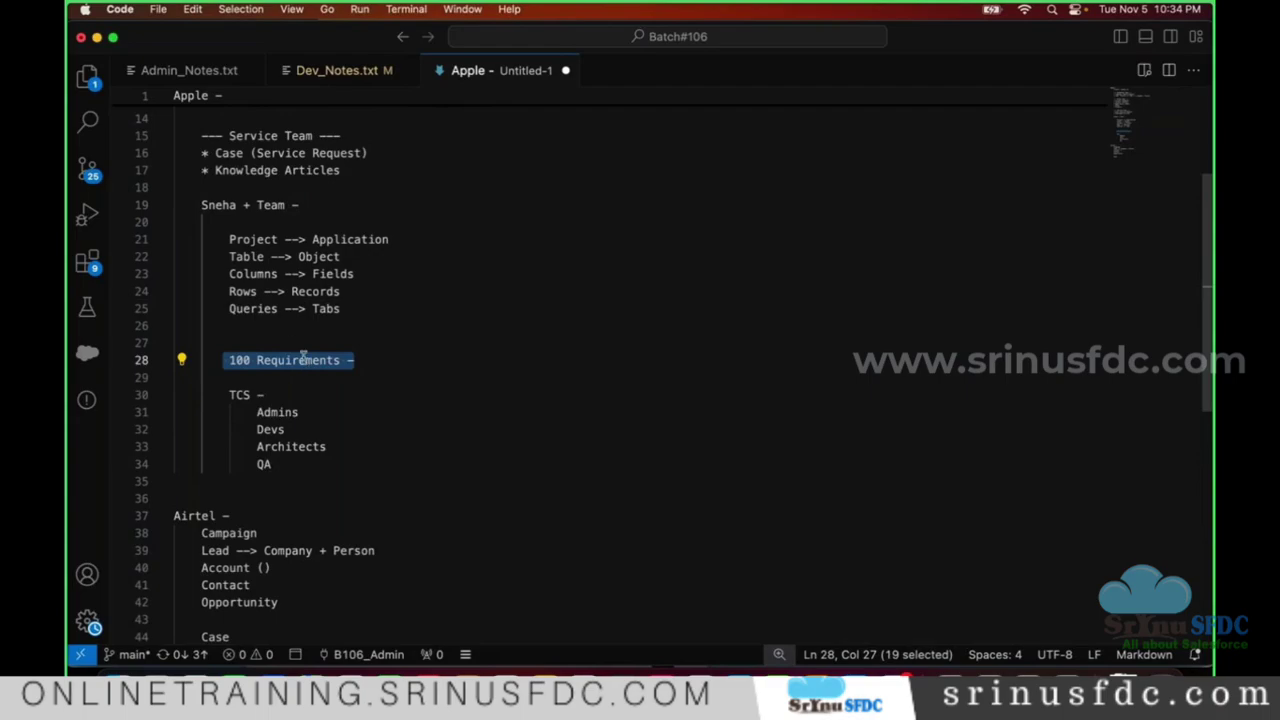
left_click(311, 446)
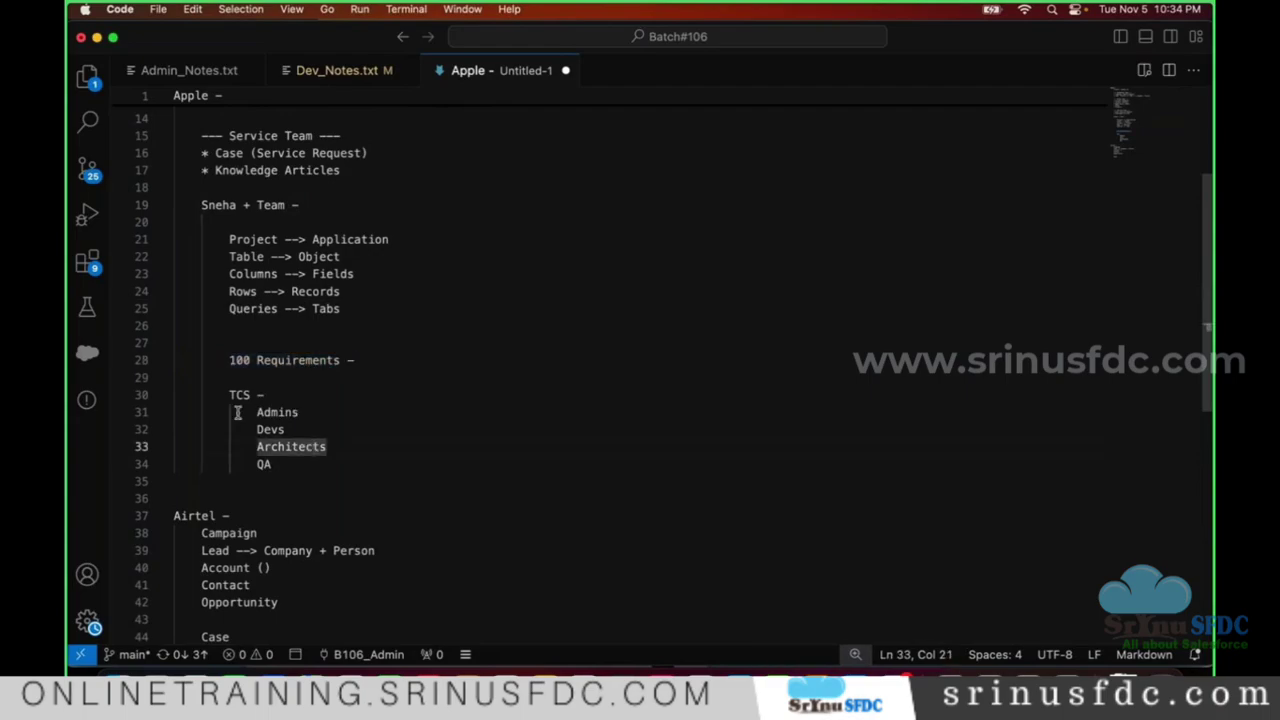
left_click_drag(237, 412, 305, 447)
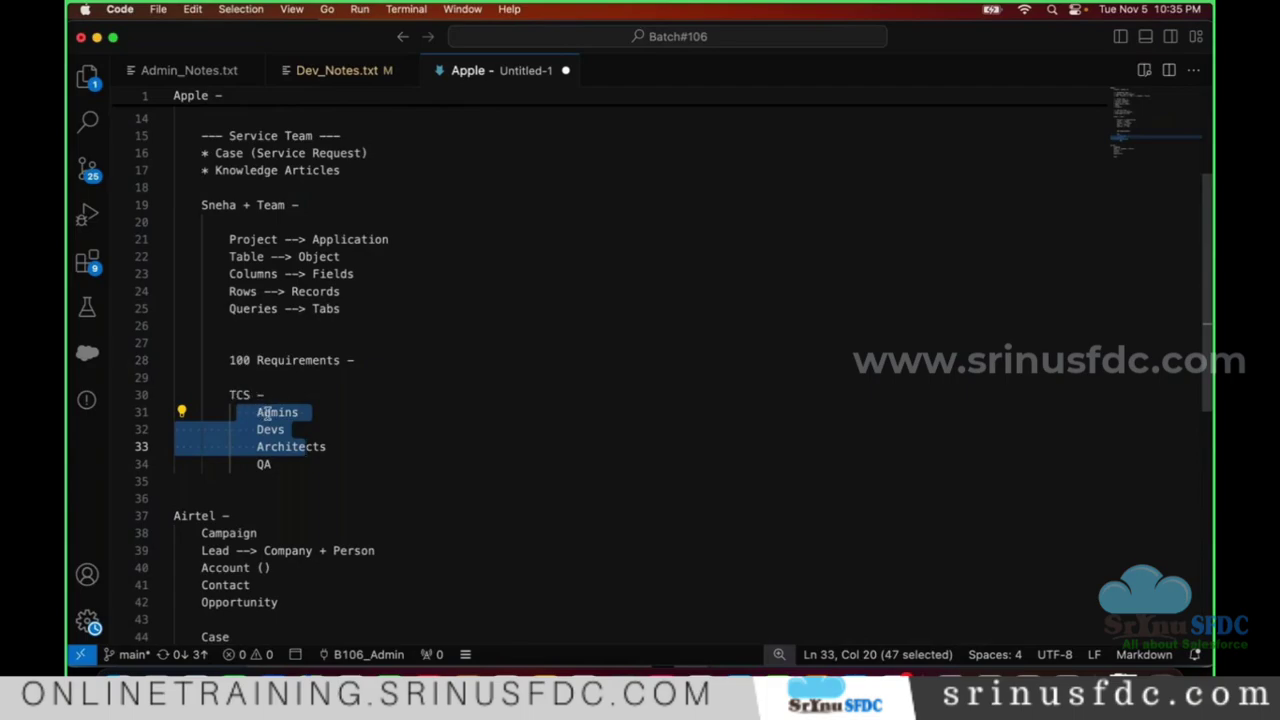
double_click(265, 412)
left_click_drag(186, 187, 300, 205)
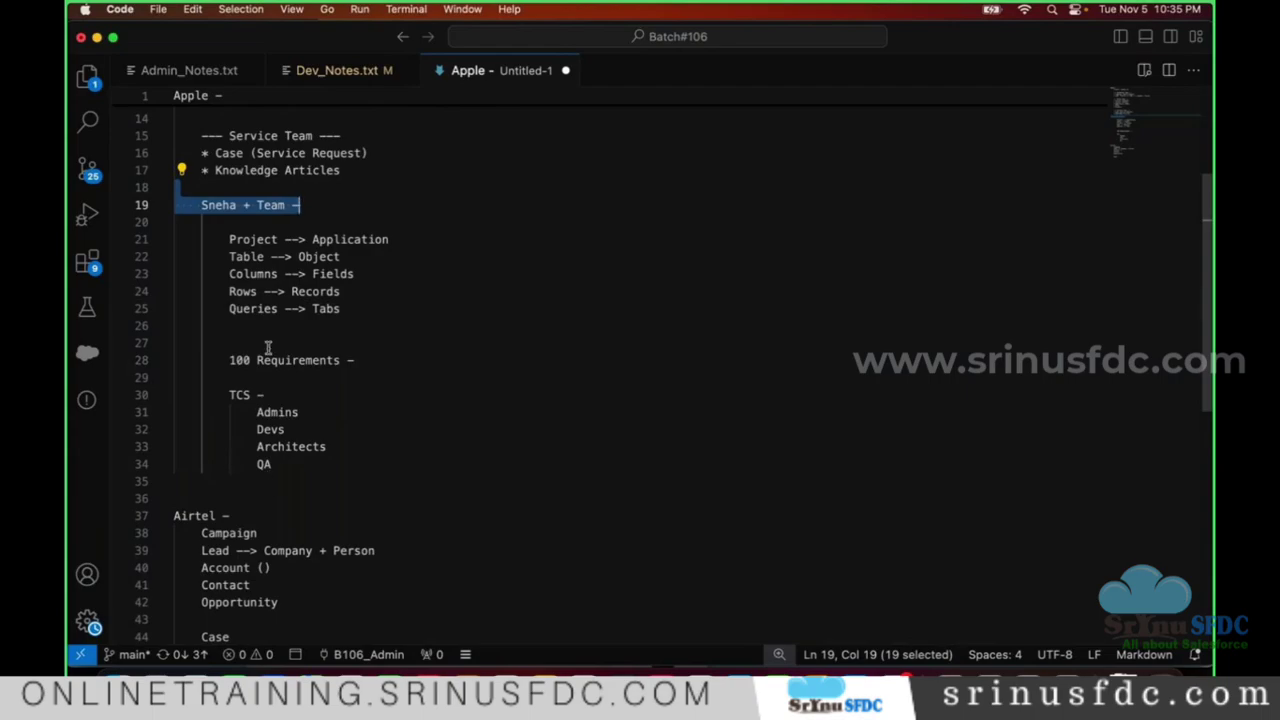
left_click(268, 345)
key("shift+Down")
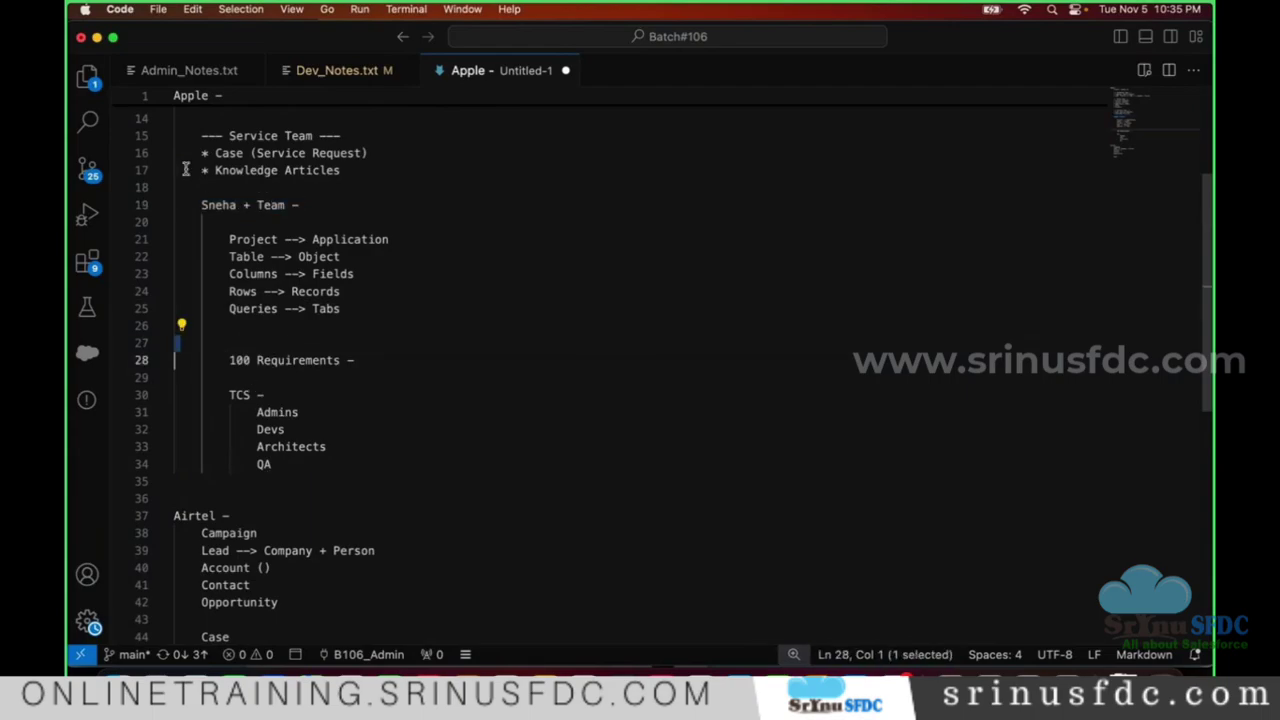
- Insert an indented 'BA' entry directly under 'TCS -', then select the BA through QA entries
left_click(322, 399)
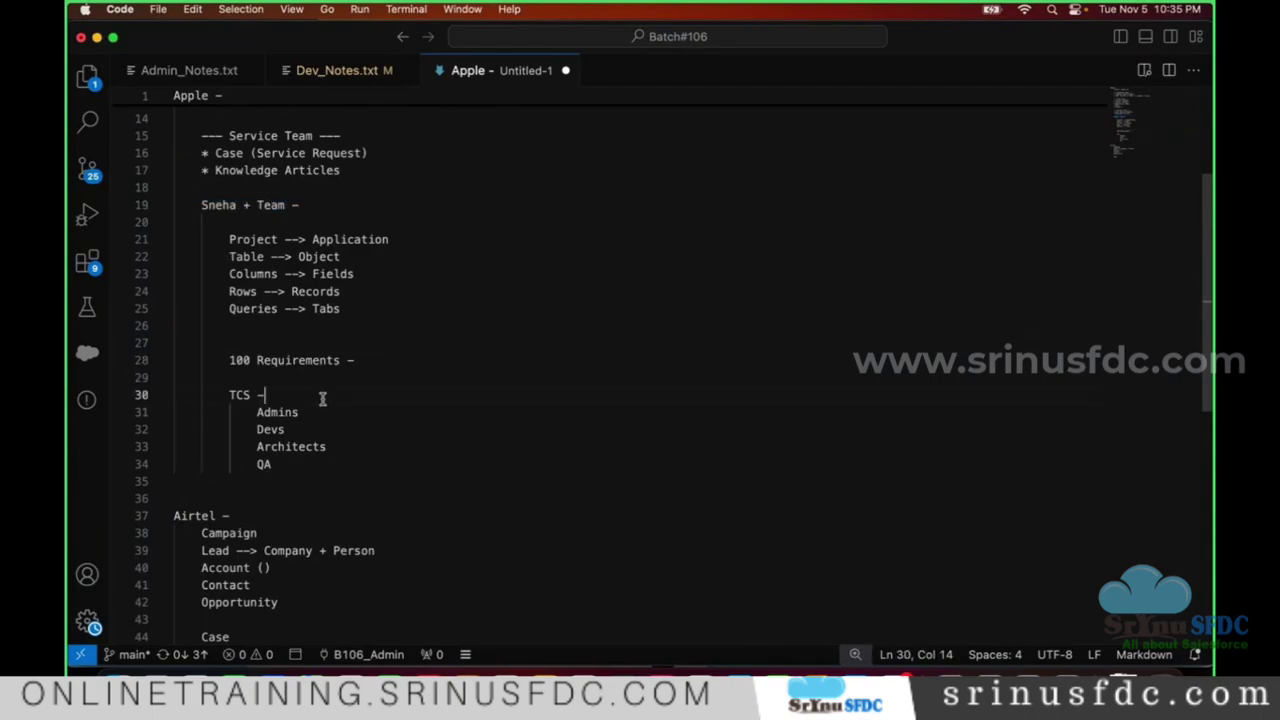
key("Return")
key("Tab")
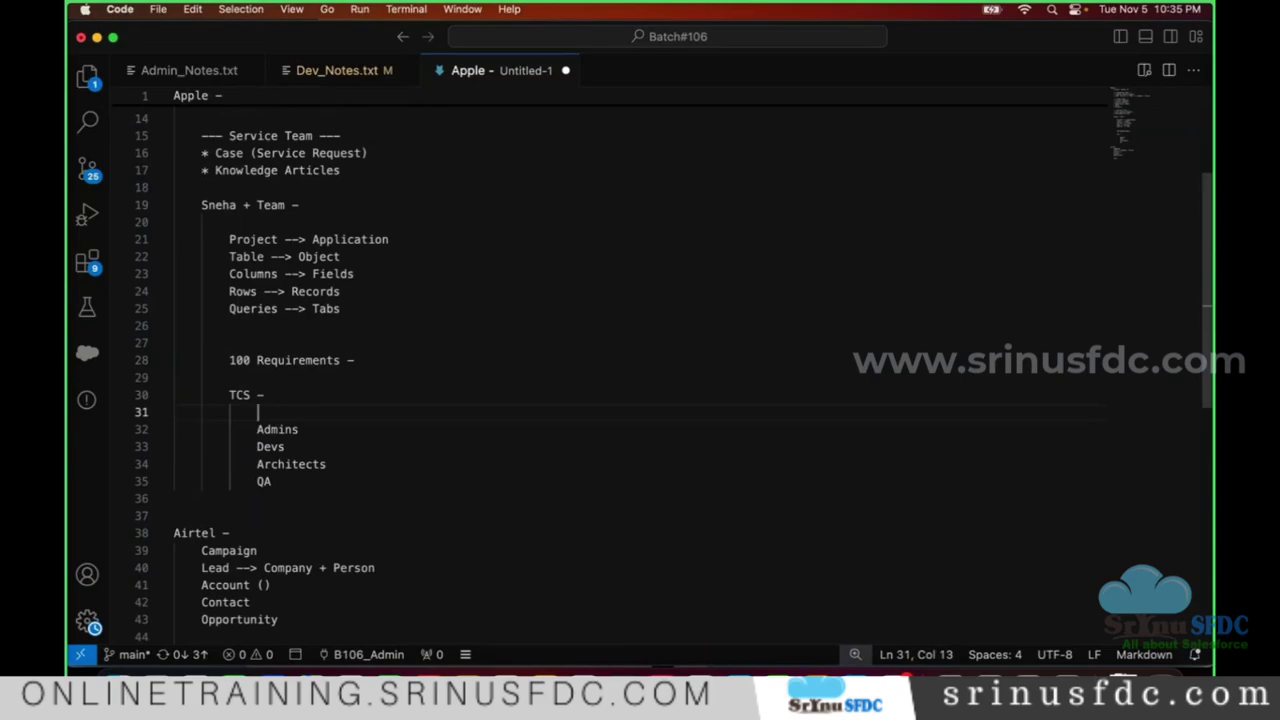
type("BA")
left_click_drag(251, 416, 304, 502)
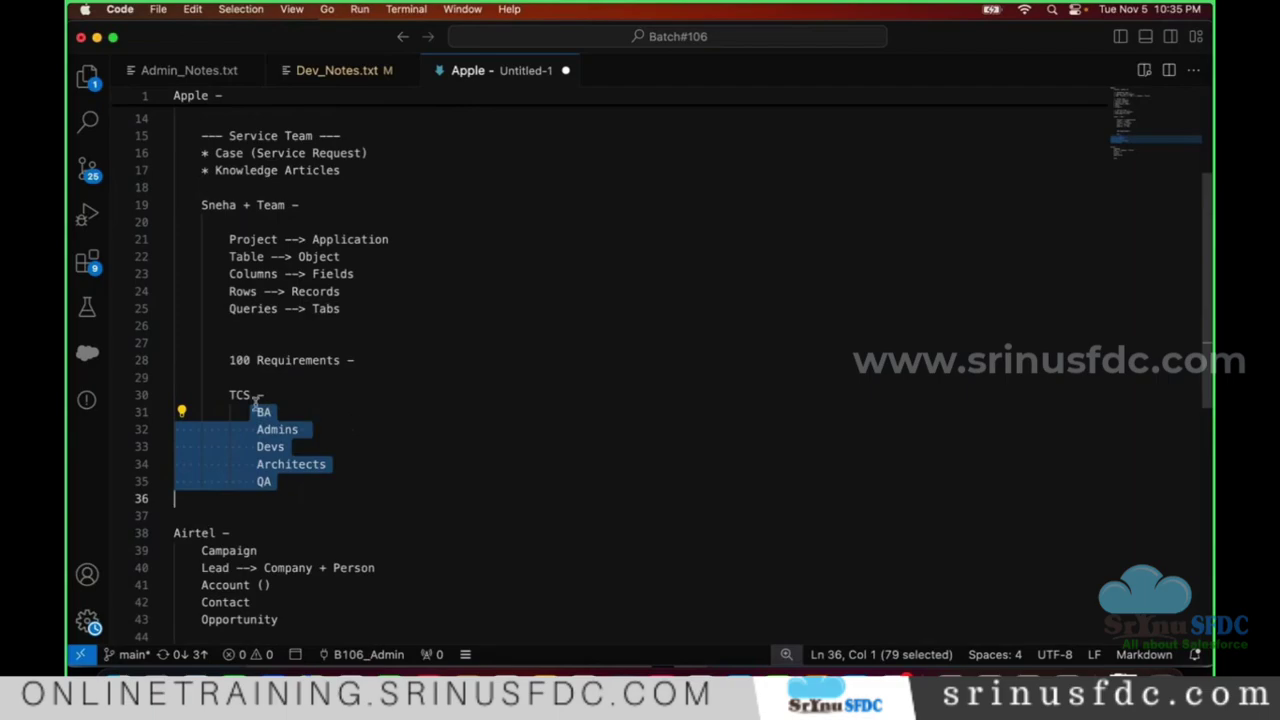
left_click(315, 381)
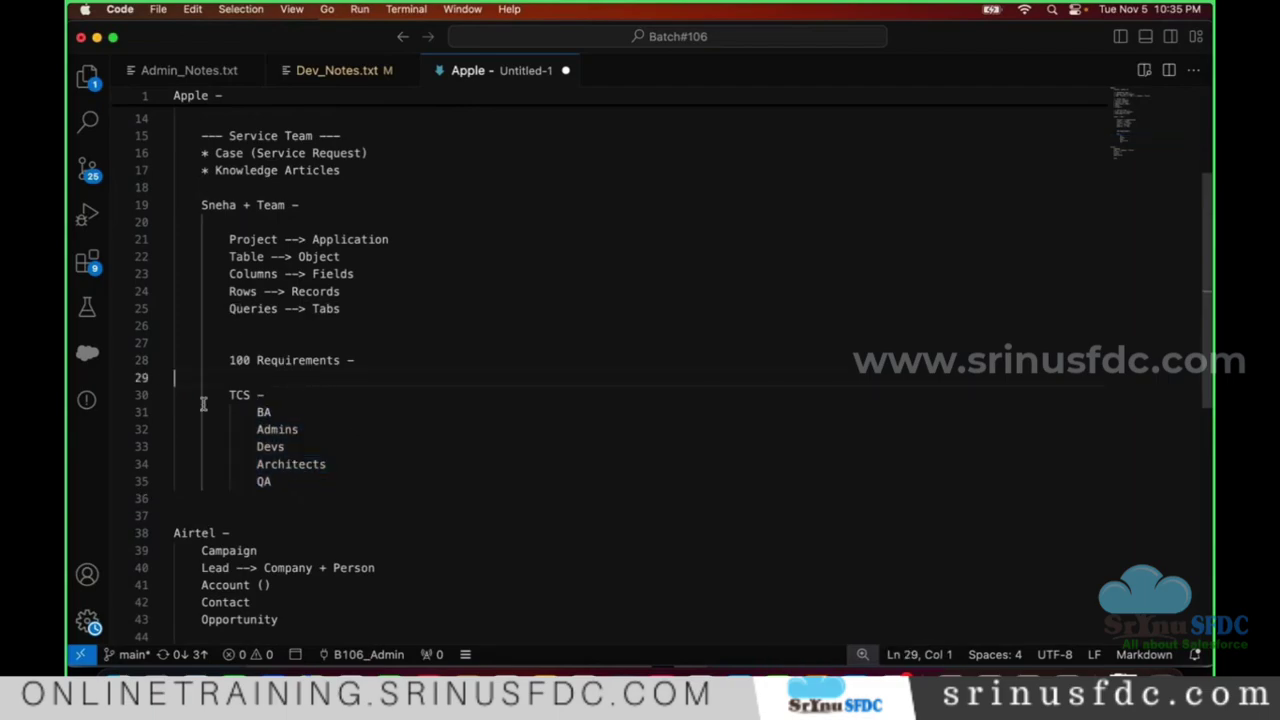
left_click(230, 428)
left_click_drag(230, 428, 372, 453)
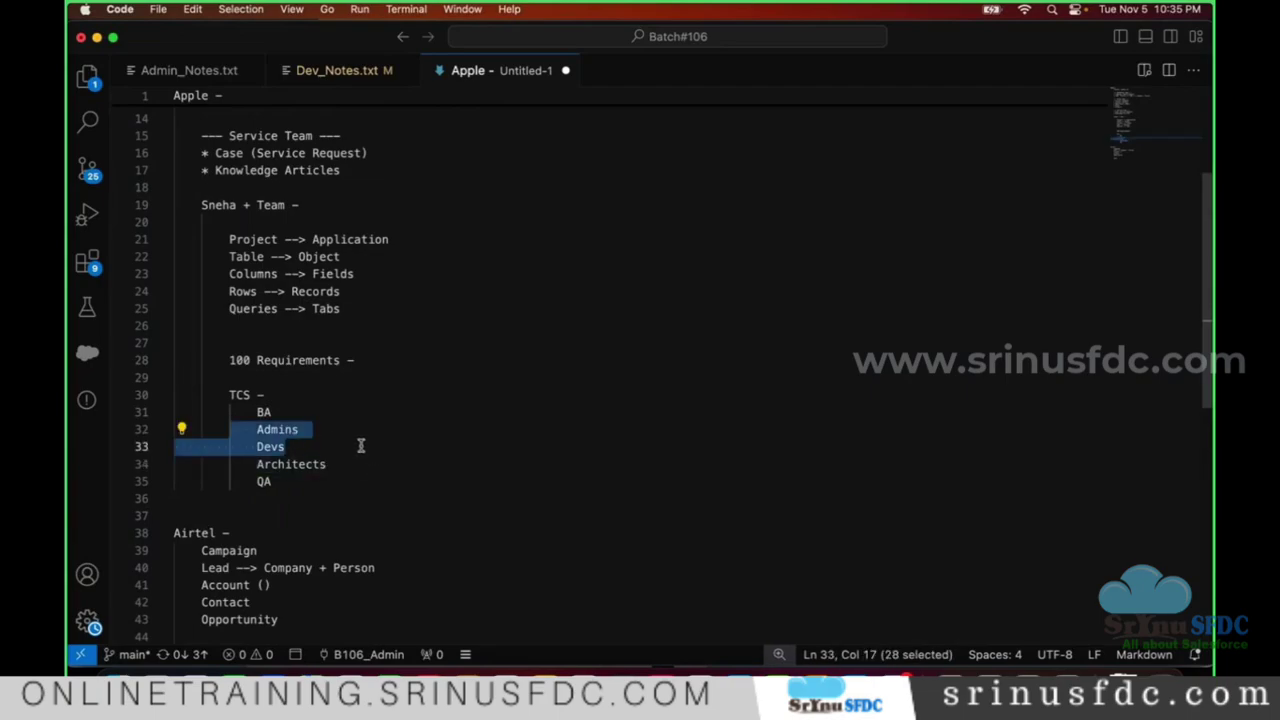
triple_click(280, 409)
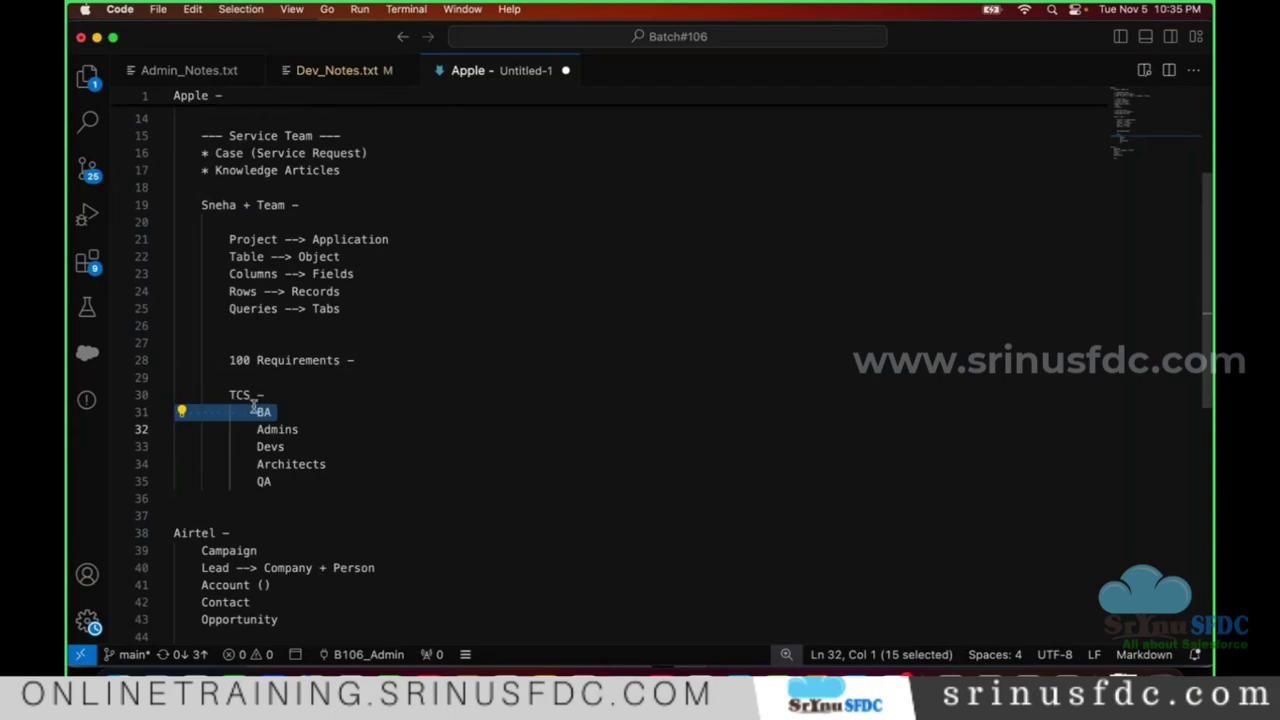
left_click(292, 429)
triple_click(294, 431)
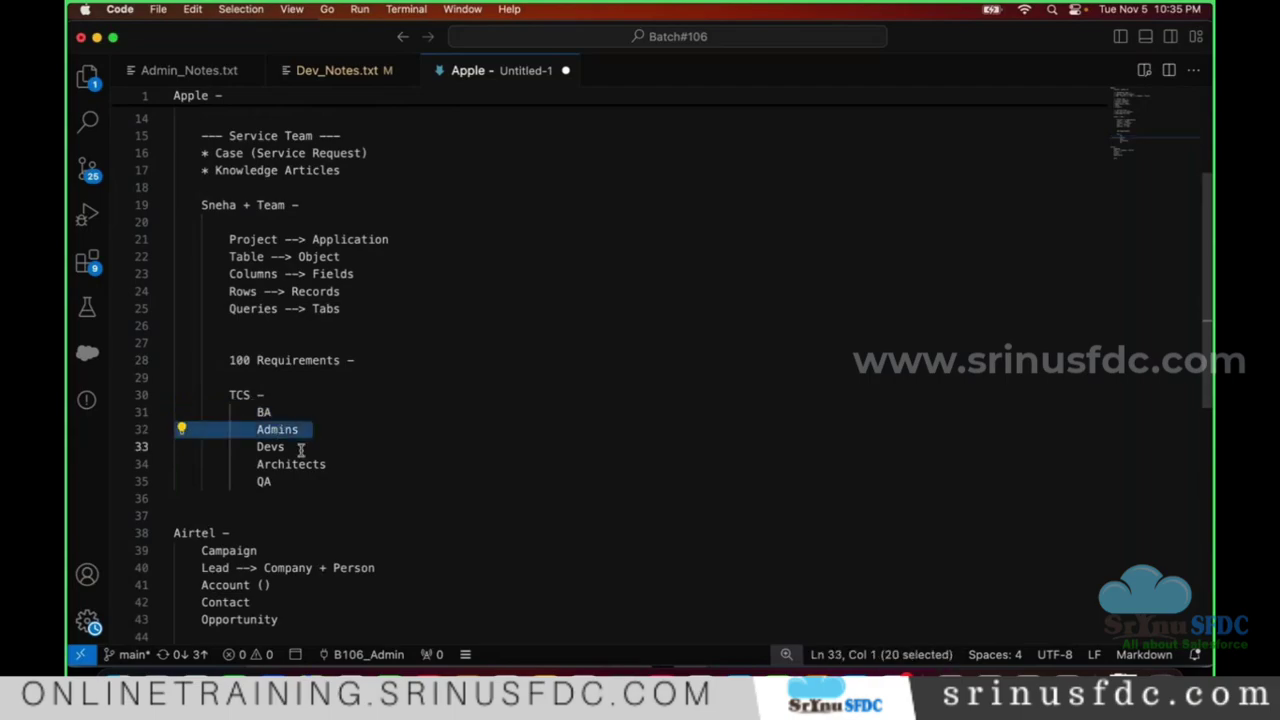
left_click(287, 446)
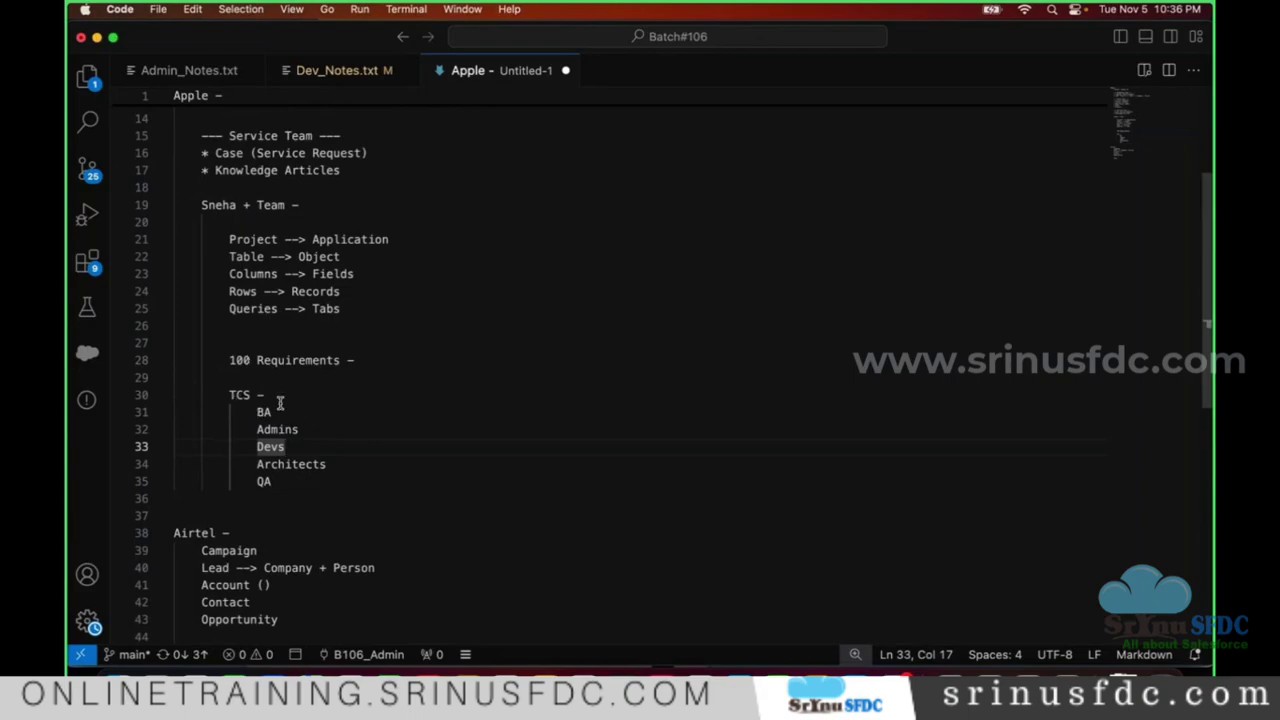
triple_click(362, 464)
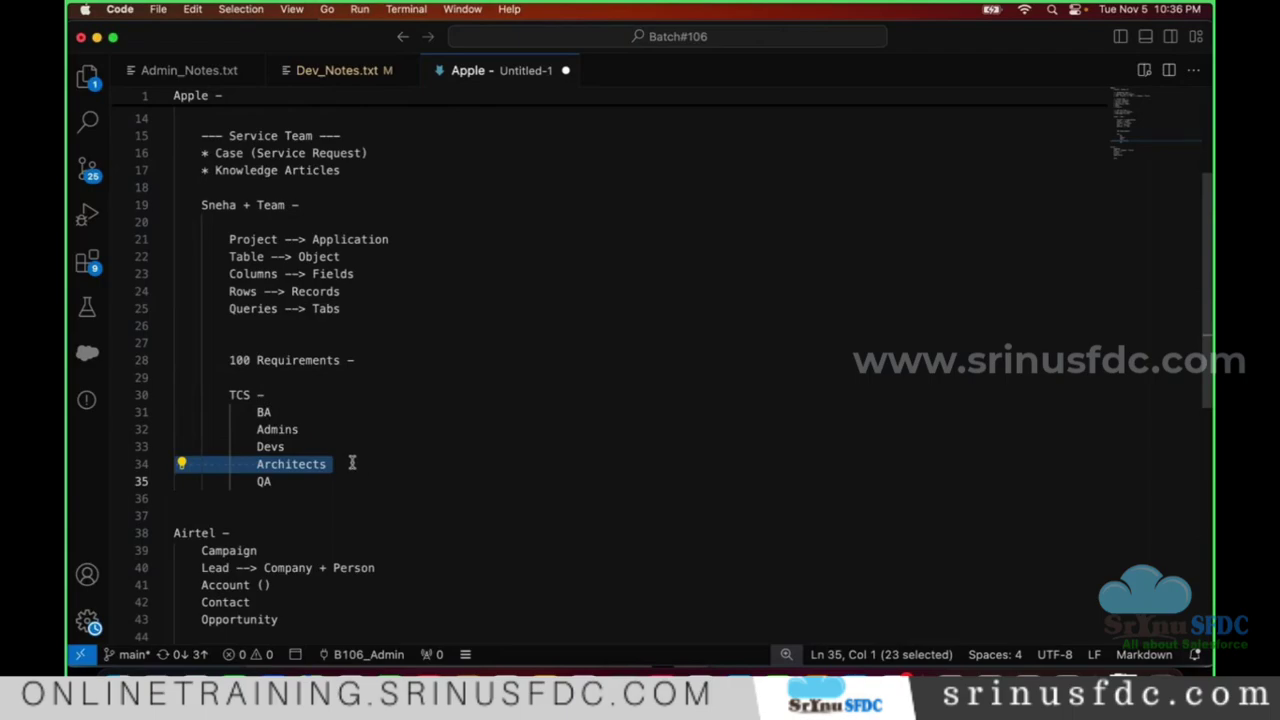
triple_click(345, 463)
triple_click(277, 433)
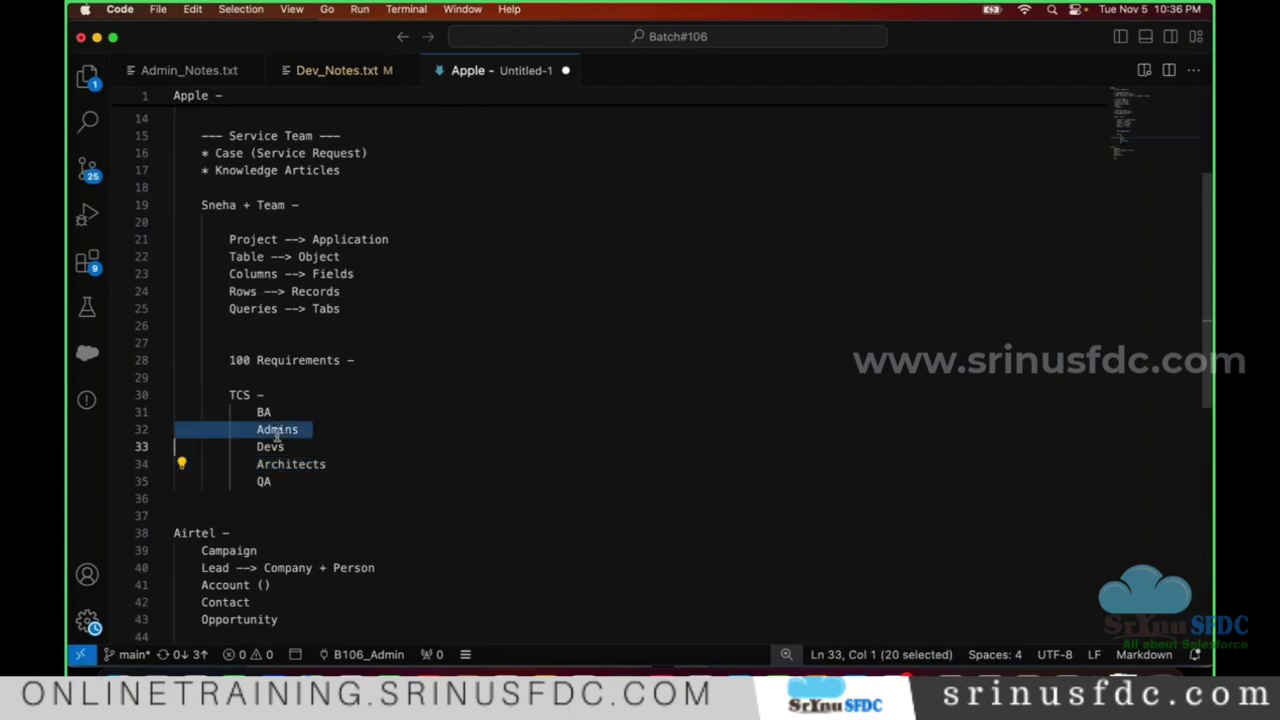
triple_click(277, 440)
triple_click(304, 466)
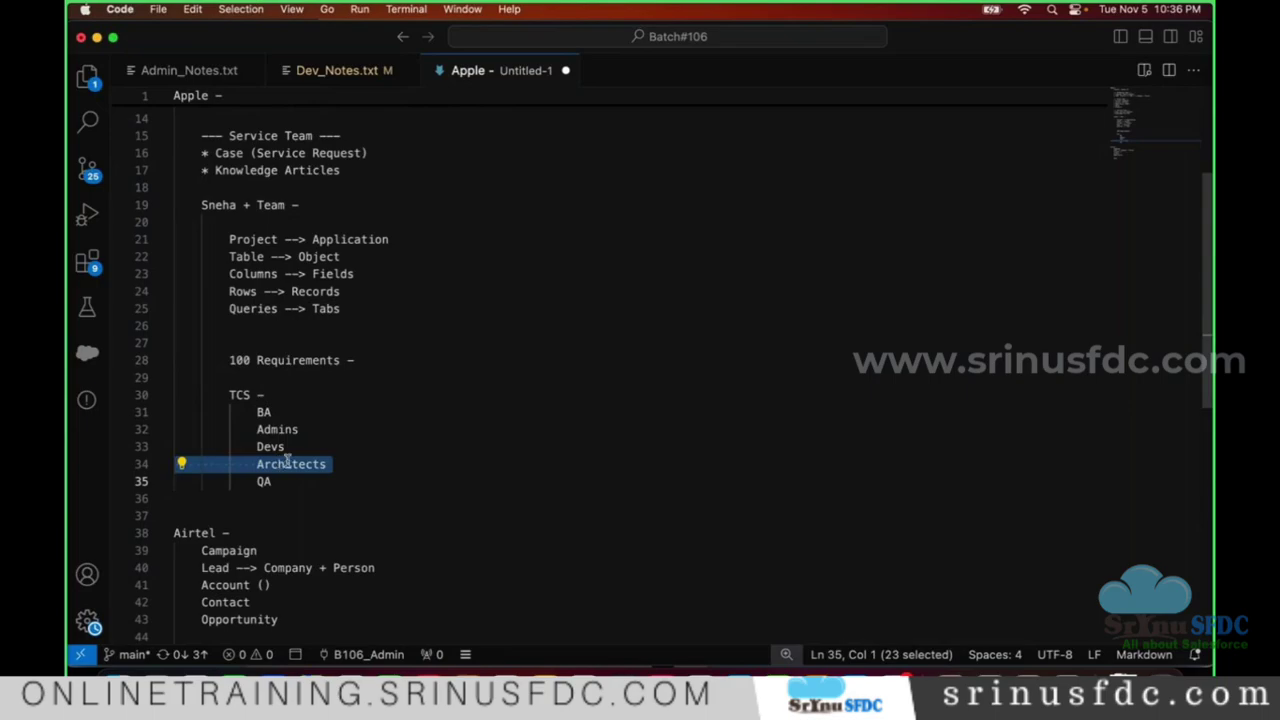
triple_click(271, 447)
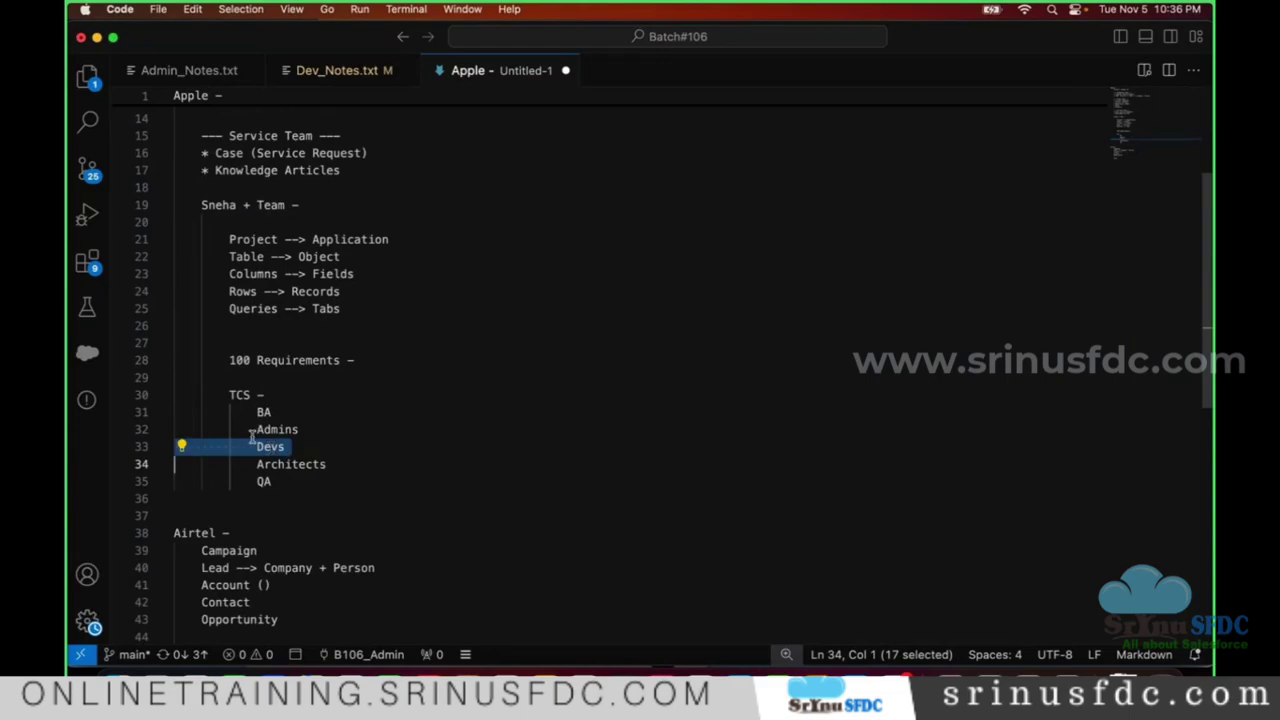
triple_click(352, 460)
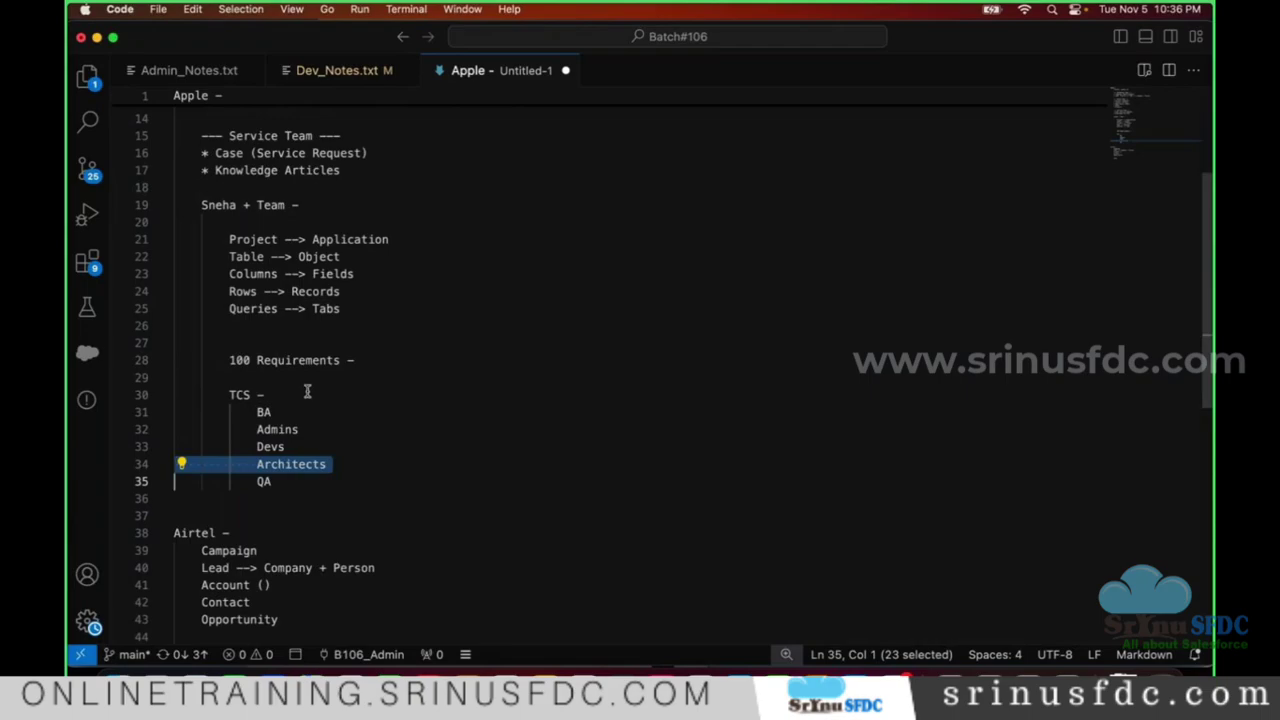
triple_click(268, 447)
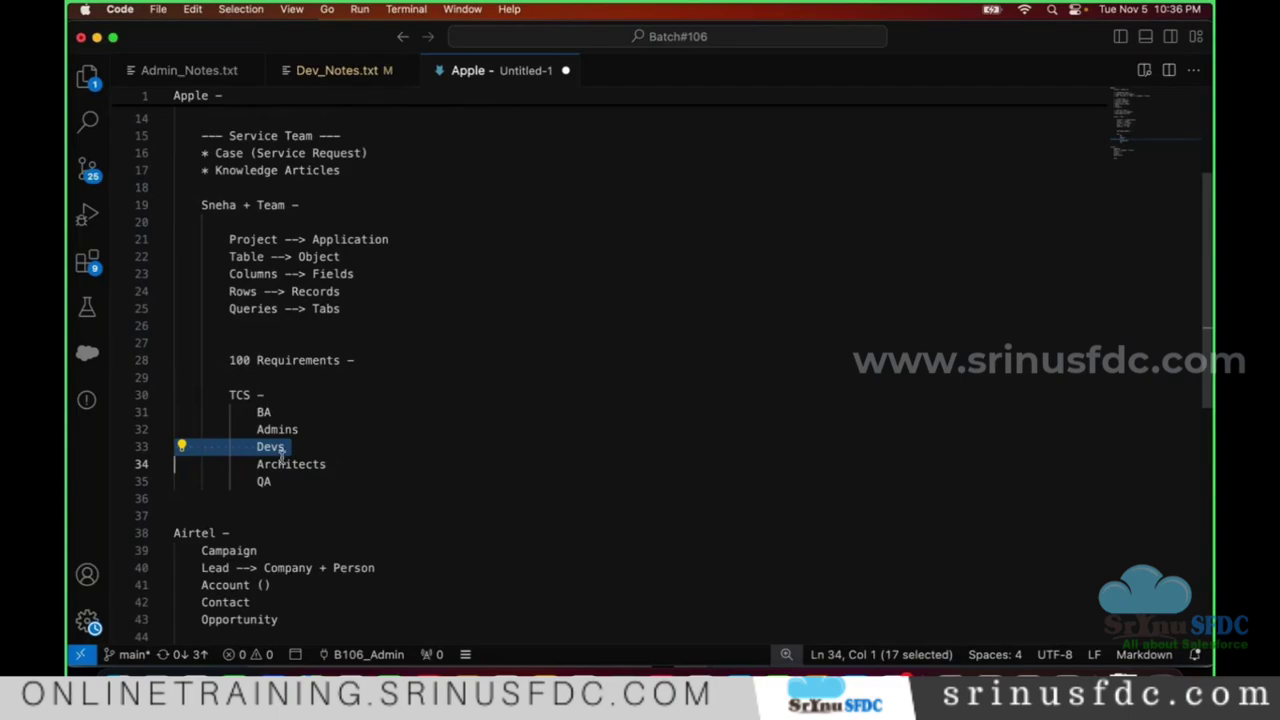
- Review the TCS entries Architects, QA, Admins, Devs and BA by selecting them in turn
double_click(374, 471)
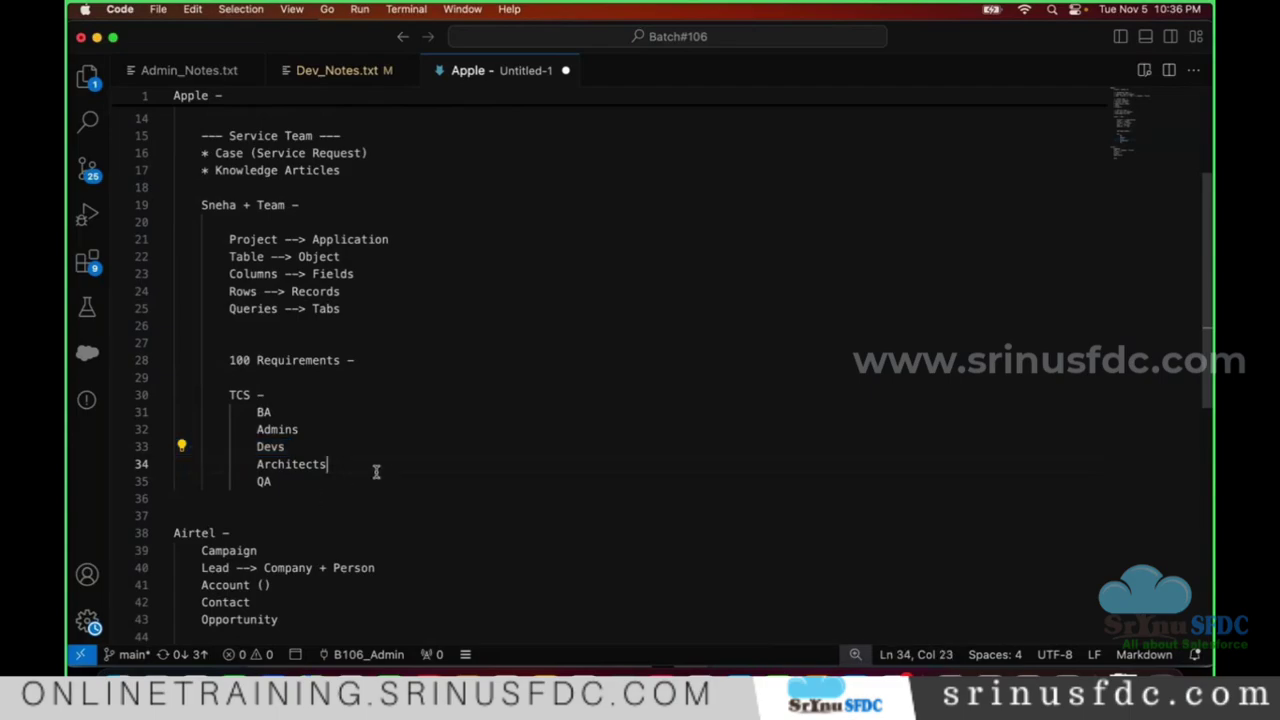
left_click(329, 489)
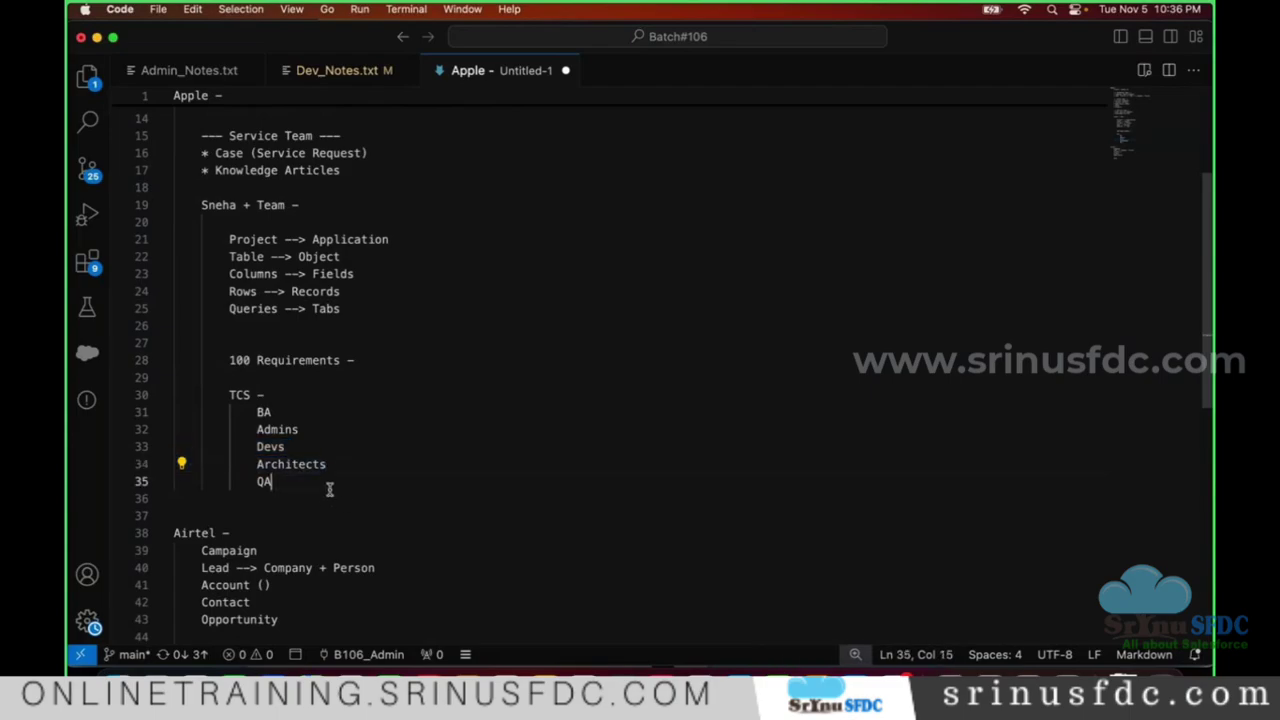
left_click_drag(246, 428, 339, 453)
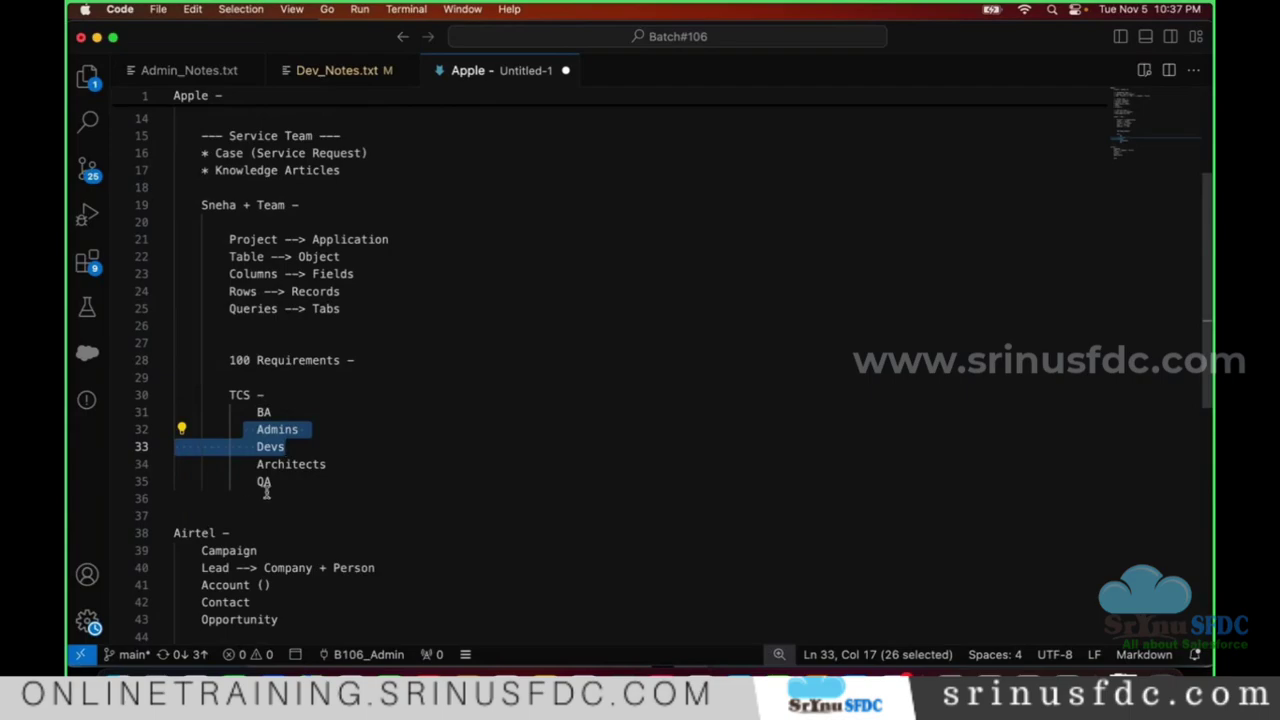
triple_click(302, 462)
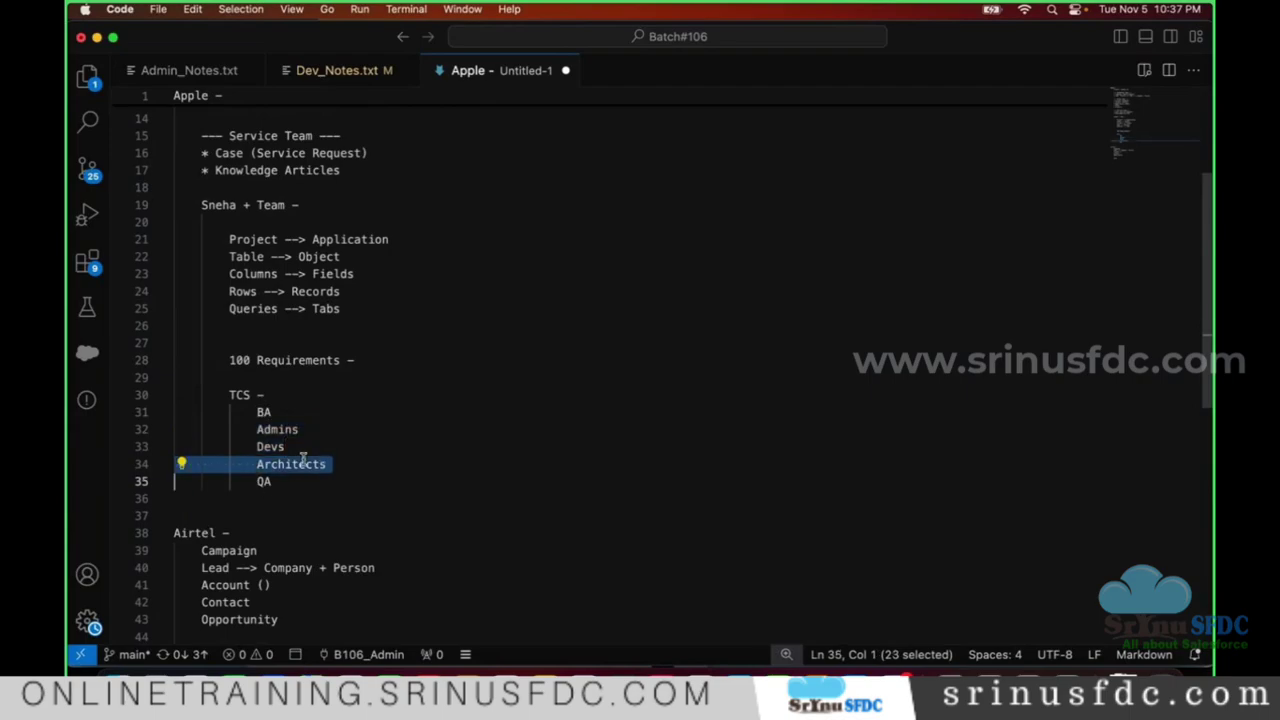
left_click(352, 418)
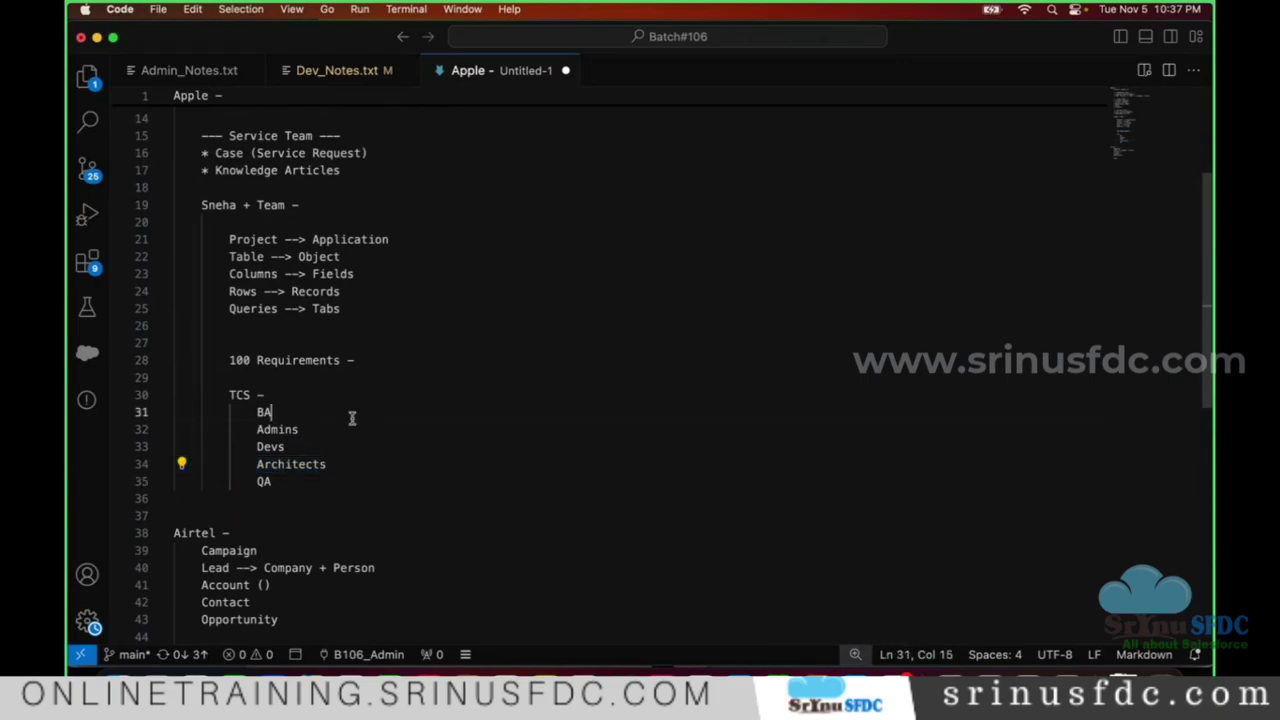
left_click_drag(256, 429, 334, 442)
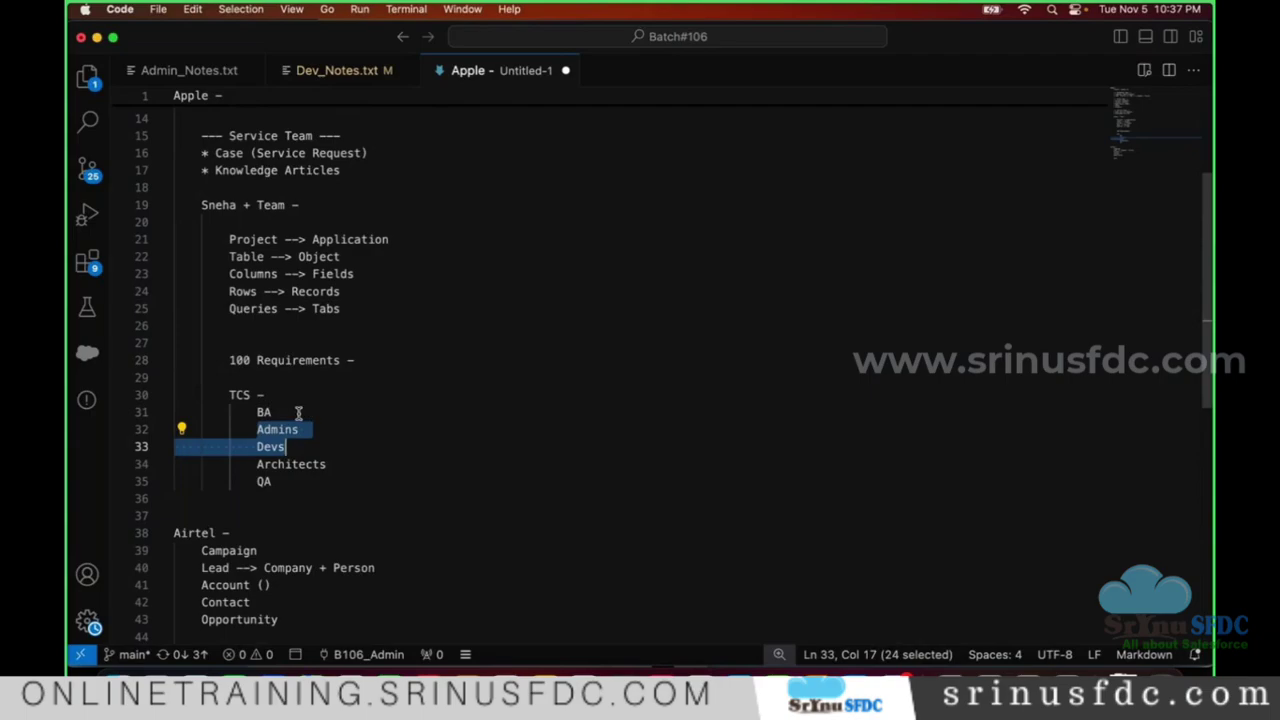
left_click(364, 433)
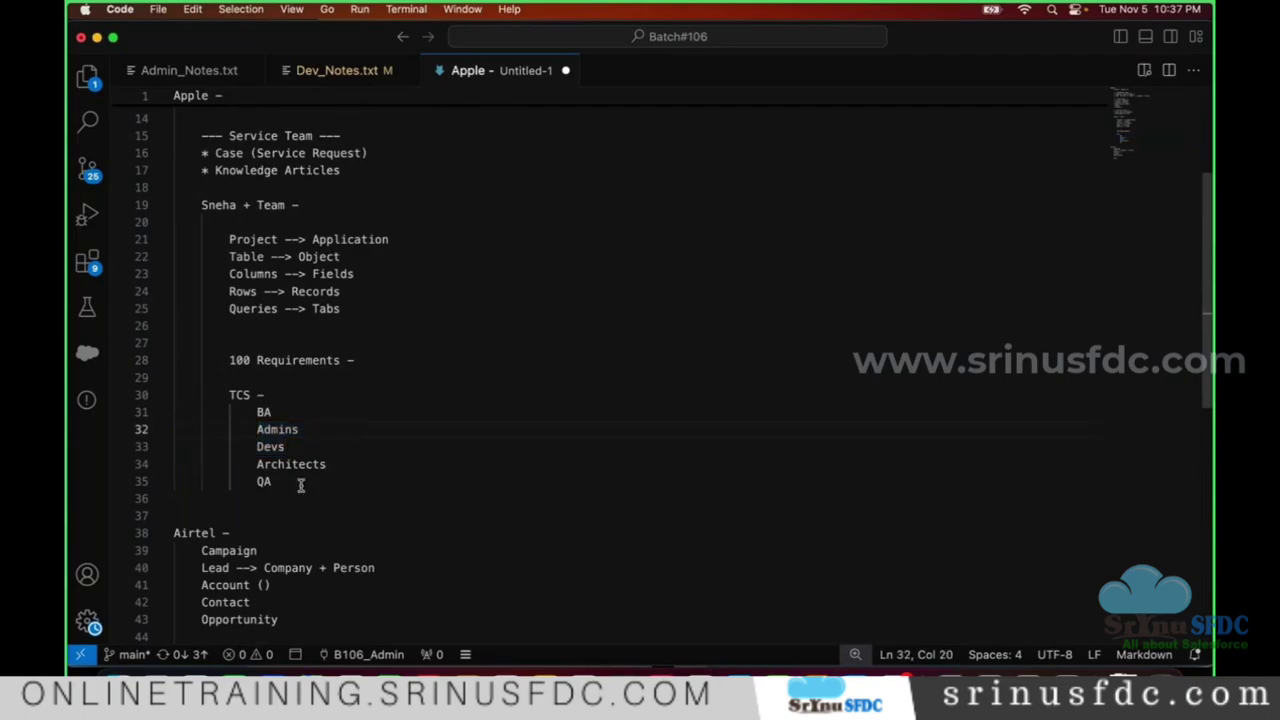
- Select the BA entry under TCS, then switch over to Chrome
left_click_drag(300, 491, 229, 360)
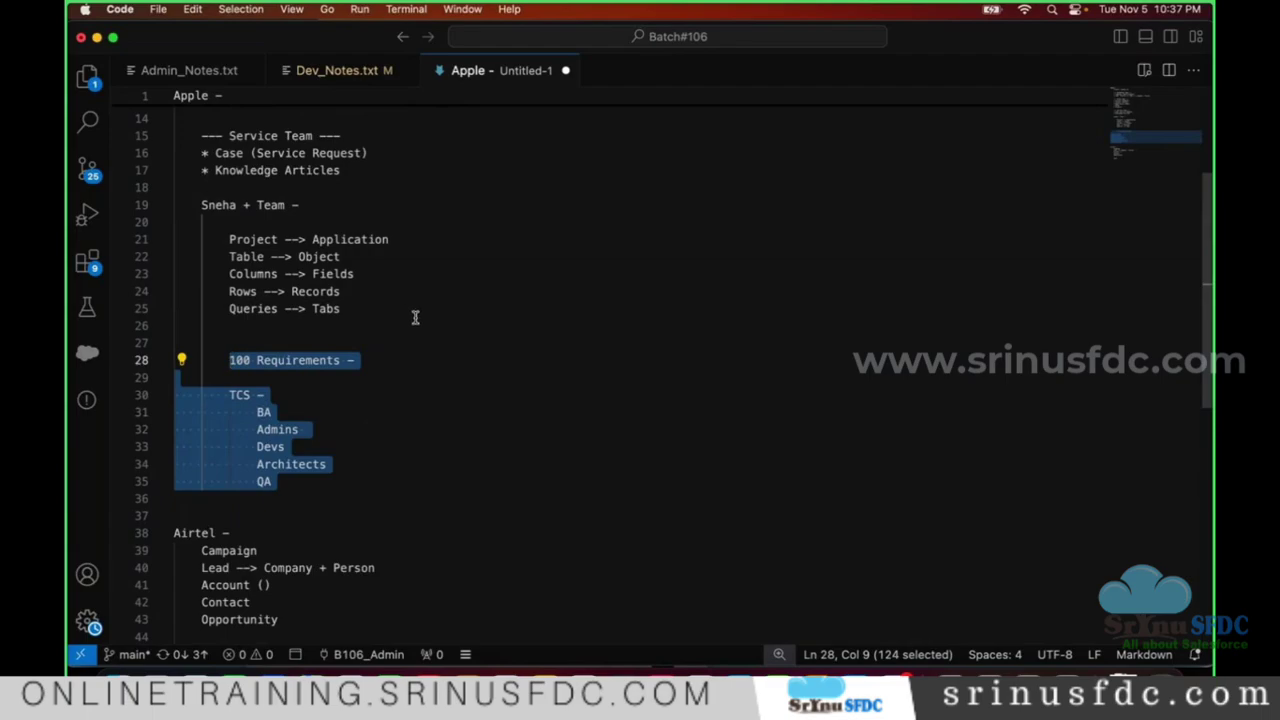
left_click(493, 323)
triple_click(235, 204)
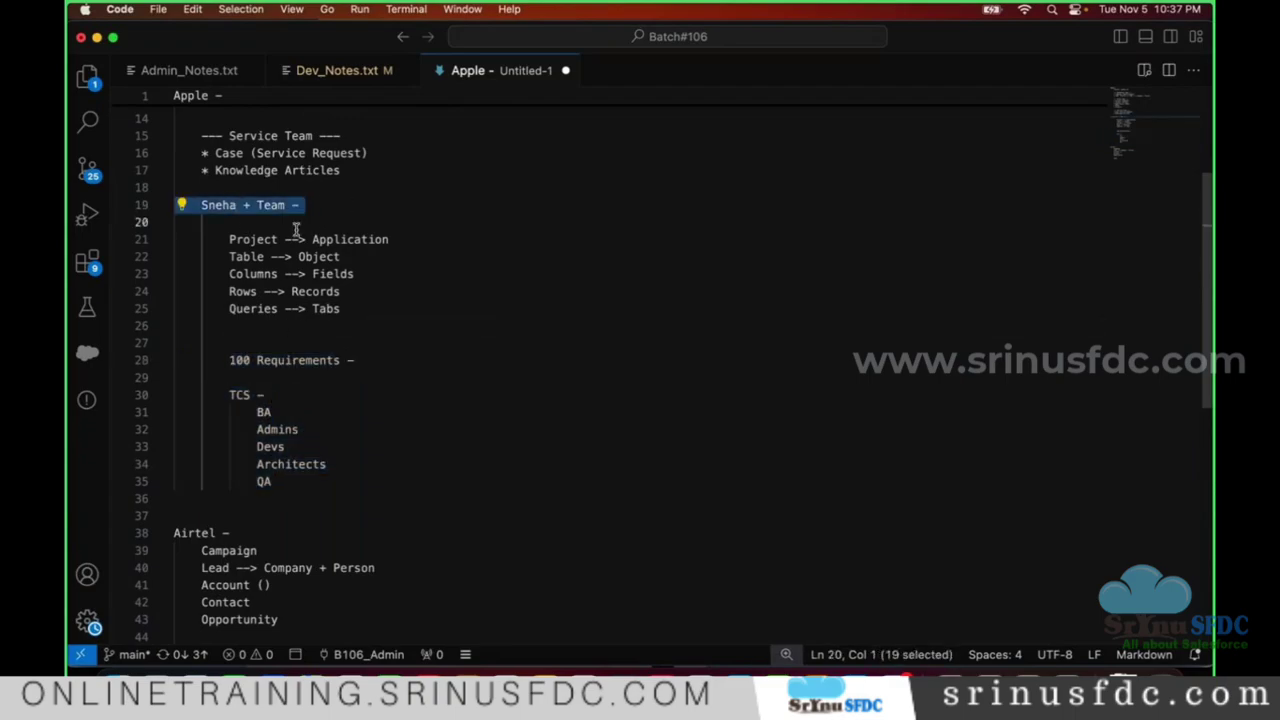
scroll(296, 230, "up", 4)
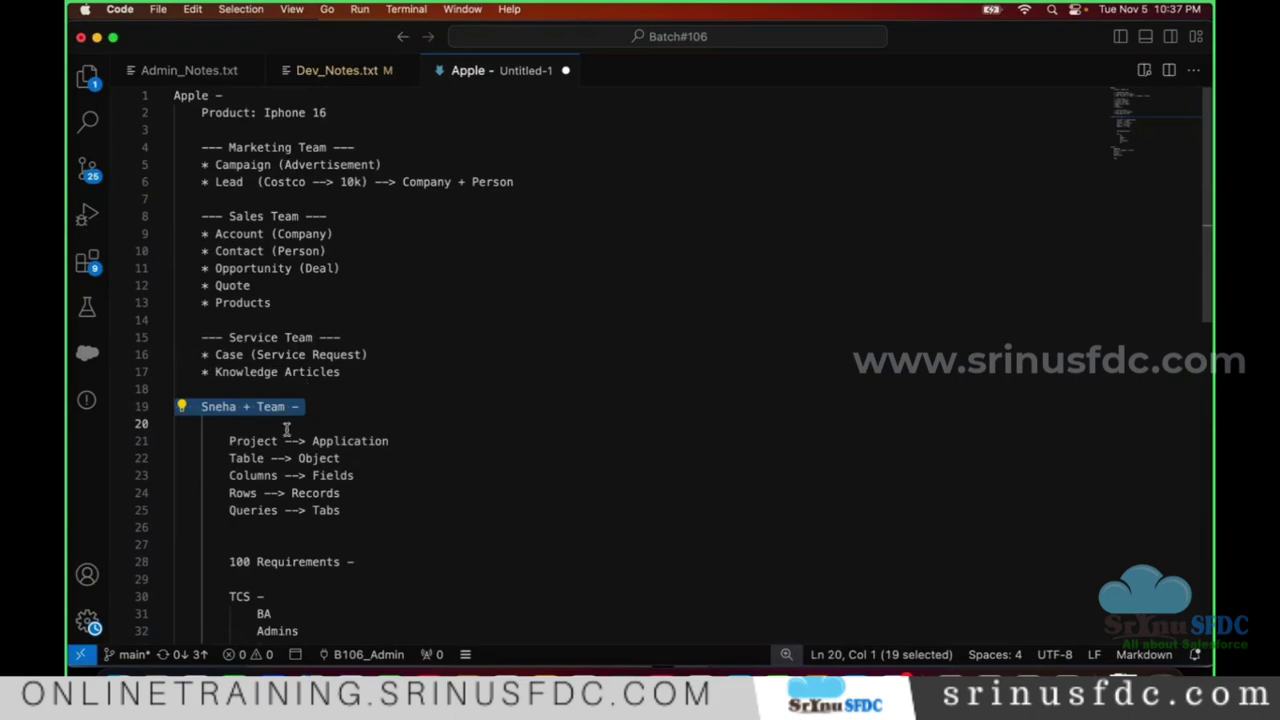
scroll(285, 420, "down", 7)
left_click_drag(251, 253, 306, 252)
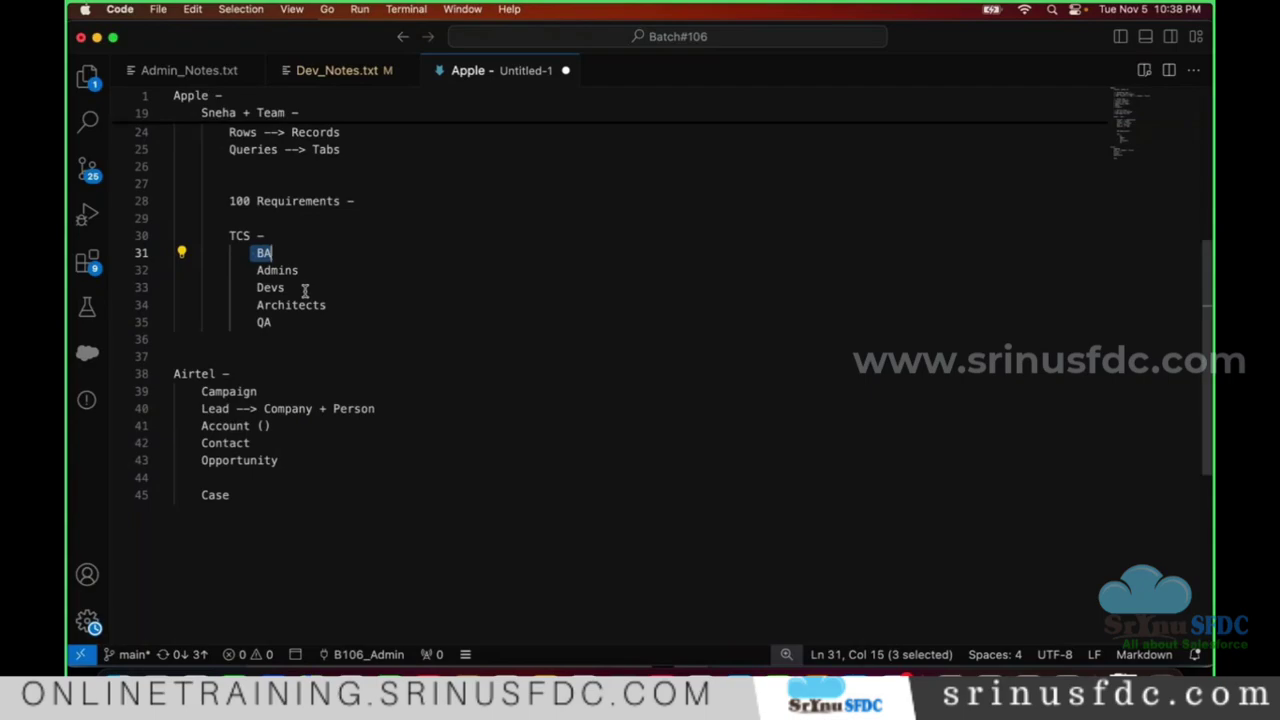
key("super+Tab")
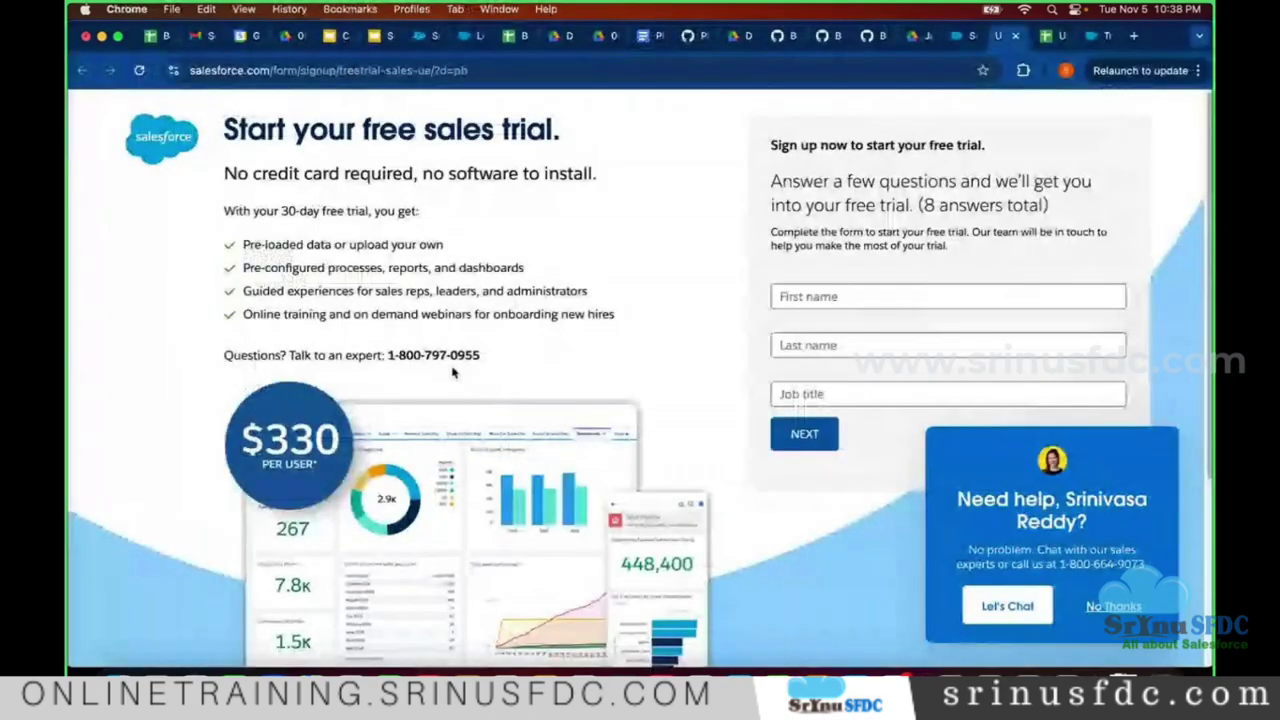
- Open the Nov 5 class meeting details in Google Calendar
key("super+Tab")
key("super+Tab")
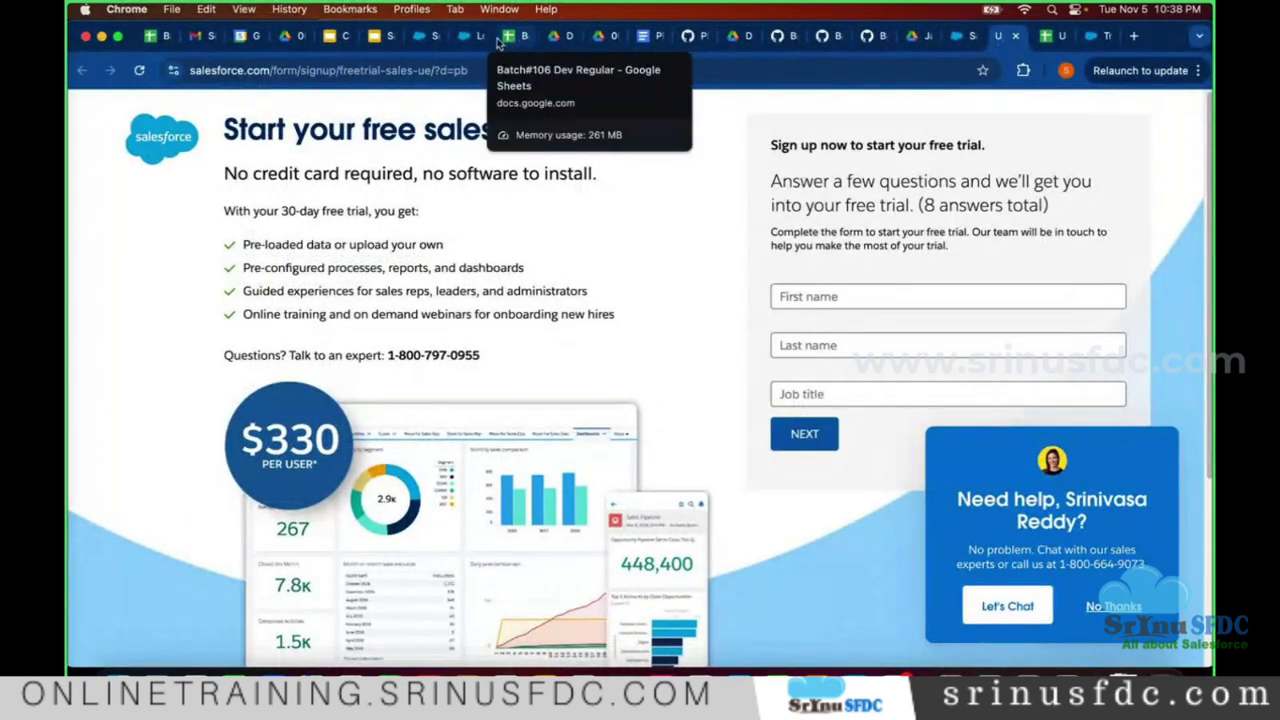
left_click(238, 38)
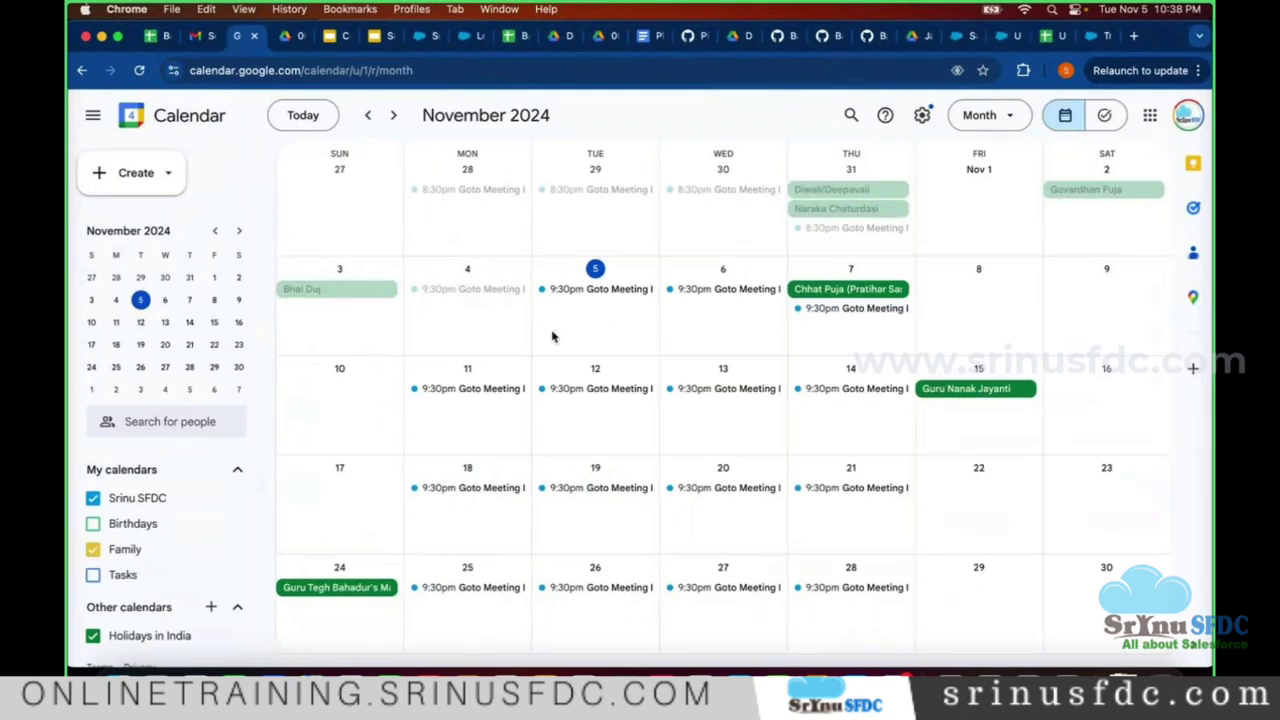
left_click(606, 290)
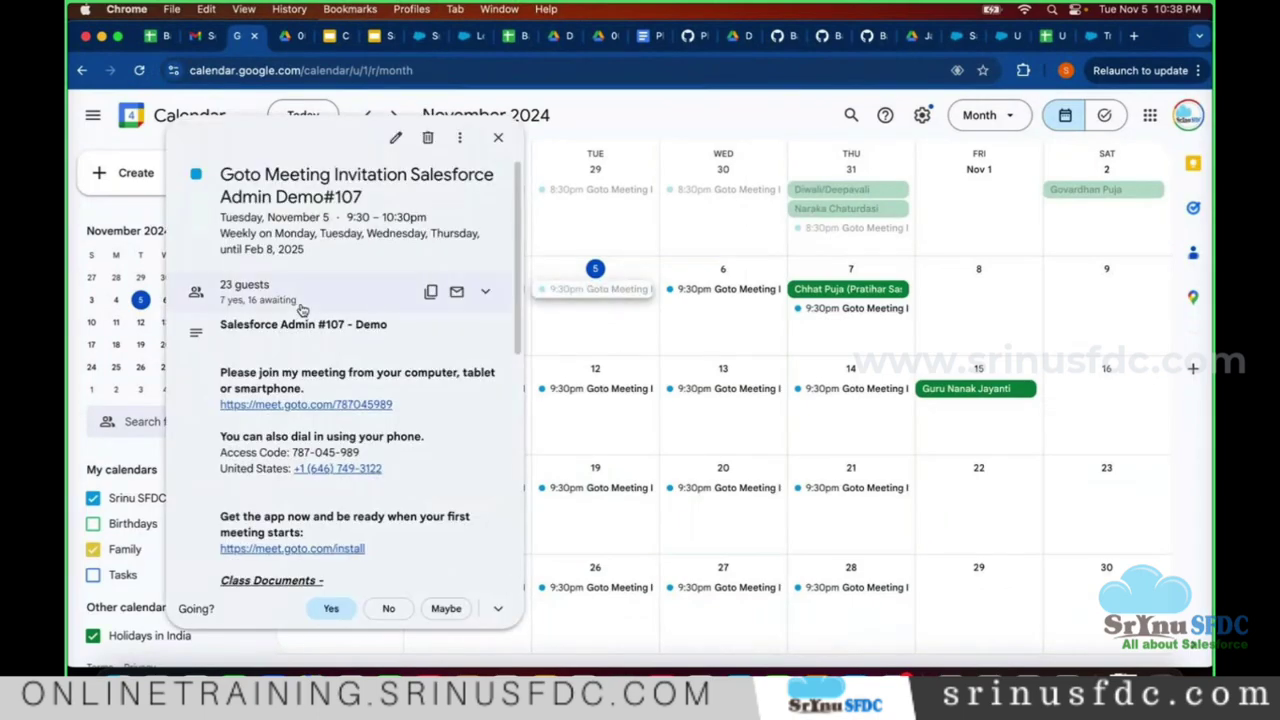
scroll(298, 310, "down", 5)
scroll(291, 343, "up", 5)
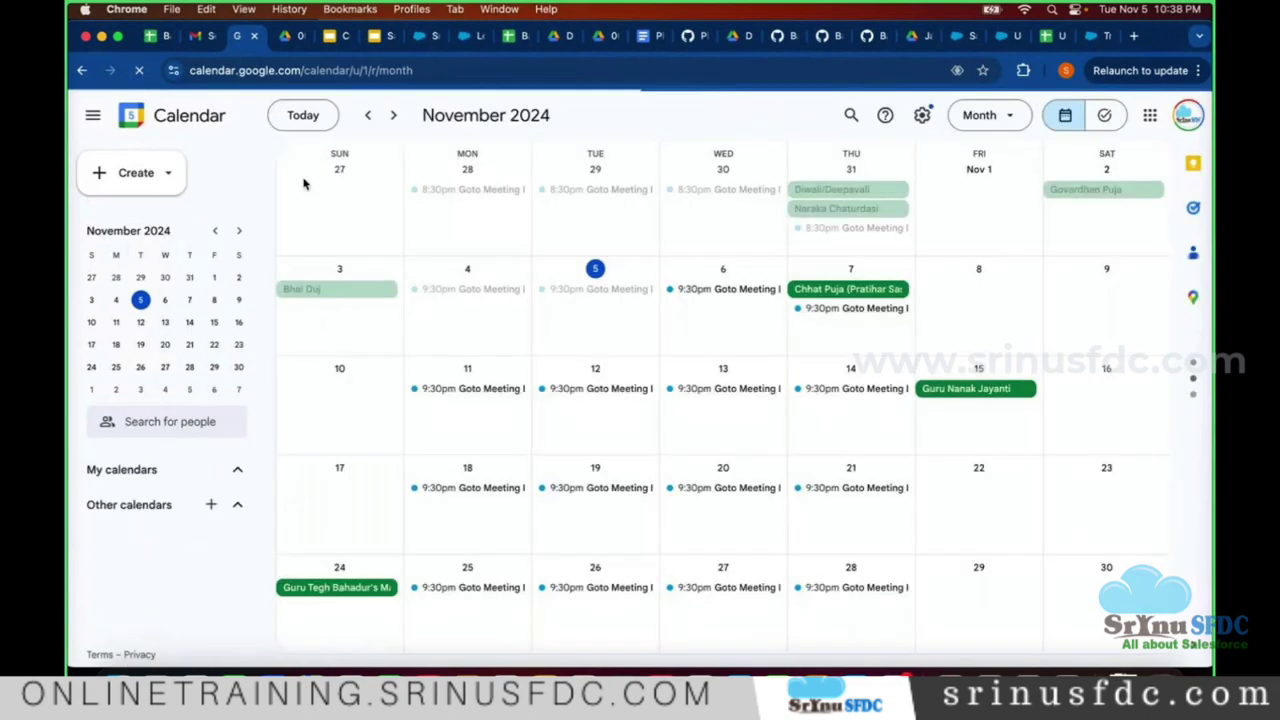
left_click(570, 291)
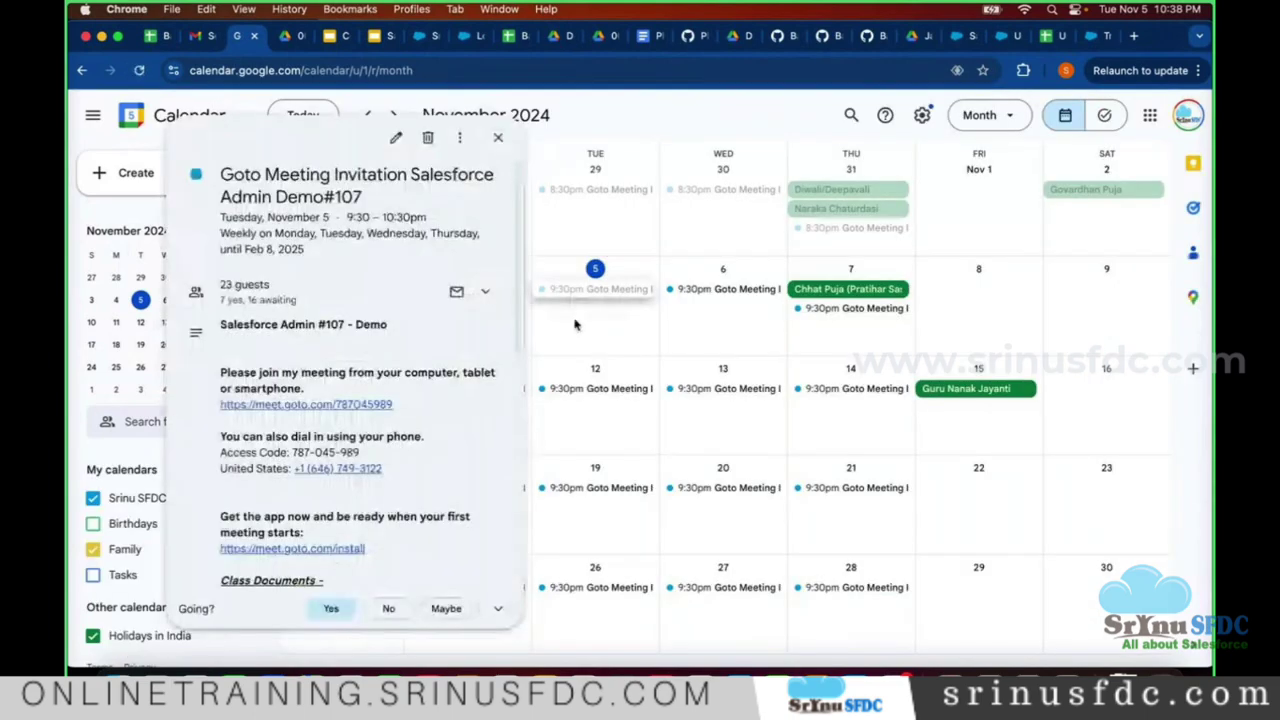
scroll(350, 450, "down", 10)
- Open the attached Batch#107 Admin Demo sheet and pick the B2 Salesforce Registration link on Documents
left_click(294, 509)
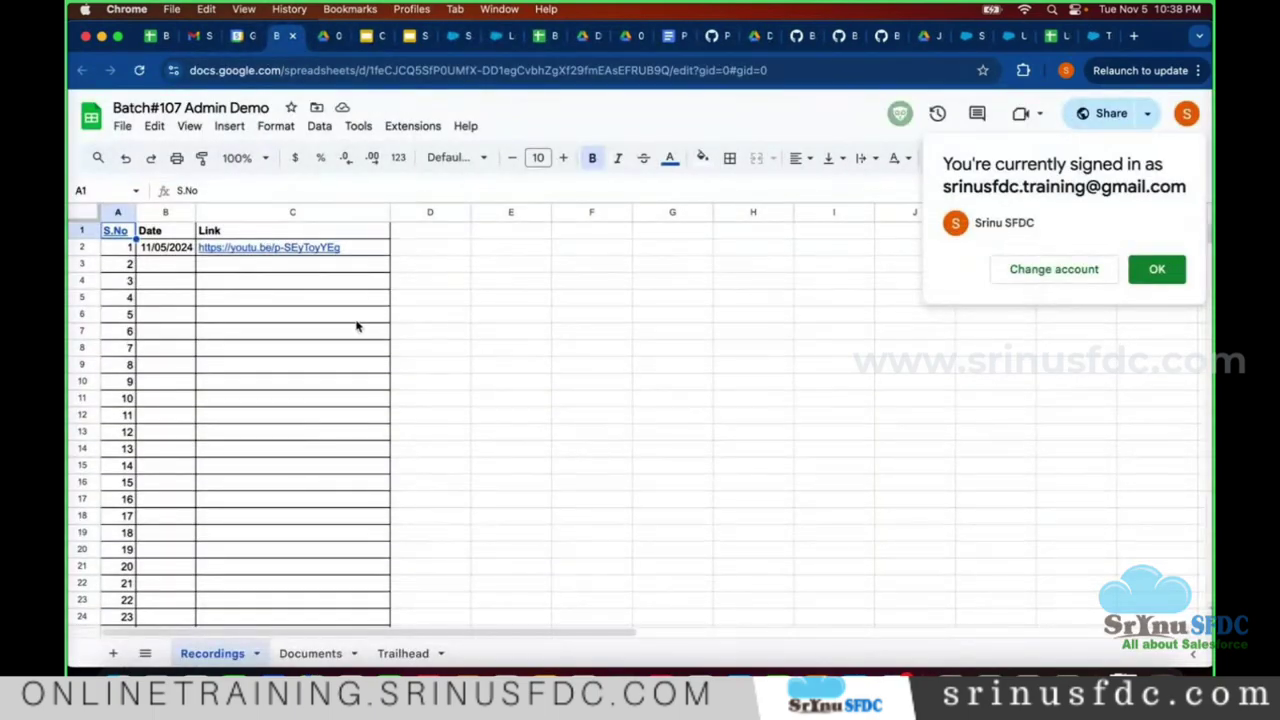
left_click(330, 655)
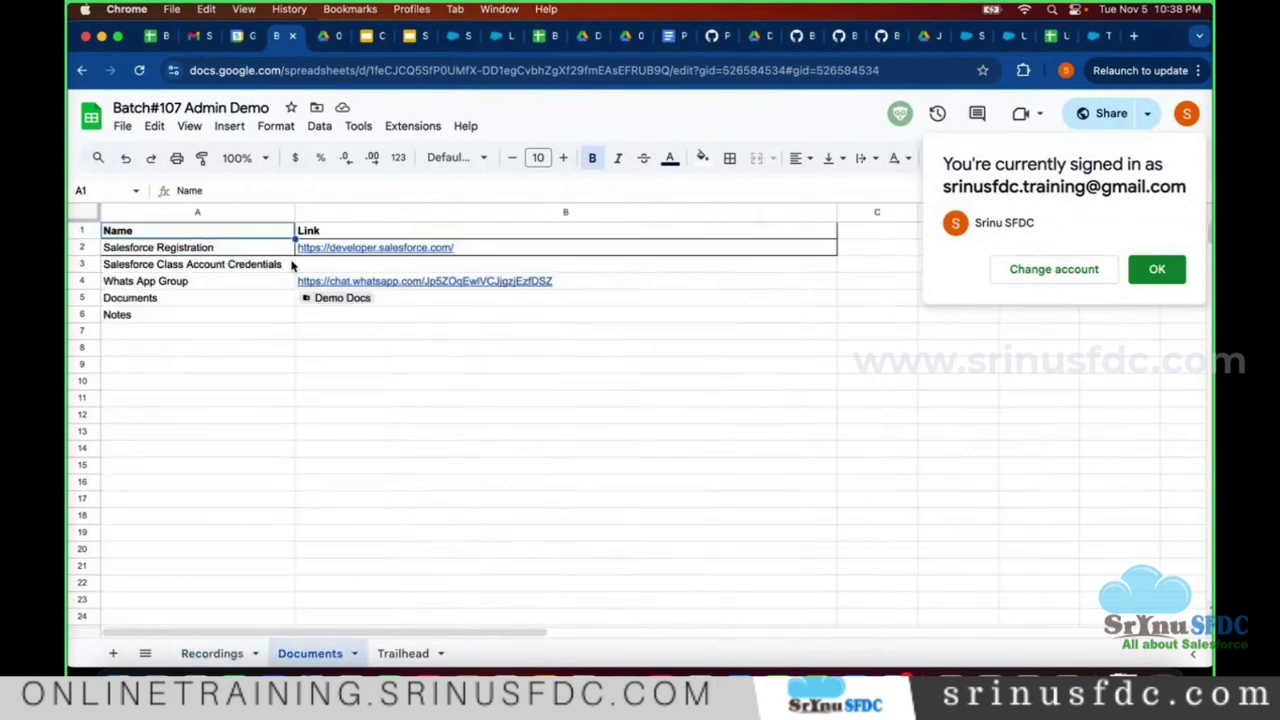
left_click(374, 251)
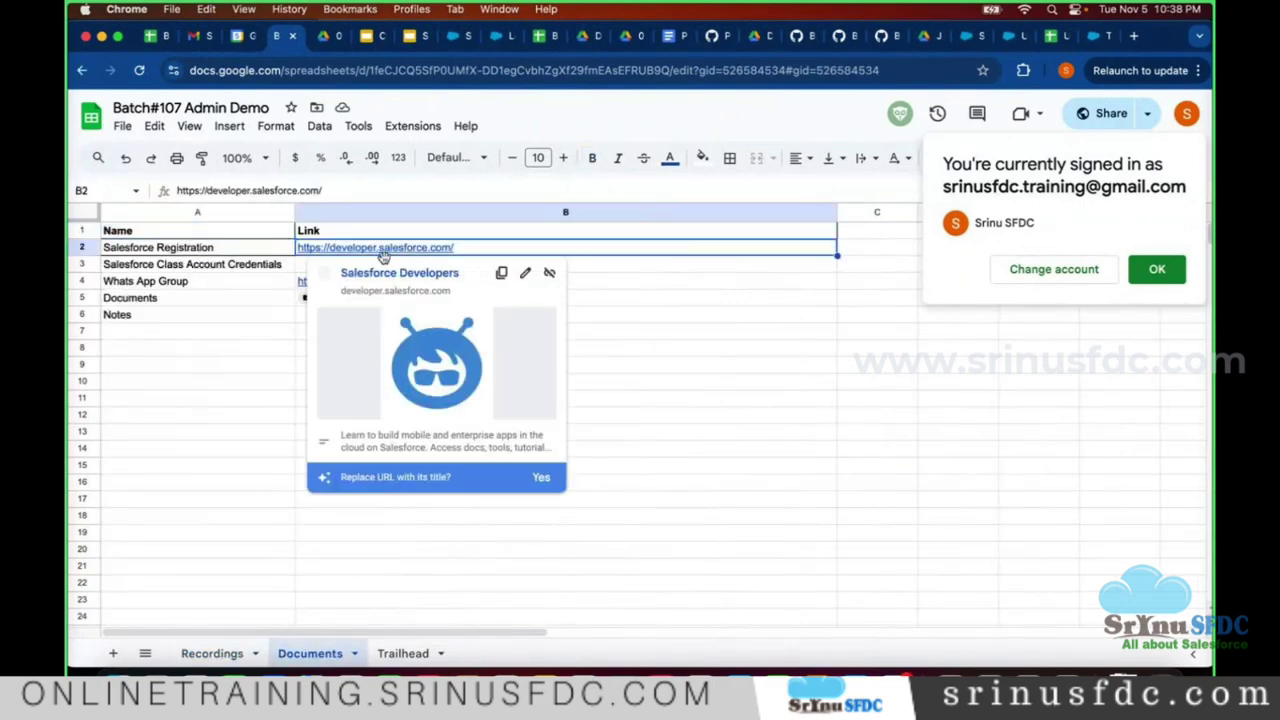
- Open the developer.salesforce.com link in a new tab, moved to the end of the tab bar
left_click(413, 281)
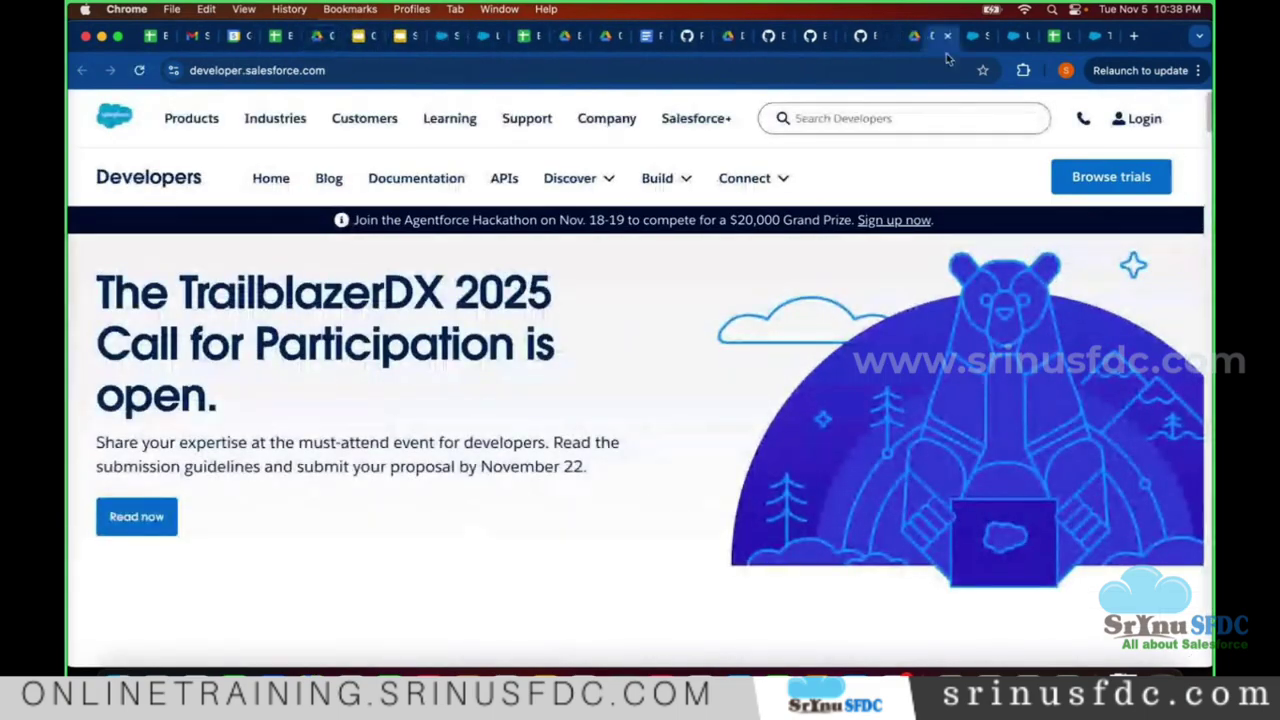
left_click_drag(938, 36, 1090, 36)
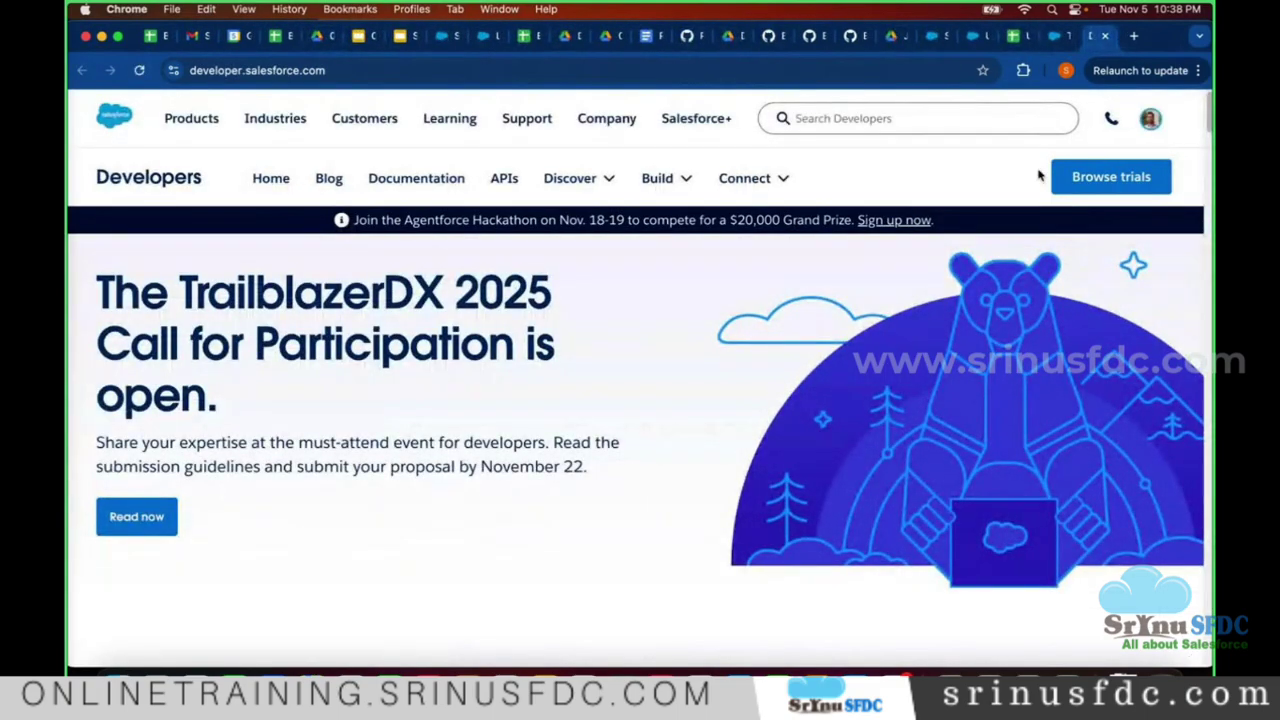
left_click(1050, 36)
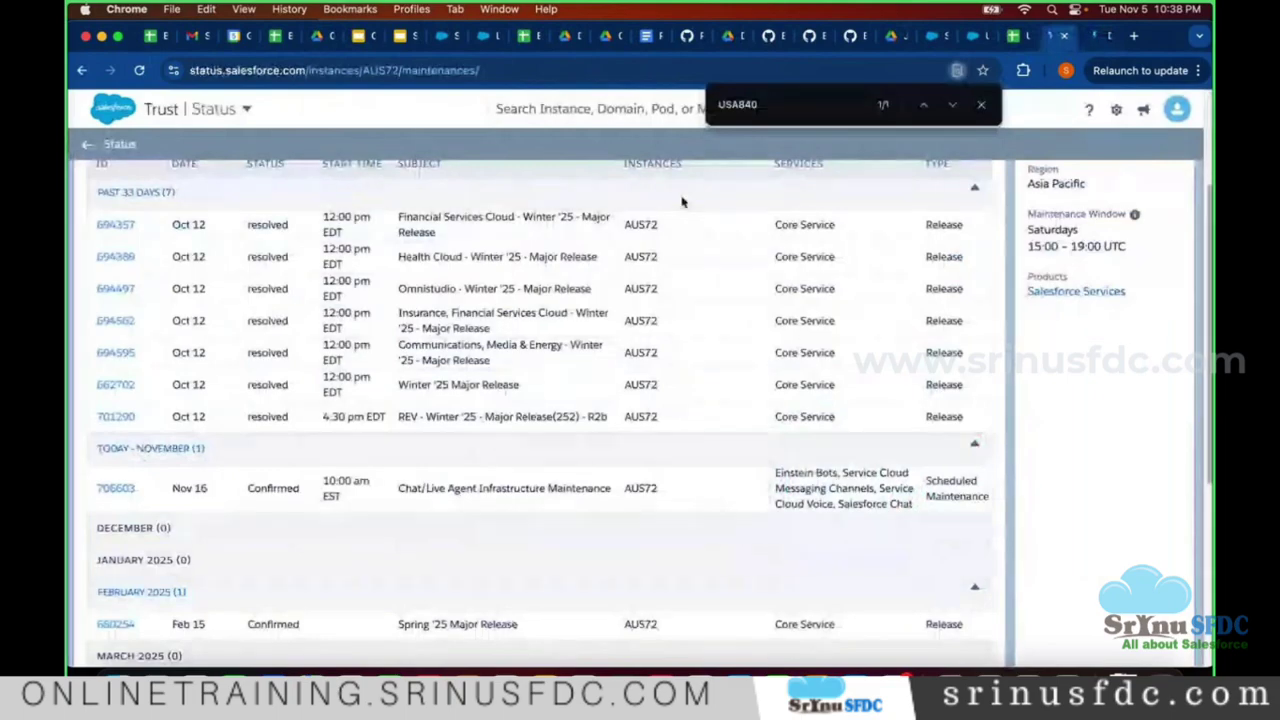
key("ctrl+shift+Tab")
key("ctrl+shift+Tab")
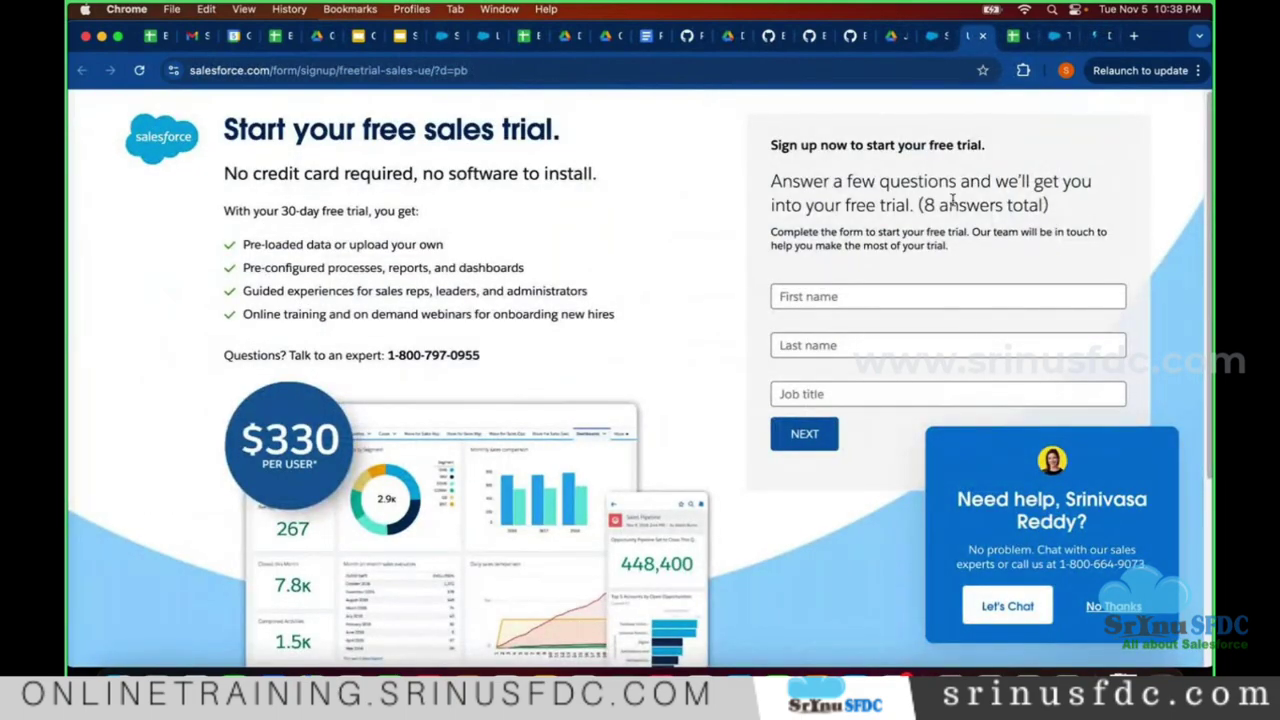
left_click(1093, 36)
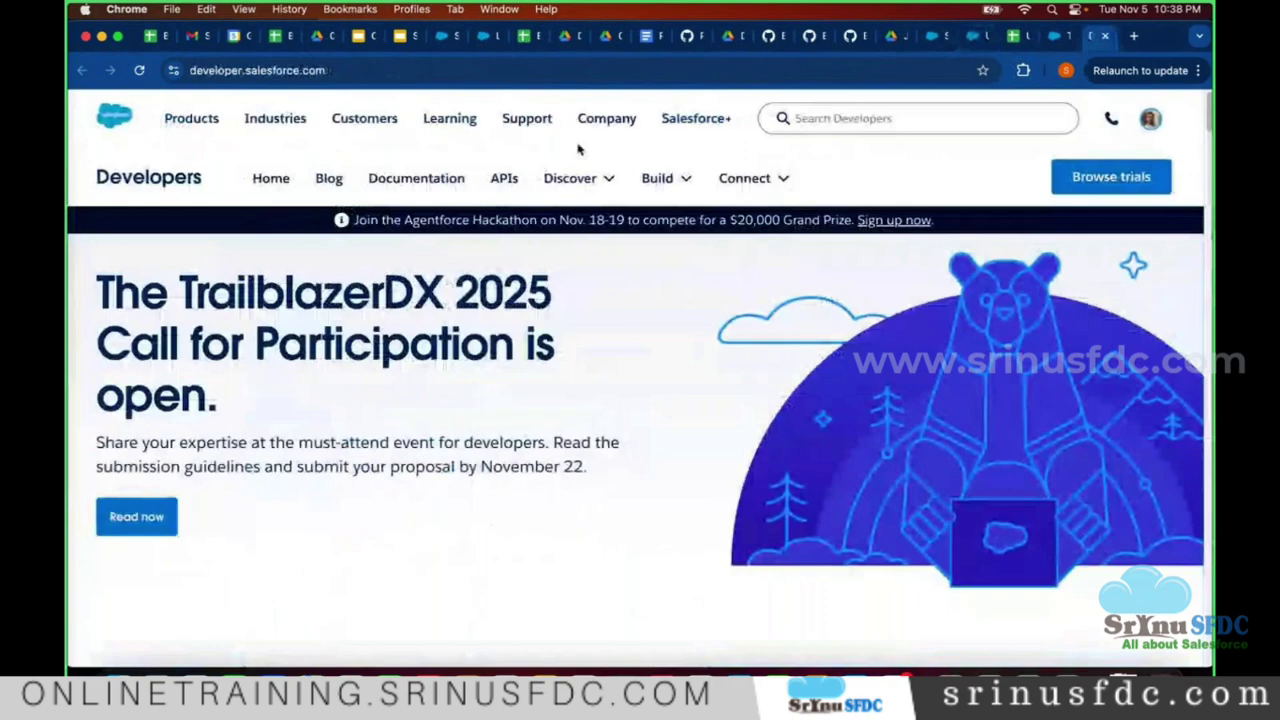
left_click(222, 70)
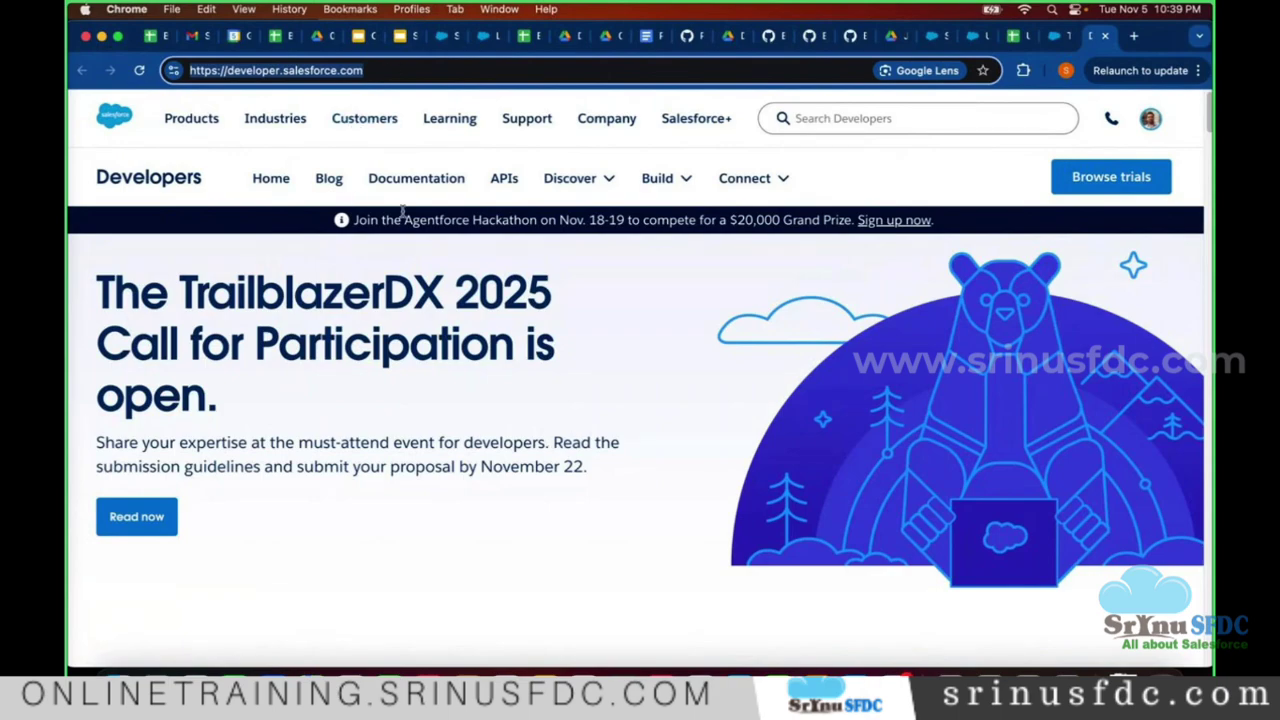
- Browse the free trials and choose Sign Up for Salesforce Developer Edition
left_click(1100, 180)
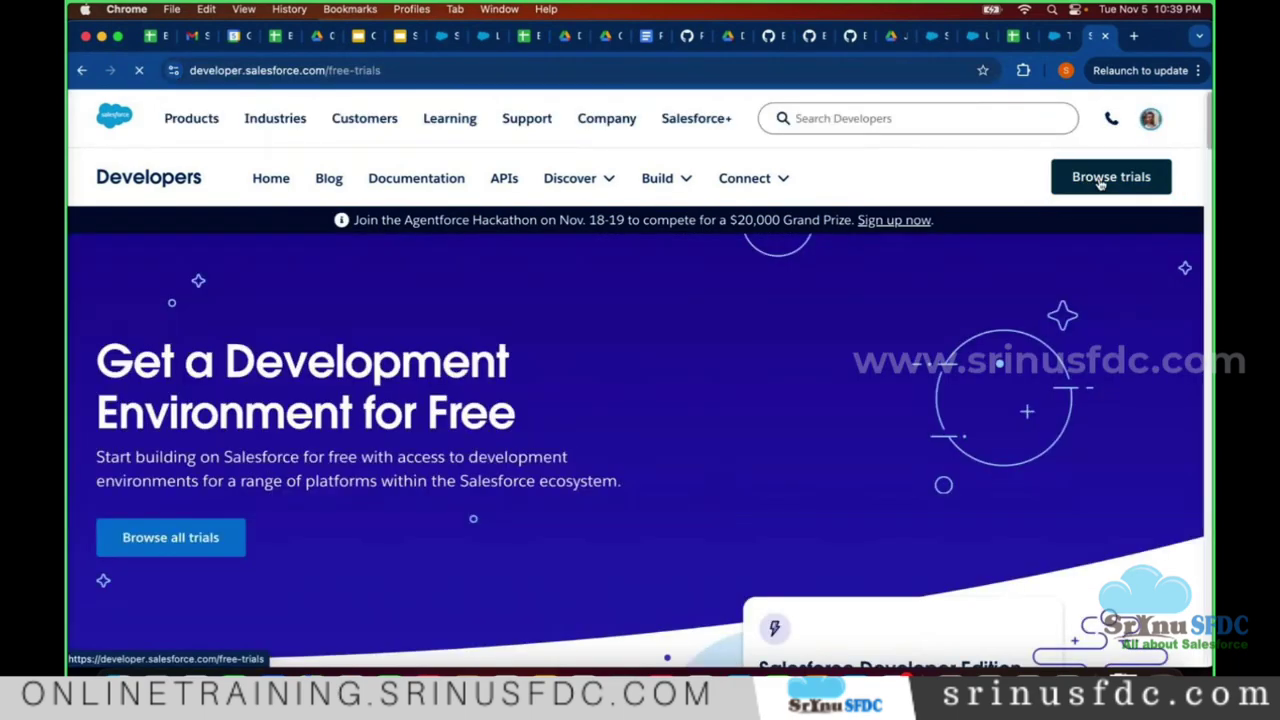
scroll(492, 390, "down", 2)
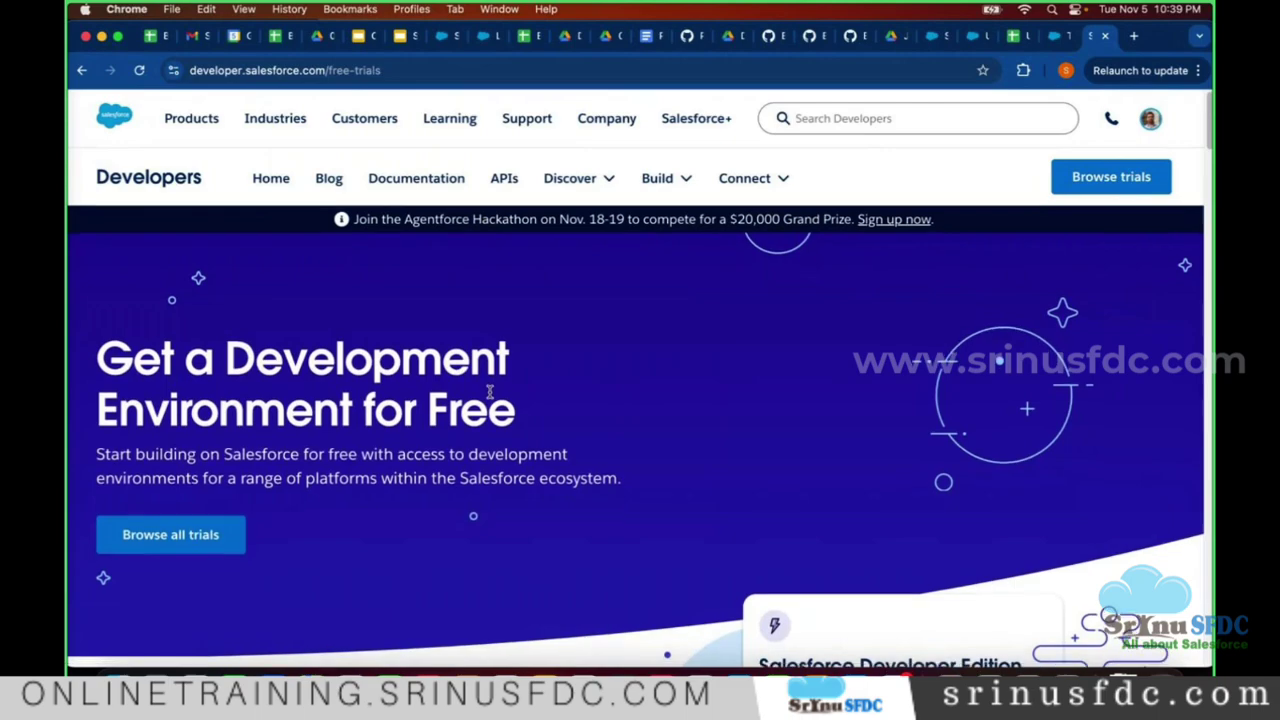
scroll(492, 388, "down", 6)
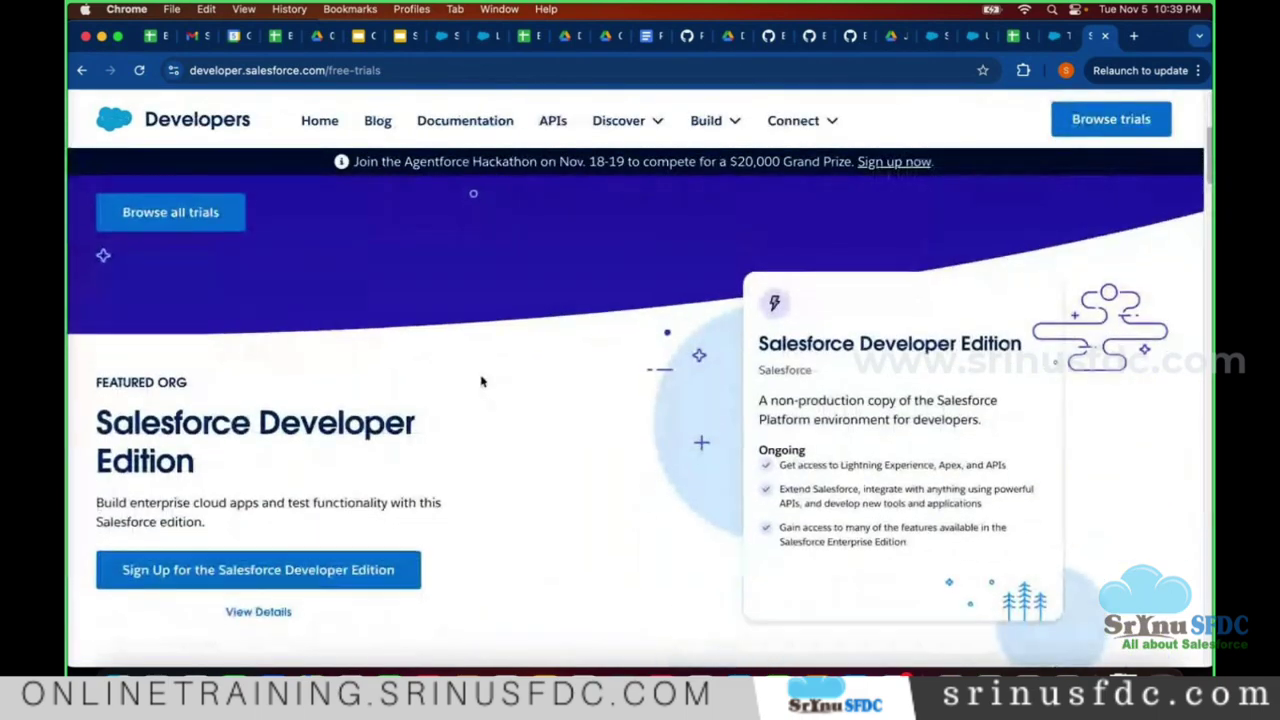
scroll(431, 349, "down", 3)
left_click_drag(83, 294, 247, 321)
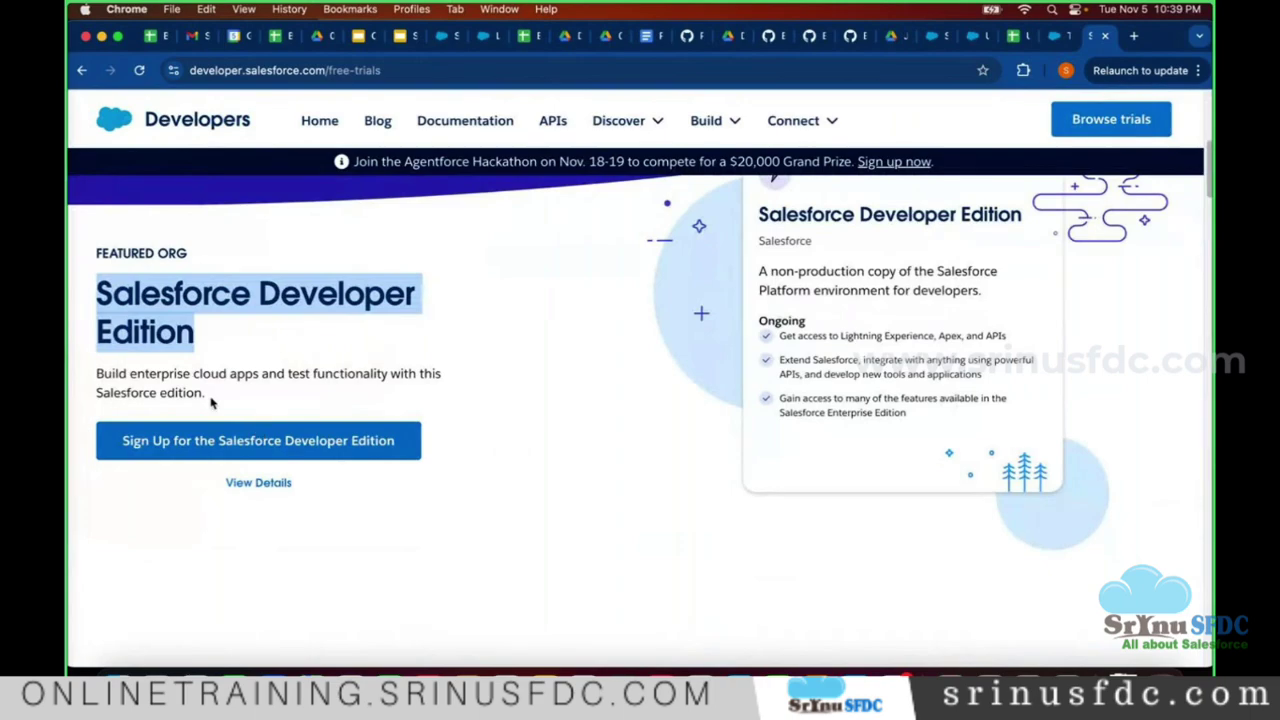
left_click(175, 444)
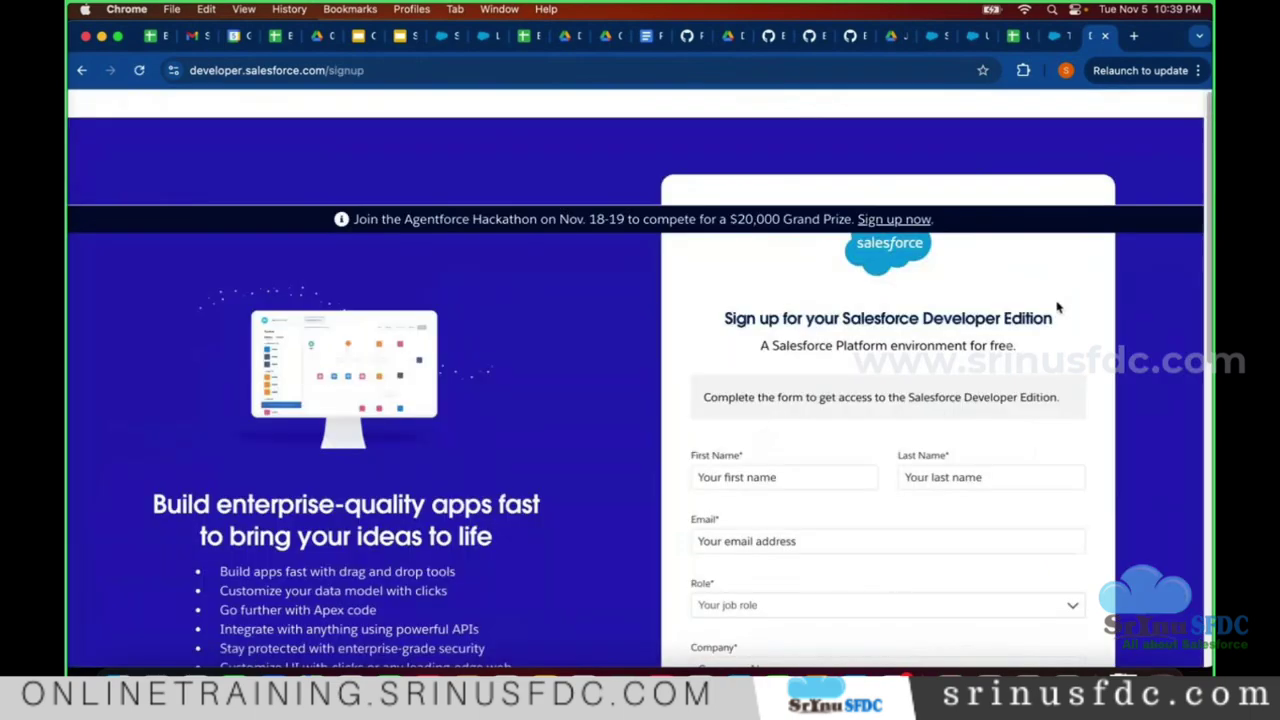
- Dismiss the feedback survey and enter the user's first and last name
scroll(1058, 308, "down", 3)
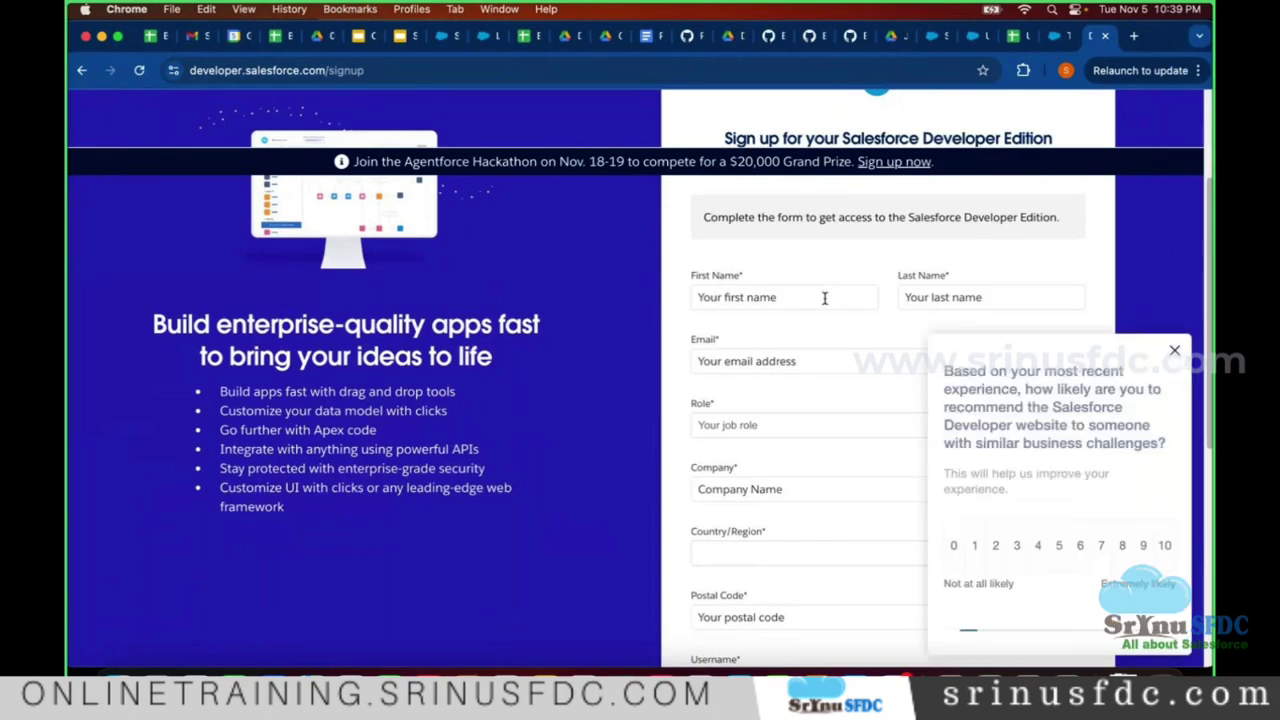
left_click(1177, 353)
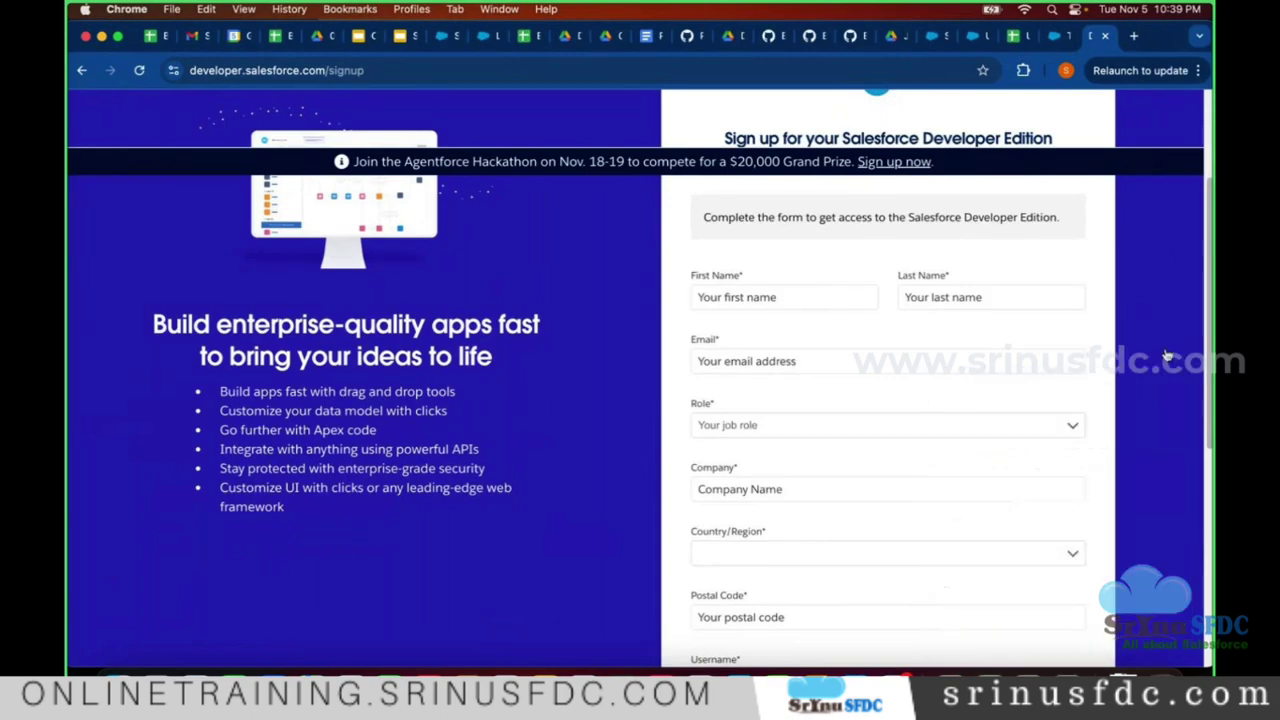
left_click(846, 296)
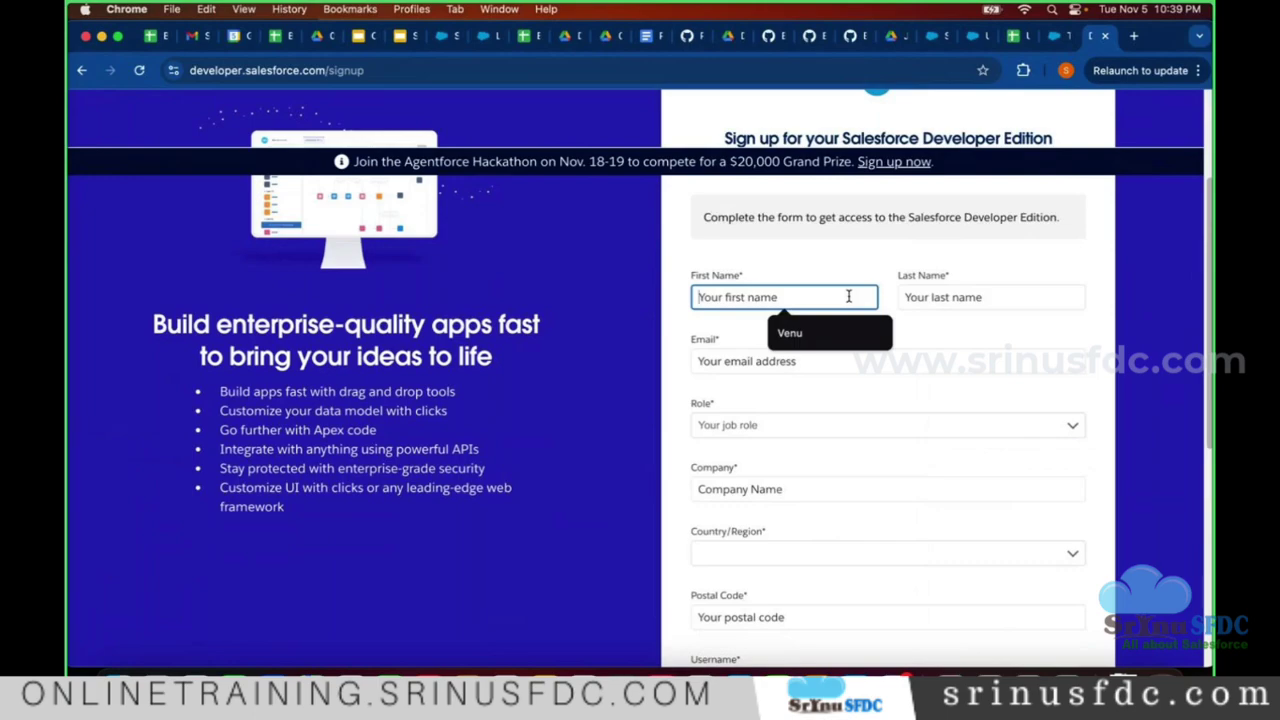
type("Sneha")
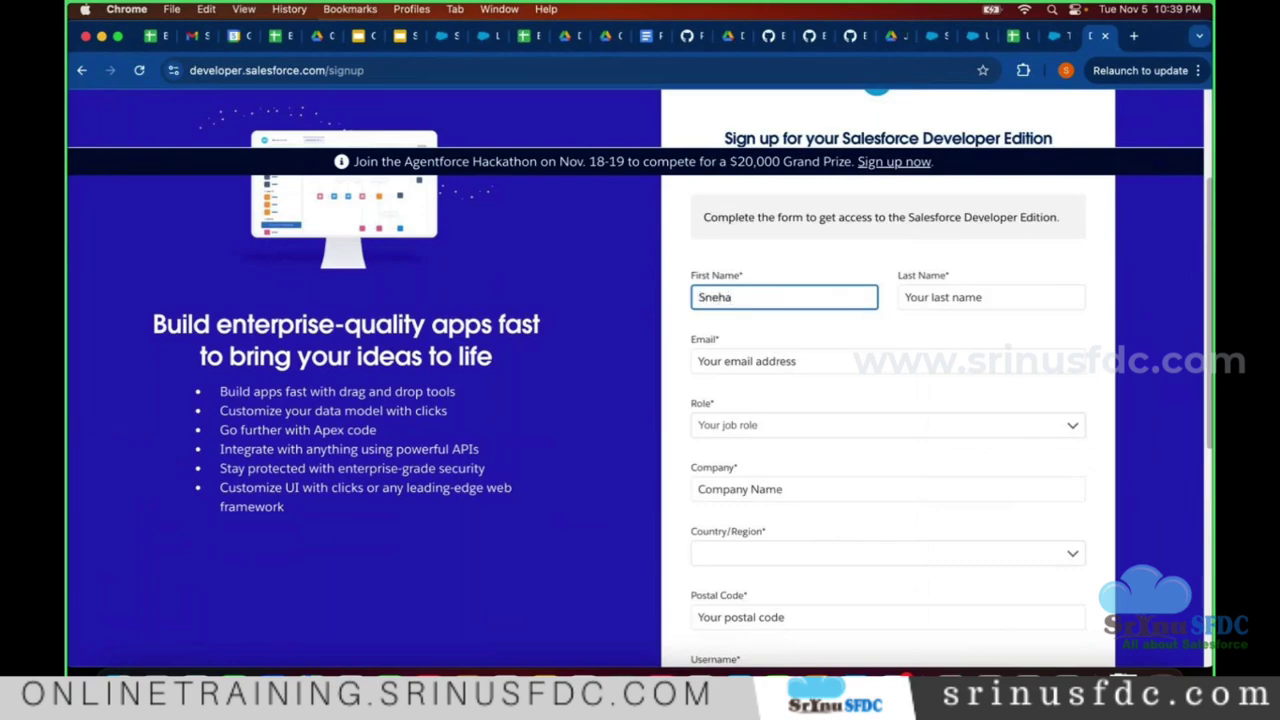
left_click(952, 297)
type("S")
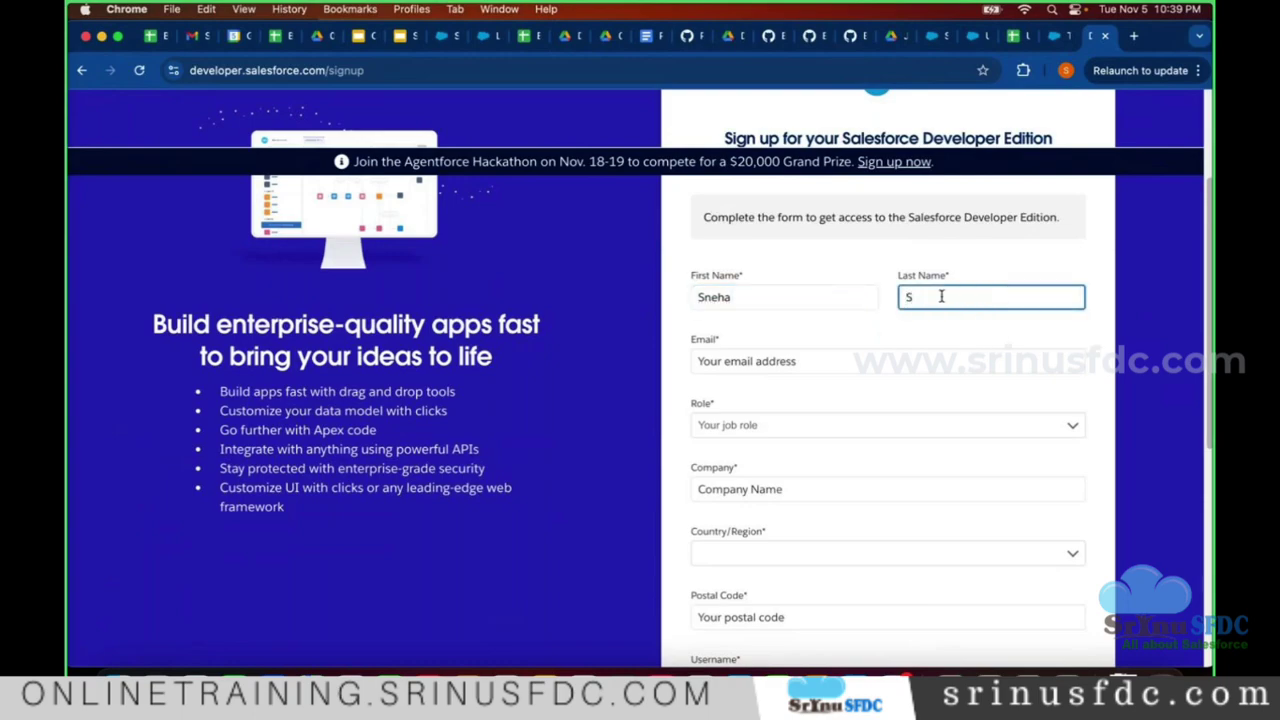
left_click(880, 340)
- Fill Email with the saved autofill address and set Role to Developer
scroll(836, 322, "down", 1)
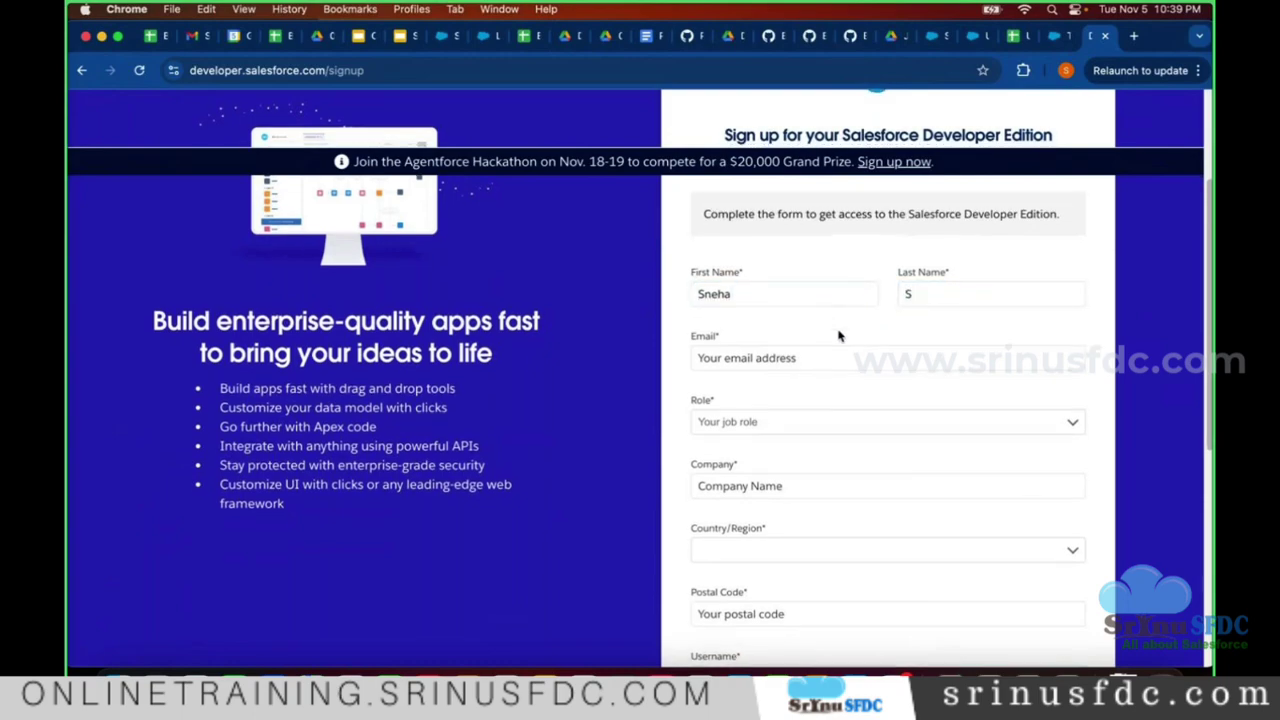
left_click(849, 356)
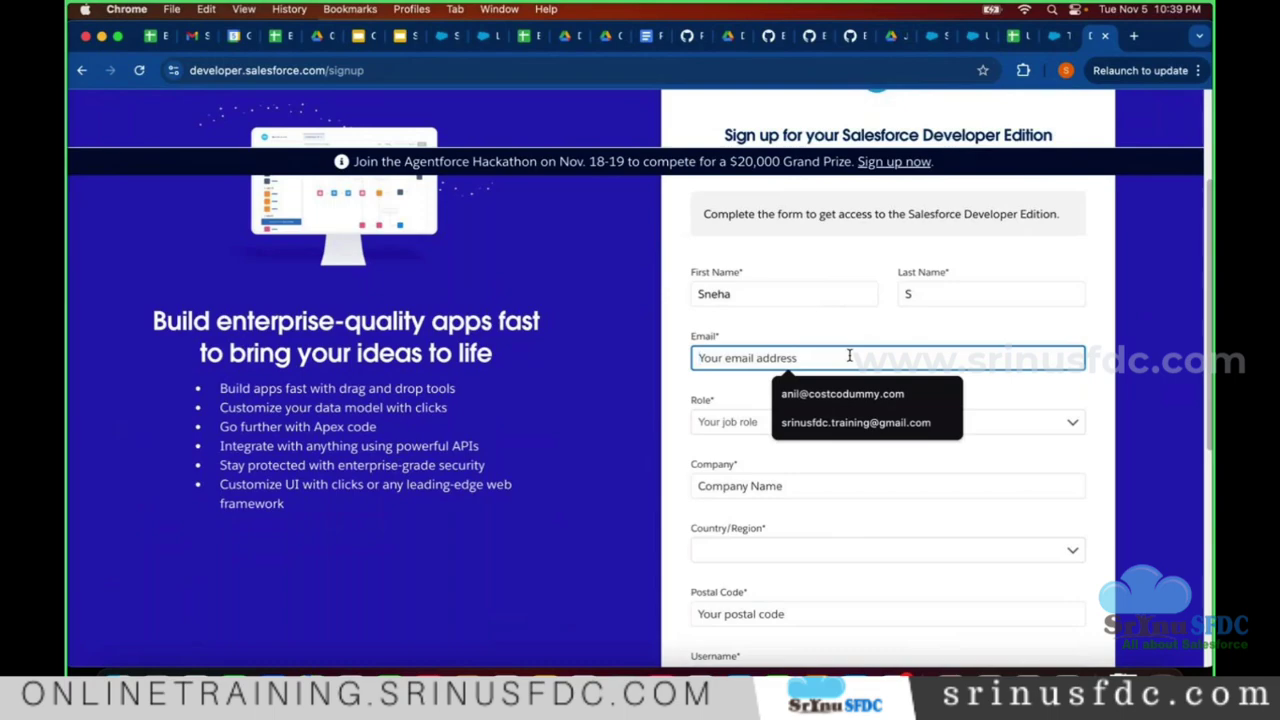
left_click(939, 423)
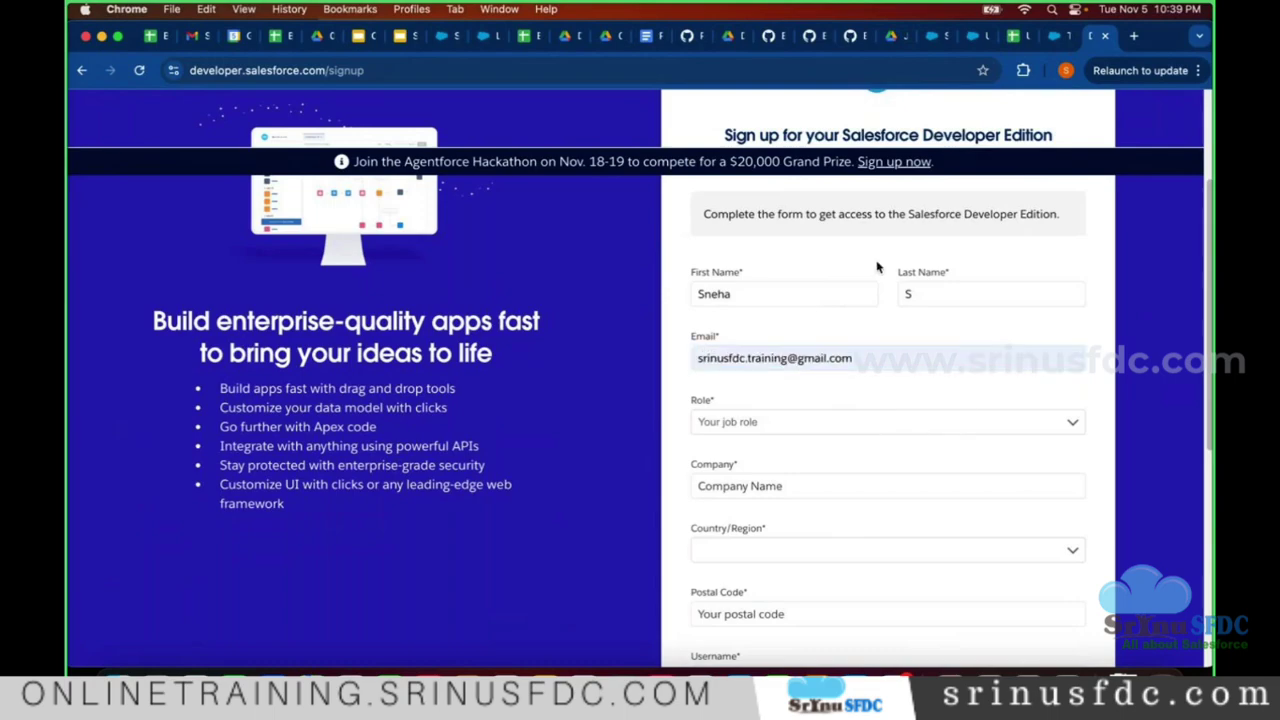
scroll(879, 375, "down", 1)
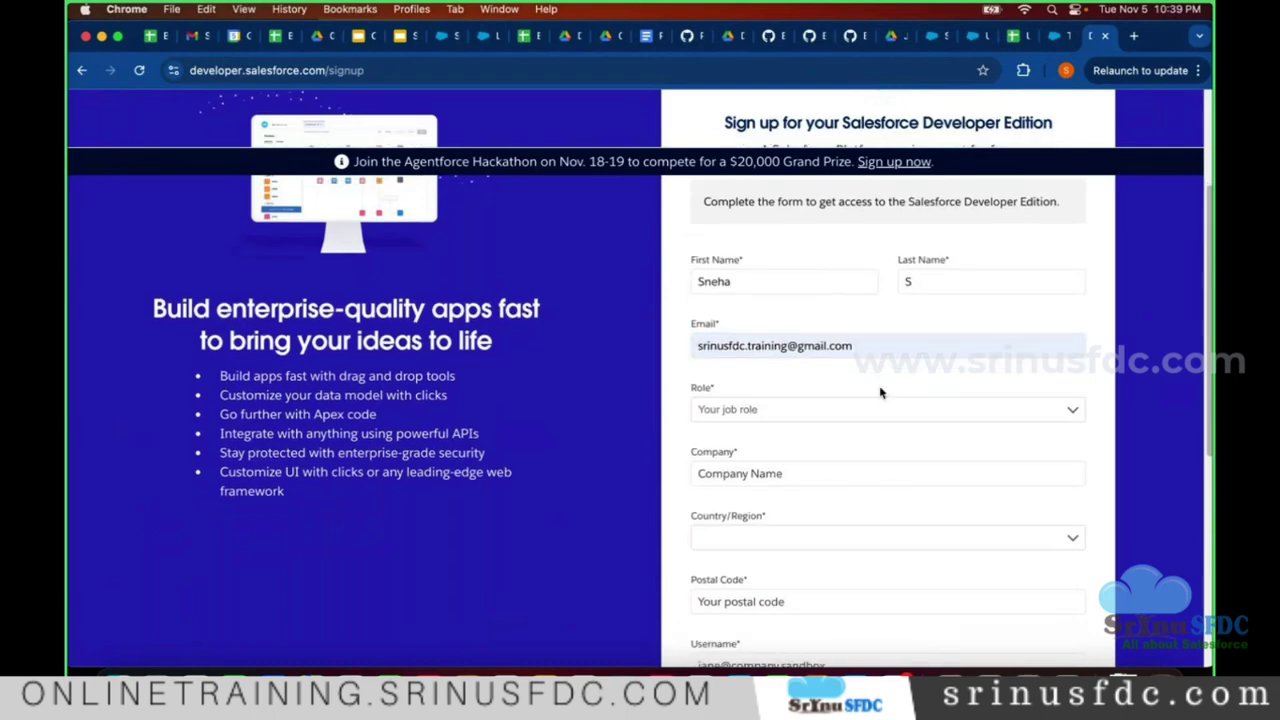
left_click(818, 412)
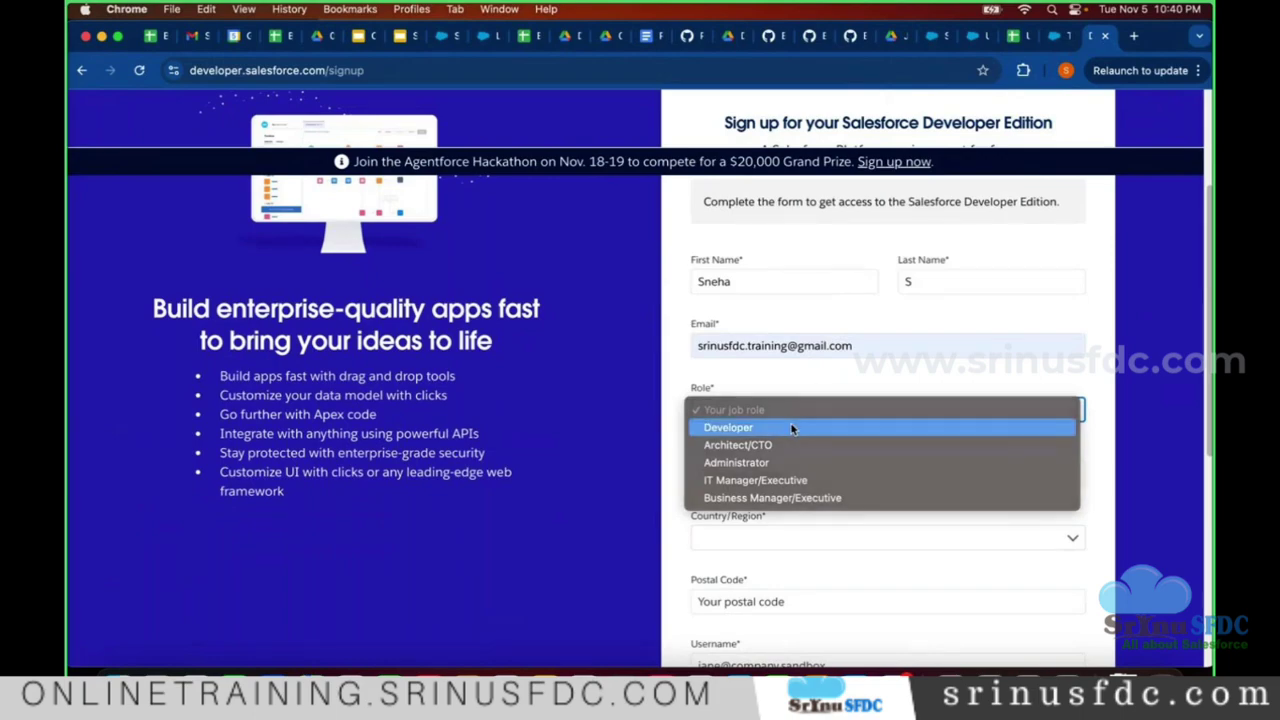
left_click(792, 428)
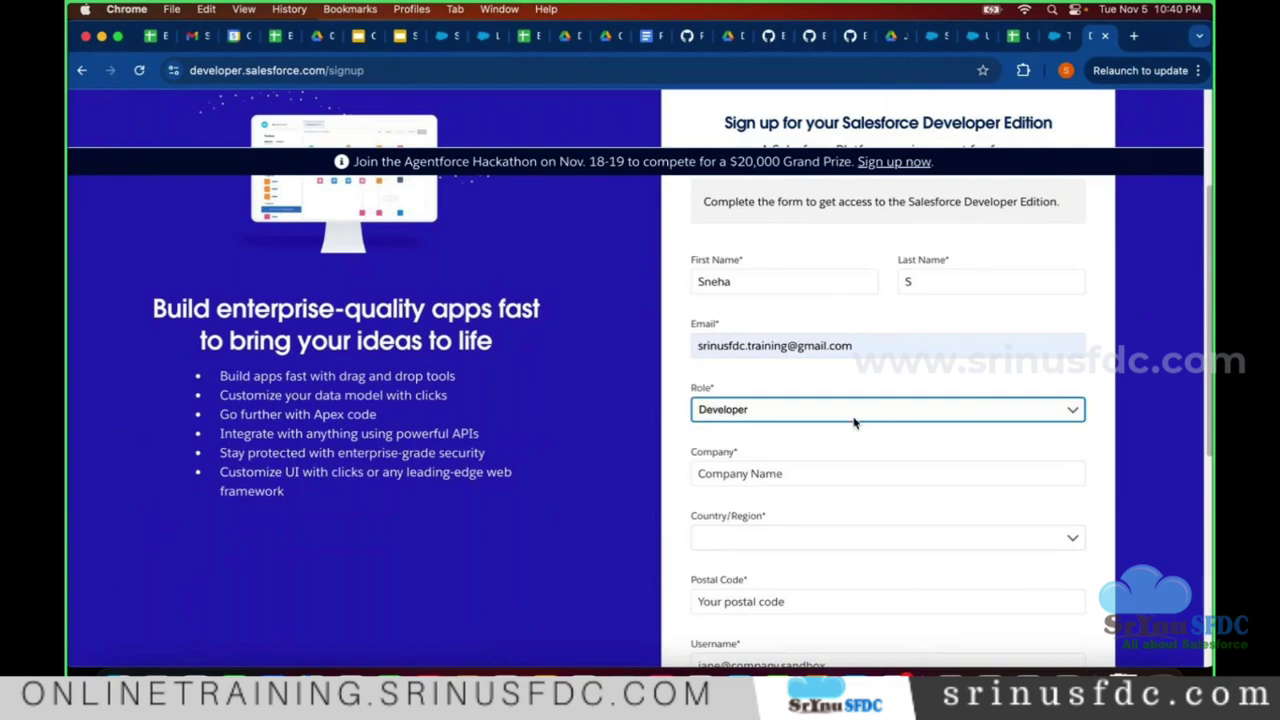
scroll(588, 347, "down", 2)
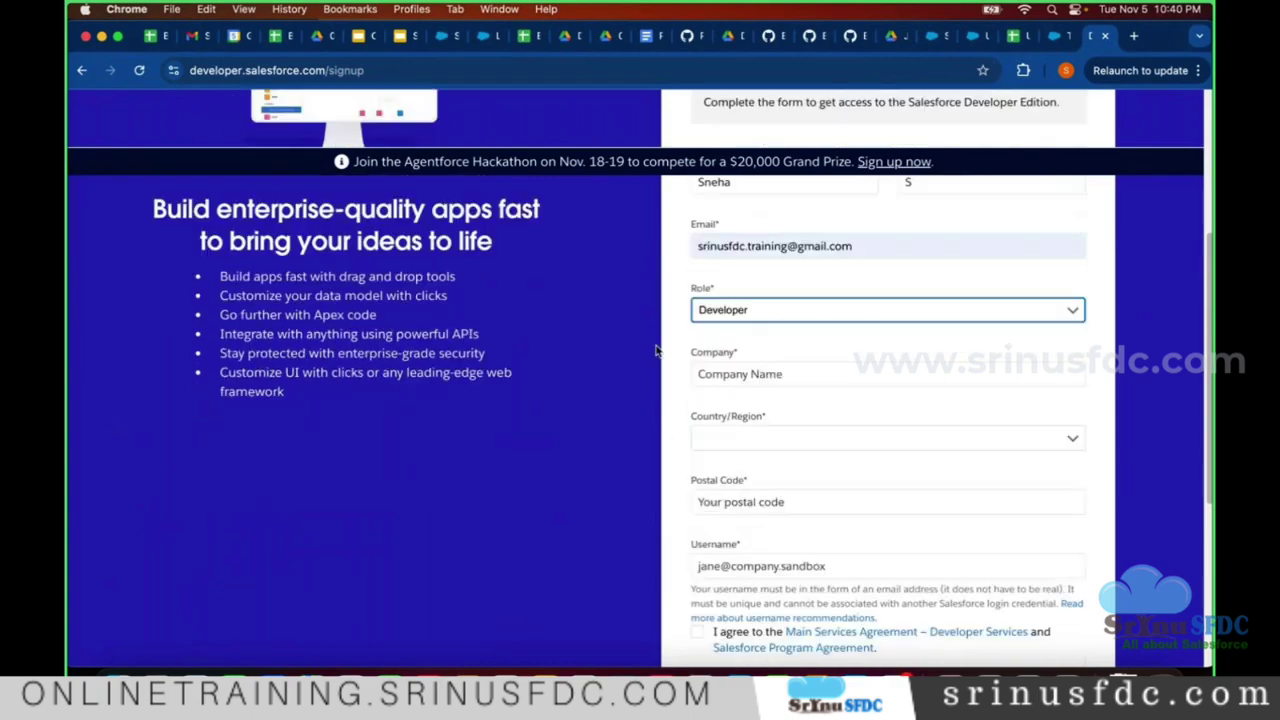
- Enter 'Apple107' as the Company
left_click(903, 374)
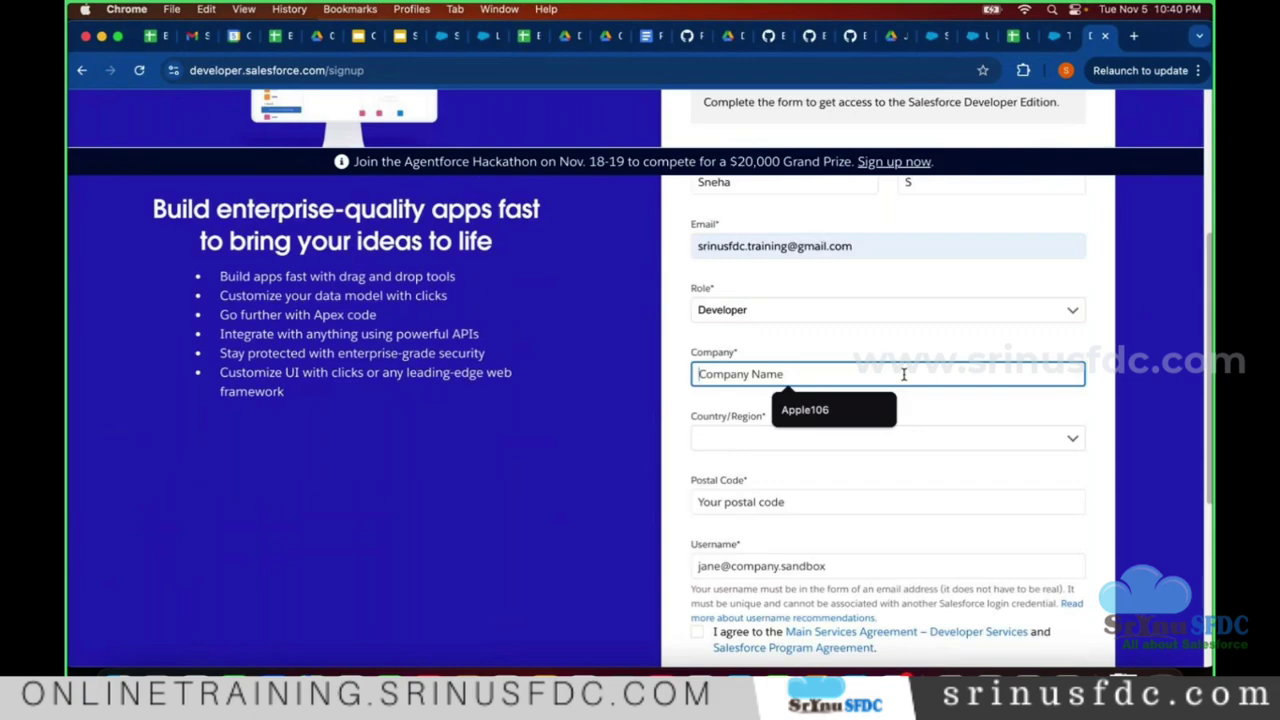
type("Apple")
type("107")
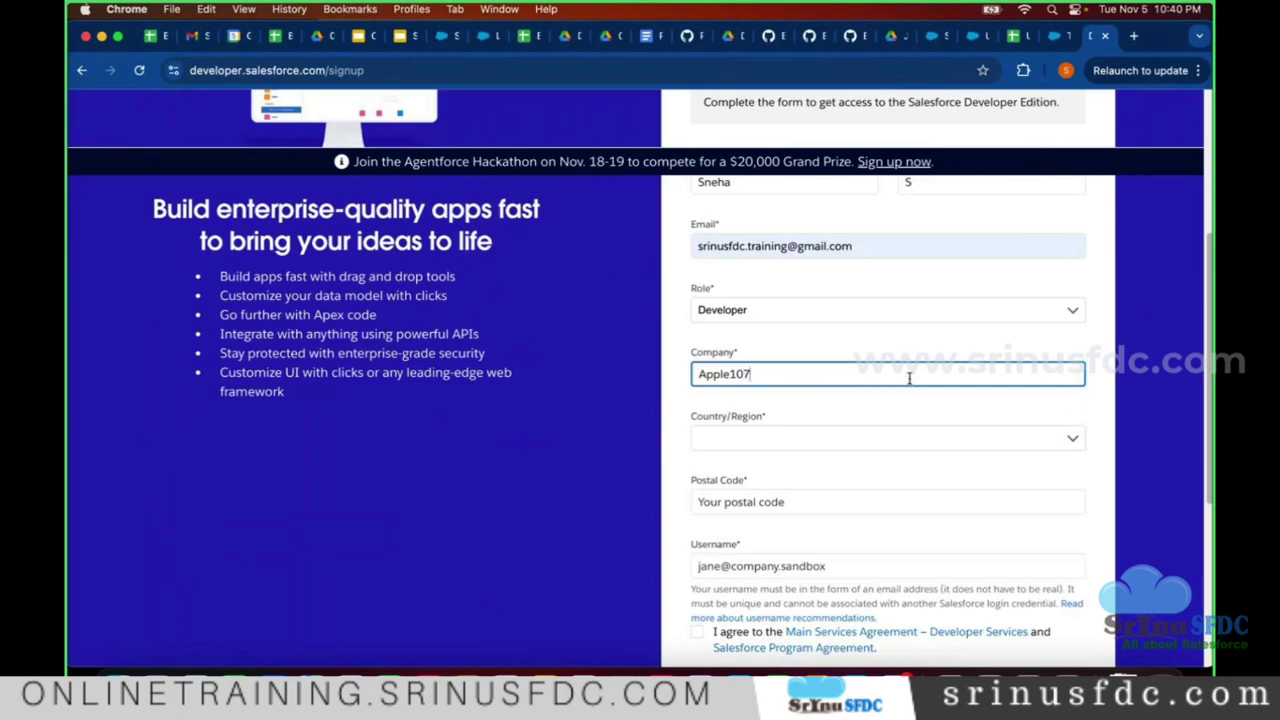
scroll(900, 380, "down", 2)
- Set Country to United States and State to Connecticut
left_click(906, 340)
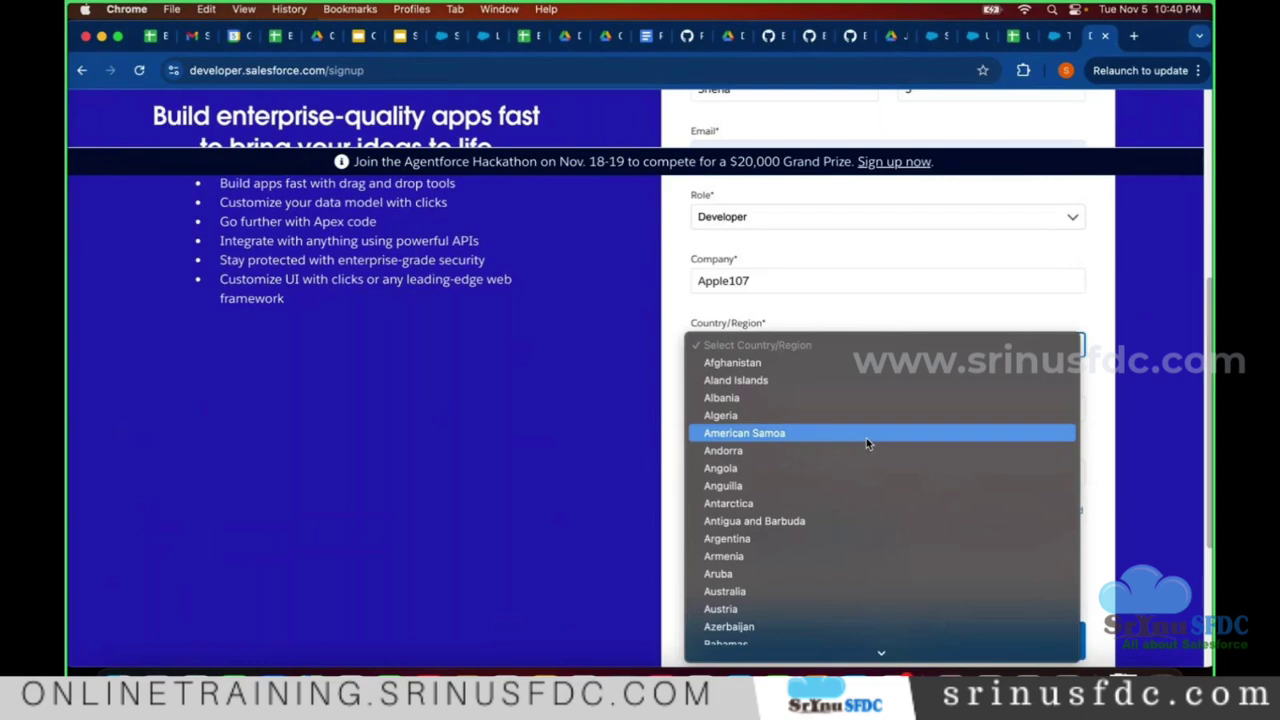
type("uz")
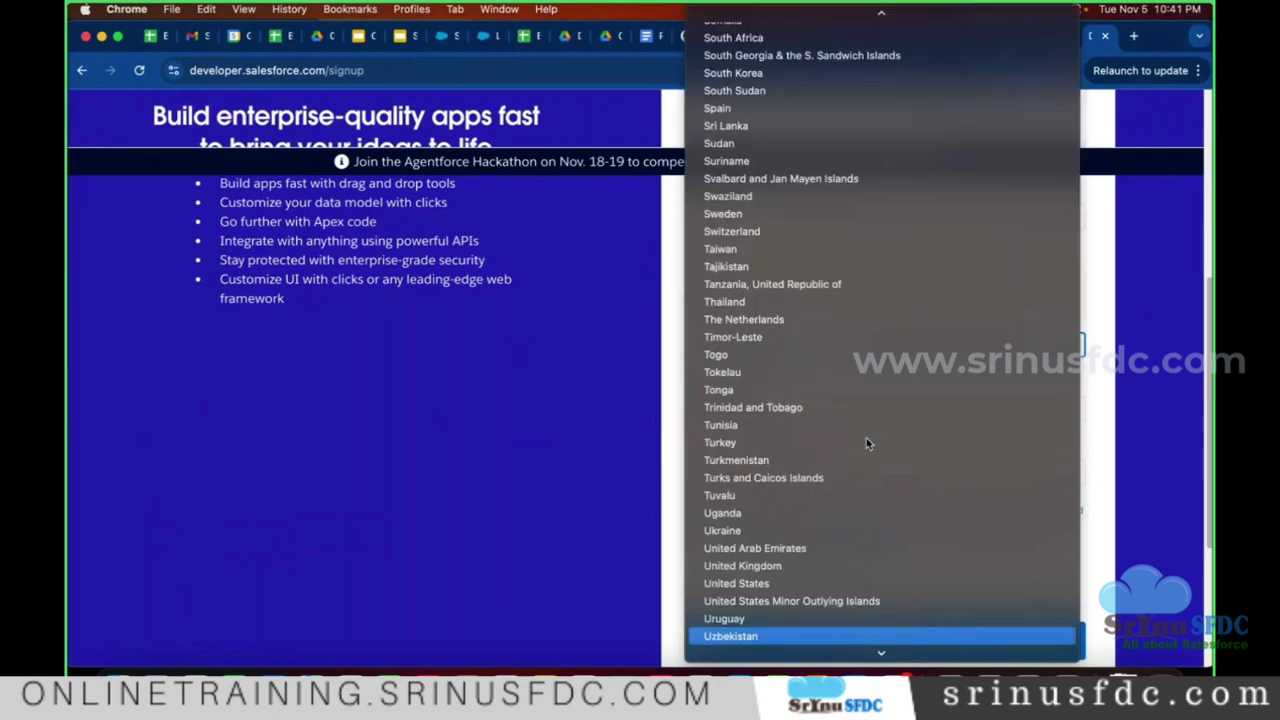
key("Down")
key("Down")
key("Down")
key("Down")
key("Down")
key("Down")
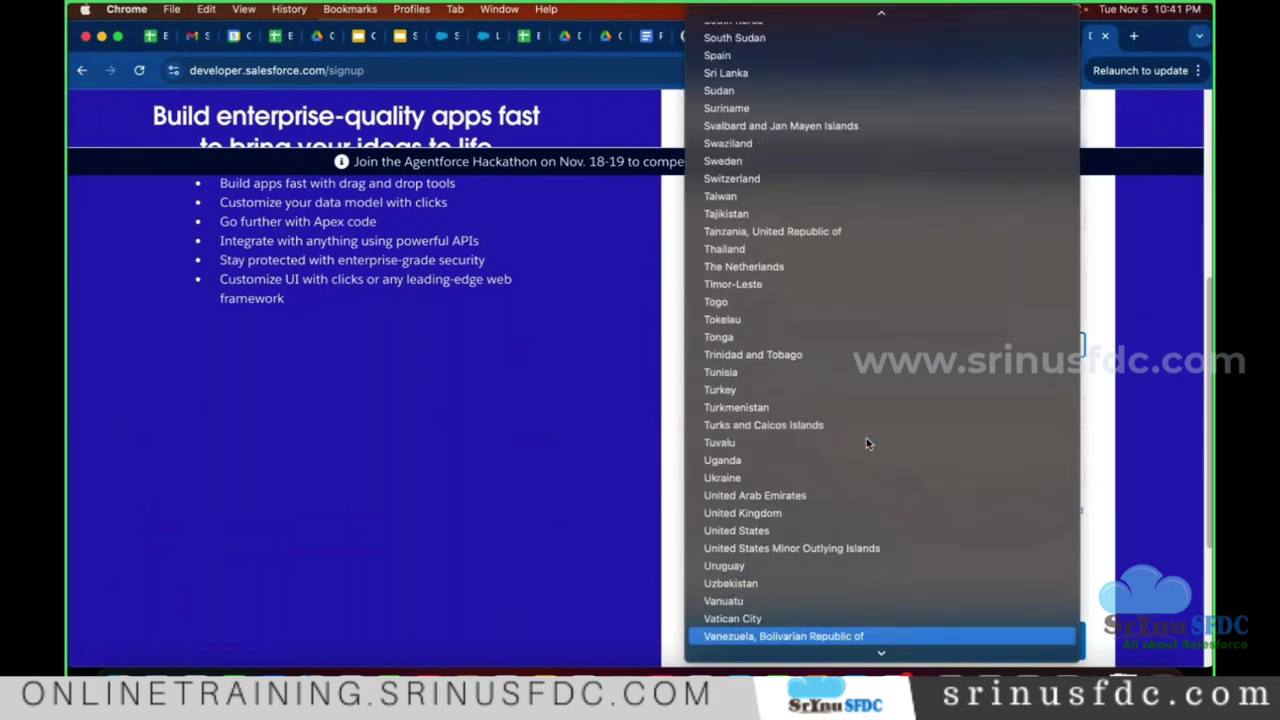
key("Down")
key("Down")
key("Down")
key("Down")
key("Down")
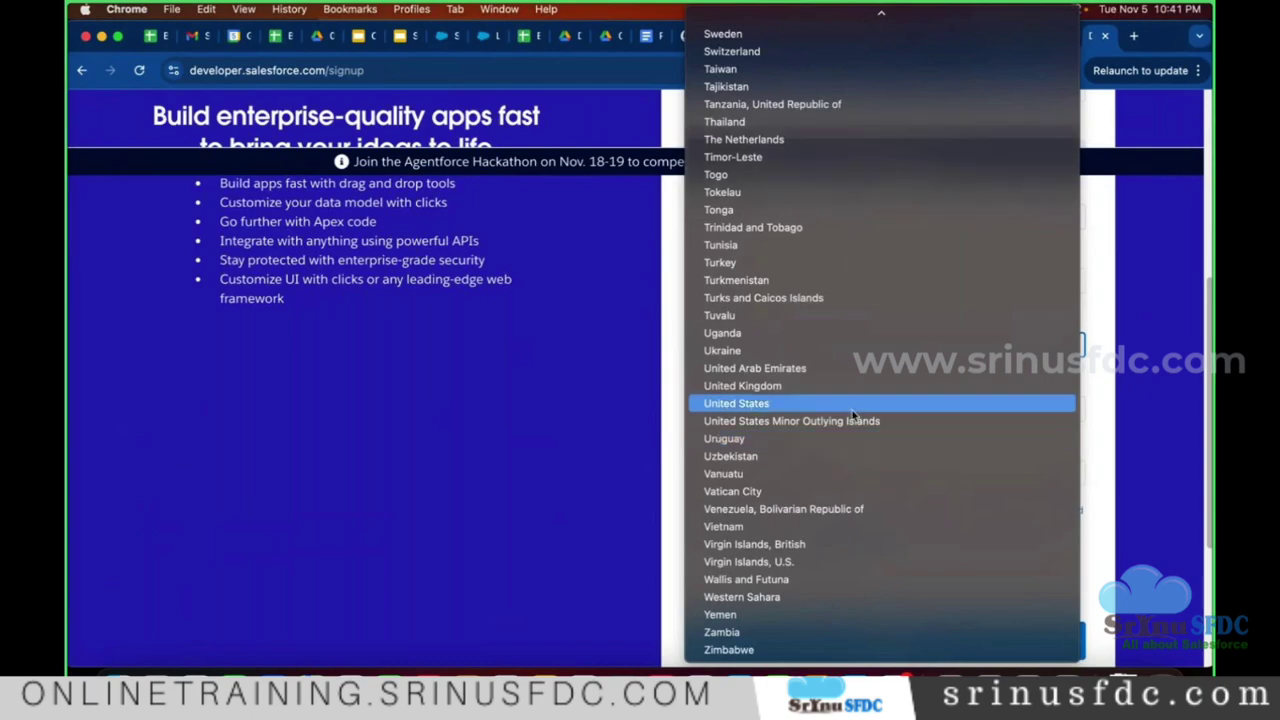
left_click(842, 403)
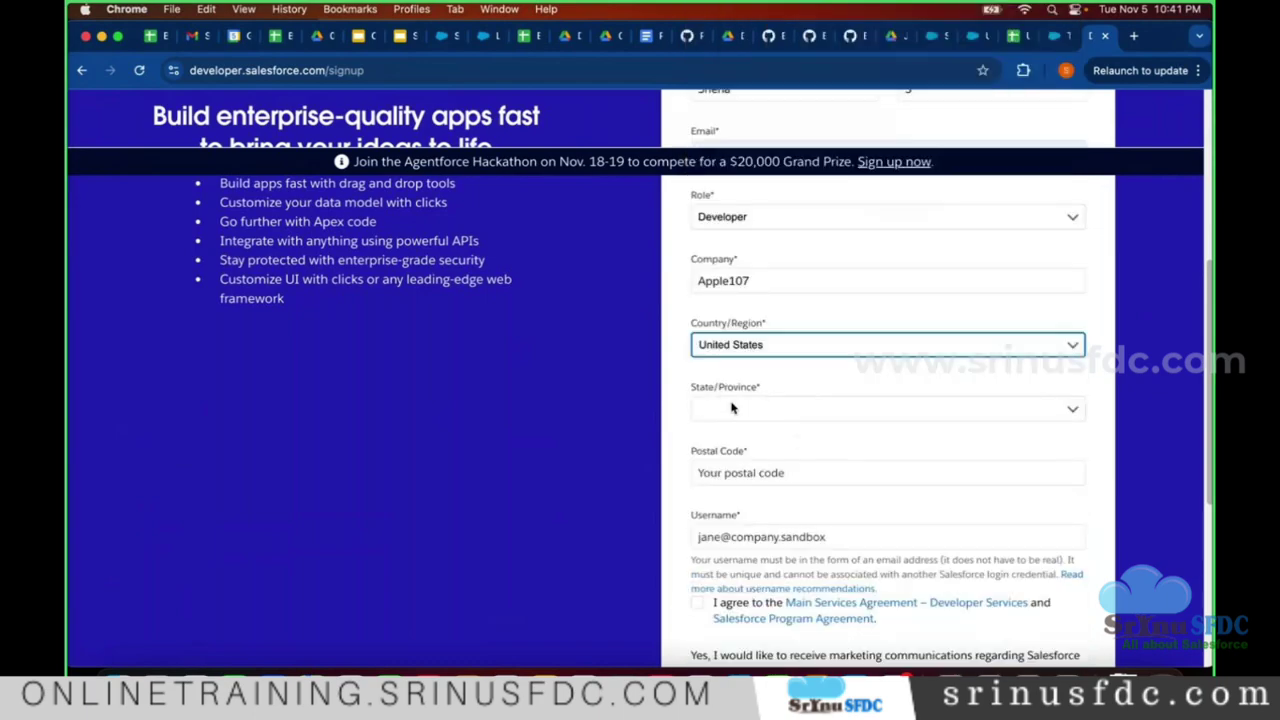
left_click(840, 410)
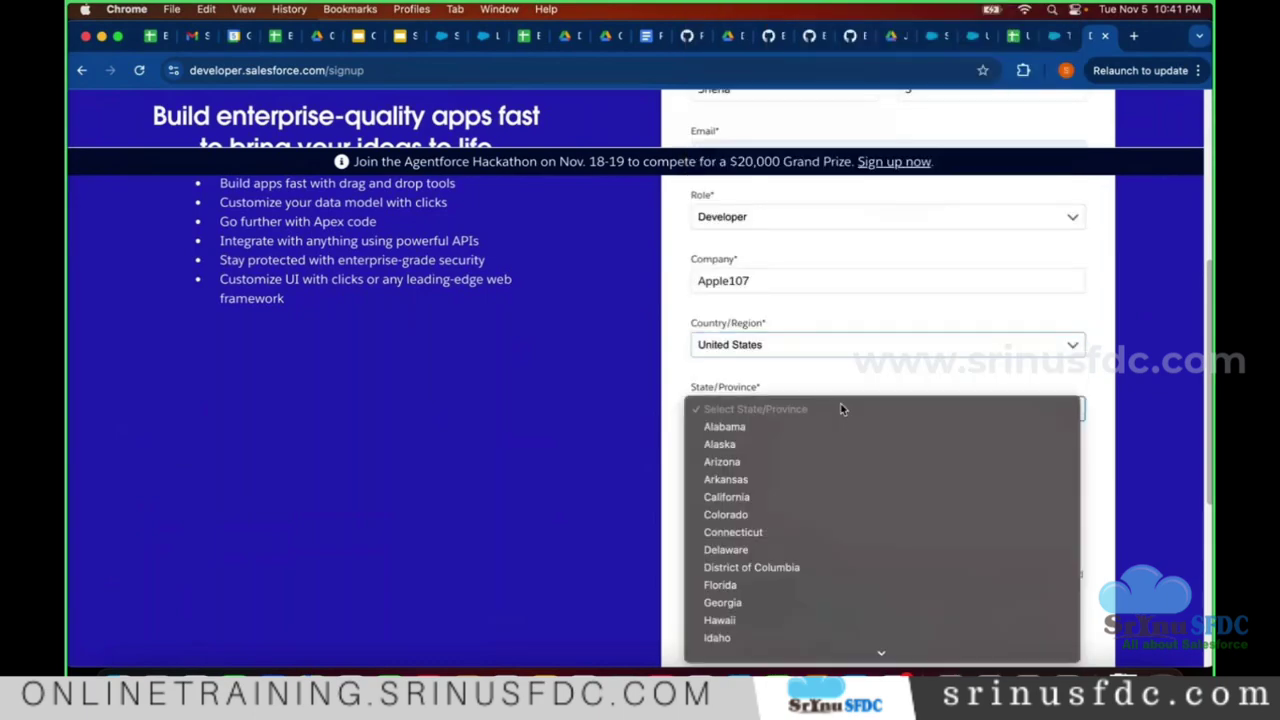
left_click(814, 372)
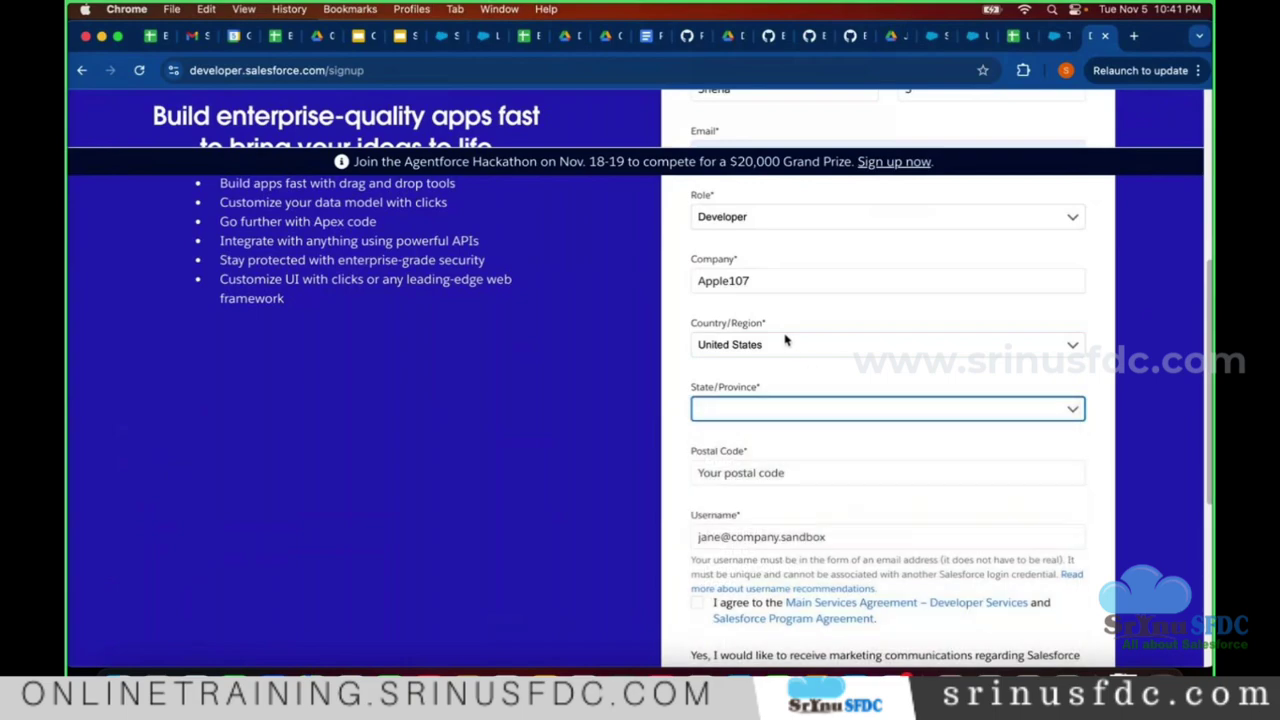
left_click(863, 410)
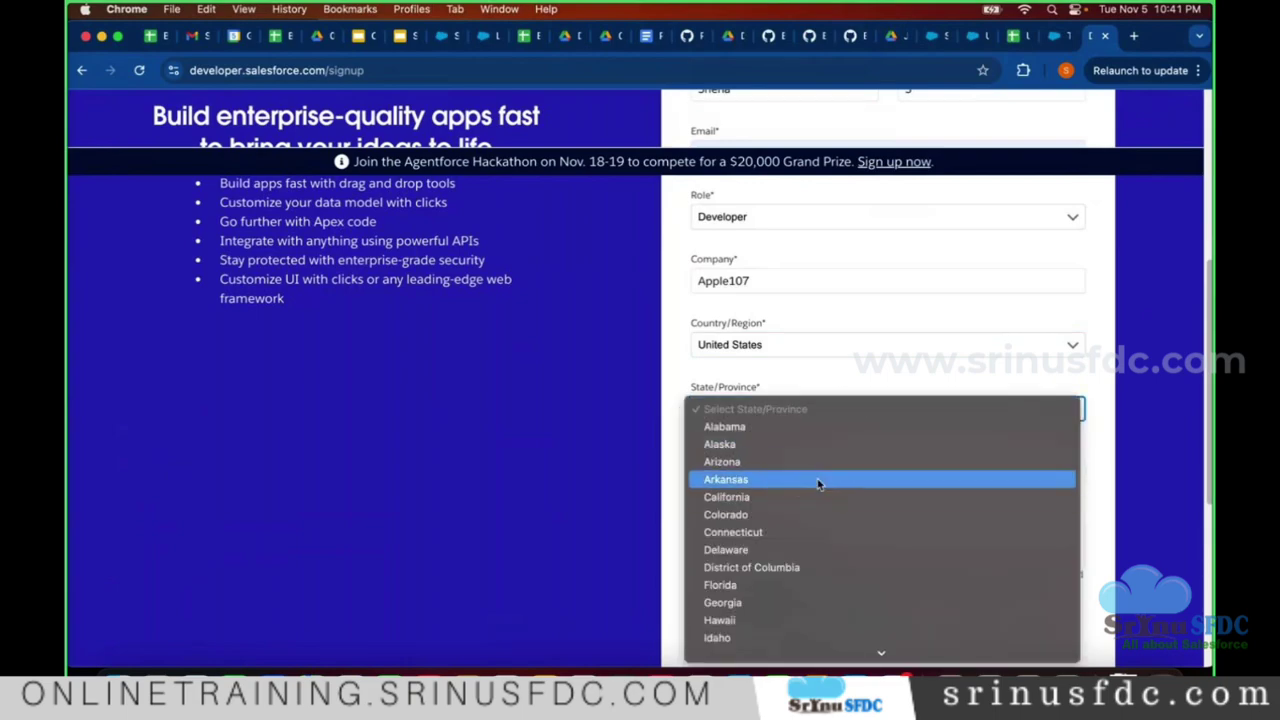
left_click(816, 532)
- Fill Postal Code with the saved 000000 suggestion and move to the Username field
scroll(808, 469, "down", 1)
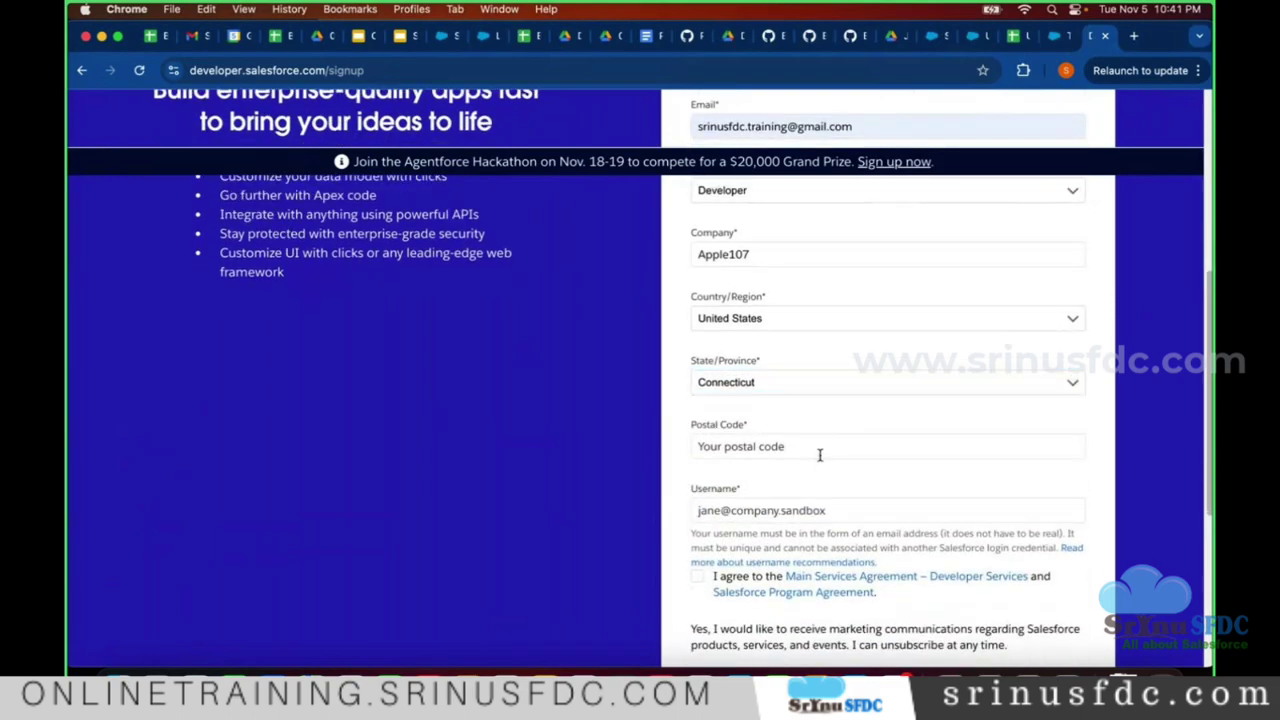
left_click(820, 454)
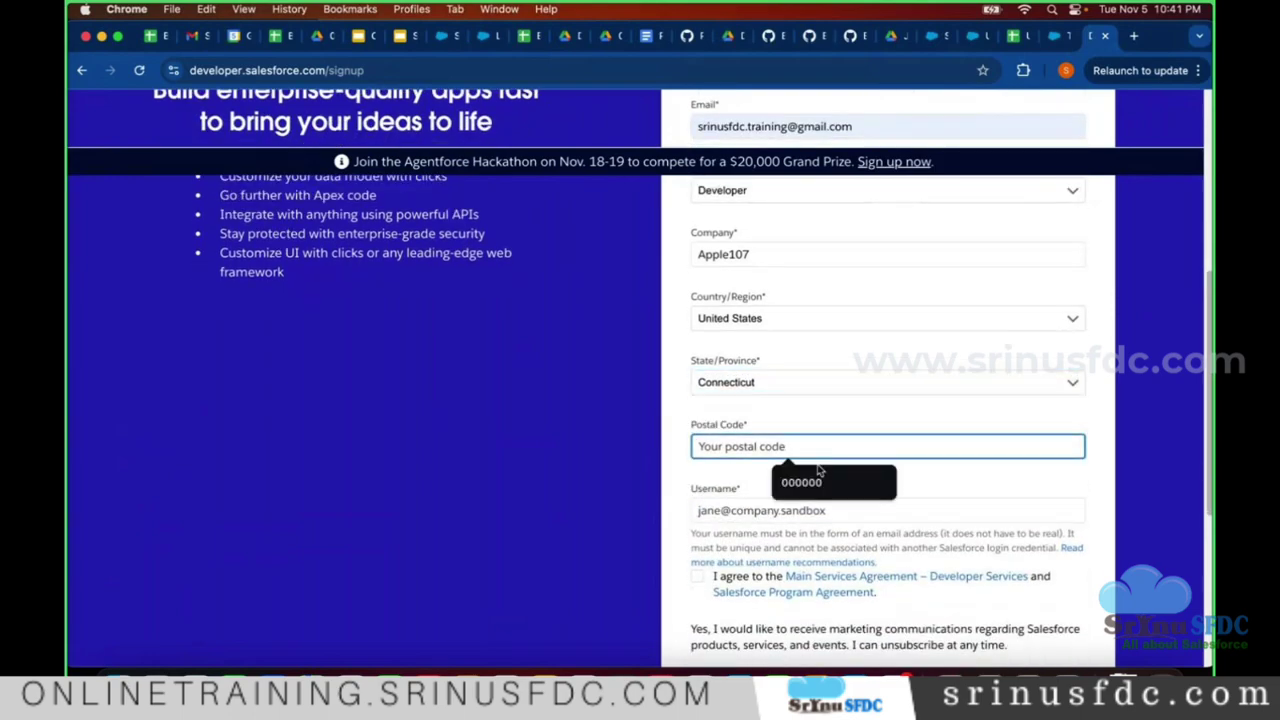
left_click(818, 481)
left_click(818, 481)
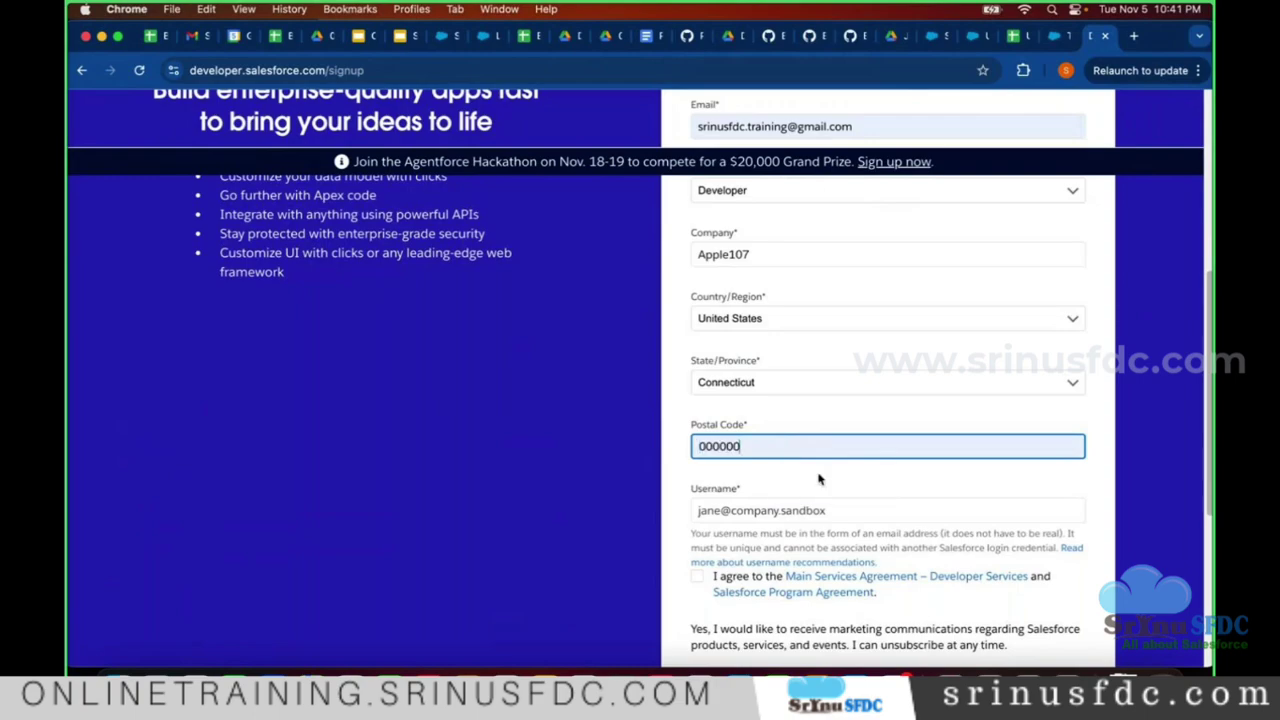
scroll(772, 500, "down", 1)
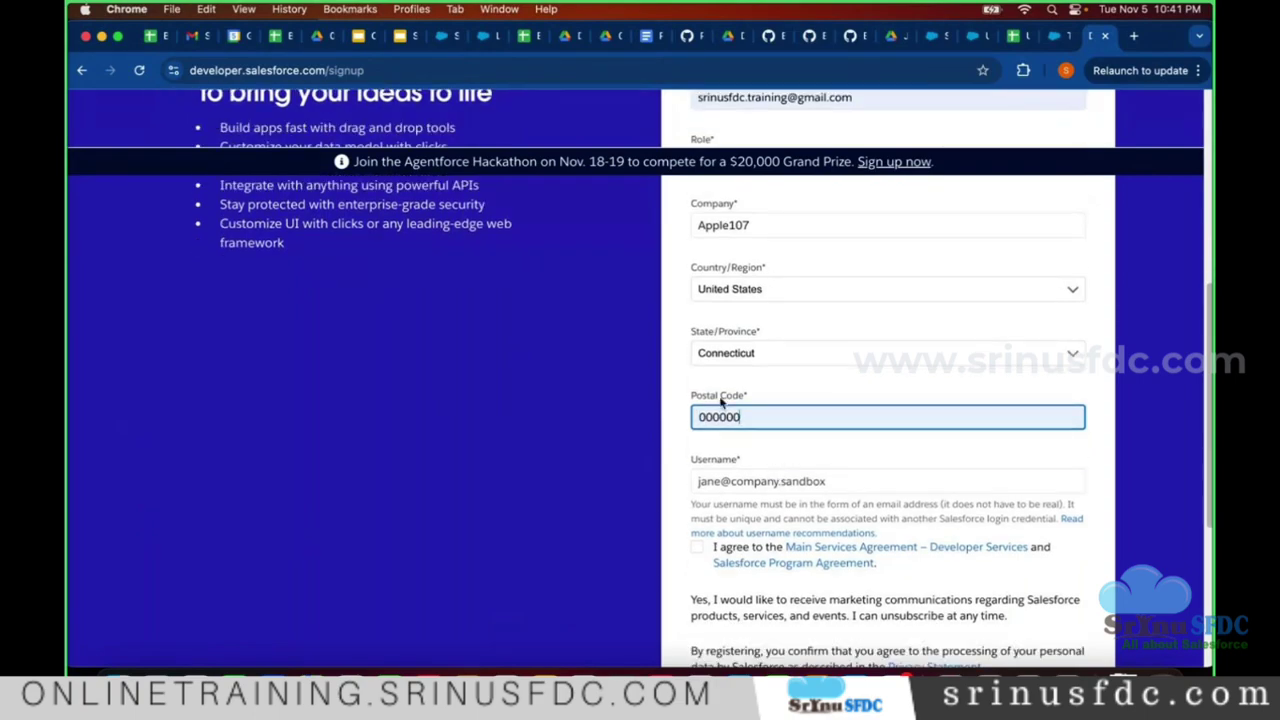
scroll(766, 409, "down", 3)
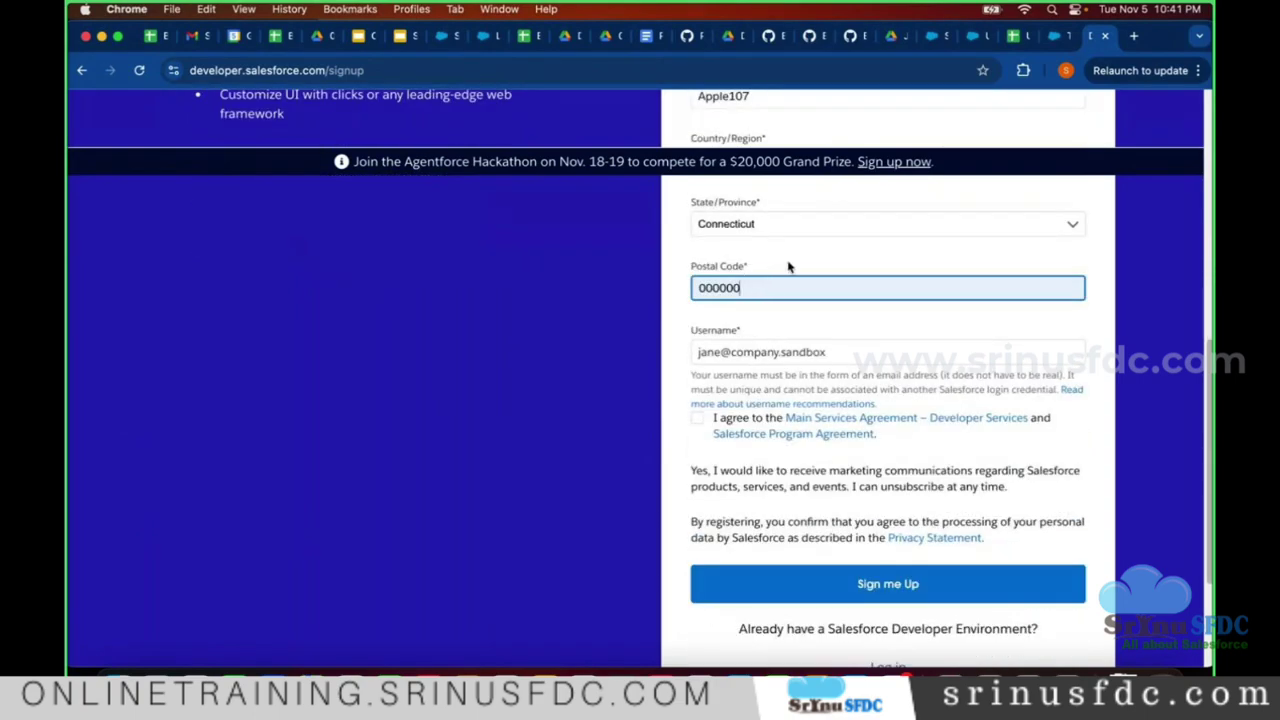
left_click(801, 348)
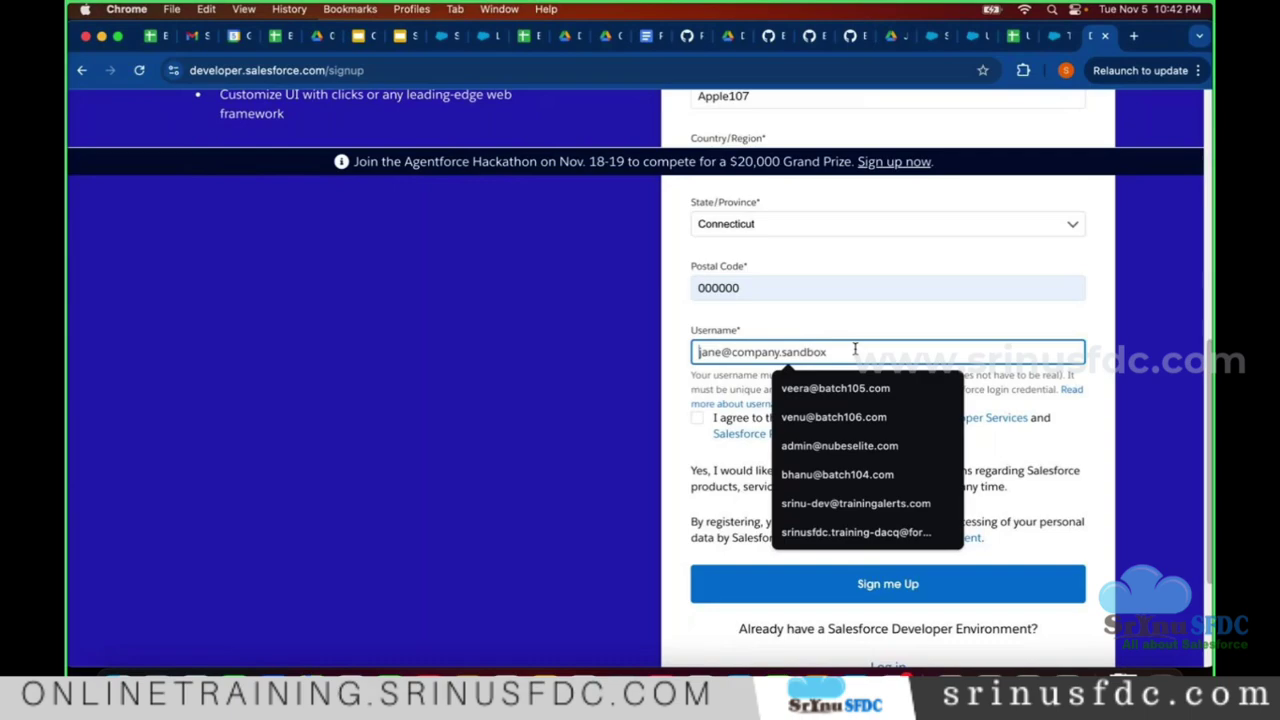
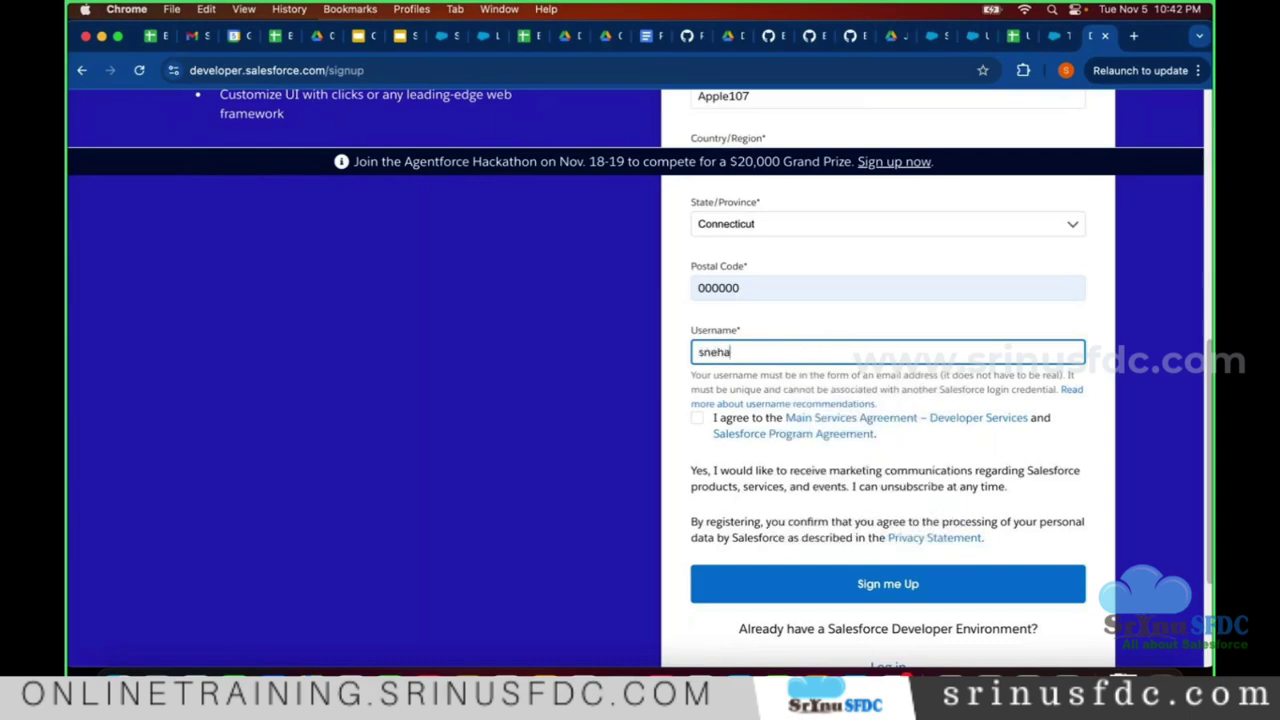
- Enter an e-mail-style username ending in 'batch107.com' and accept the Main Services Agreement
double_click(746, 351)
left_click(808, 351)
type(".")
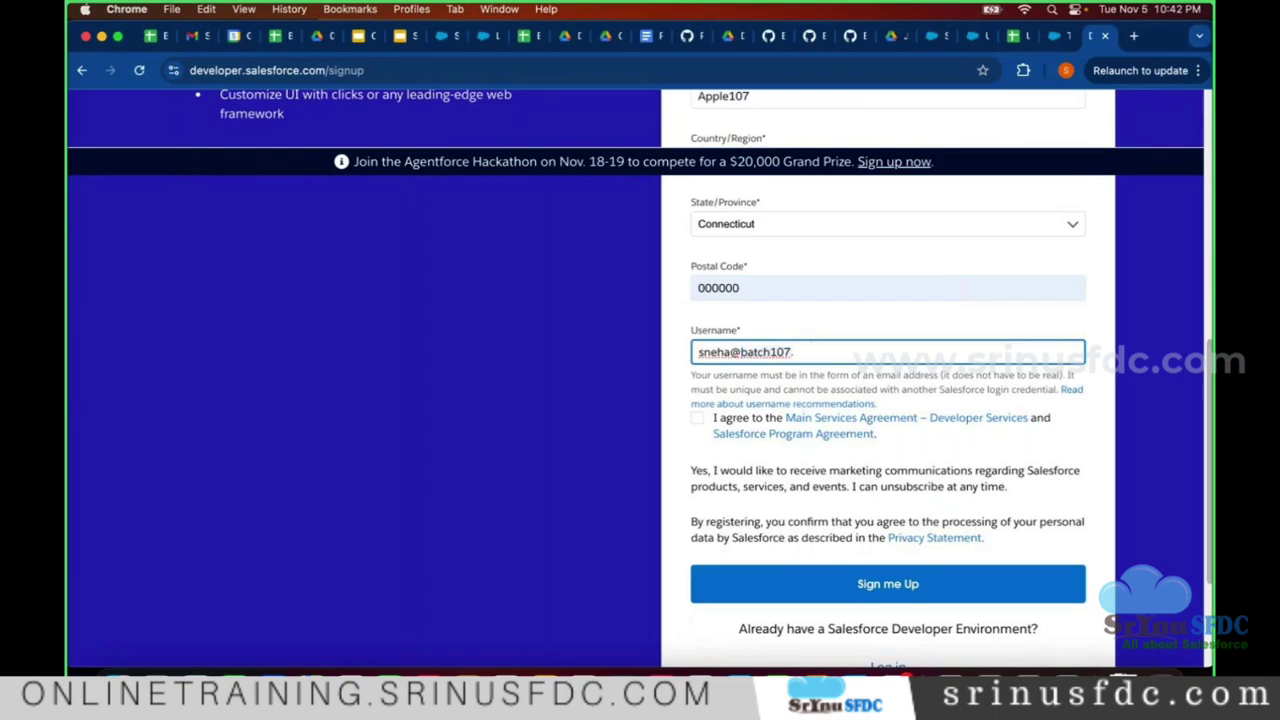
type("com")
double_click(867, 349)
triple_click(867, 349)
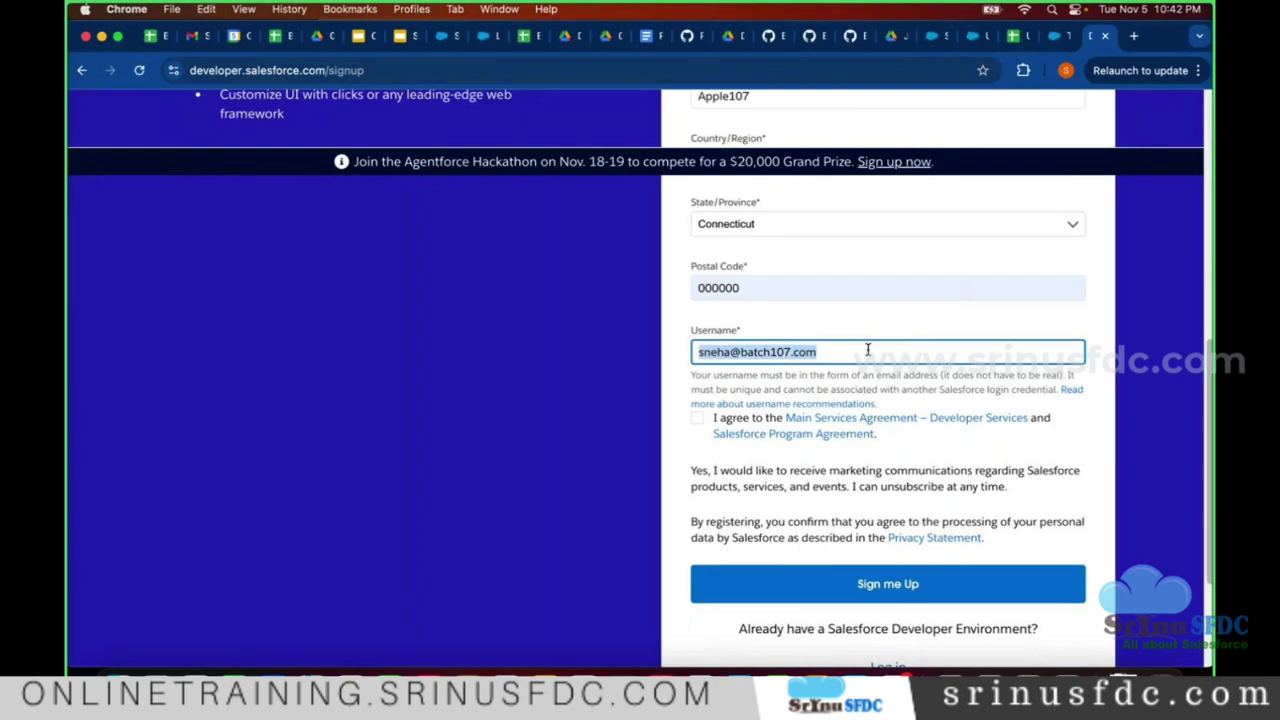
left_click(698, 424)
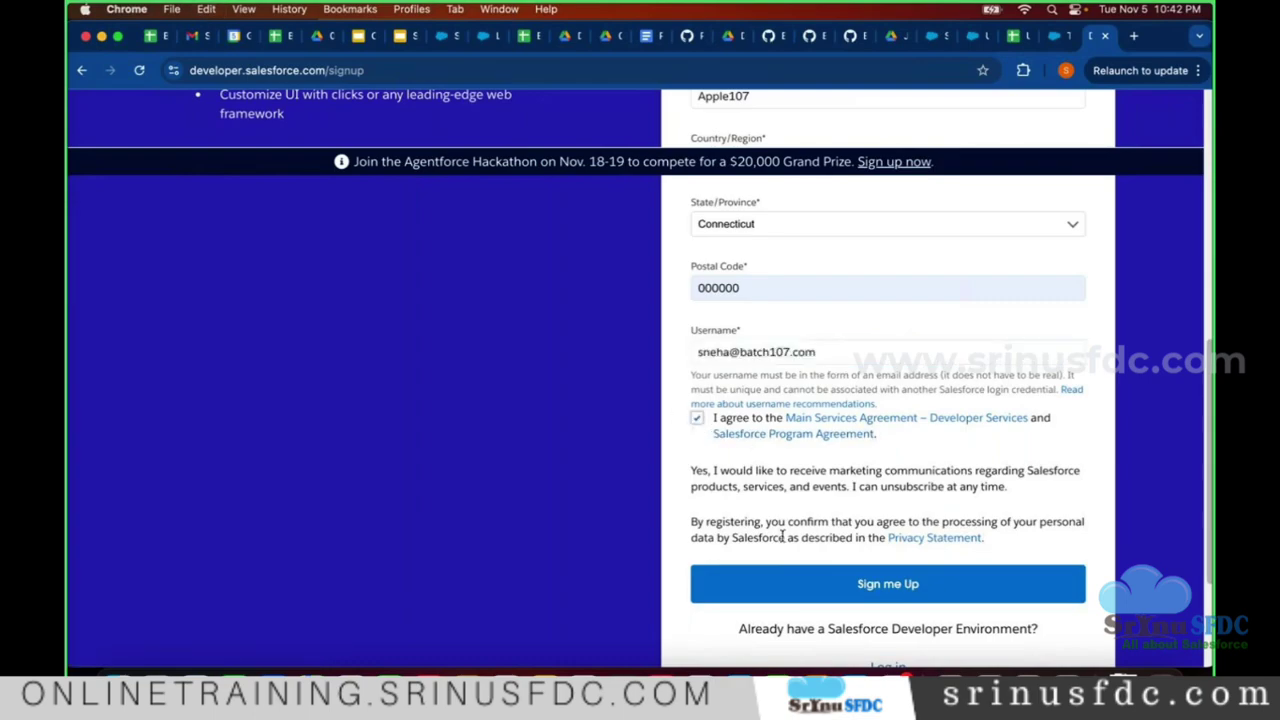
scroll(768, 545, "down", 1)
- Submit the completed form with Sign me Up and check the 'Almost there…' verification page
scroll(766, 514, "down", 2)
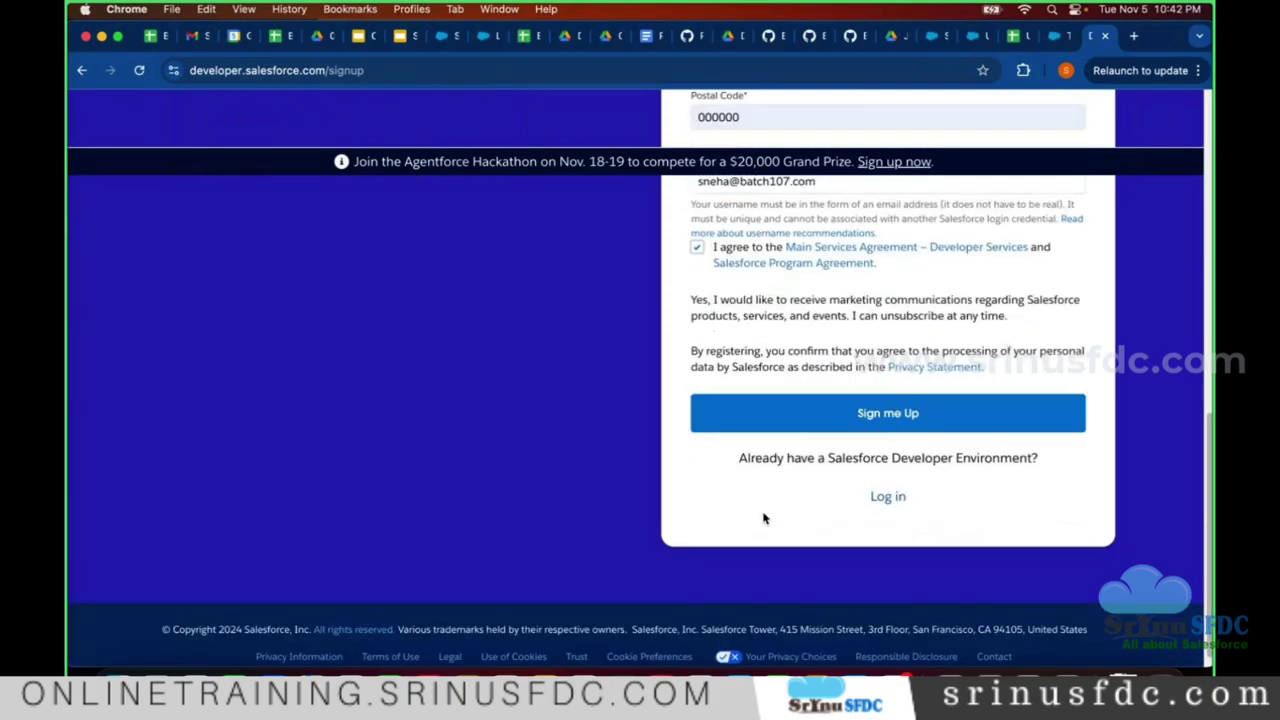
scroll(766, 517, "up", 6)
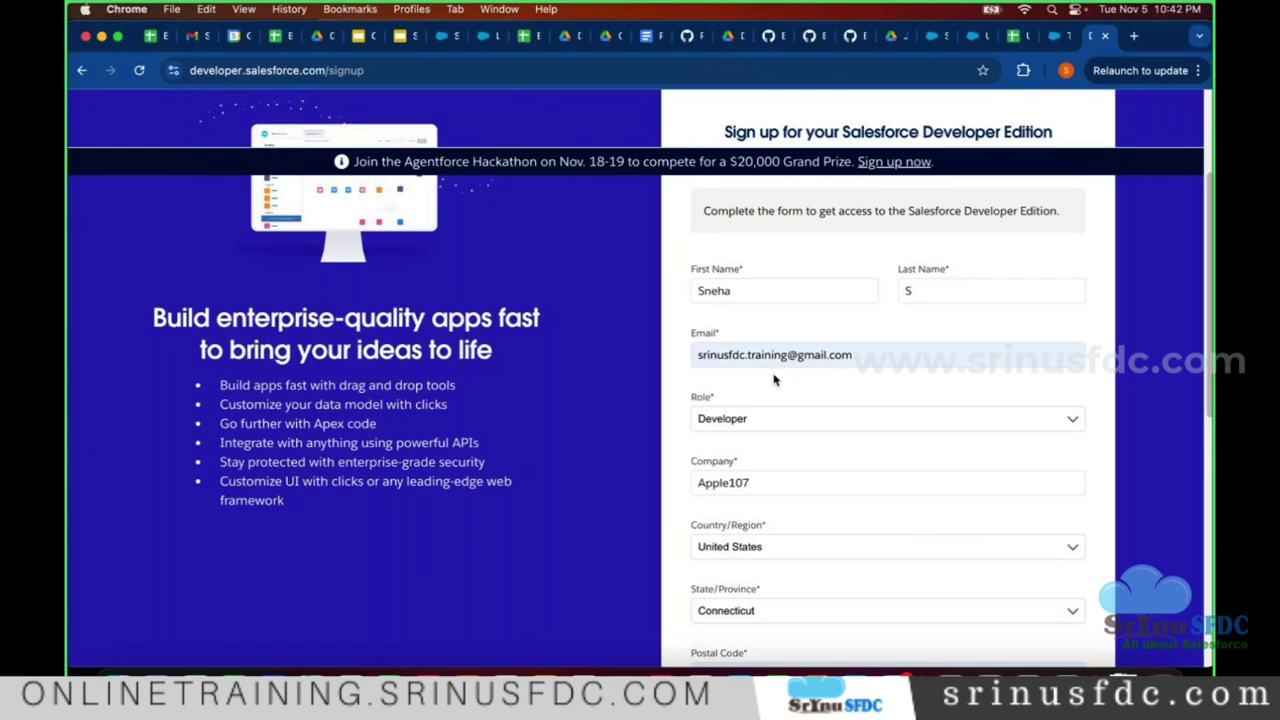
scroll(816, 398, "down", 2)
scroll(816, 400, "down", 3)
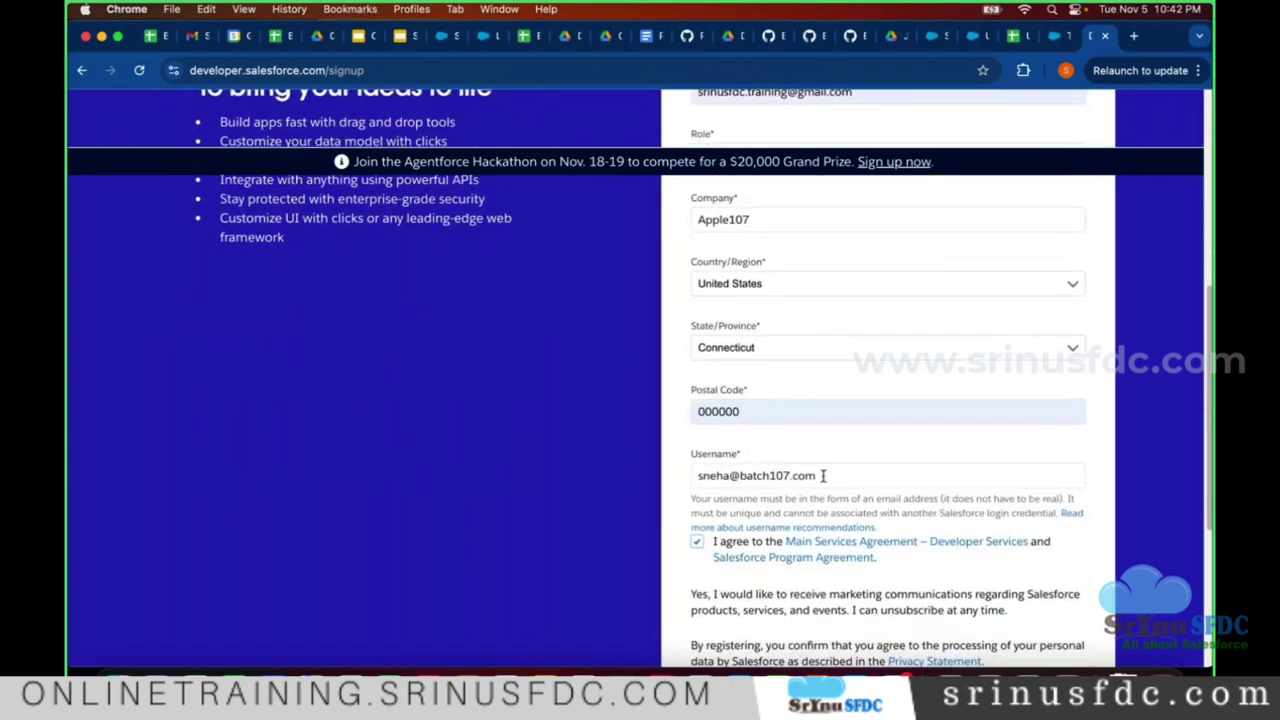
scroll(823, 474, "down", 3)
left_click(870, 578)
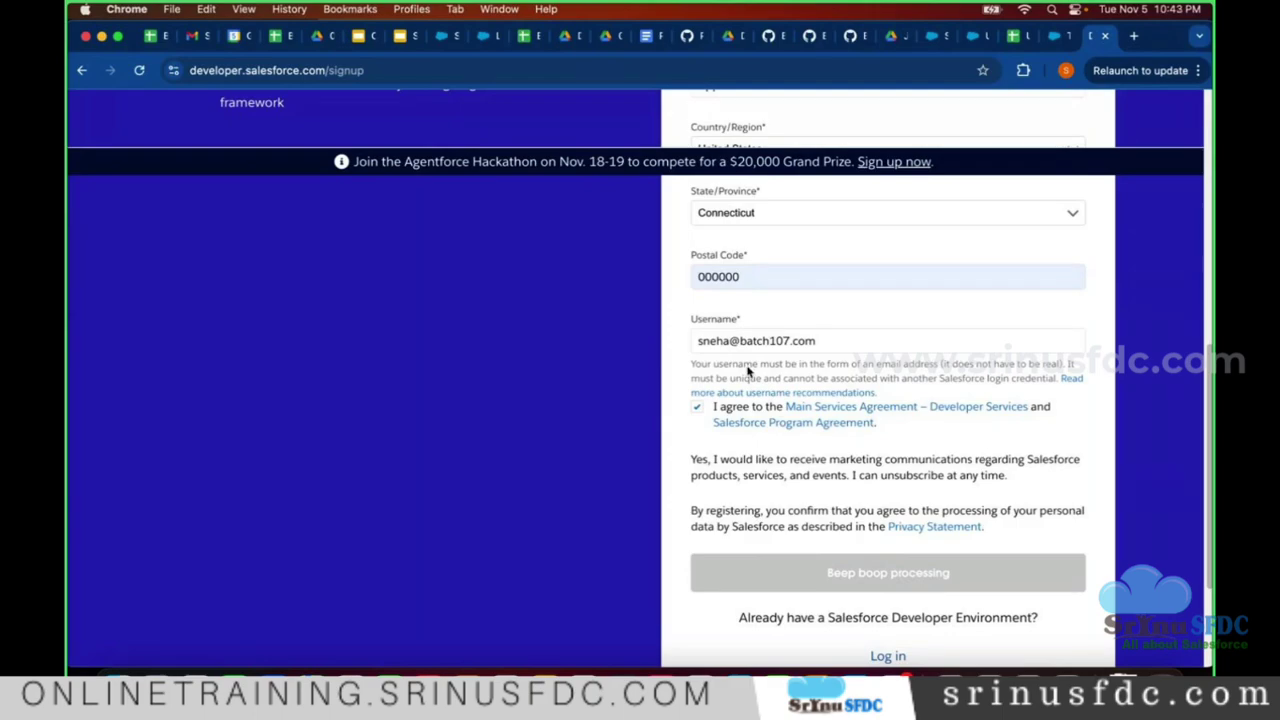
scroll(428, 450, "up", 3)
scroll(430, 446, "up", 5)
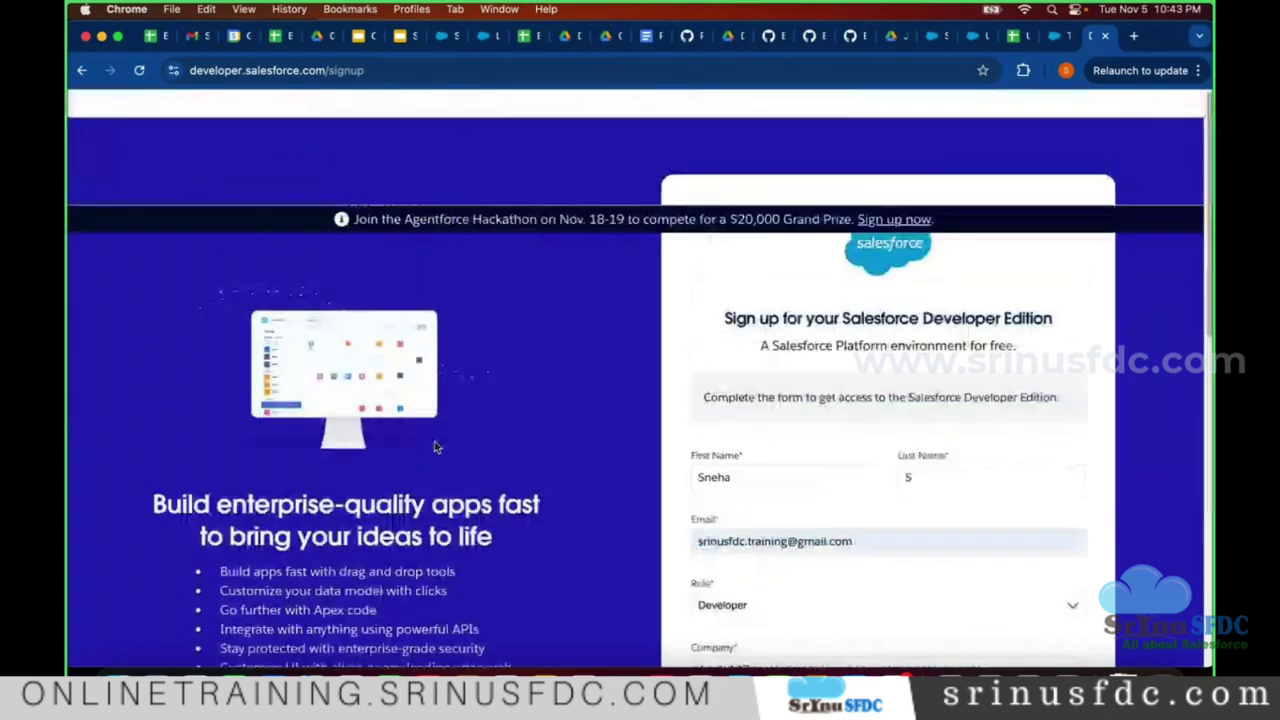
scroll(553, 410, "down", 4)
scroll(554, 410, "down", 6)
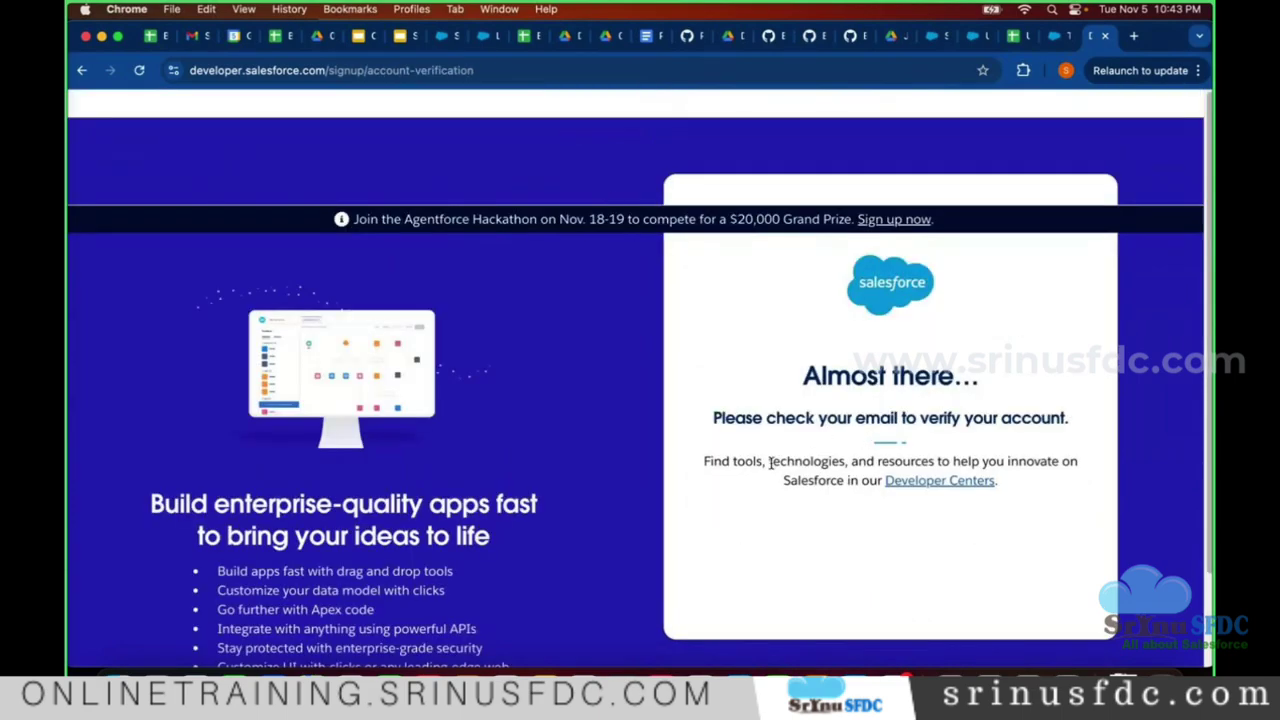
- Refresh the Gmail inbox and check the Social category before returning to Primary
left_click(175, 38)
left_click(180, 37)
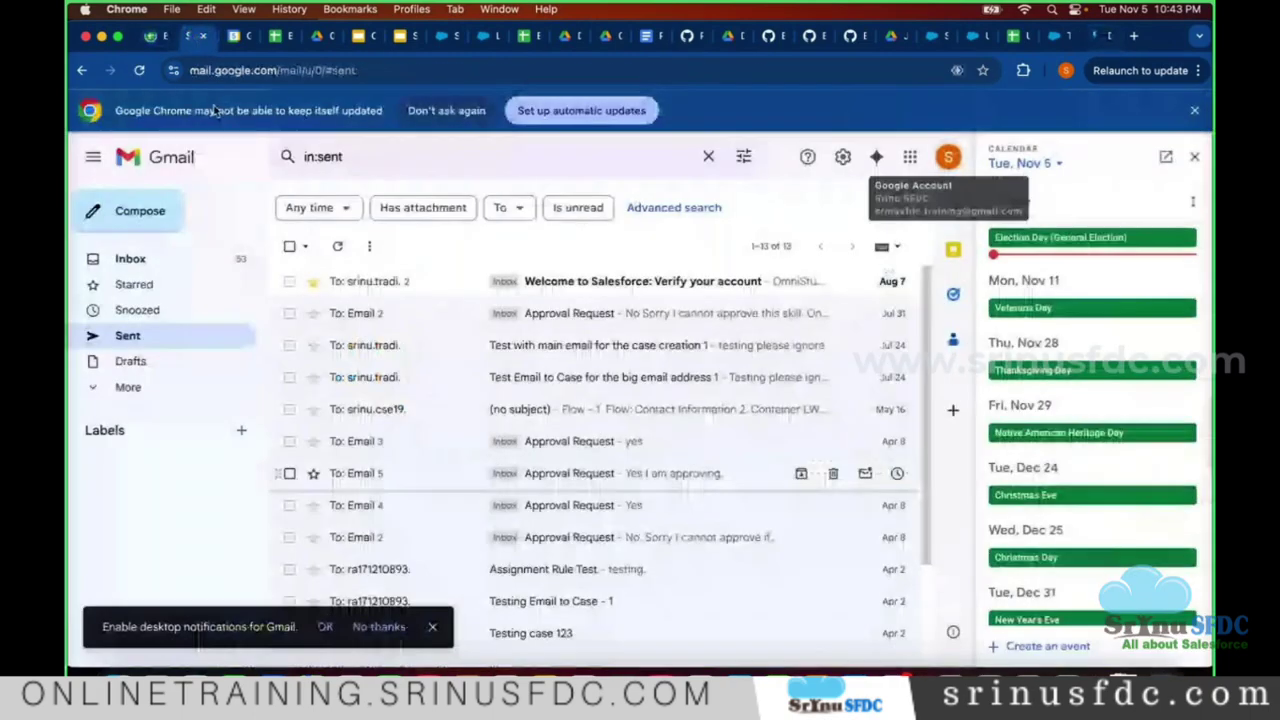
left_click(193, 261)
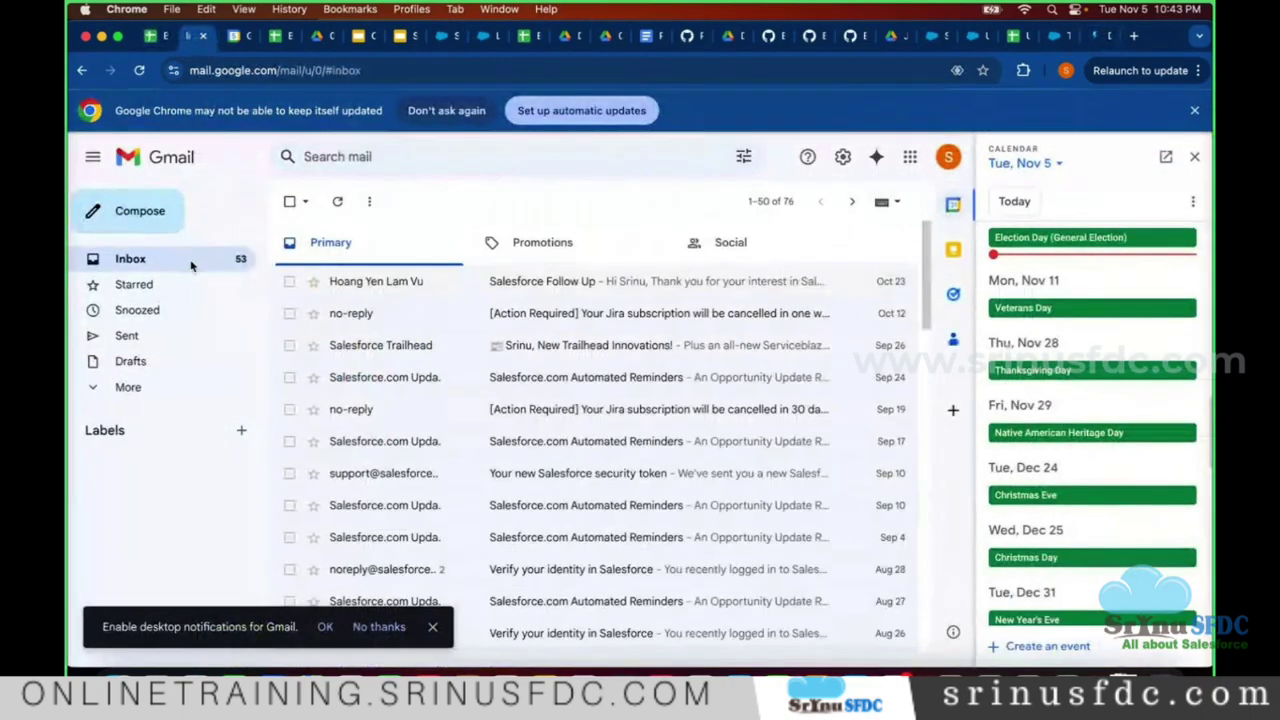
left_click(337, 201)
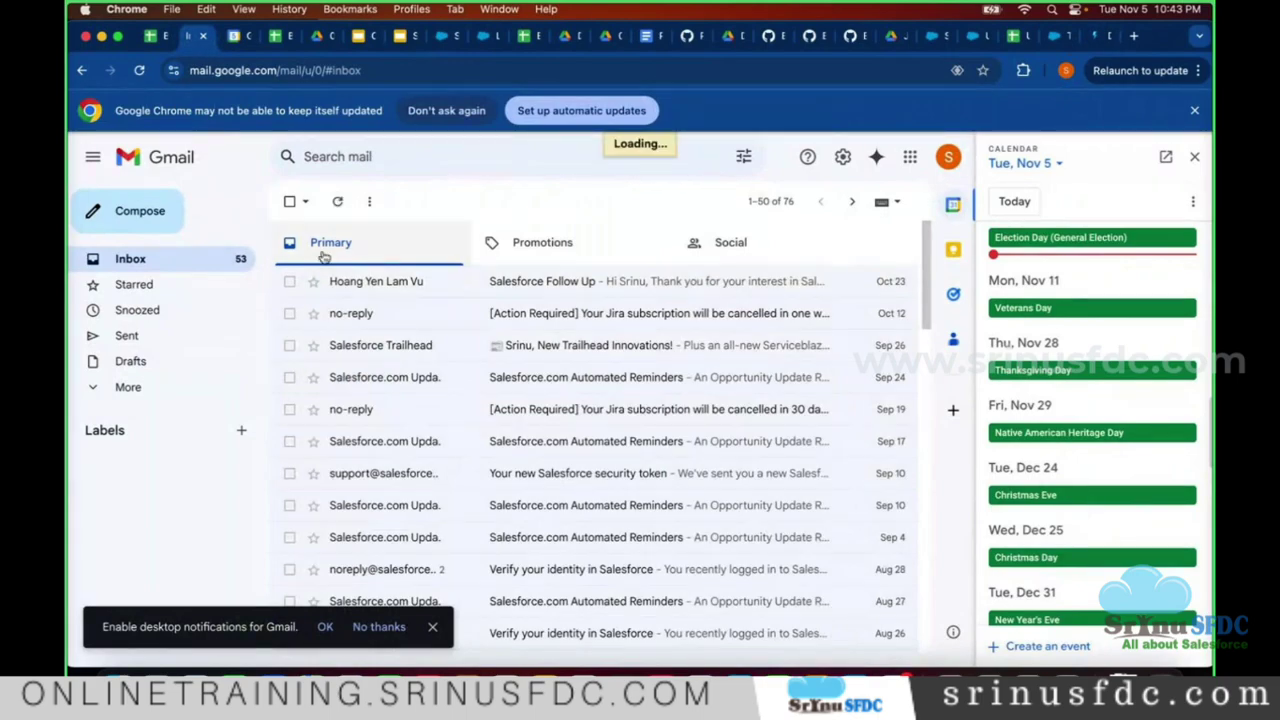
left_click(680, 259)
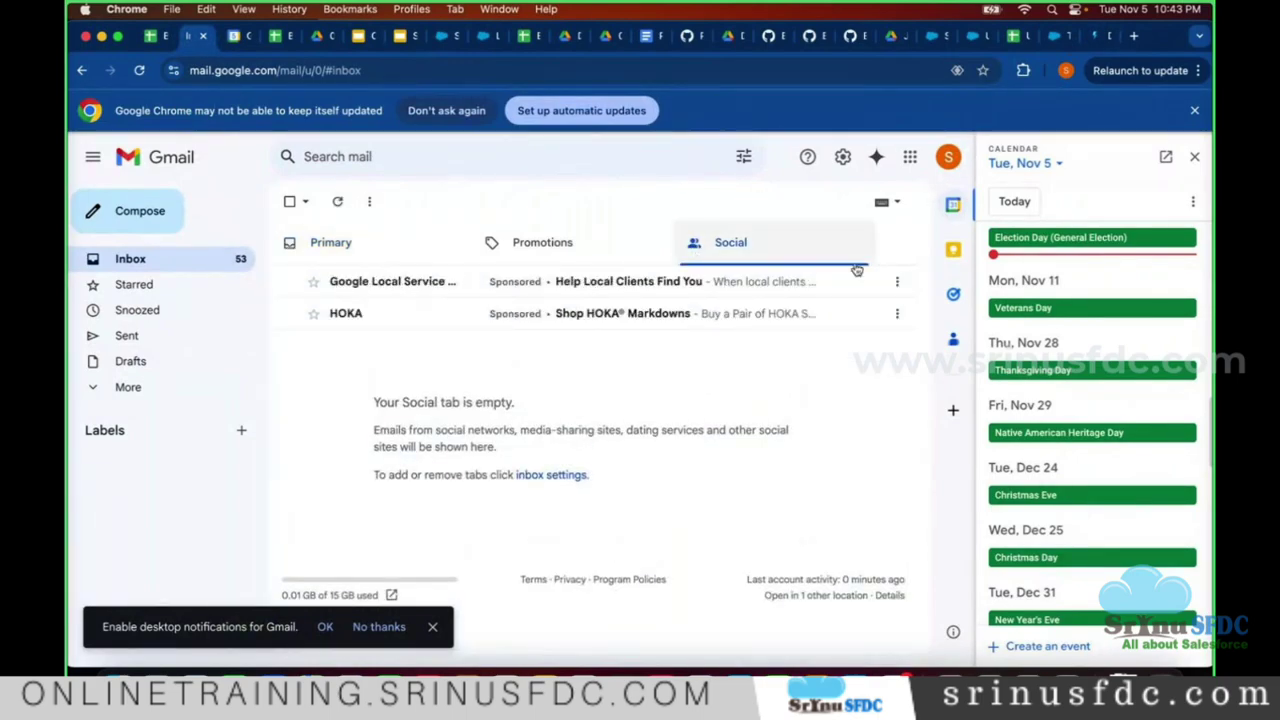
left_click(367, 232)
- Look through the account menu and Starred messages, then return to the full inbox
left_click(948, 156)
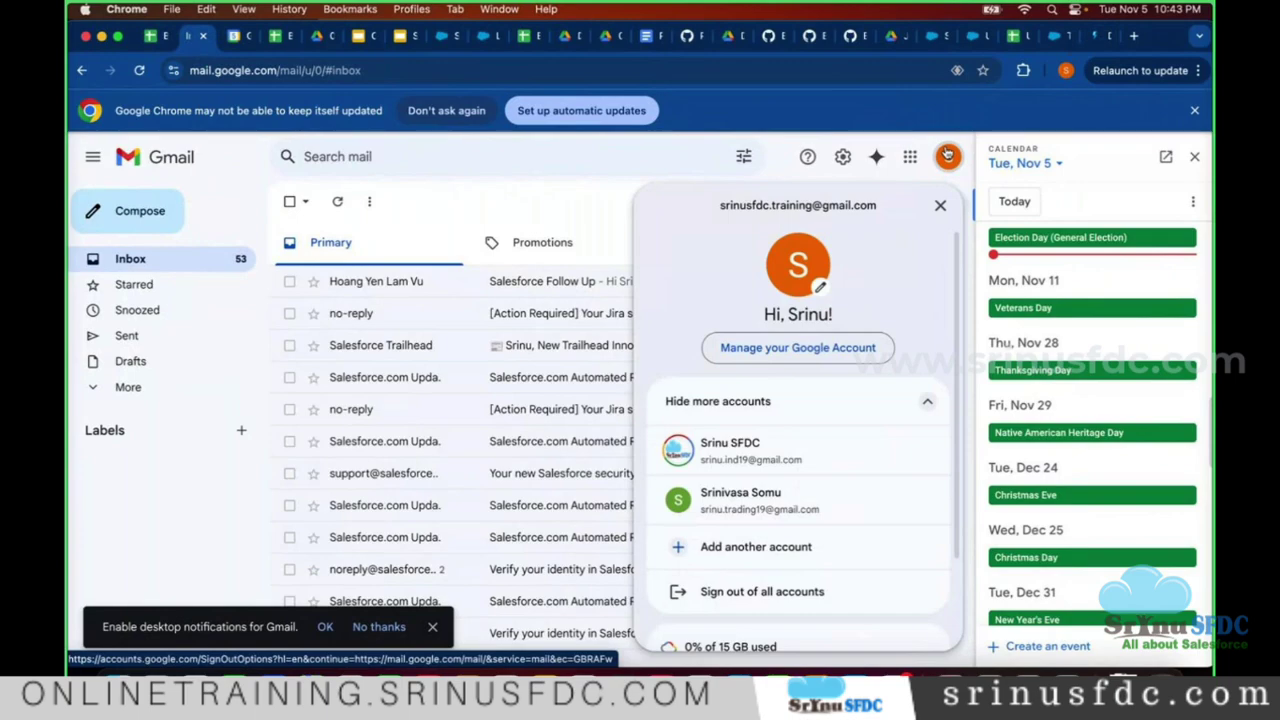
left_click(948, 156)
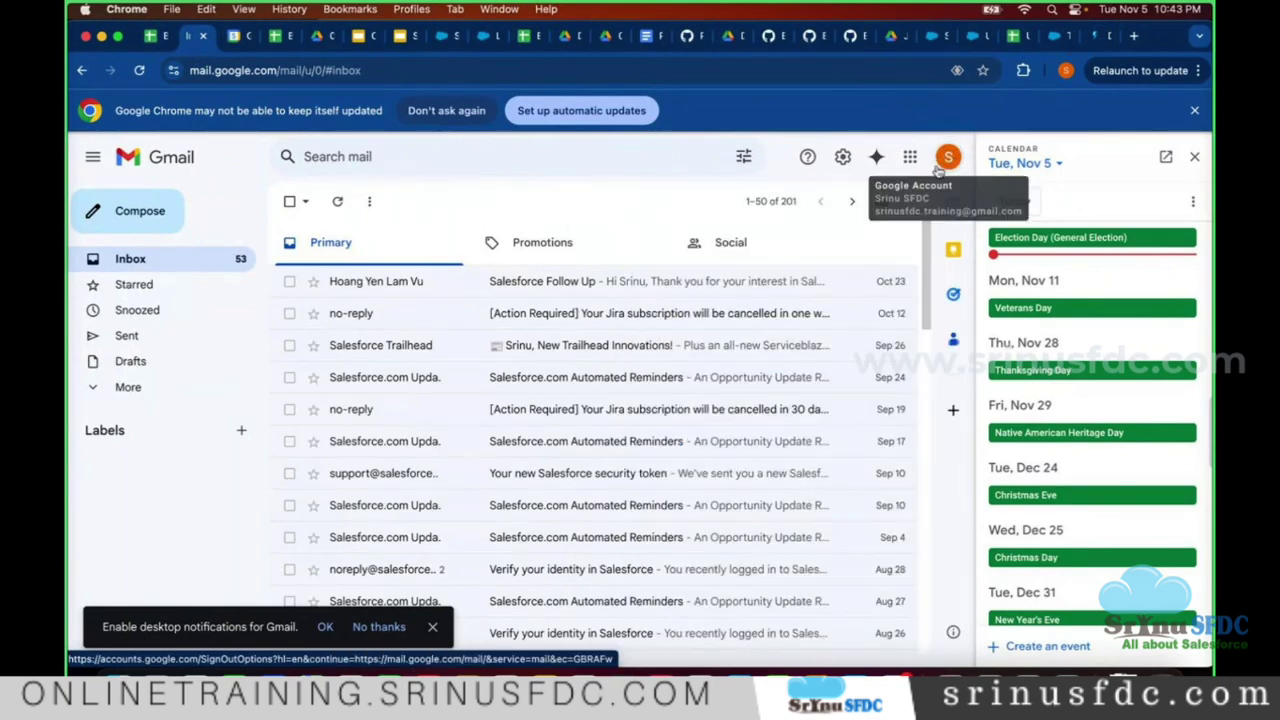
left_click(150, 398)
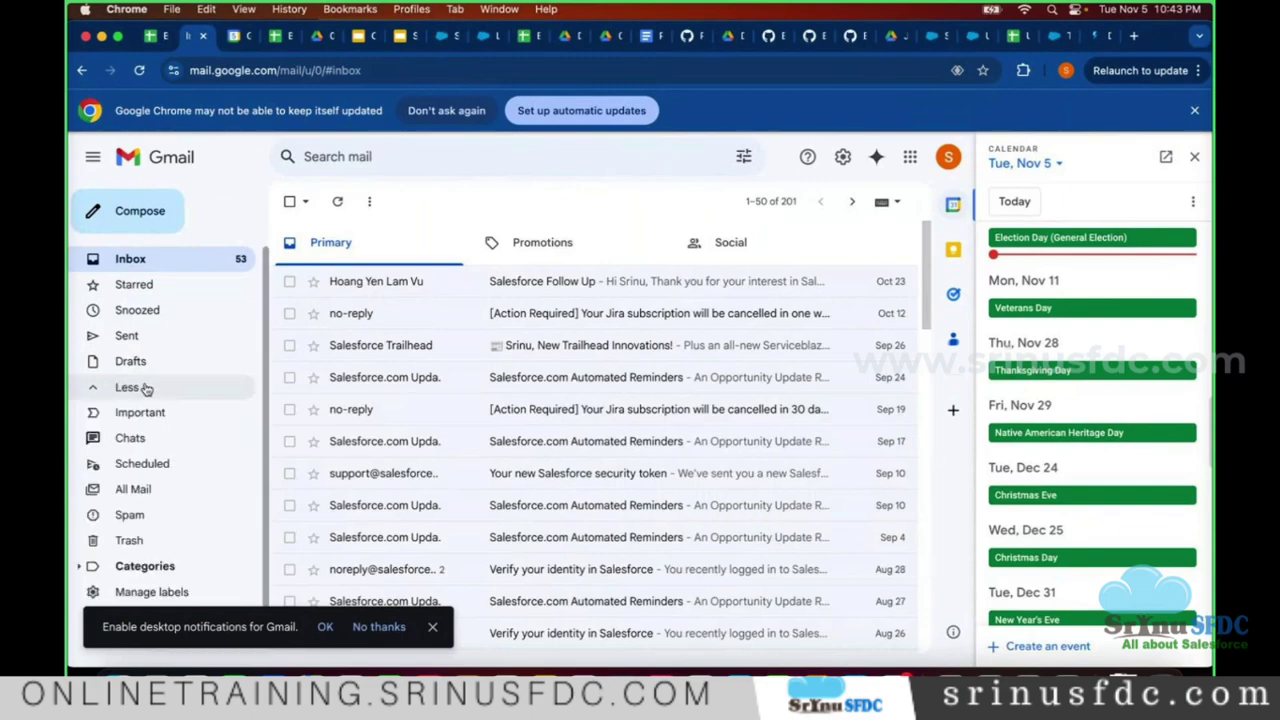
left_click(166, 289)
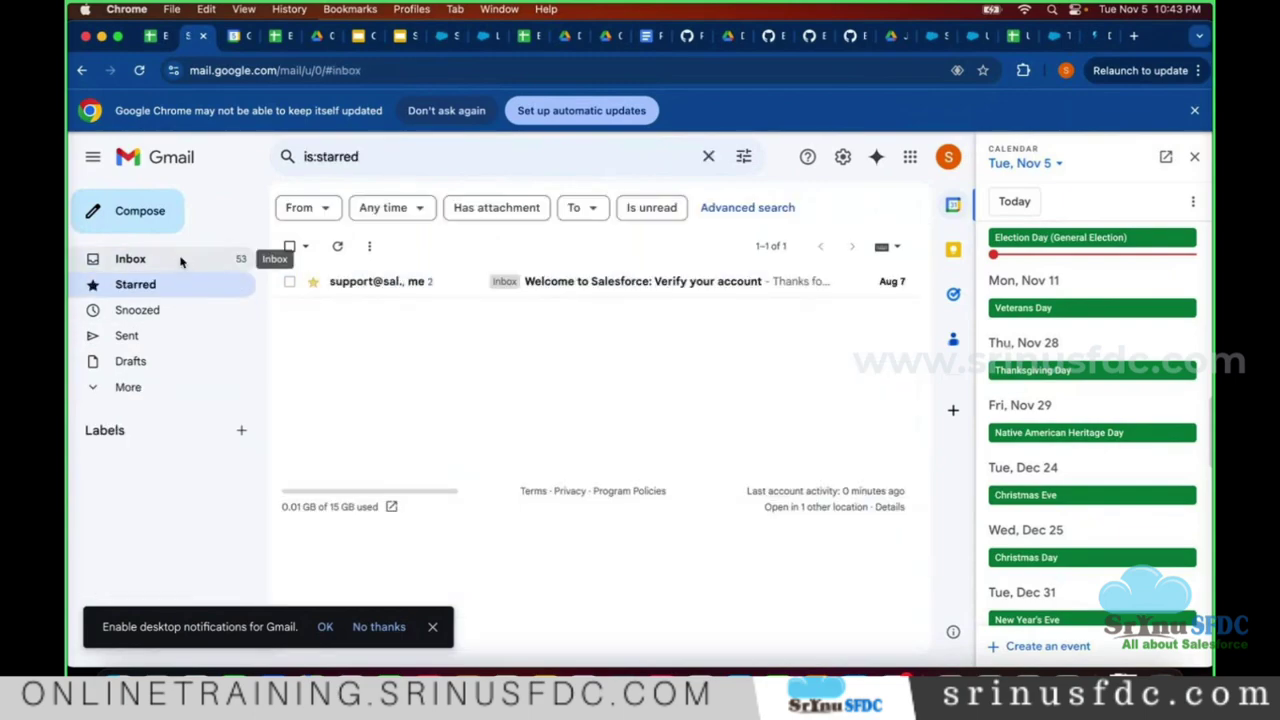
left_click(184, 261)
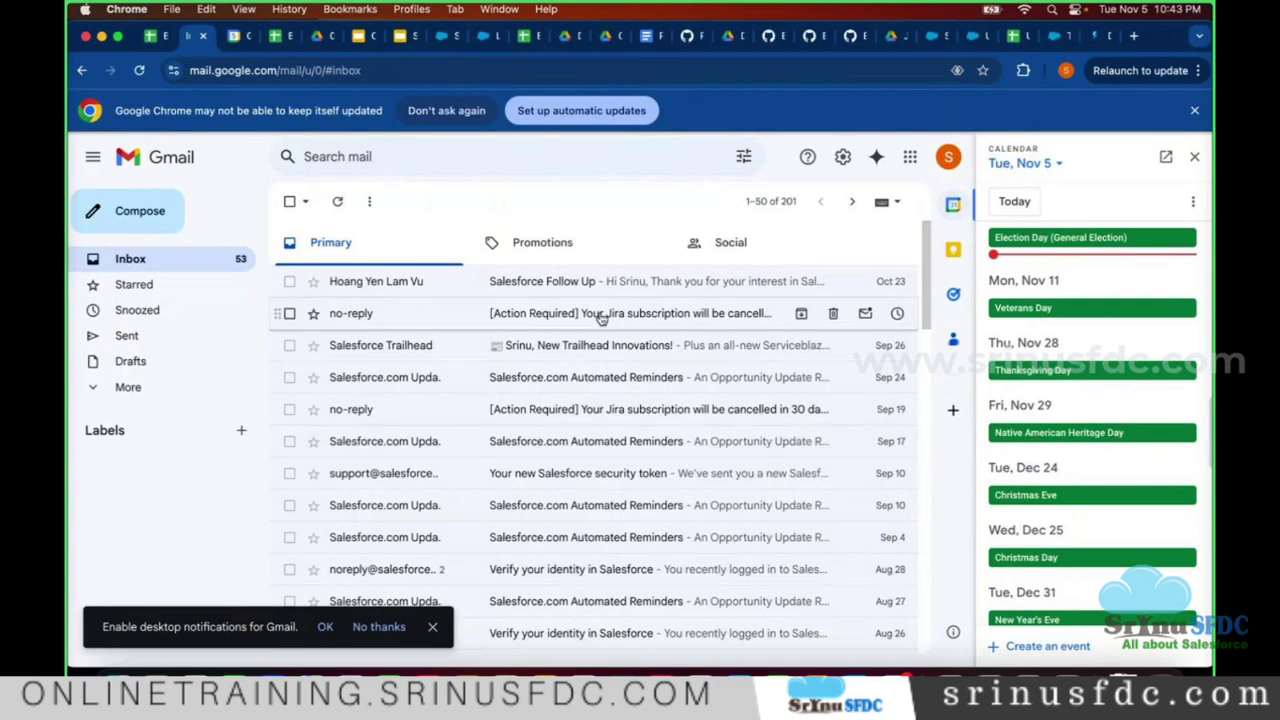
- Glance at the course spreadsheet, then open the Tue 5 Goto Meeting event in the calendar
left_click(268, 44)
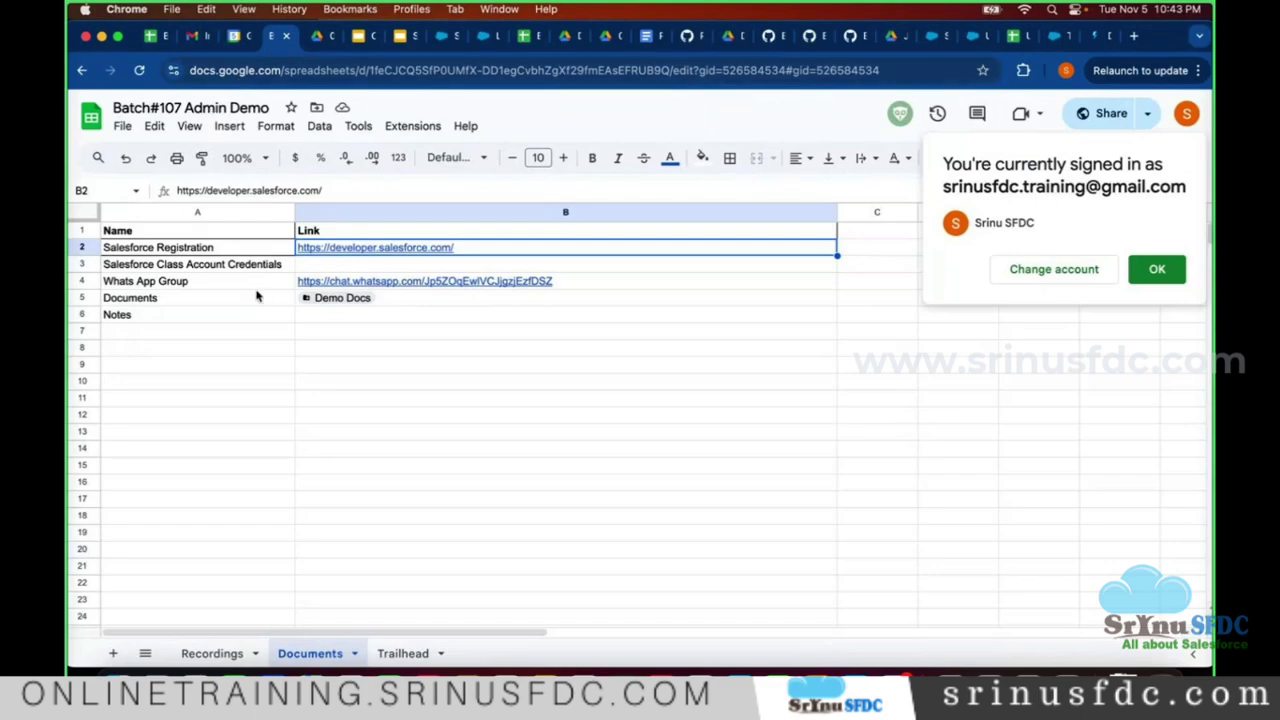
mouse_move(372, 254)
left_click(232, 37)
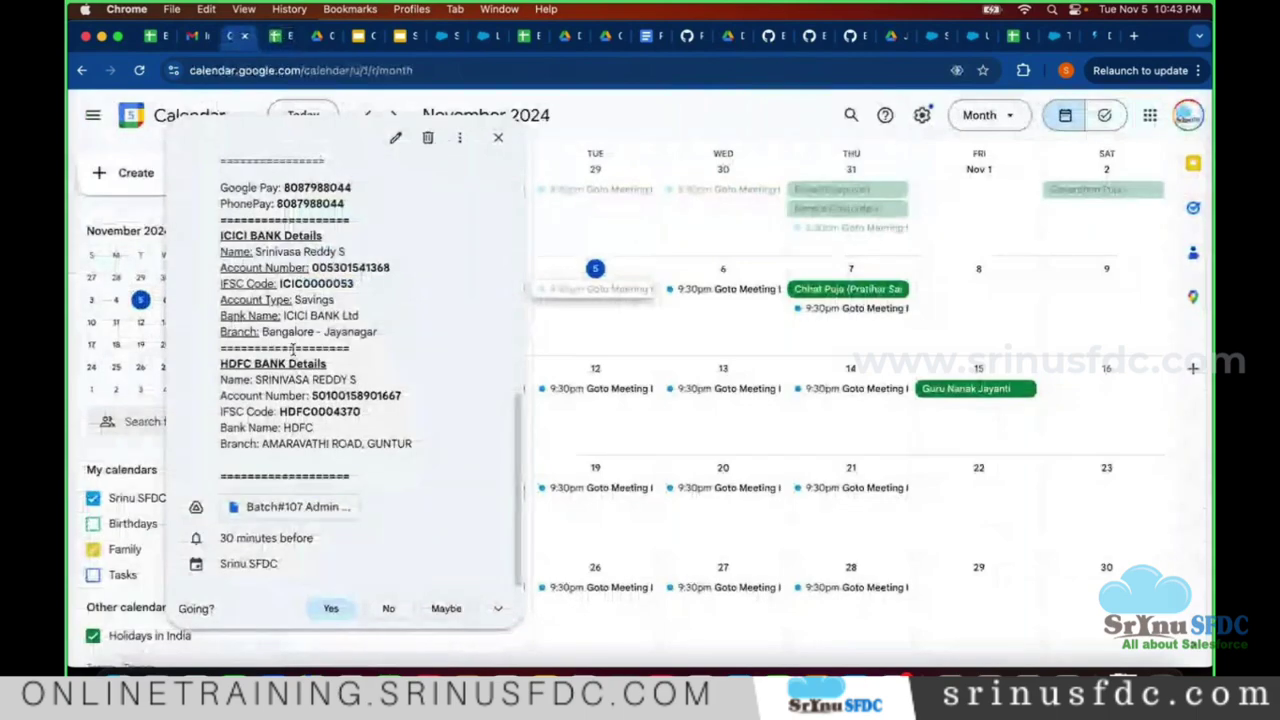
left_click(692, 150)
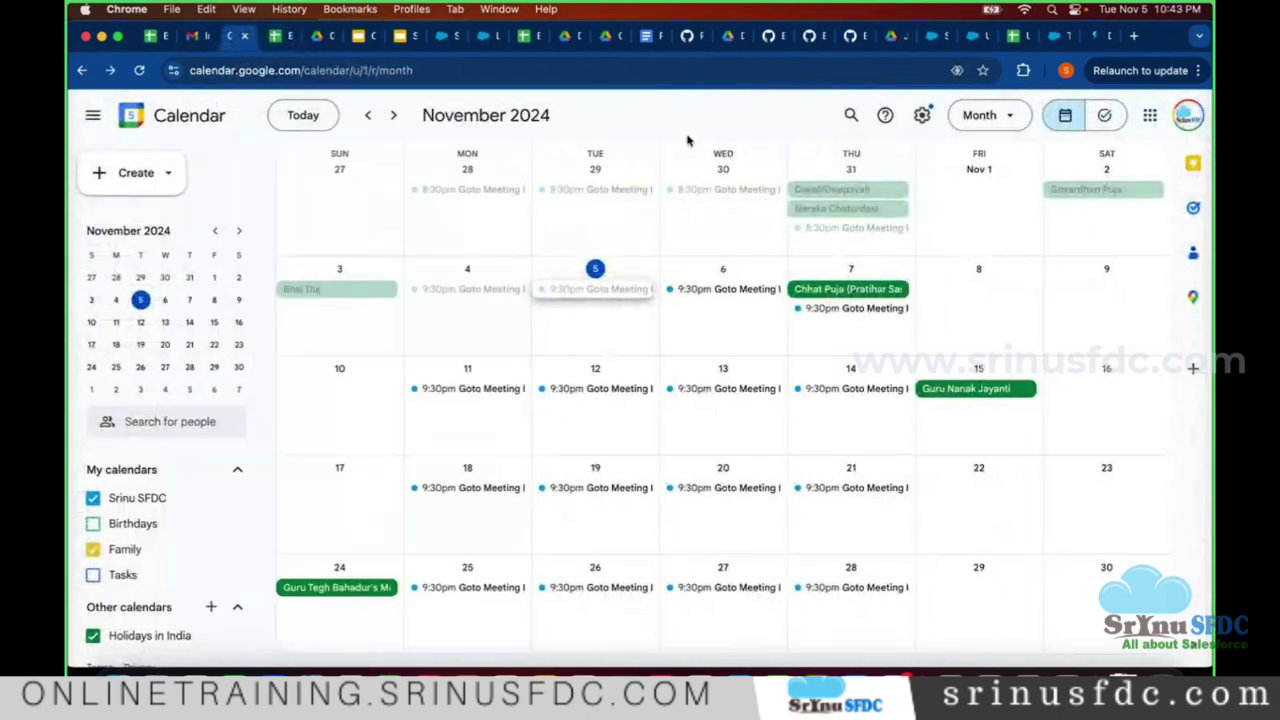
left_click(615, 292)
- Open the Batch#107 Admin Demo class sheet from the event and view its Documents tab
scroll(355, 425, "down", 1)
scroll(355, 425, "up", 1)
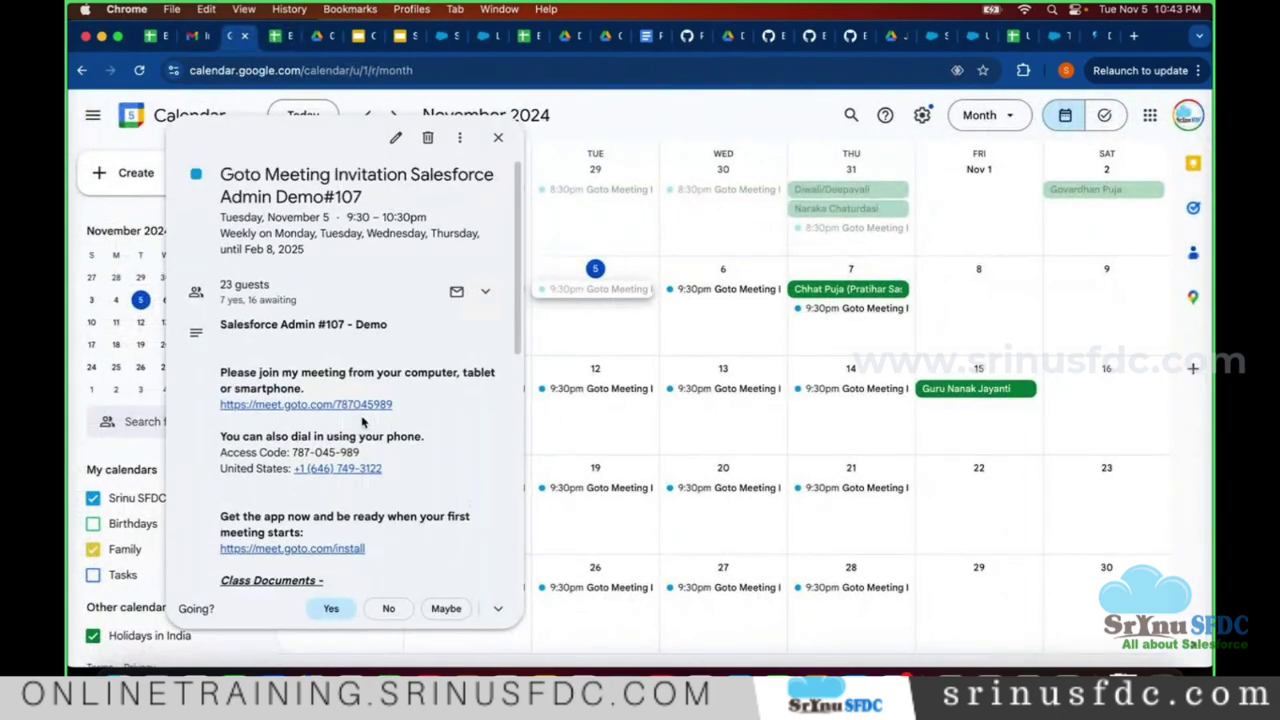
scroll(340, 440, "down", 10)
scroll(300, 400, "up", 4)
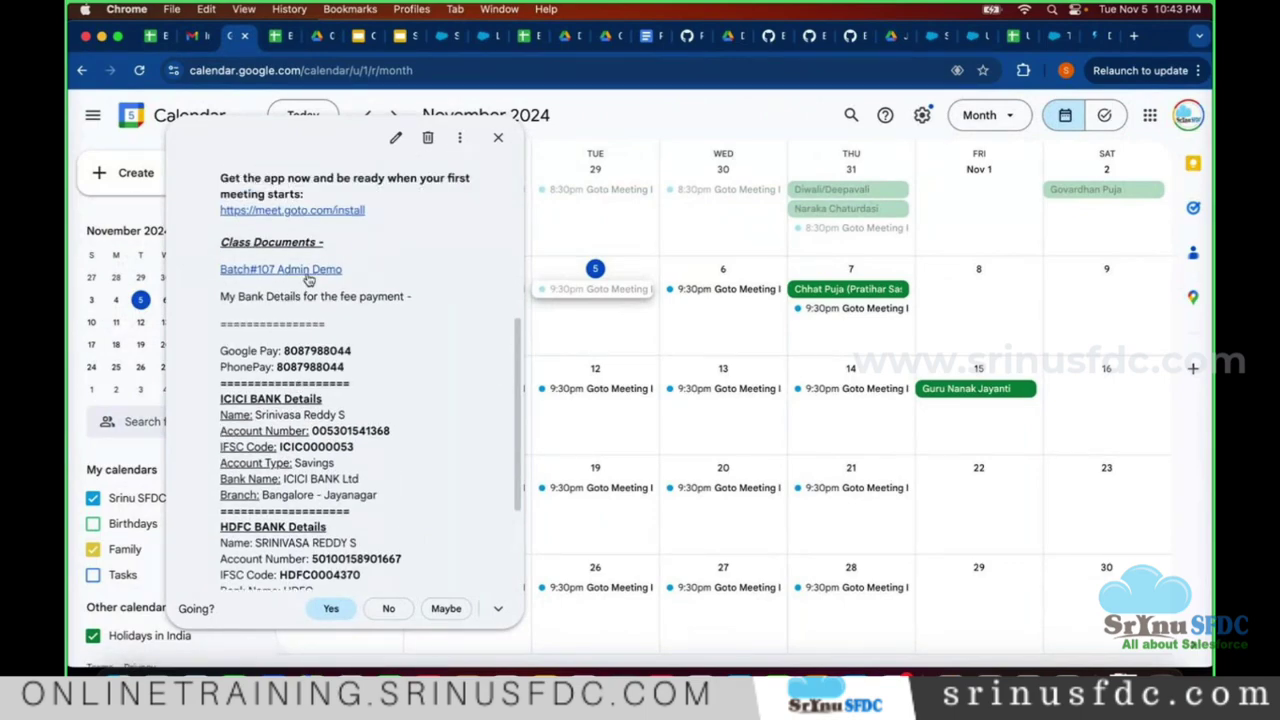
left_click(307, 271)
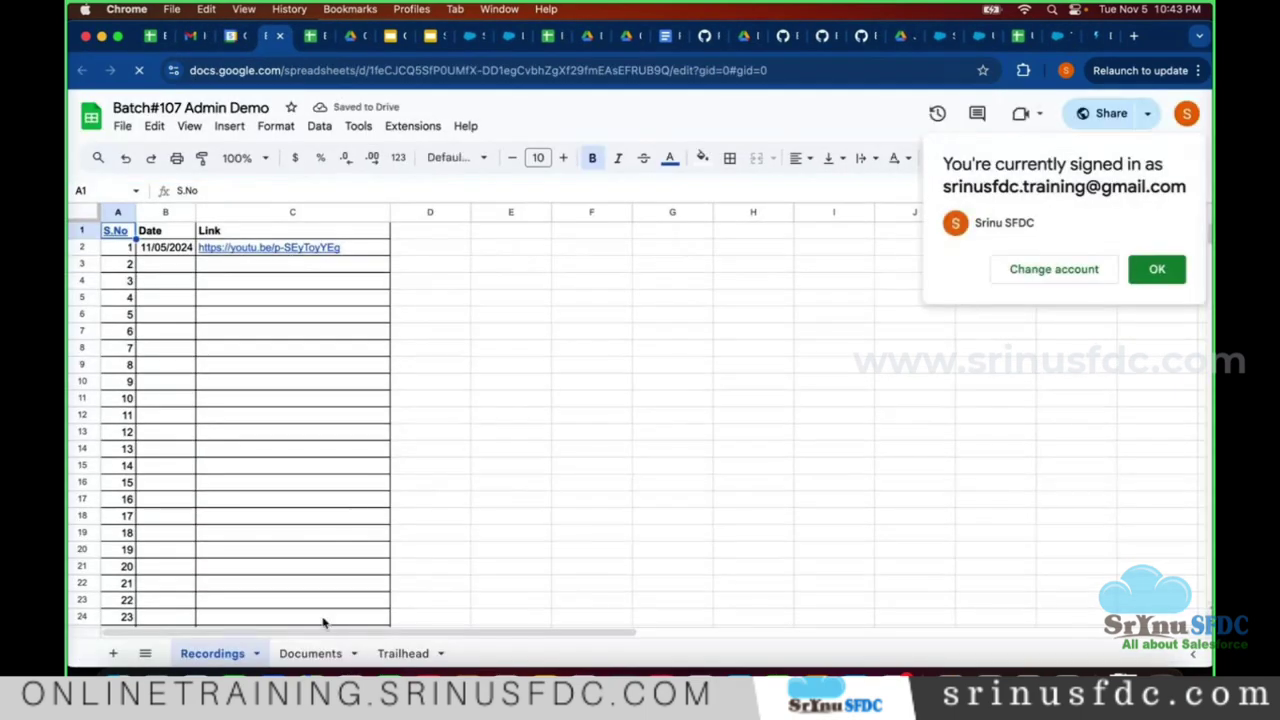
left_click(312, 653)
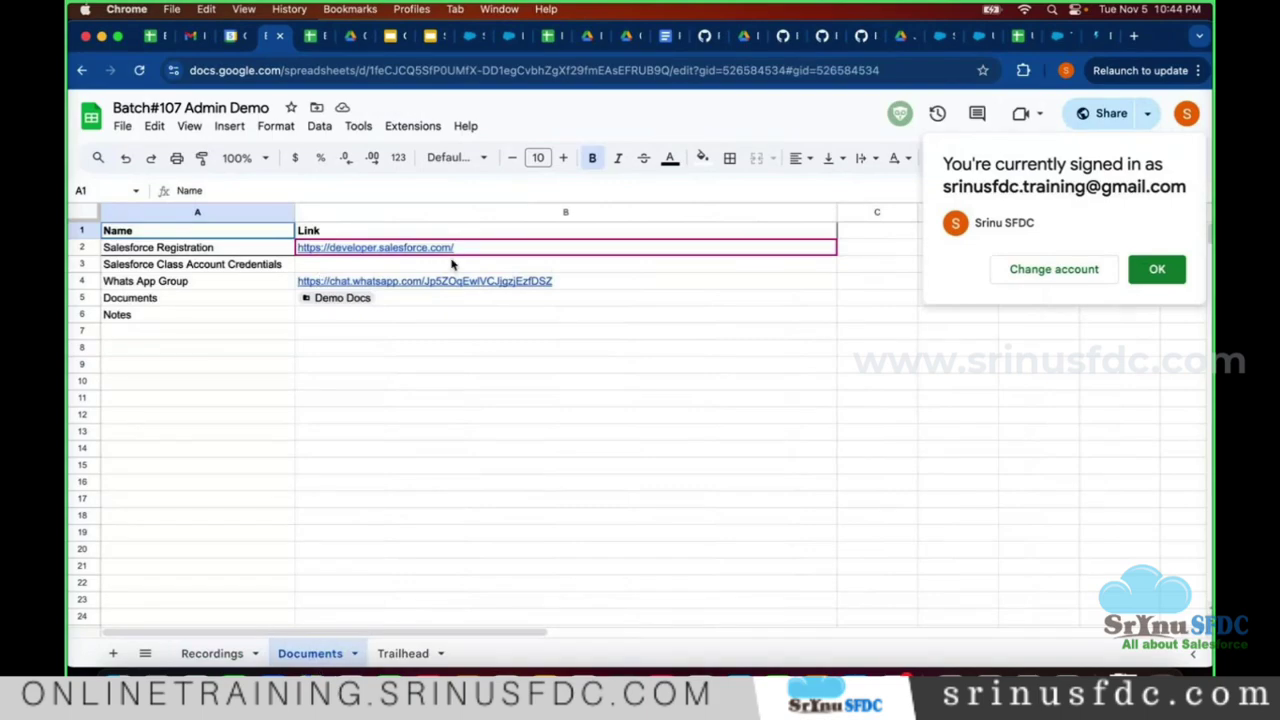
- Close the duplicate spreadsheet and switch via Gmail to the AUS72 Salesforce Trust Status page
left_click(280, 37)
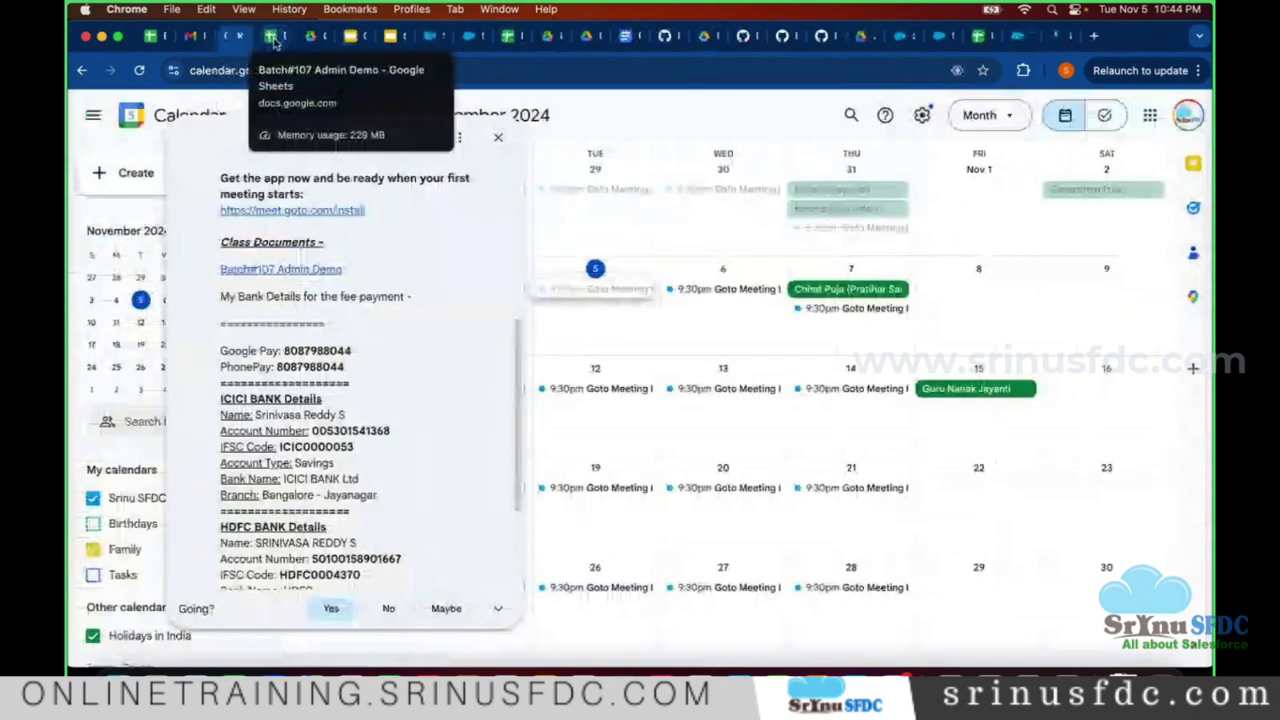
left_click(281, 37)
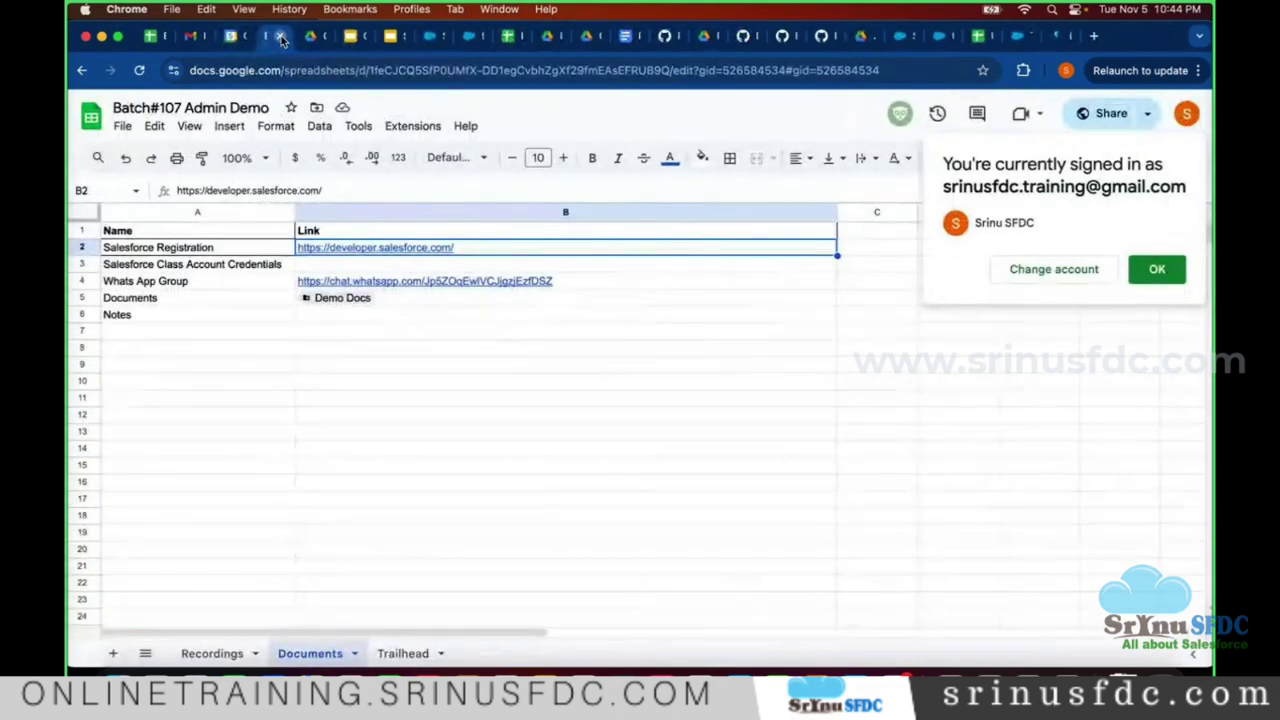
left_click(192, 36)
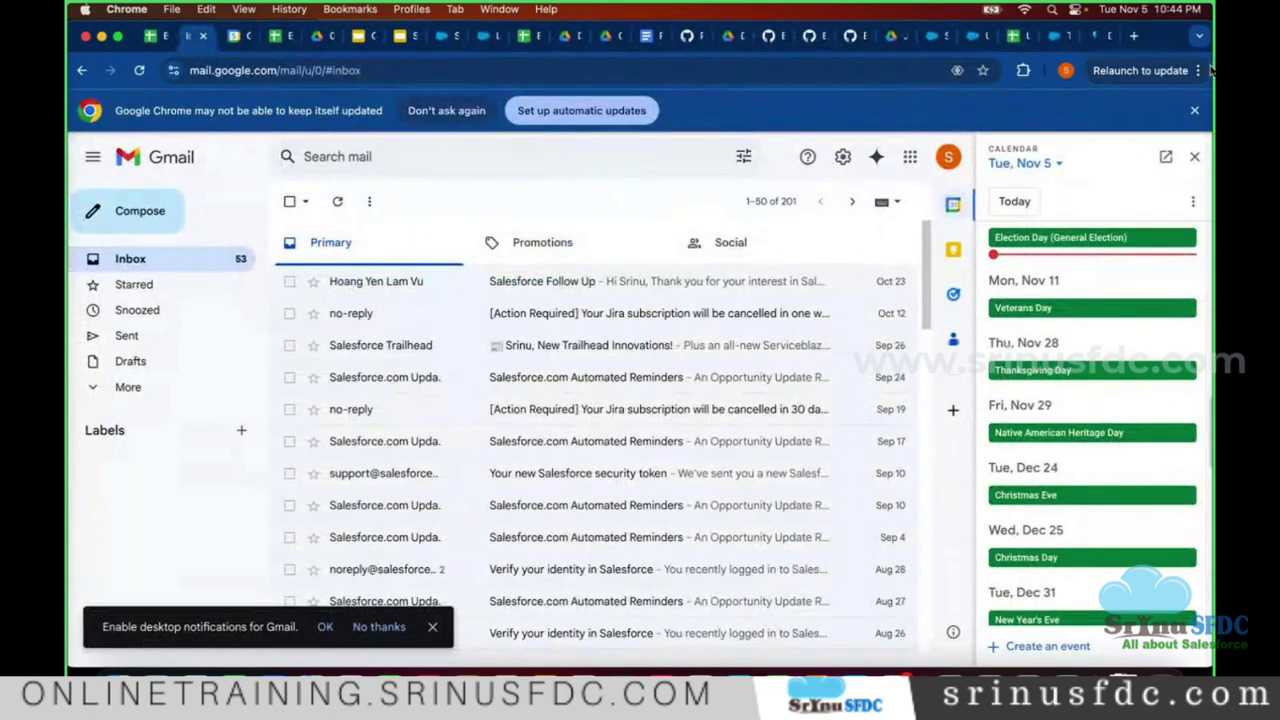
left_click(1056, 43)
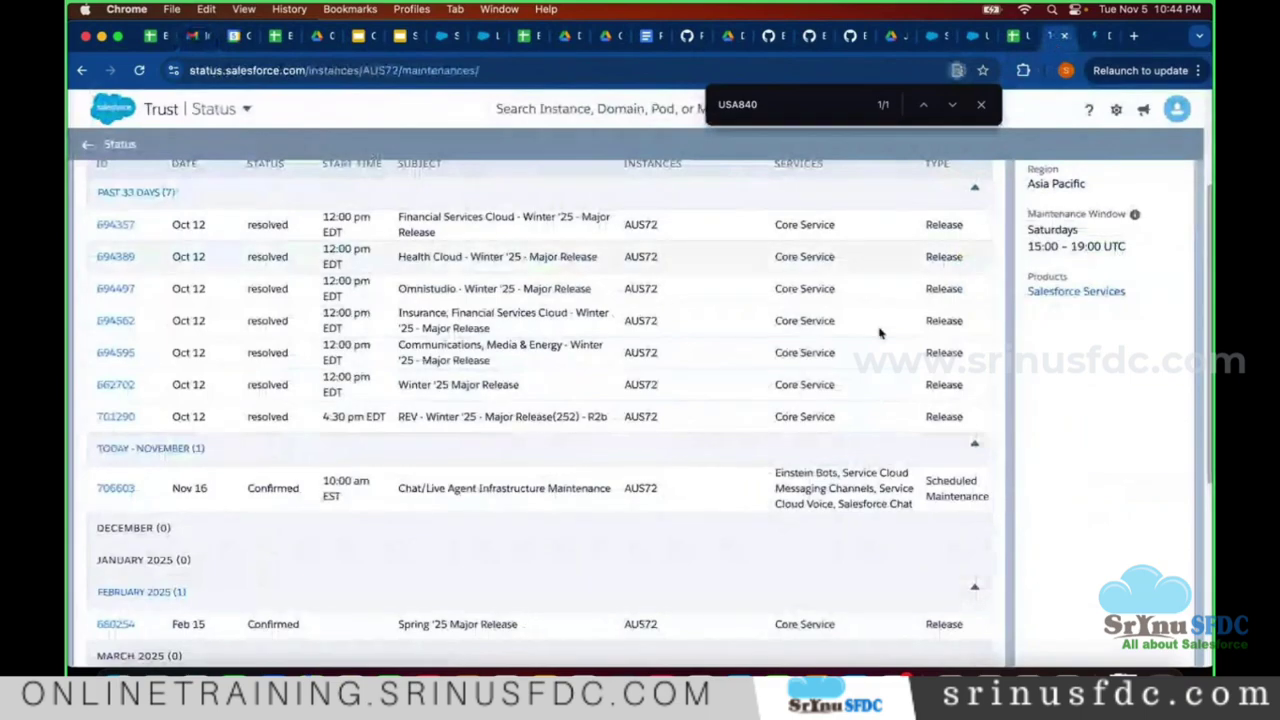